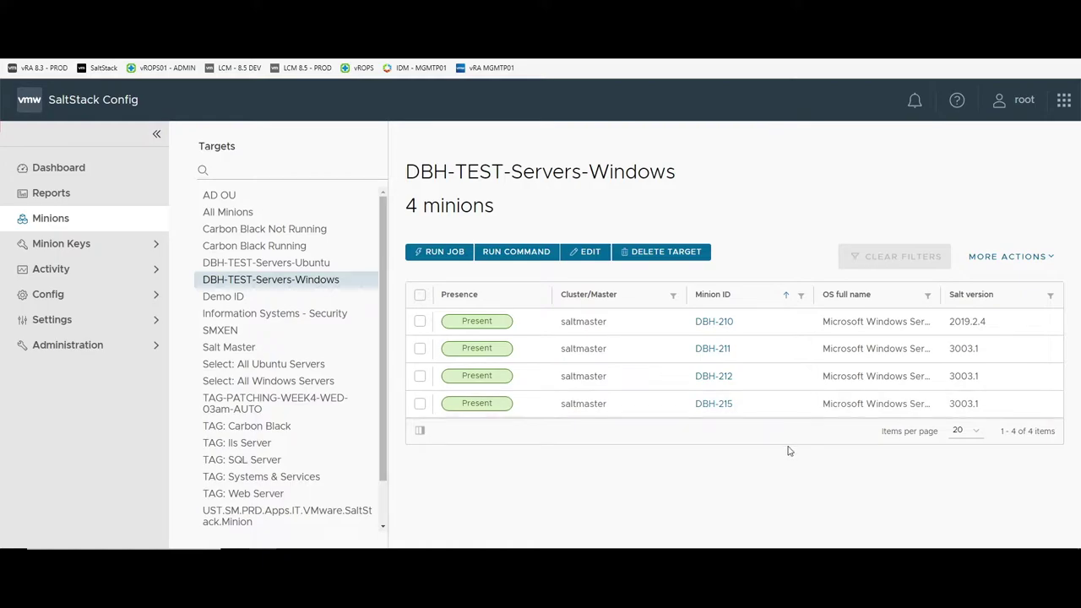
Review the Masters in SSE, Minion Presence and Jobs charts on the dashboard
click(110, 175)
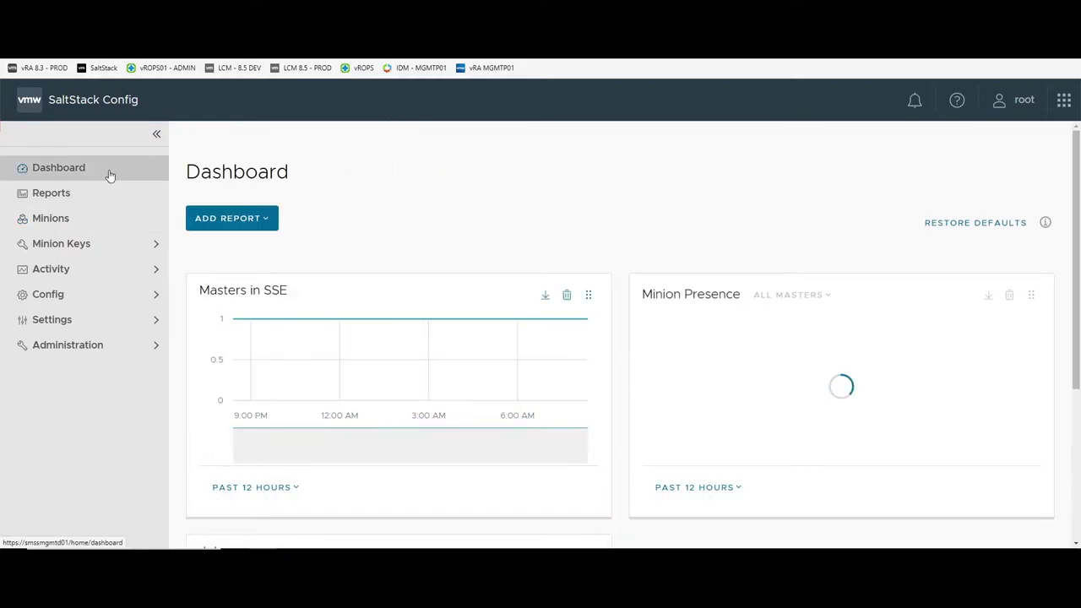
scroll(380, 239, down, 5)
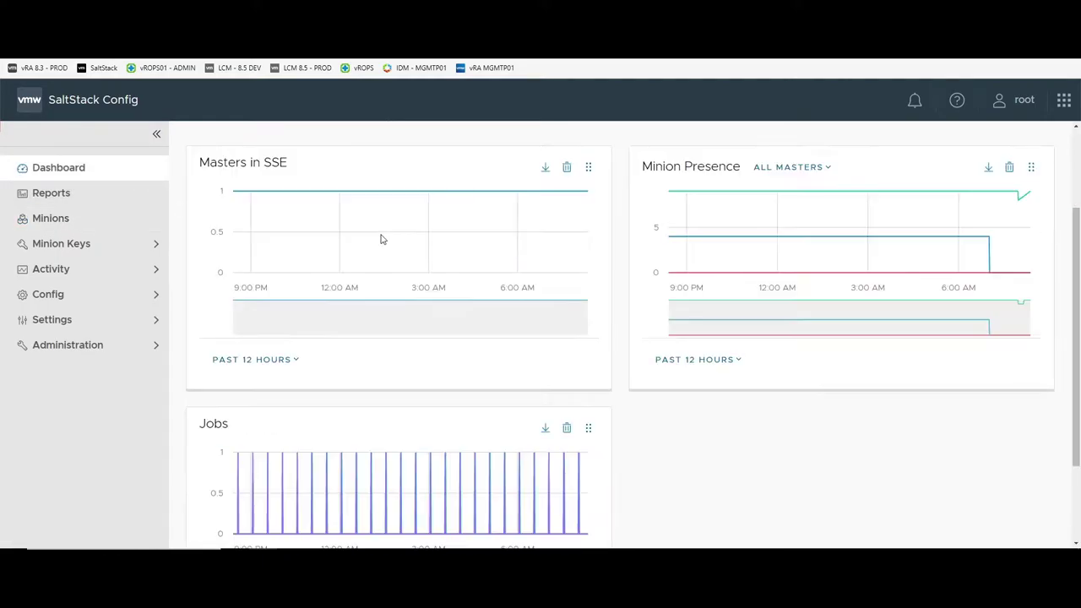
scroll(380, 239, up, 5)
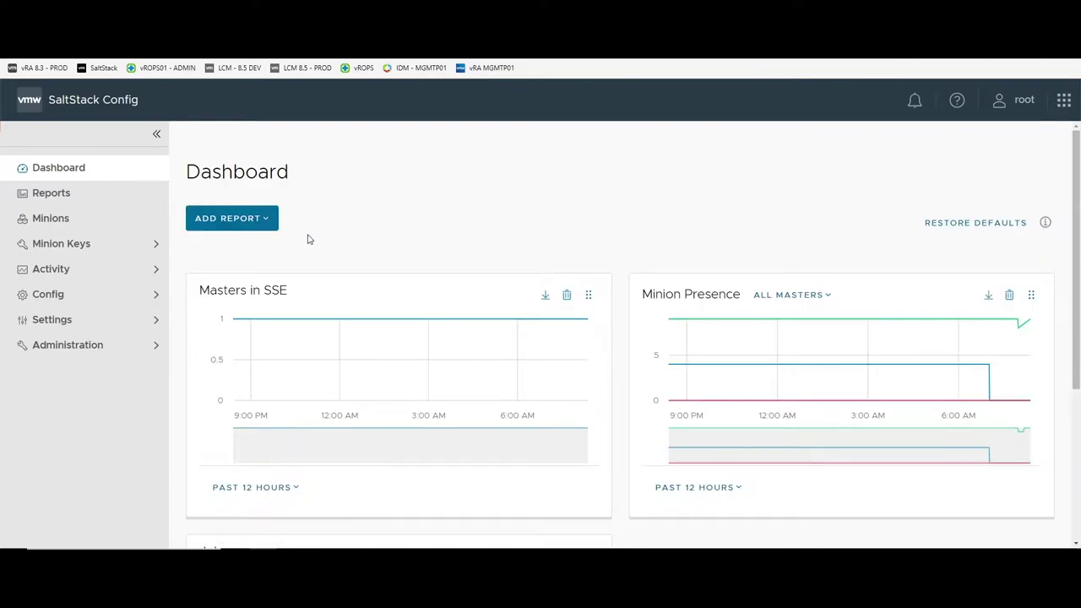
Check the key state report for the DBH-TEST-Servers-Windows target, including its minion list, and return to the Minions page
click(96, 200)
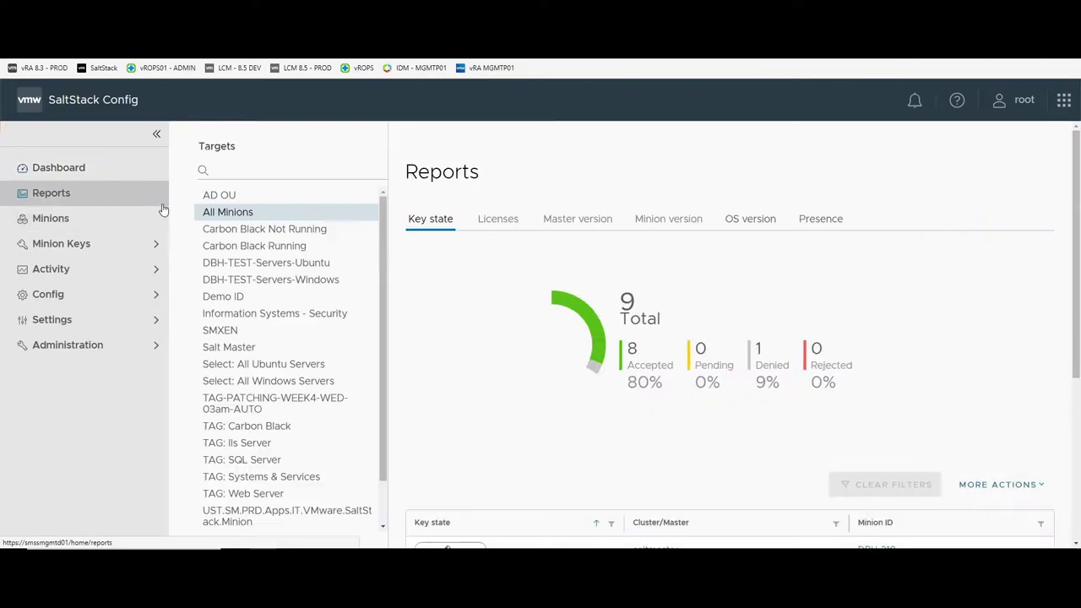
click(346, 280)
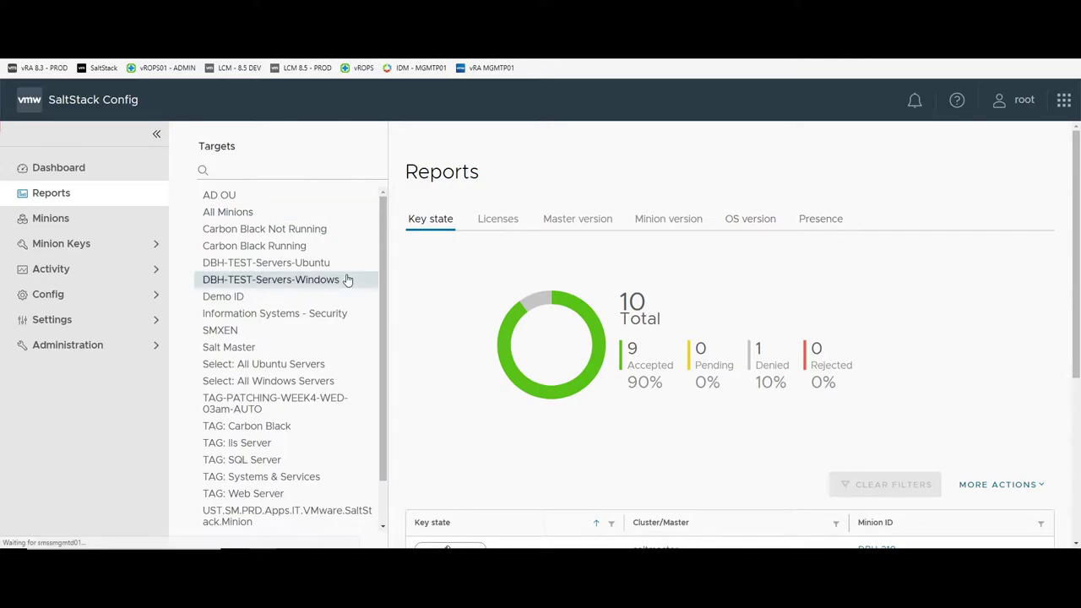
scroll(601, 312, down, 1)
scroll(601, 313, down, 3)
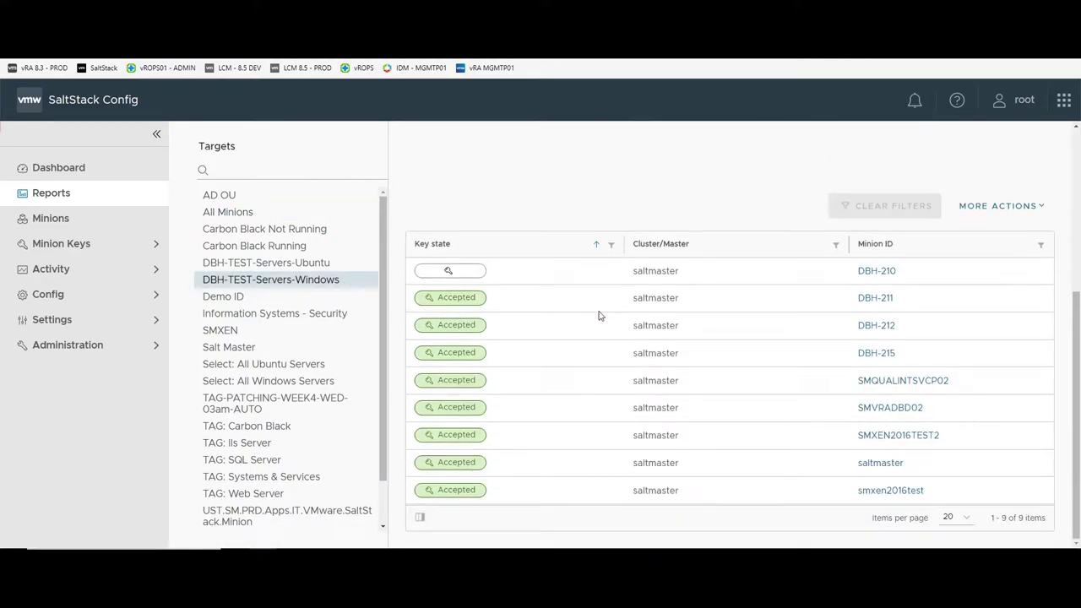
click(93, 227)
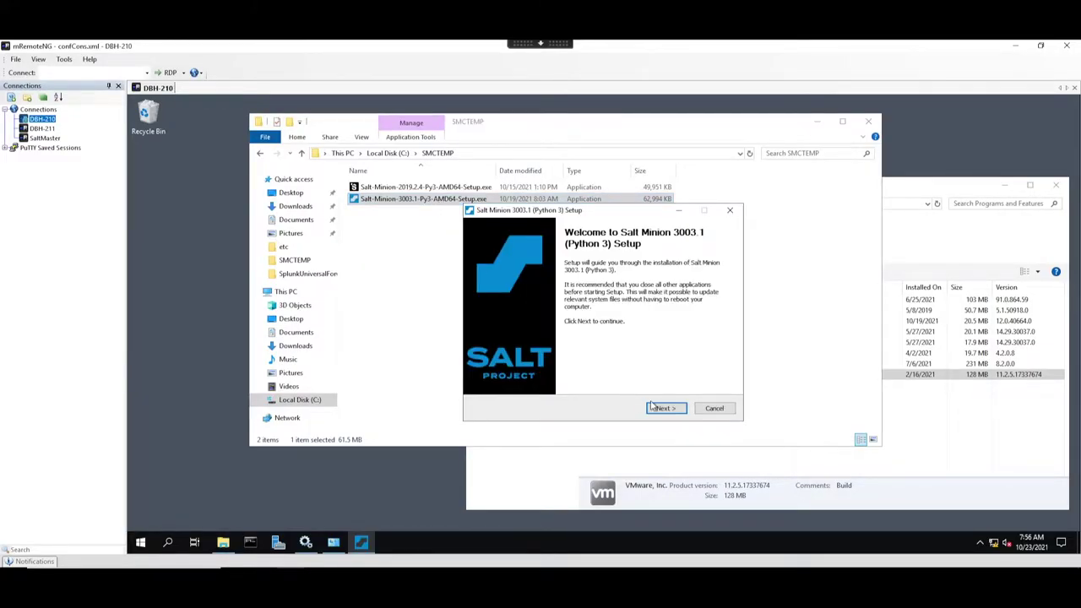
Accept the license in the Salt Minion 3003.1 setup wizard and set the minion name to DBH-210
click(666, 408)
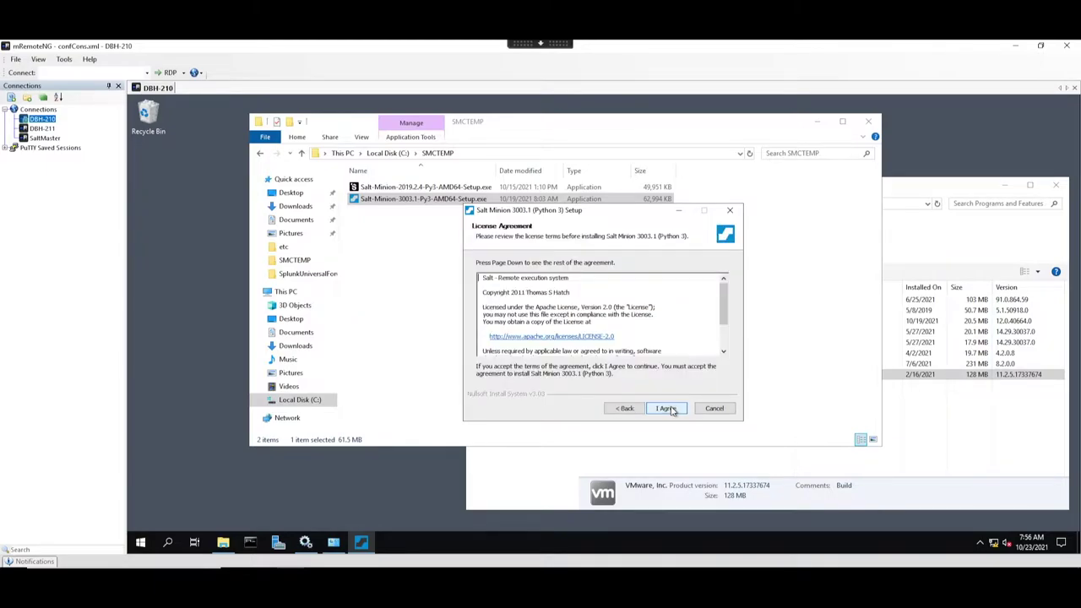
click(666, 408)
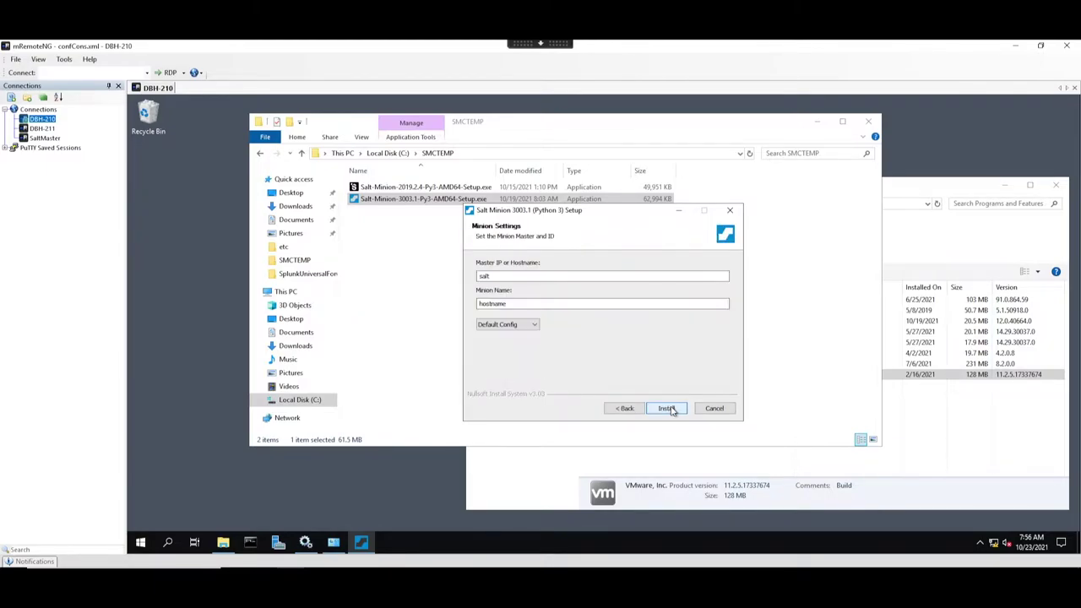
double_click(520, 304)
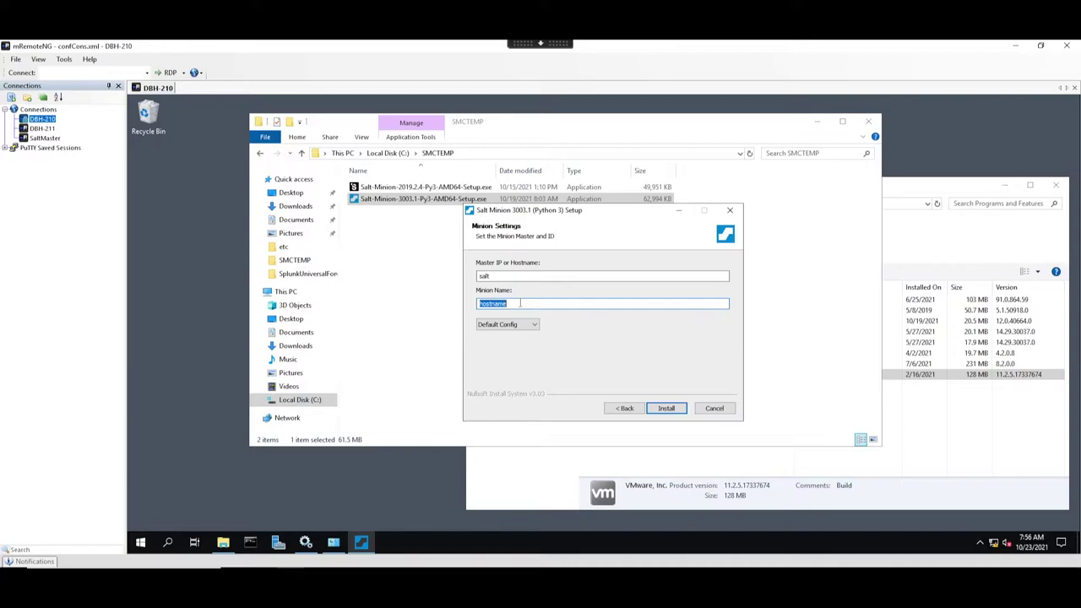
text(DBH-210')
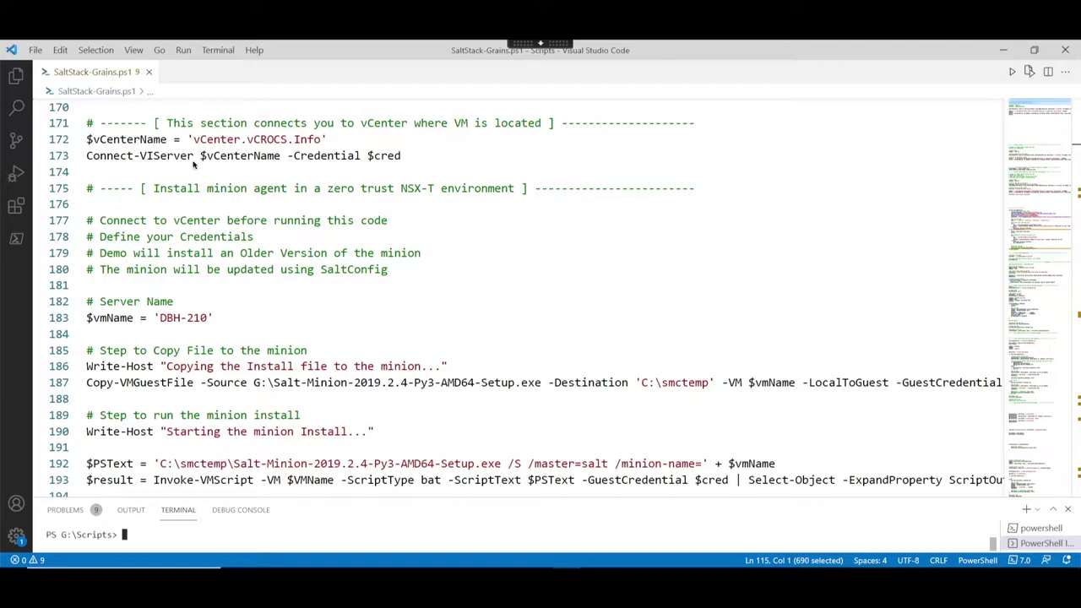
Examine the minion install section of SaltStack-Grains.ps1, especially the master and minion-name parameters and the $vmName value
scroll(363, 257, down, 2)
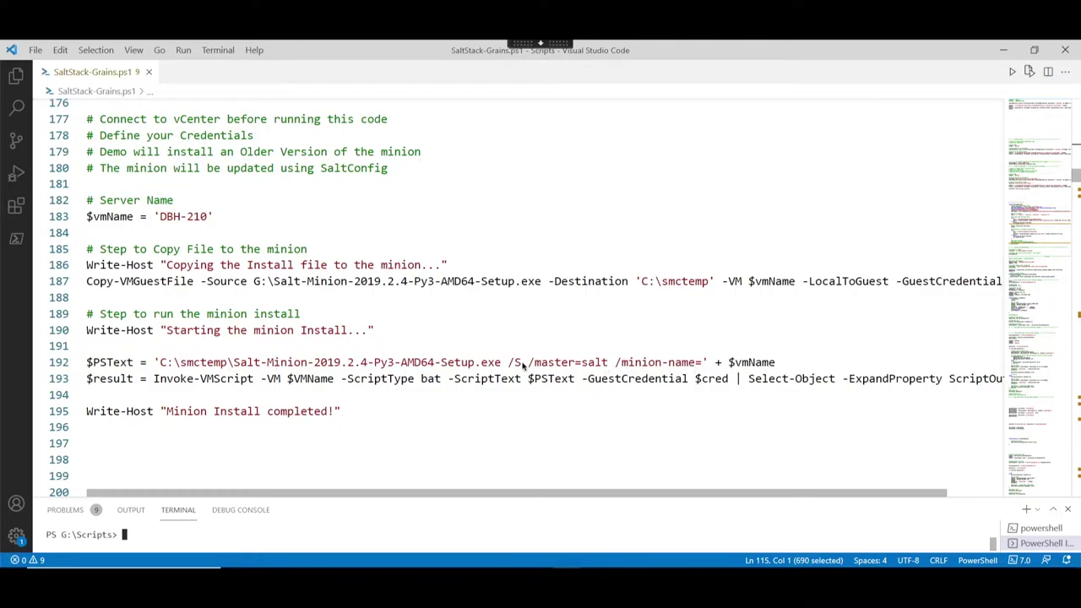
drag(528, 363, 808, 363)
click(626, 362)
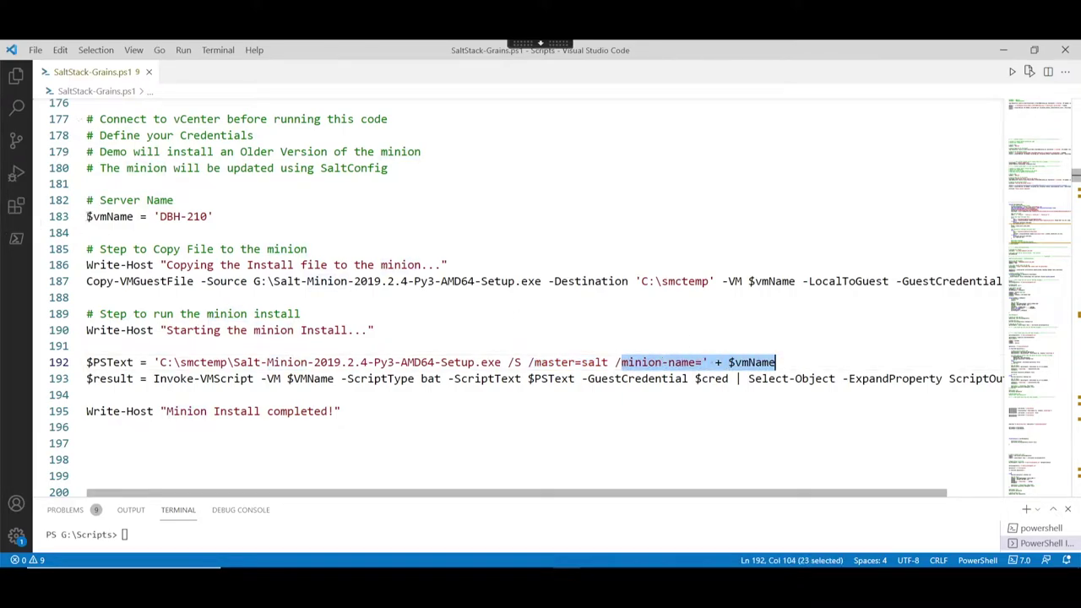
click(160, 216)
drag(159, 217, 208, 216)
click(159, 216)
click(160, 216)
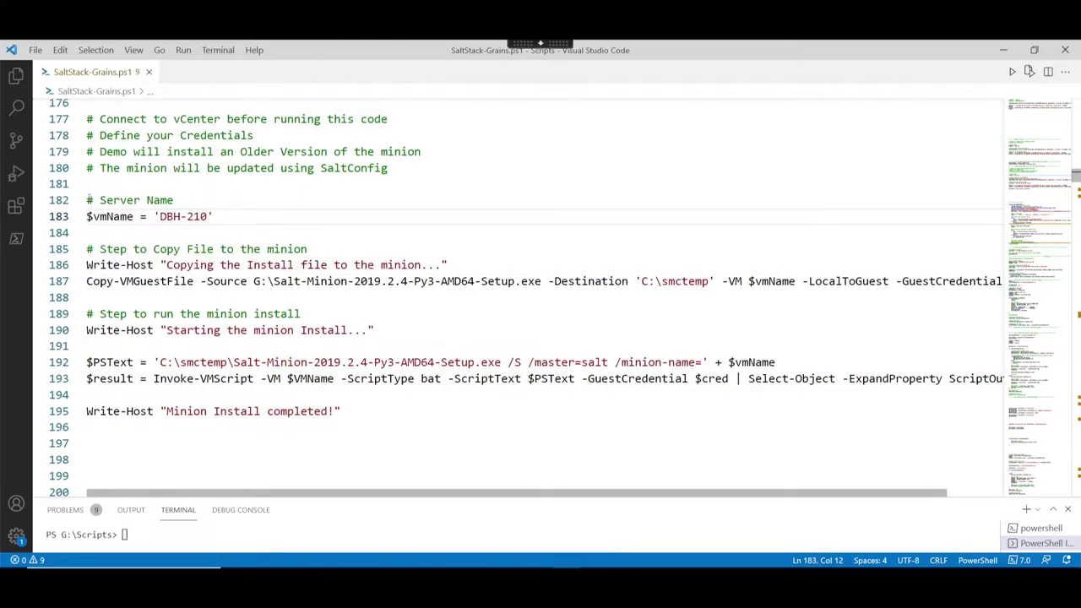
Run only the script section from the Server Name comment through the "Minion Install completed!" line
drag(86, 200, 360, 411)
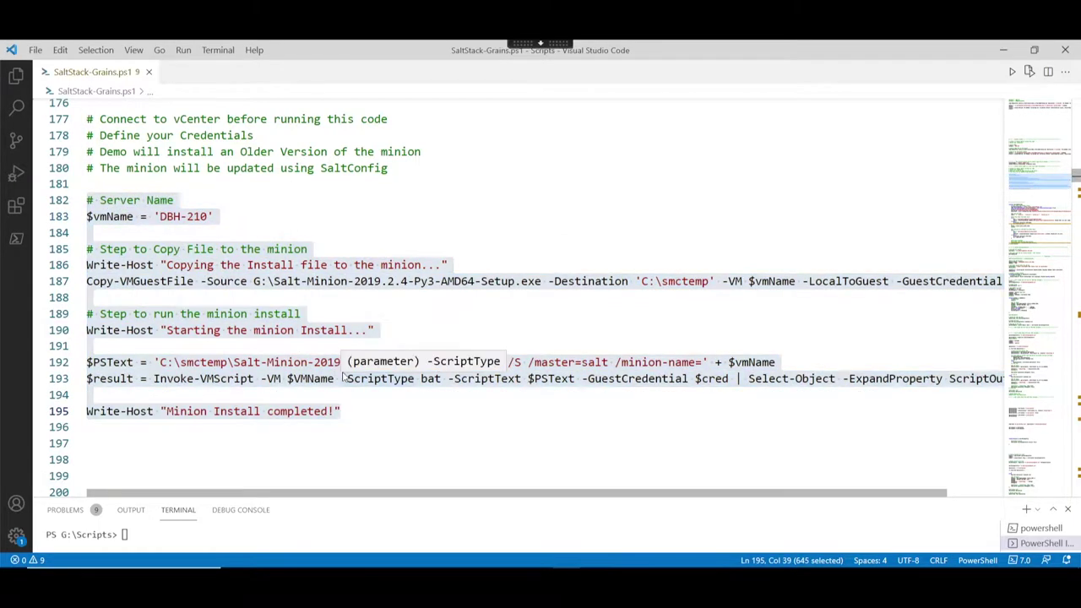
right_click(292, 372)
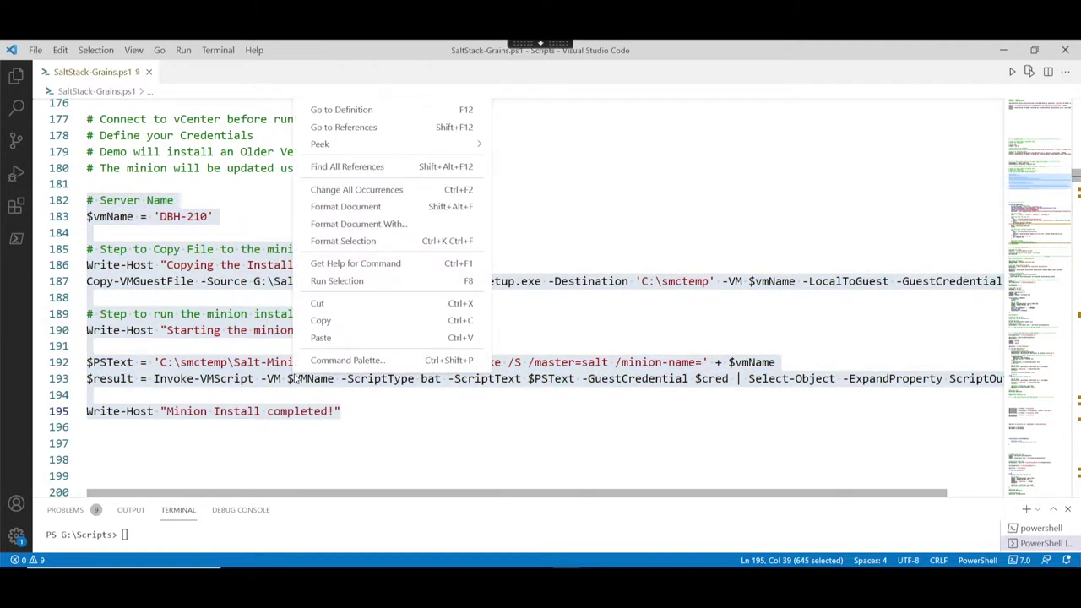
click(335, 283)
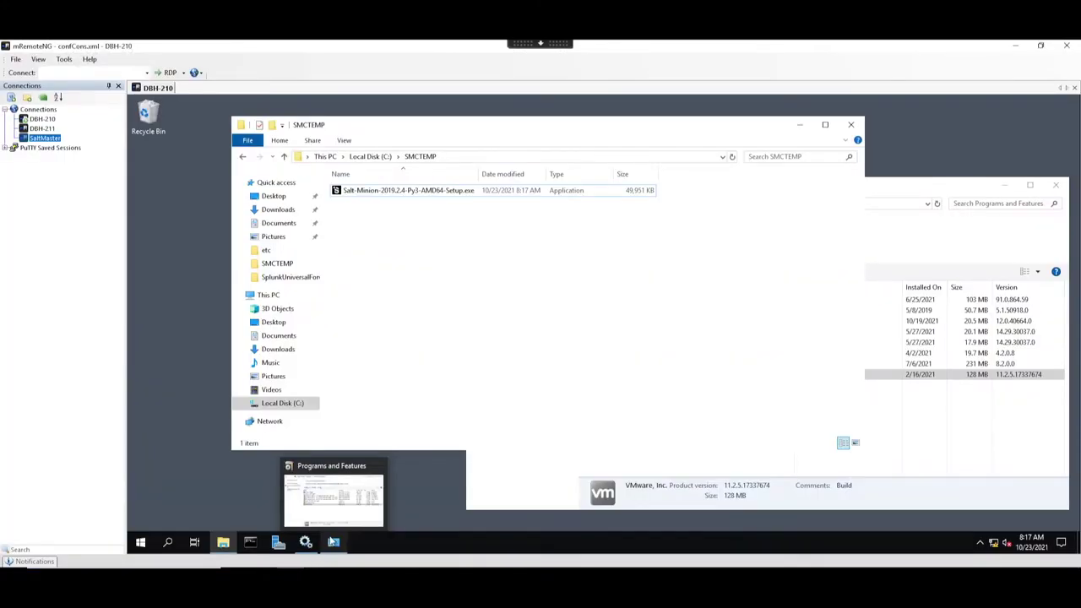
Refresh the installed programs list on DBH-210 and select the Salt Minion 2019.2.4 (Python 3) entry
click(881, 436)
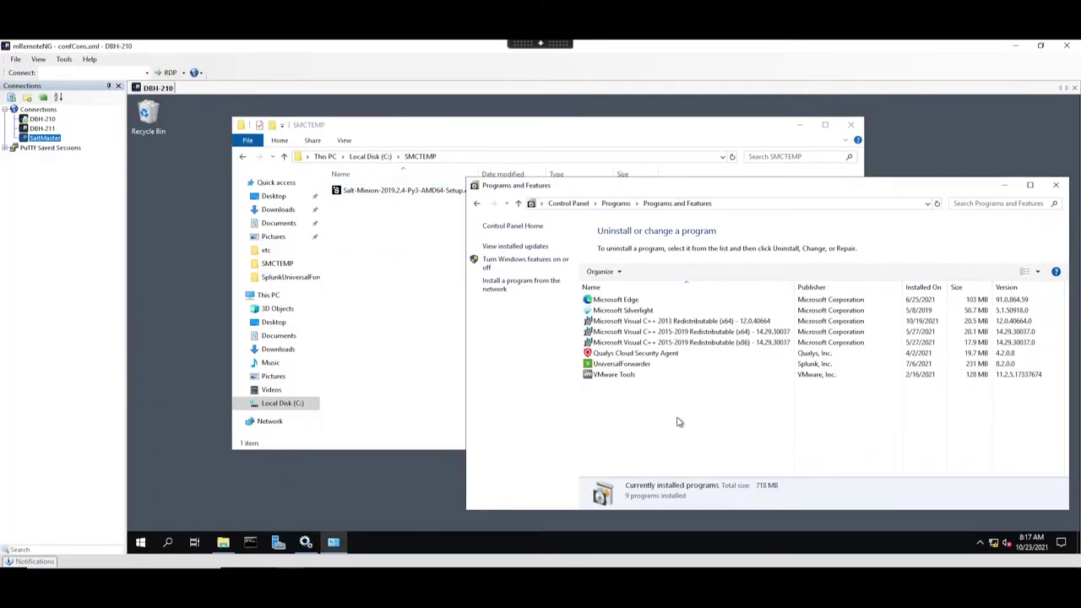
right_click(679, 421)
click(709, 462)
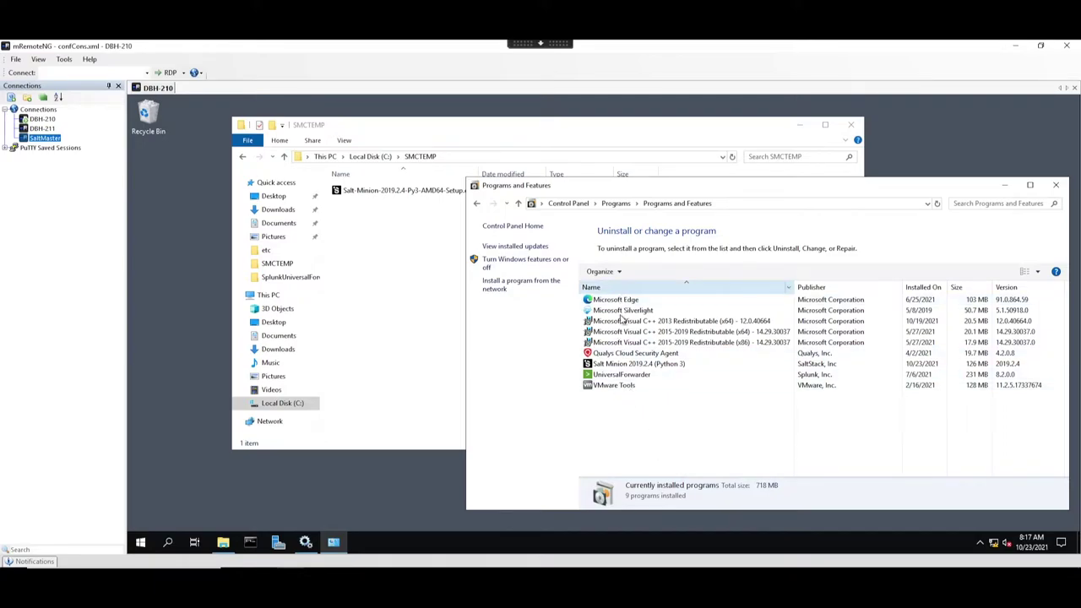
click(622, 366)
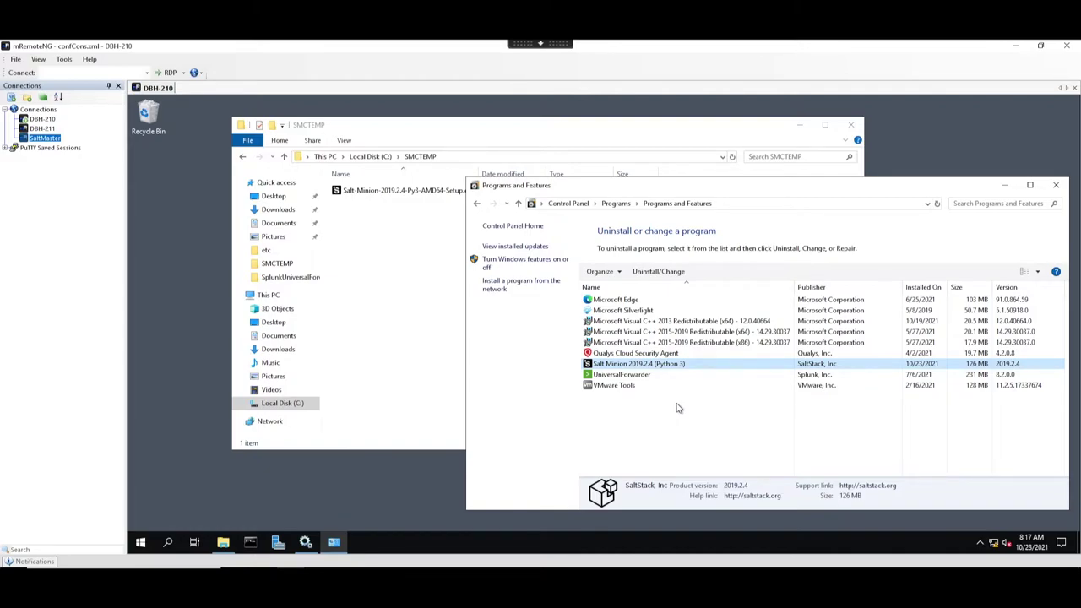
Switch to SaltStack Config and compare the Salt versions of DBH-210 and DBH-211 in the Windows test target
key(alt+Tab)
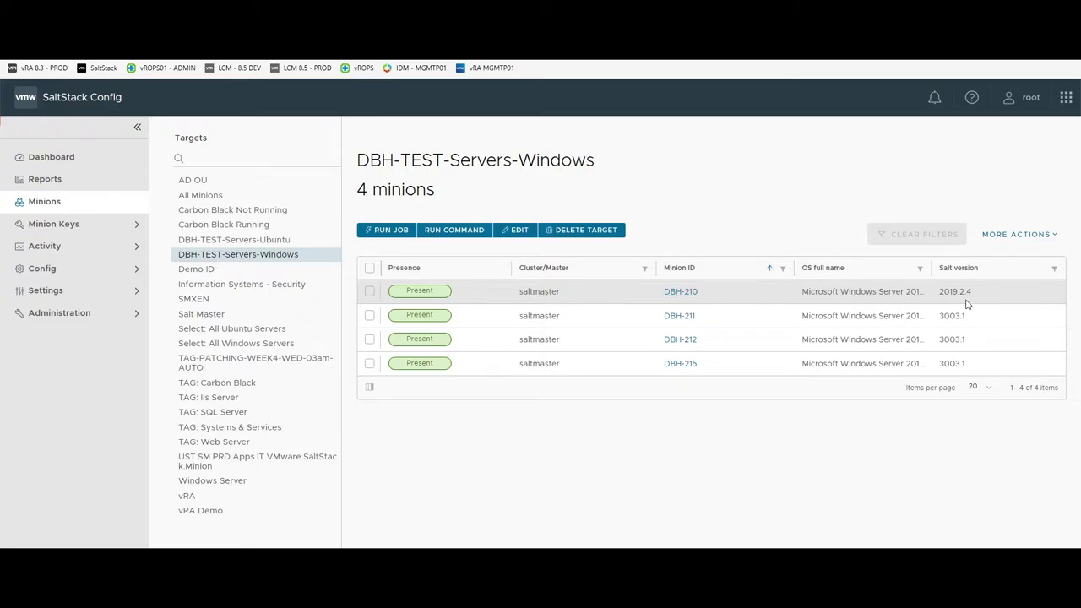
drag(940, 294, 980, 296)
click(971, 318)
drag(941, 315, 978, 316)
click(978, 316)
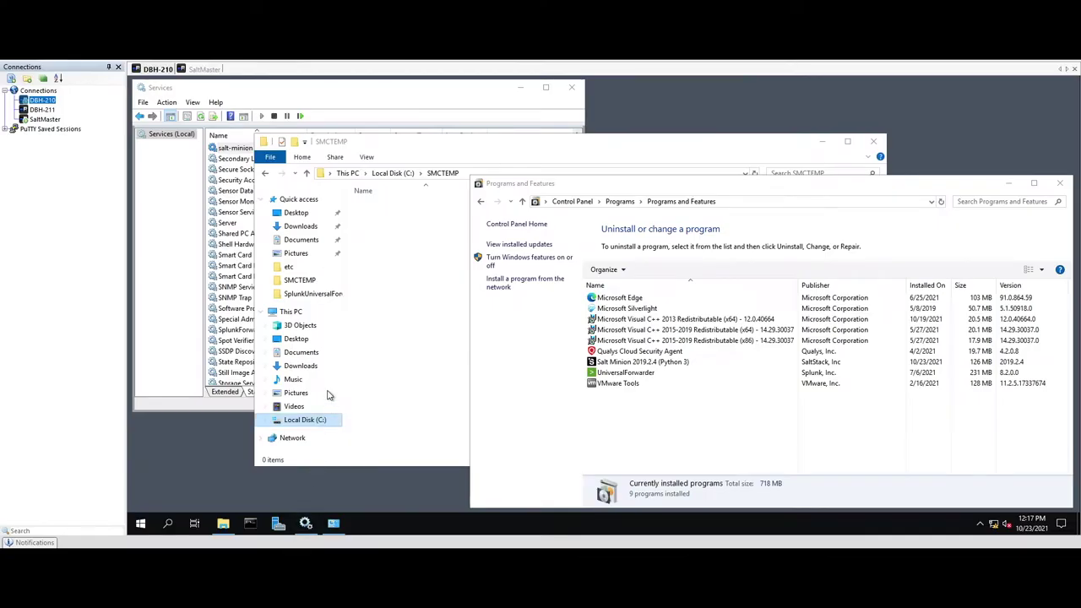
On DBH-210, inspect the salt-minion service, the SMCTEMP folder and the refreshed Salt Minion entry in Programs and Features
click(292, 109)
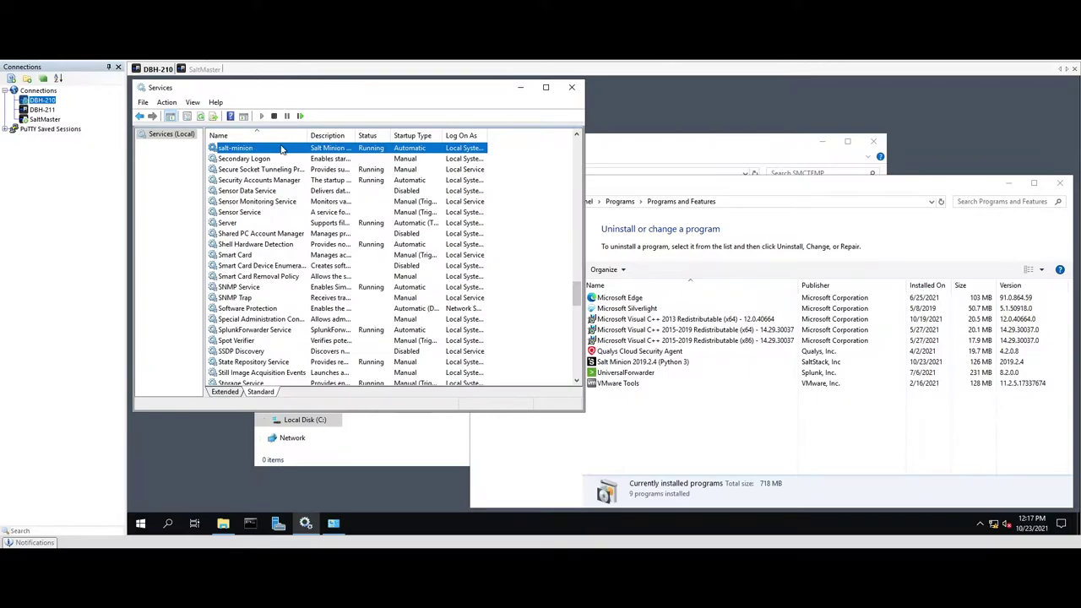
click(456, 430)
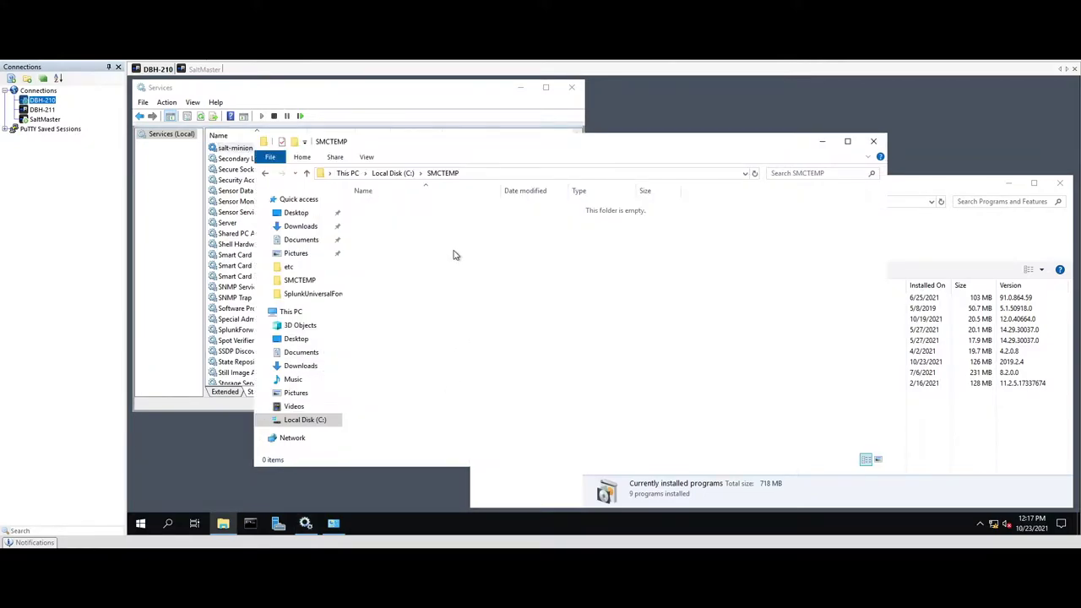
click(960, 414)
right_click(740, 429)
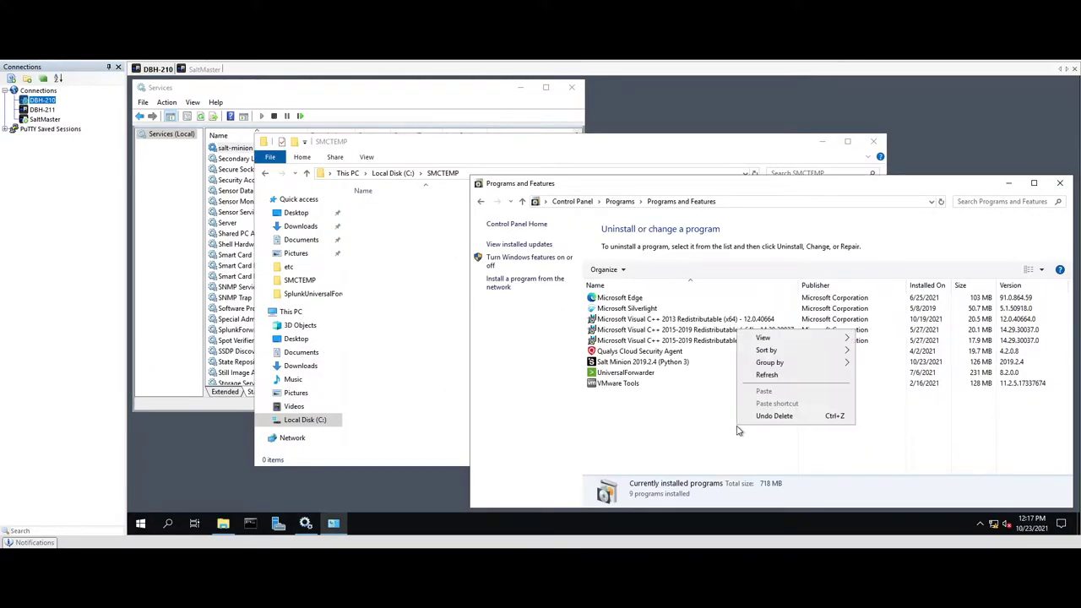
click(780, 380)
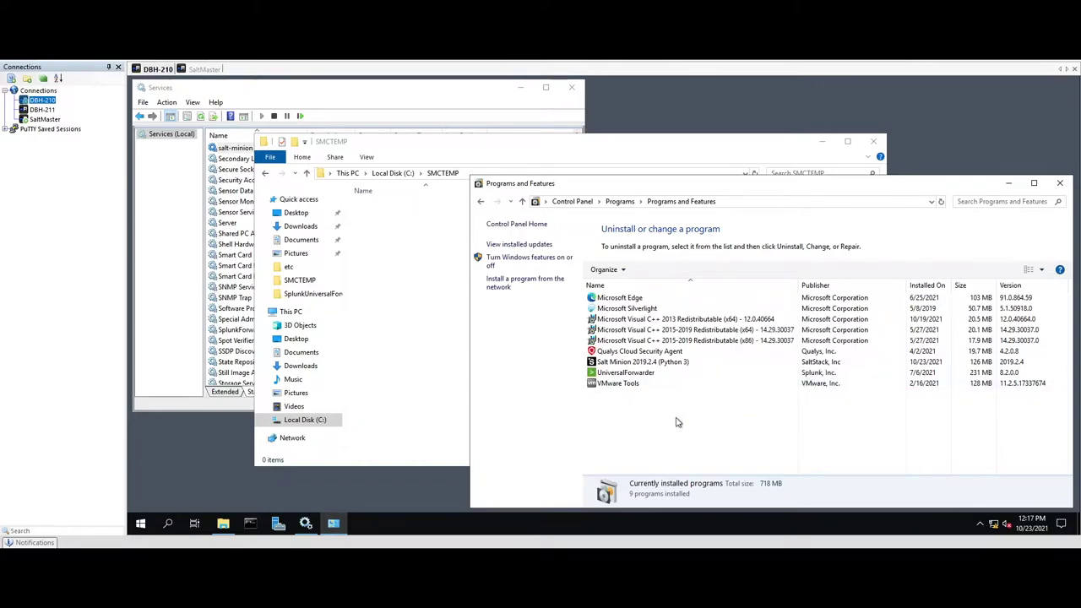
click(663, 364)
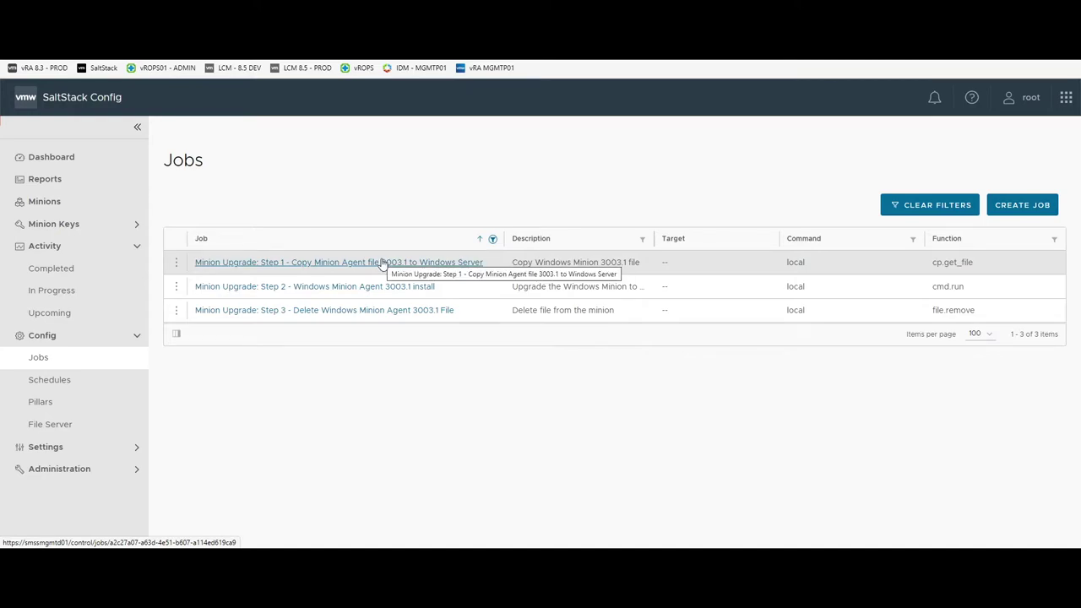
Review the source and destination arguments of the "Minion Upgrade: Step 1" copy job and leave it without saving
click(382, 263)
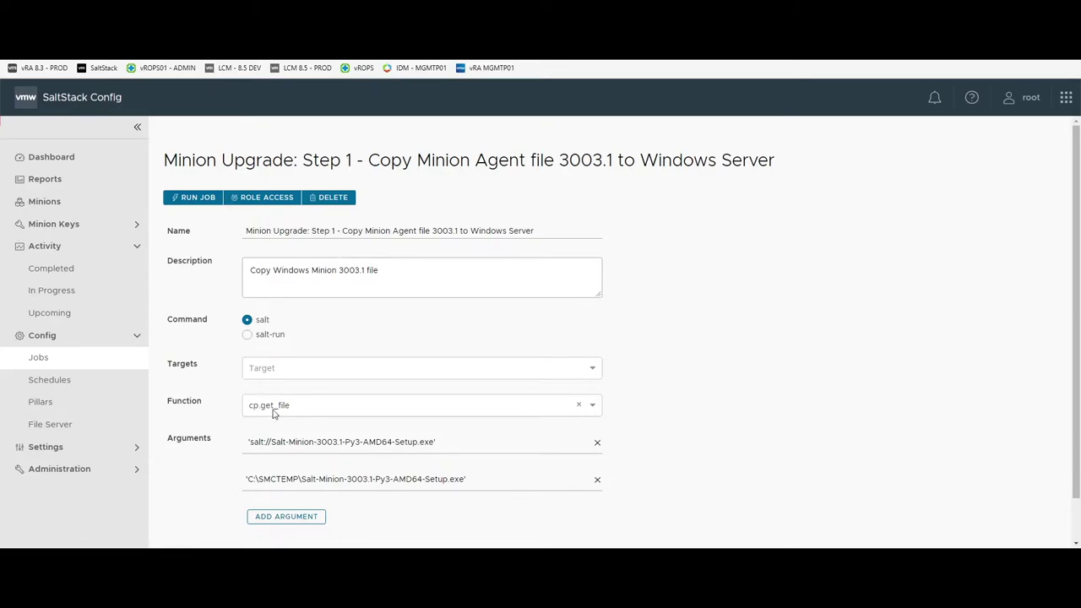
drag(250, 443, 526, 448)
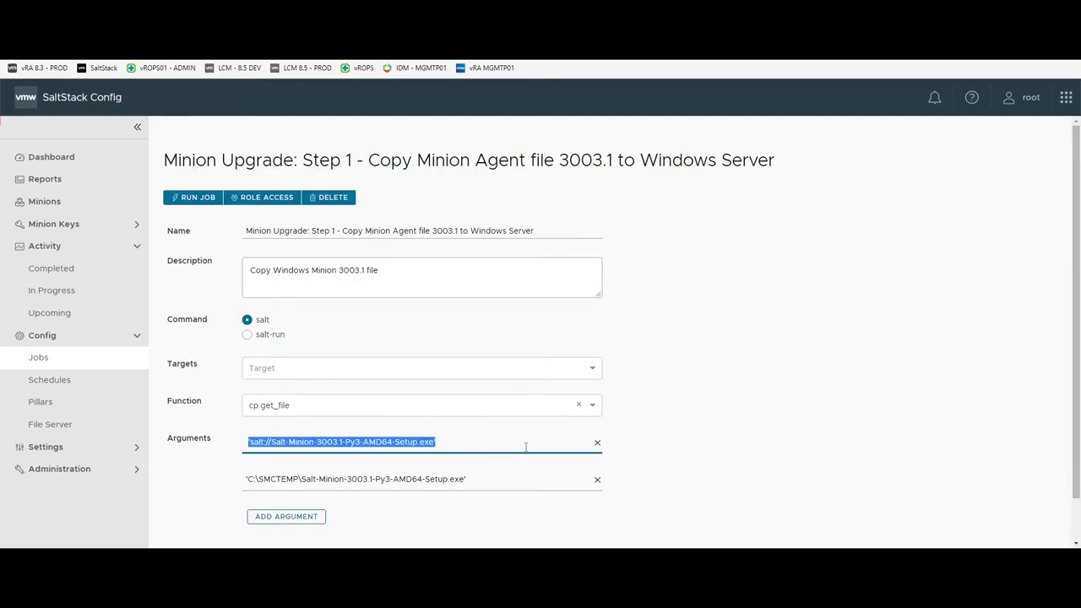
click(512, 446)
drag(247, 479, 486, 482)
click(487, 481)
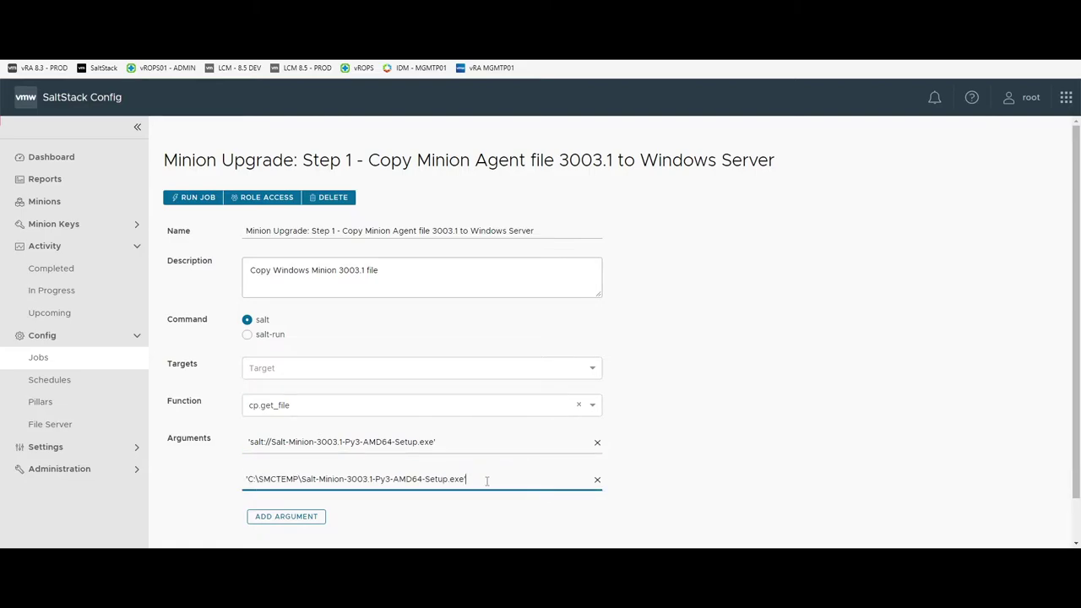
scroll(437, 521, down, 1)
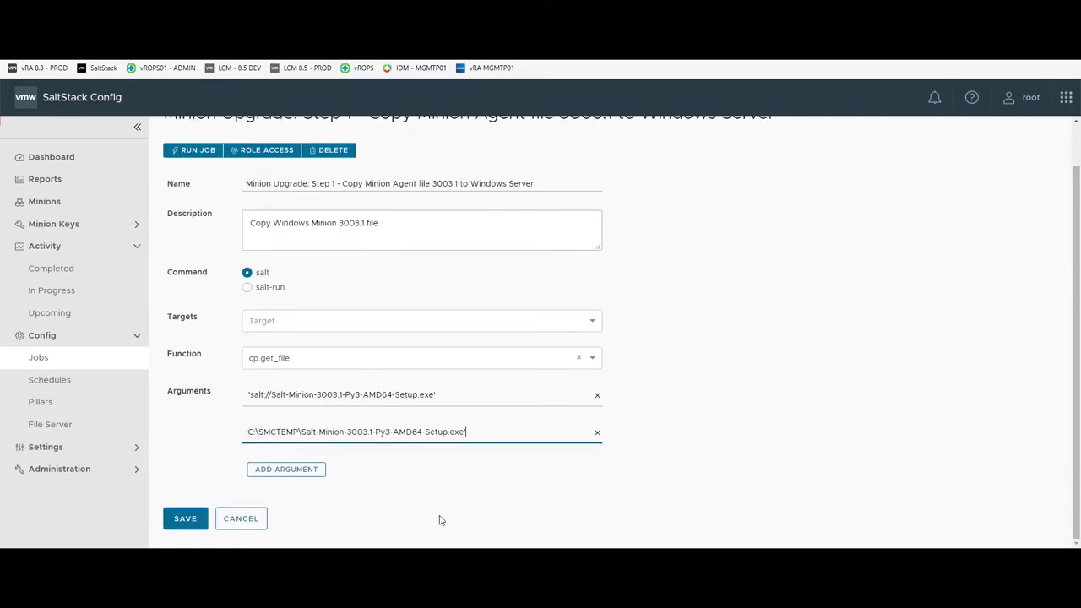
click(260, 519)
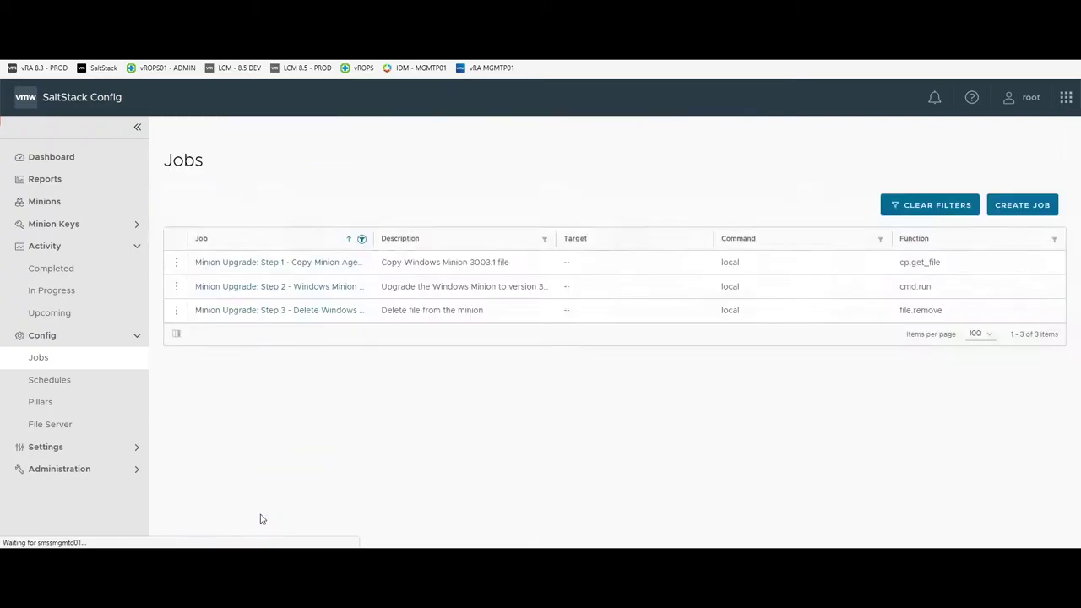
Open the "Minion Upgrade: Step 2" install job and review its cmd.run argument
click(311, 287)
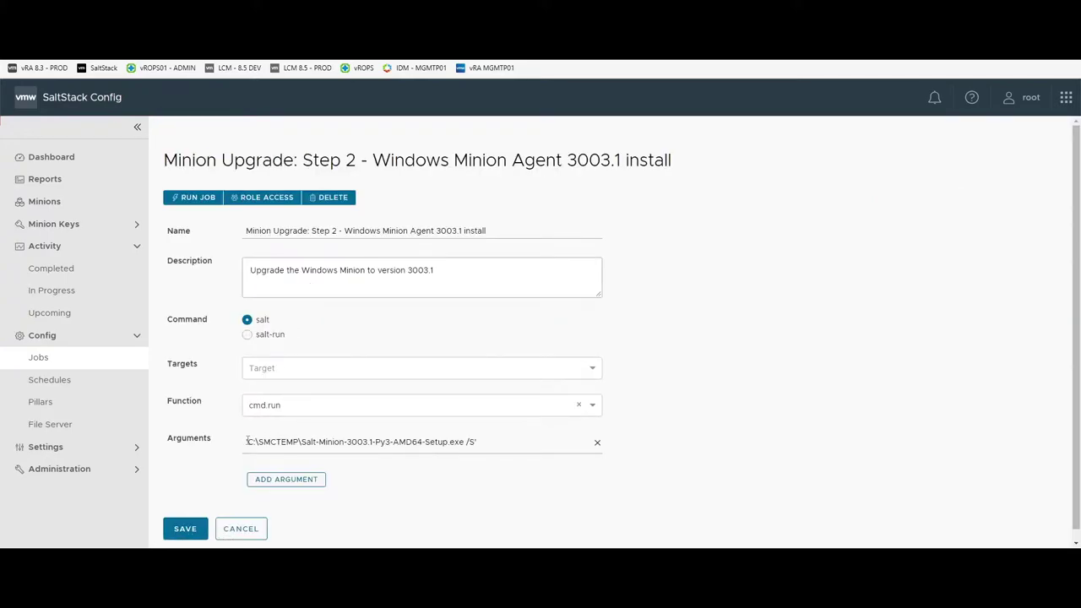
drag(245, 442, 584, 453)
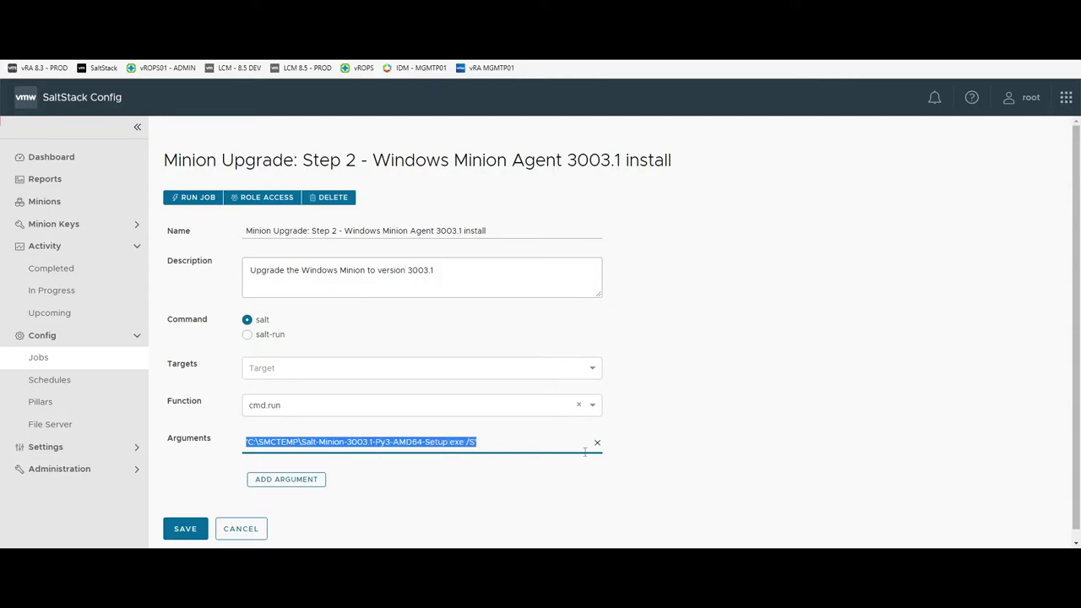
click(534, 445)
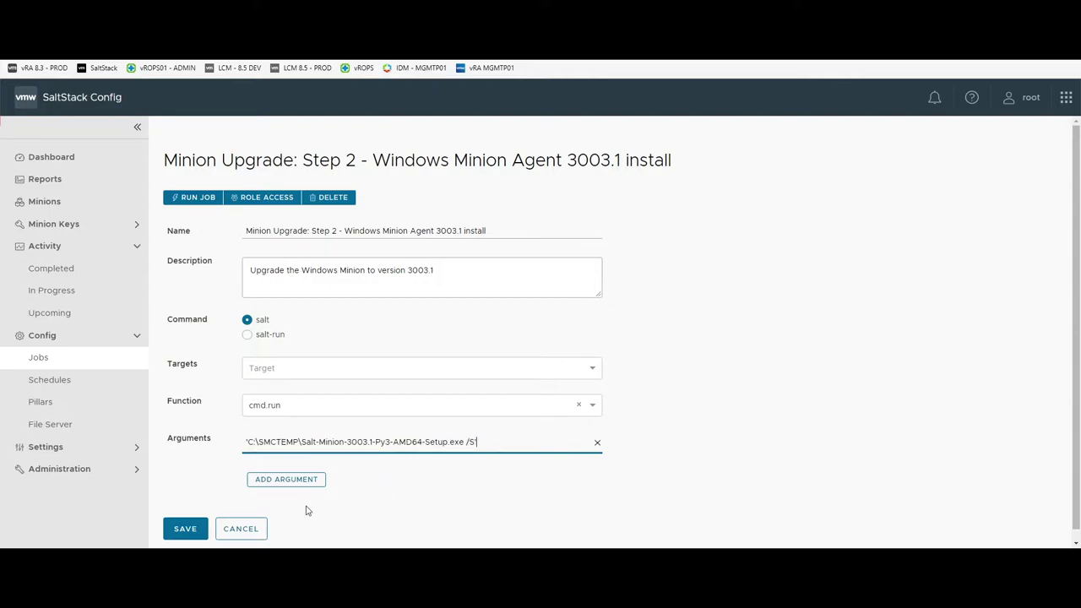
Leave the Step 2 job unsaved, review the file.remove argument of the "Minion Upgrade: Step 3" delete job, and return to the job list
click(239, 530)
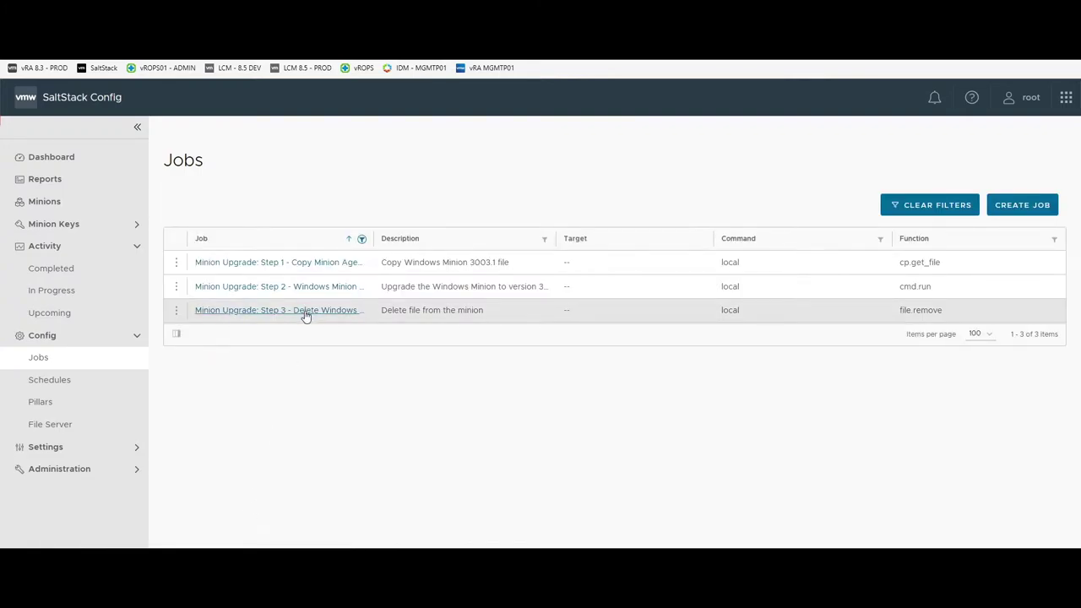
click(306, 311)
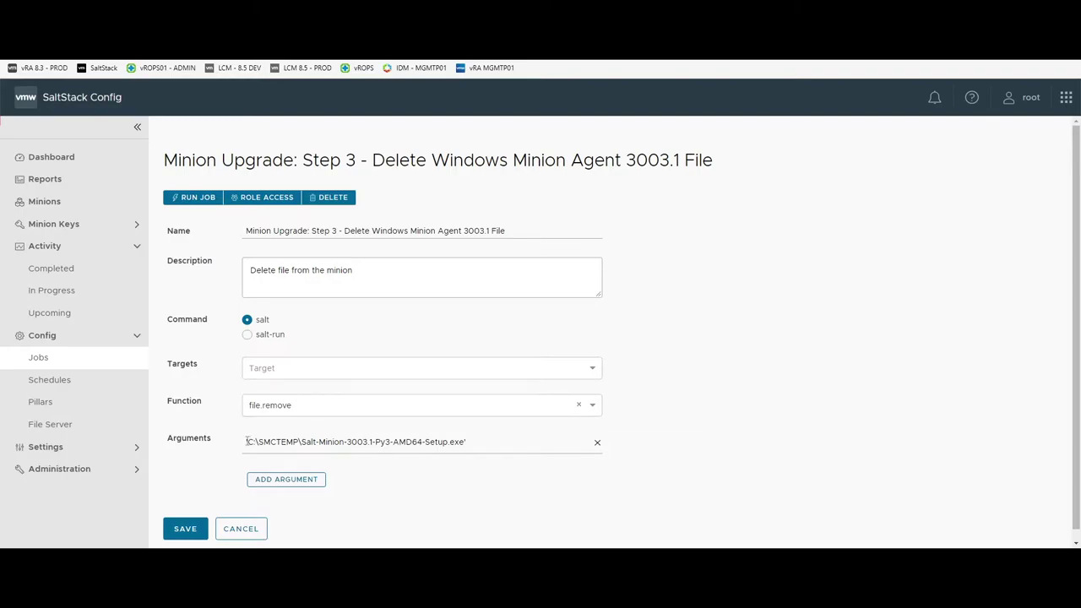
drag(247, 440, 540, 436)
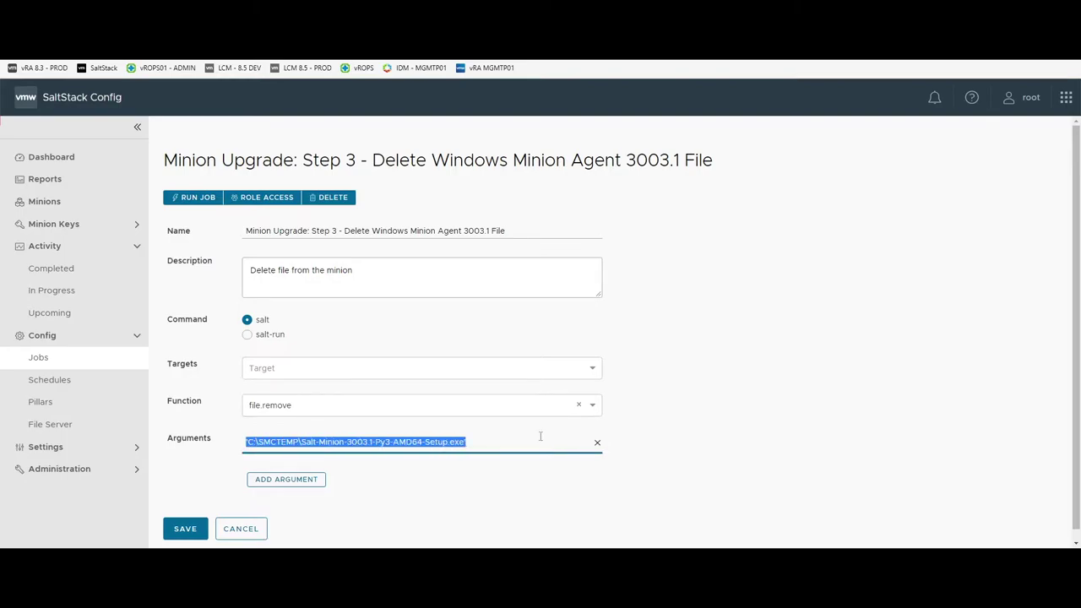
click(241, 530)
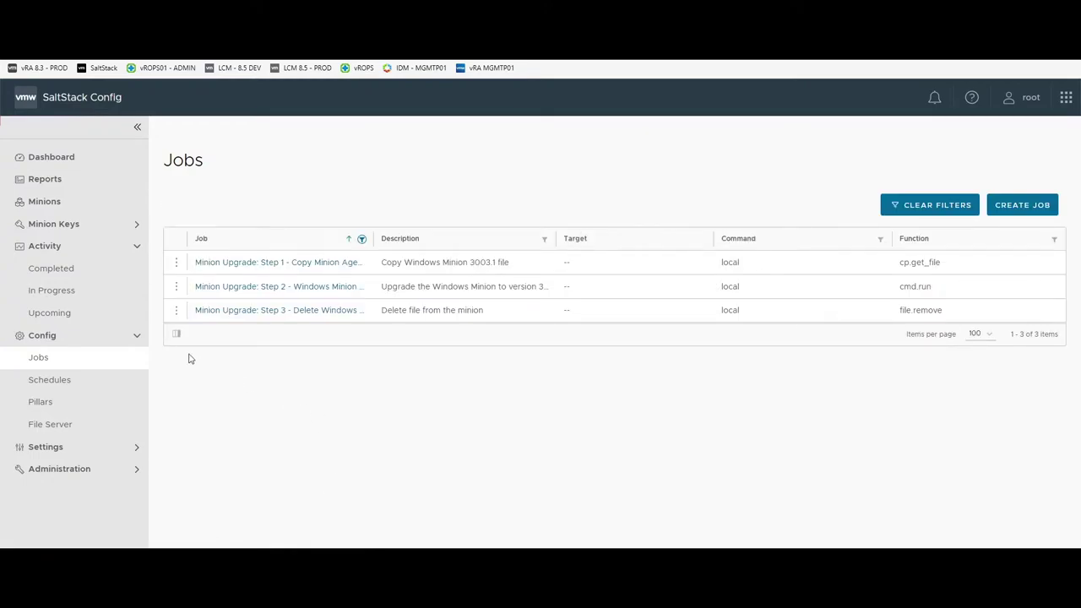
Run the "Minion Upgrade: Step 1 - Copy Minion Agent file 3003.1 to Windows Server" job on DBH-210
click(63, 202)
click(369, 291)
click(394, 233)
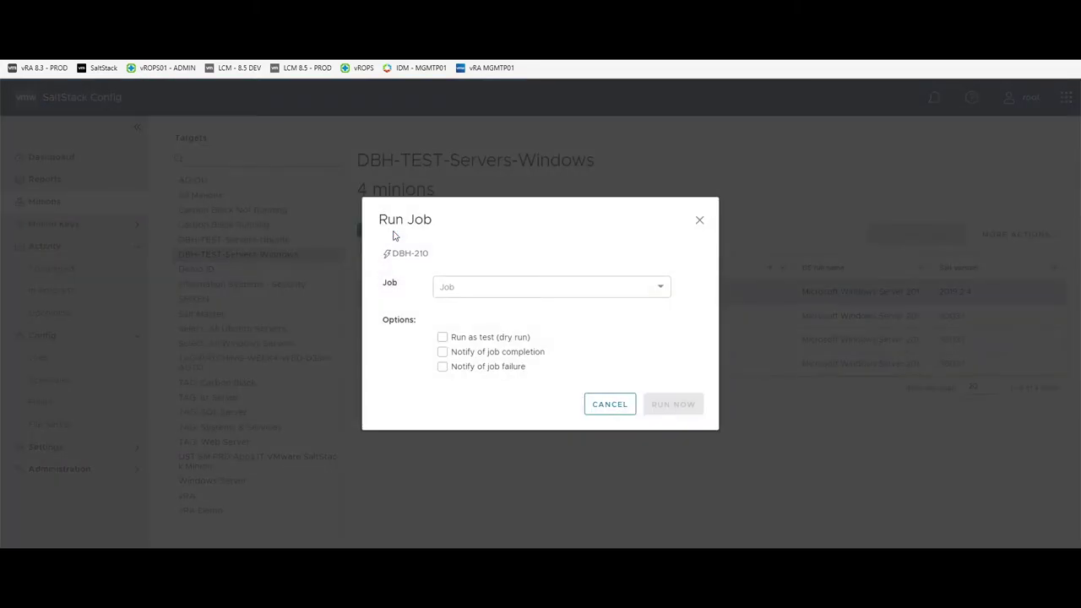
click(483, 288)
text(min)
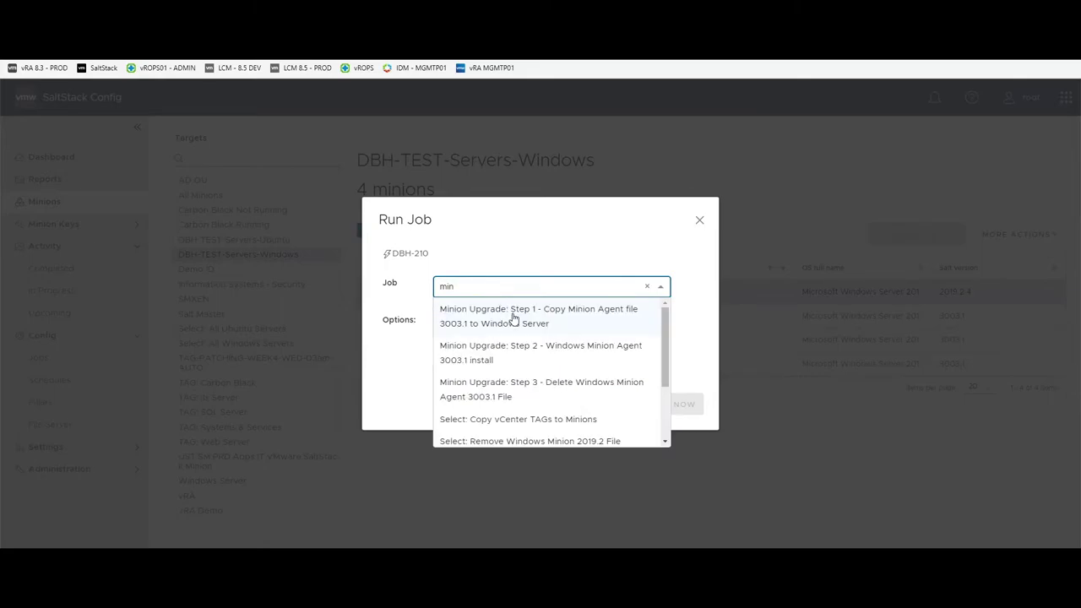
click(514, 318)
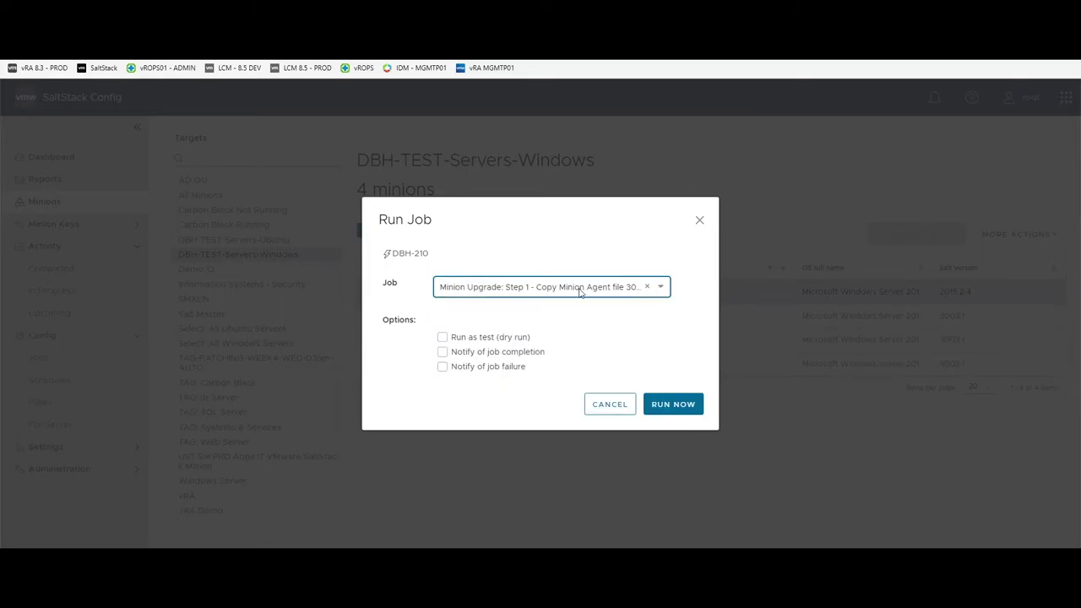
click(673, 405)
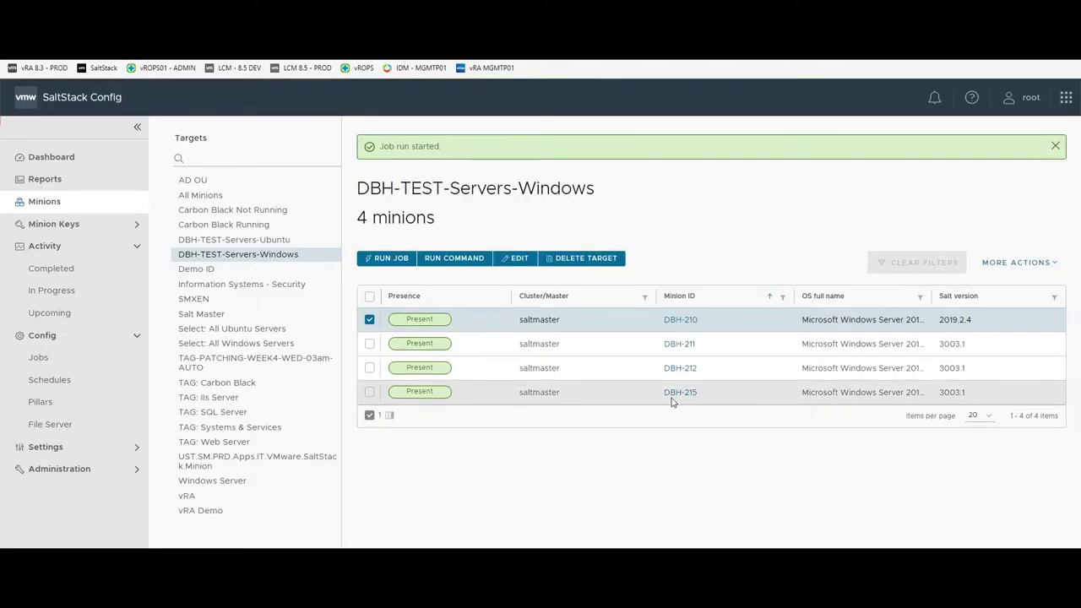
Open the in-progress cp.get_file run and check its job info and summary for DBH-210
click(73, 292)
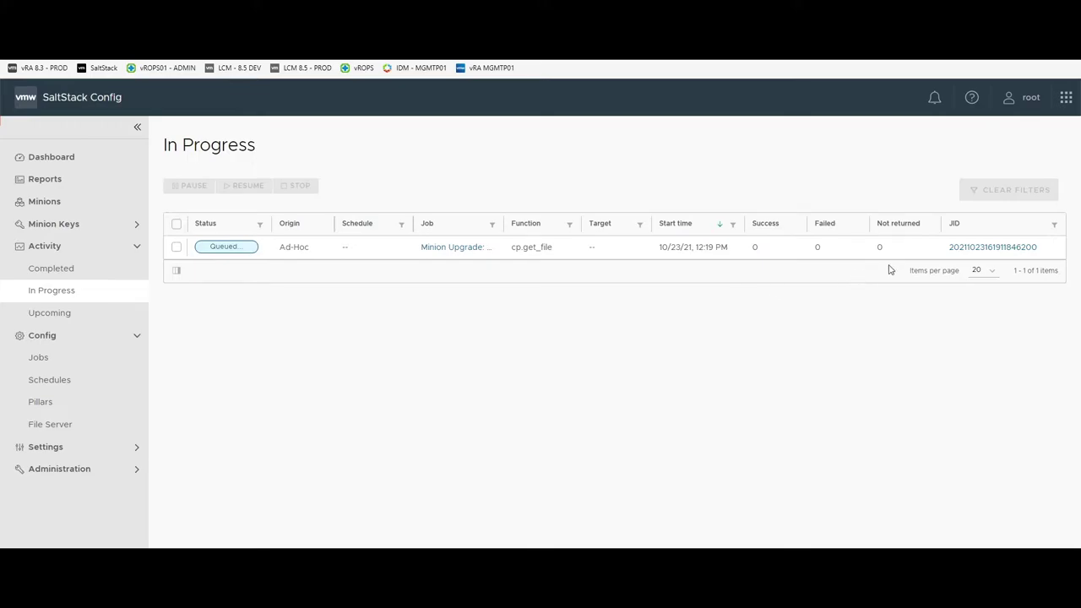
click(959, 250)
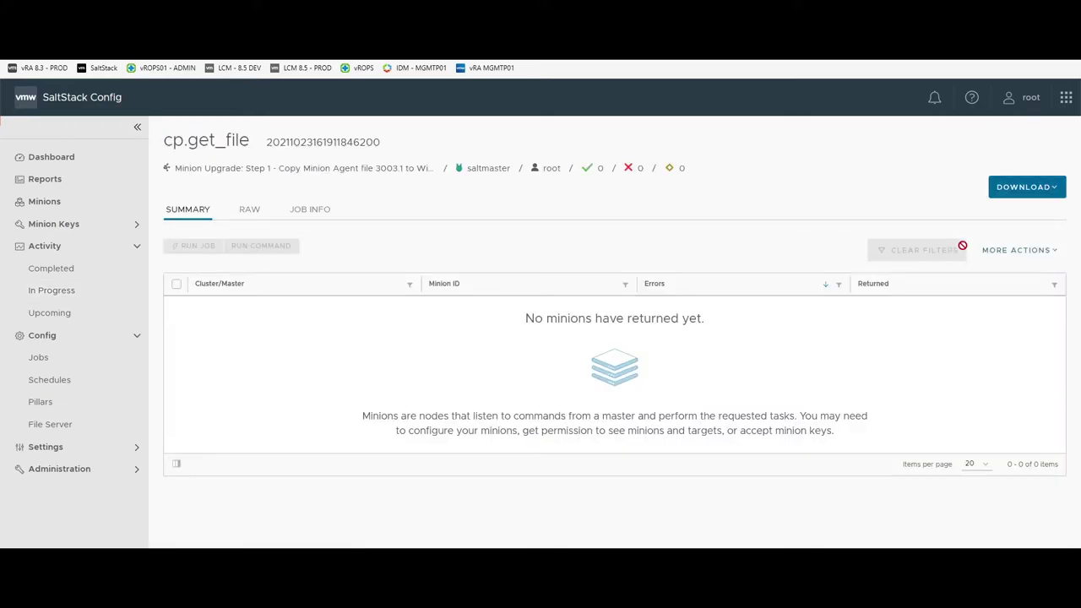
click(322, 209)
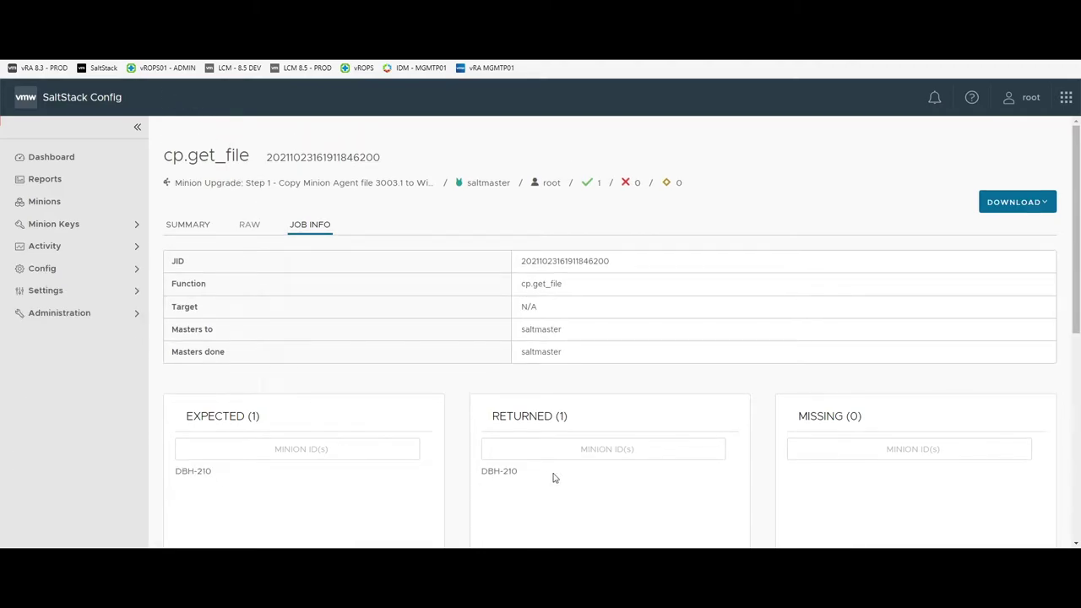
click(189, 232)
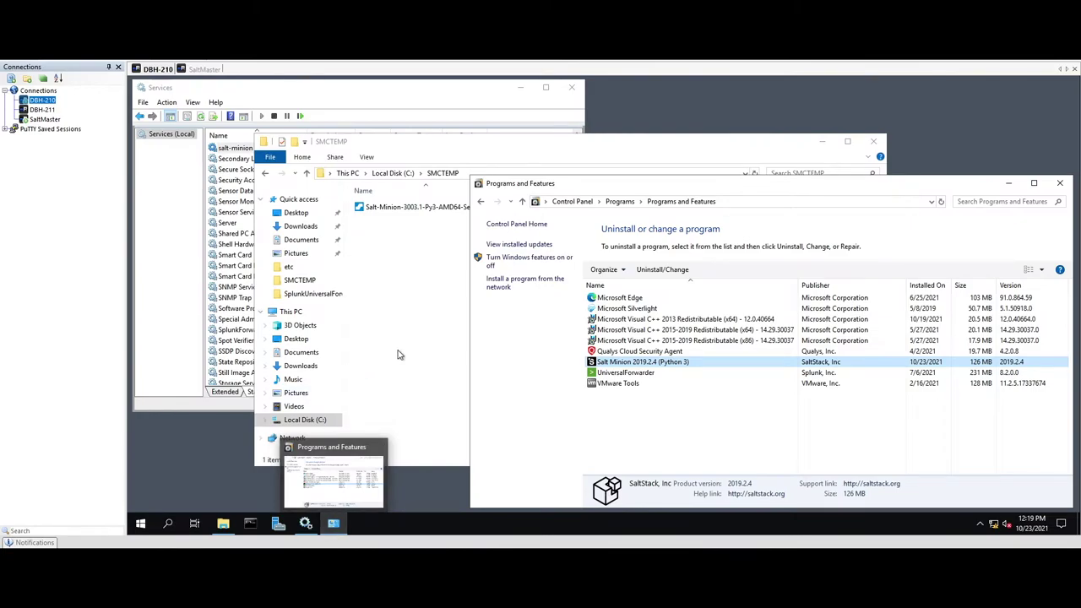
Switch to the DBH-210 remote session and refresh the SMCTEMP folder to check for the copied installer
click(398, 355)
right_click(402, 358)
click(458, 394)
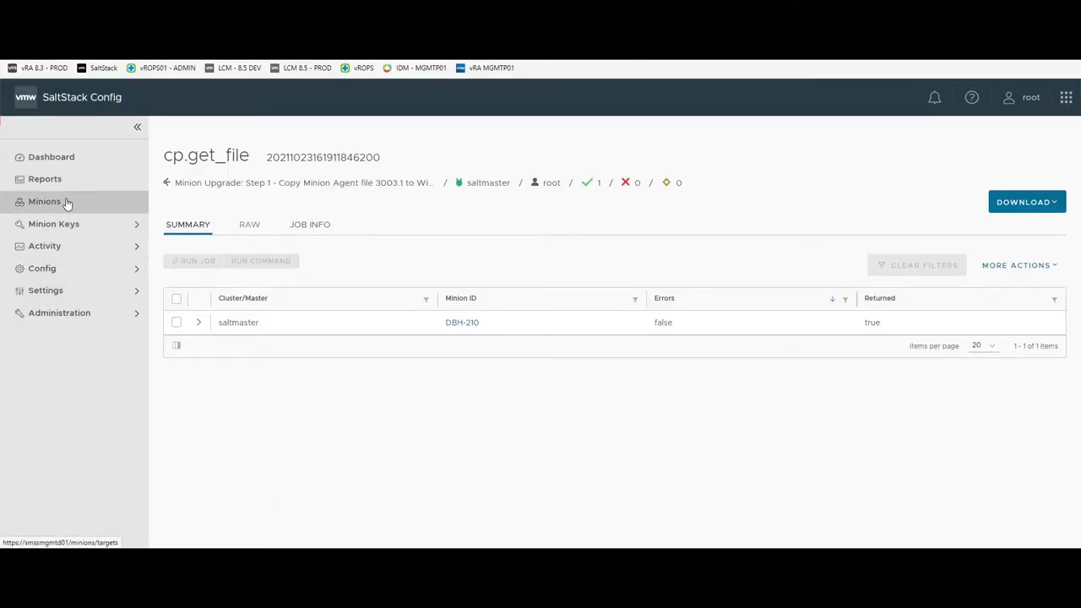
Back in SaltStack Config, run the "Minion Upgrade: Step 2 - Windows Minion Agent 3003.1 install" job on DBH-210
click(67, 203)
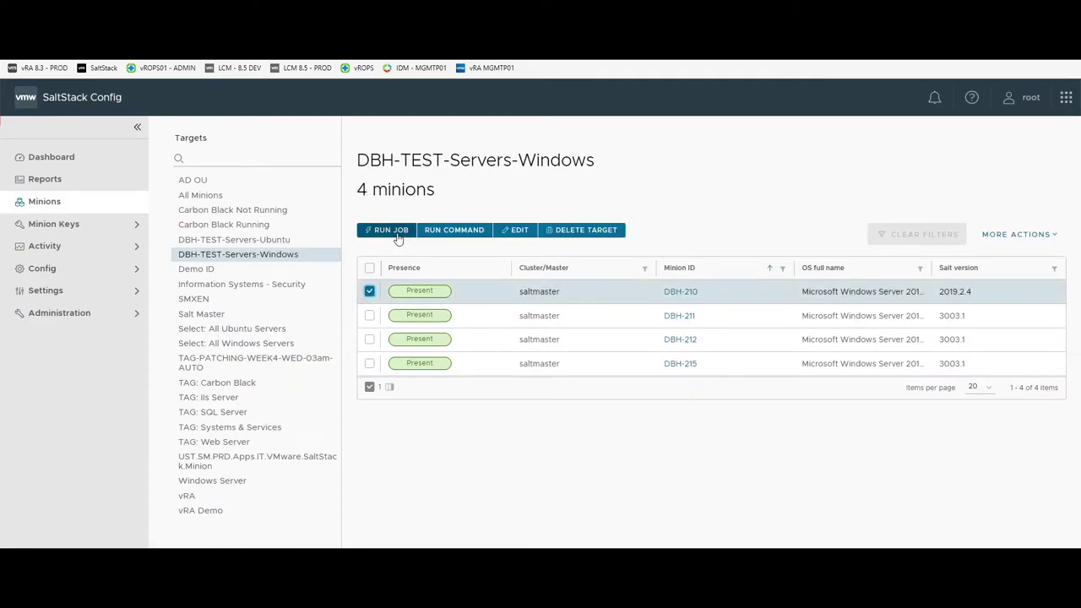
click(397, 233)
click(463, 288)
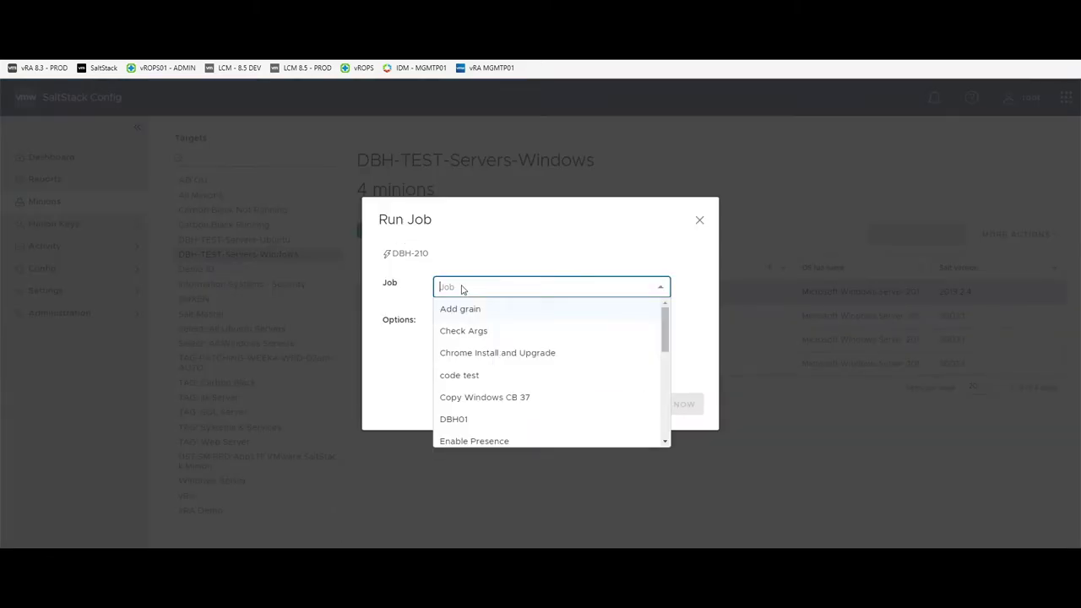
text(mini)
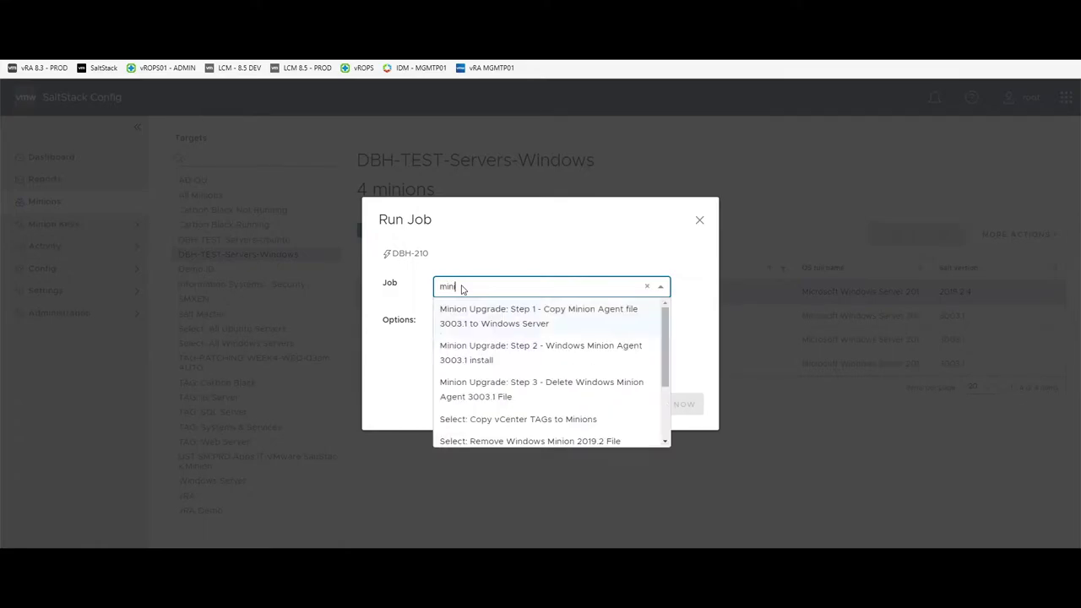
text(on)
click(499, 356)
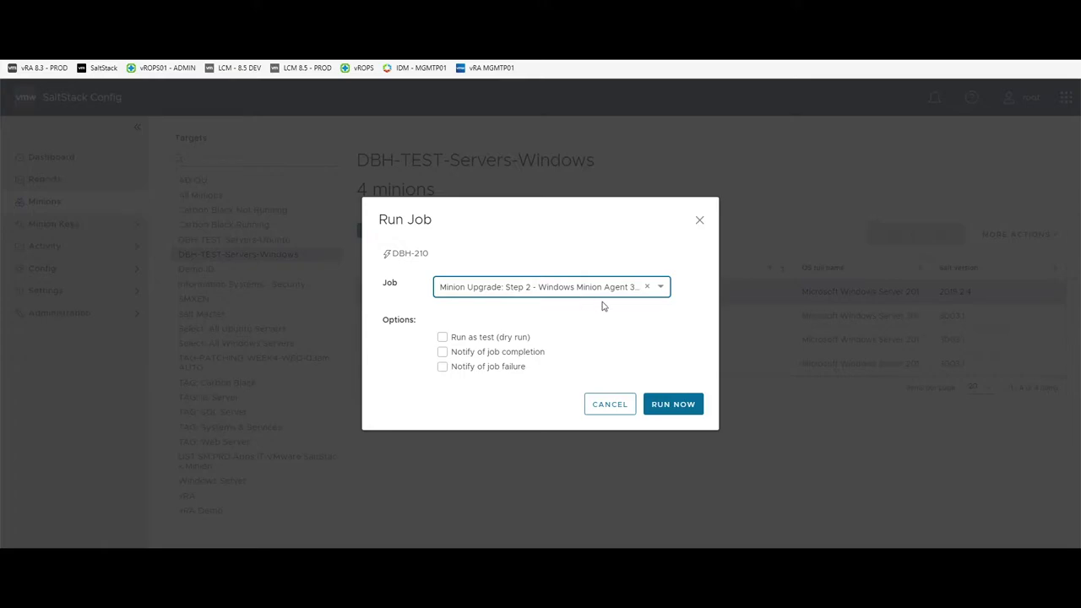
click(674, 402)
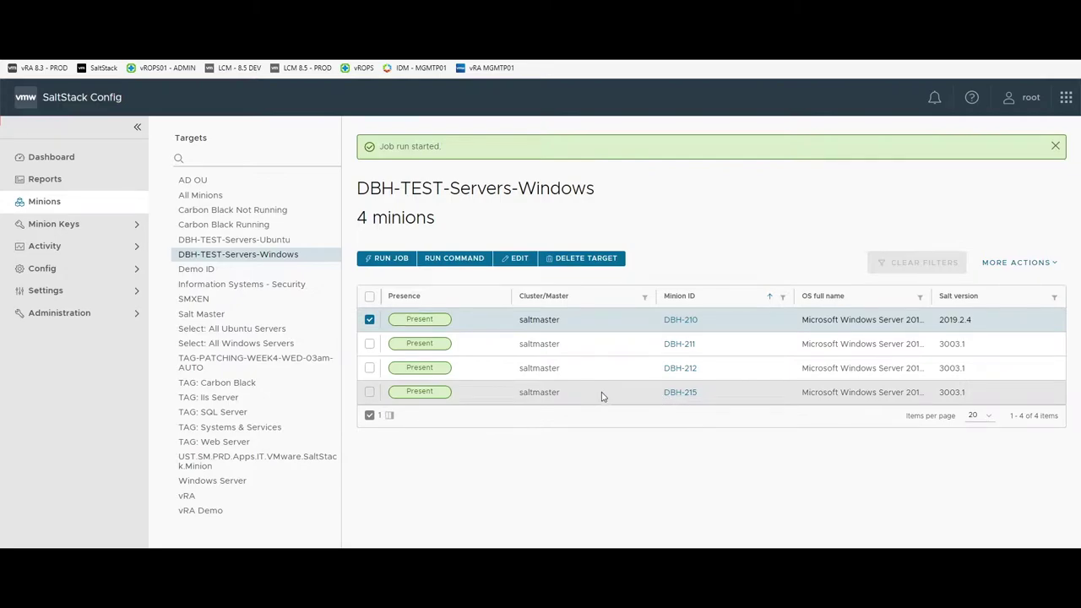
Check the job info of the in-progress cmd.run job and DBH-210's Salt version in the Windows test target
click(138, 246)
click(101, 288)
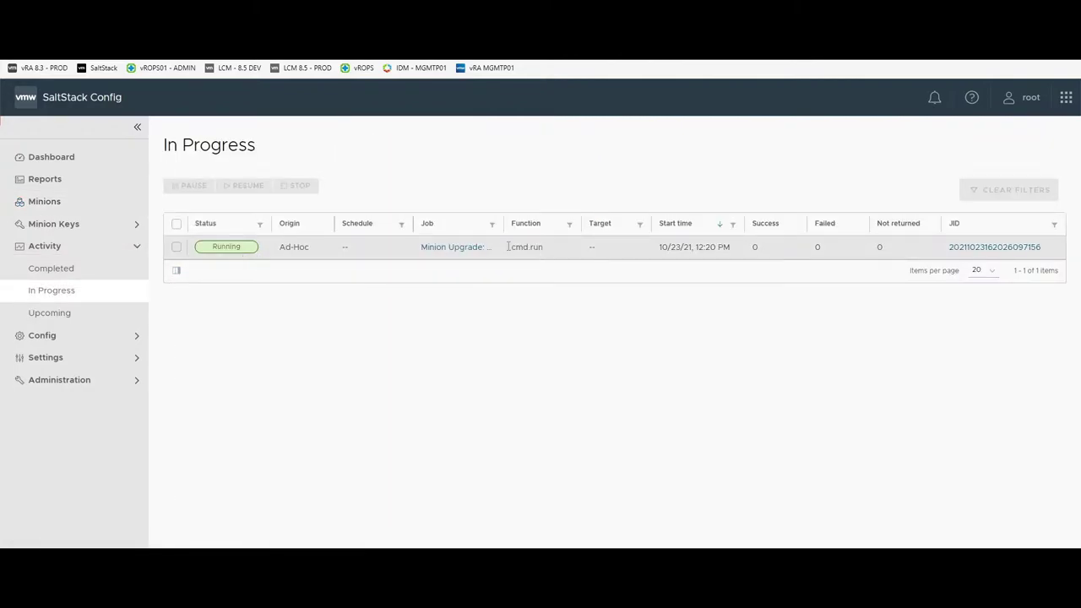
click(975, 248)
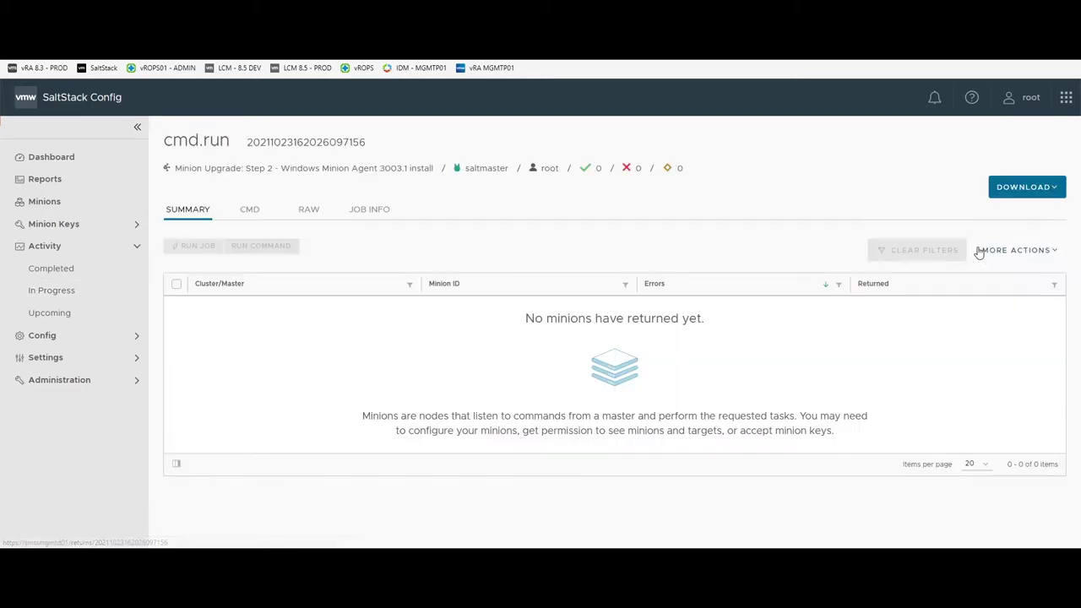
click(378, 213)
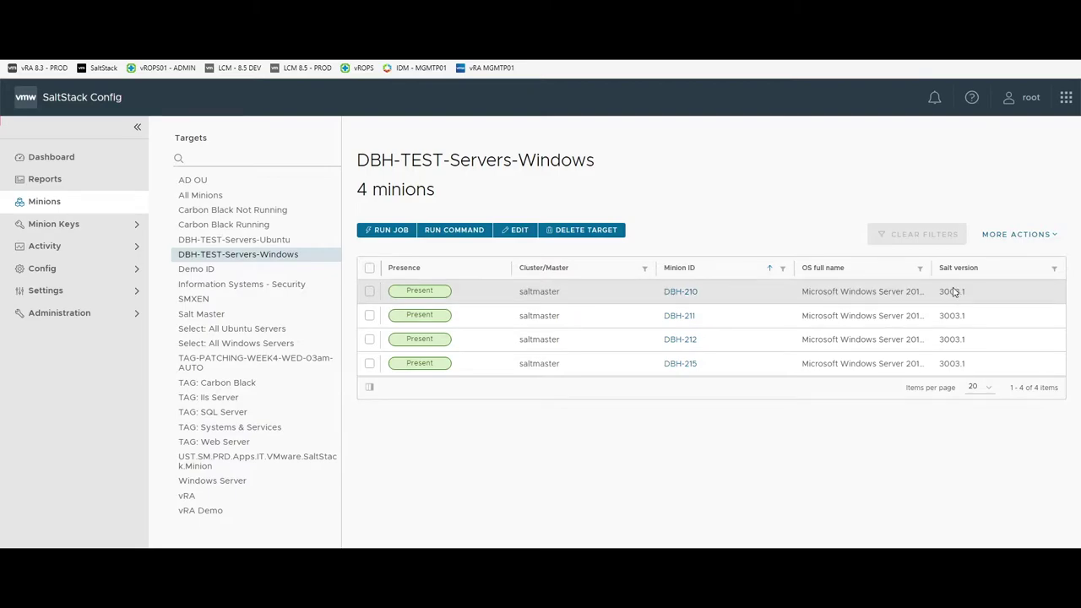
drag(941, 291, 980, 317)
click(975, 299)
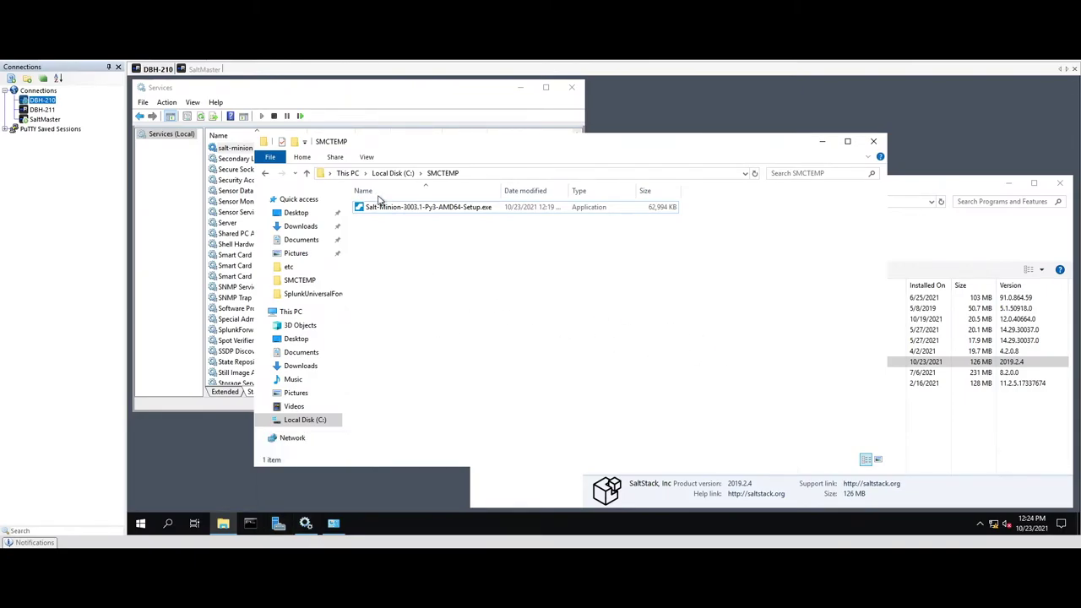
On DBH-210, check the salt-minion service and the SMCTEMP folder, and refresh Programs and Features to inspect the Salt Minion entry
click(335, 92)
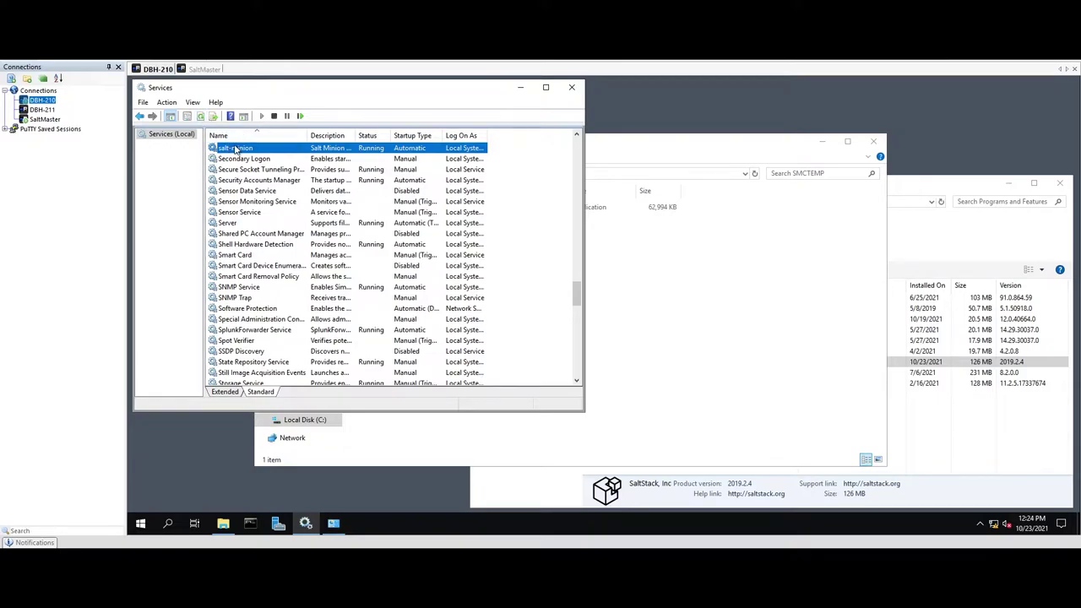
click(714, 362)
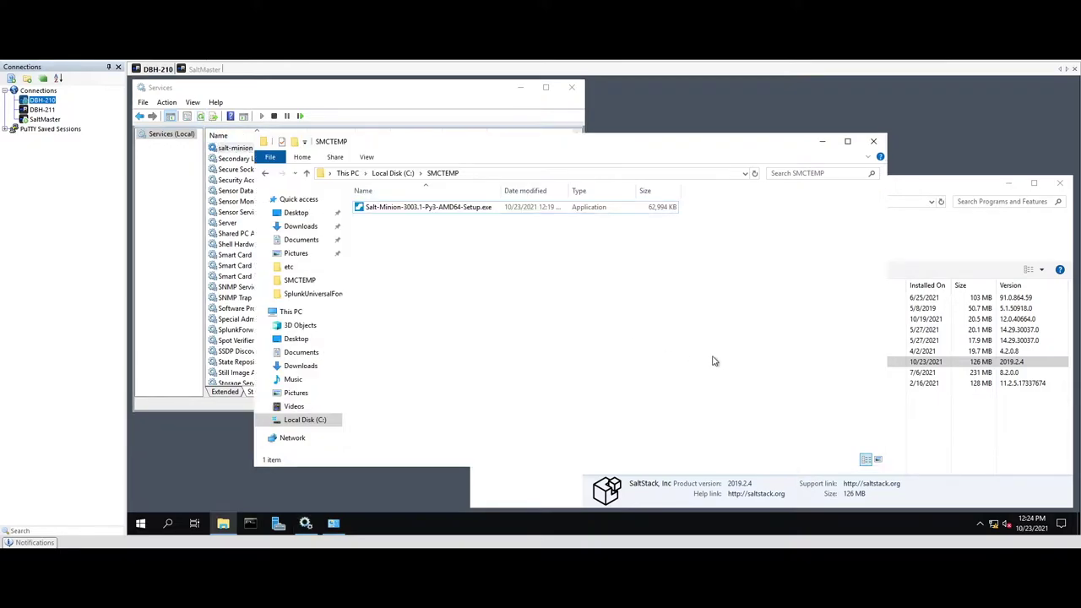
click(959, 442)
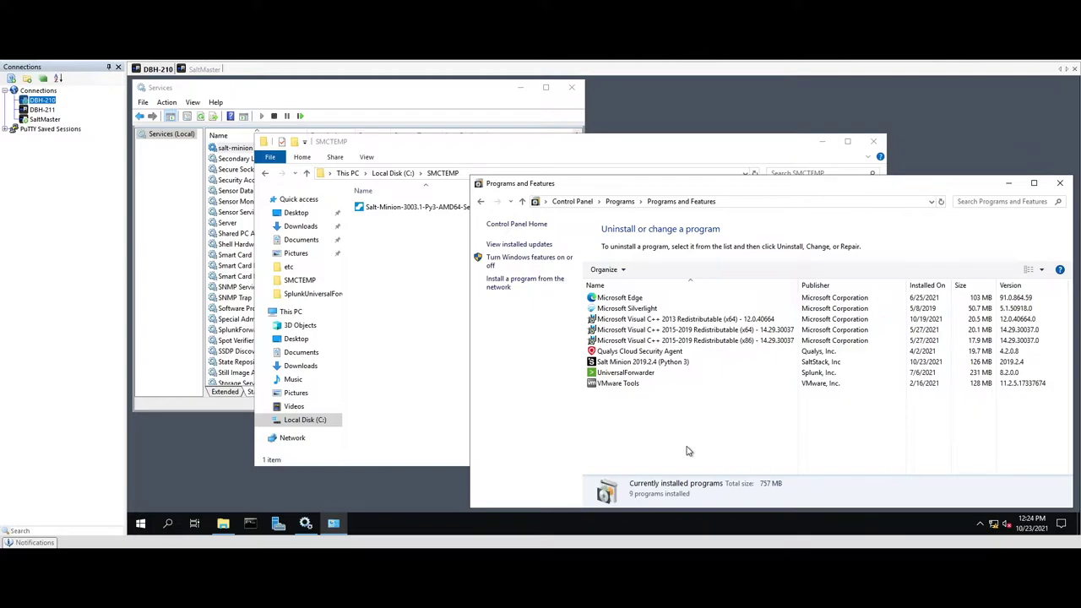
right_click(637, 443)
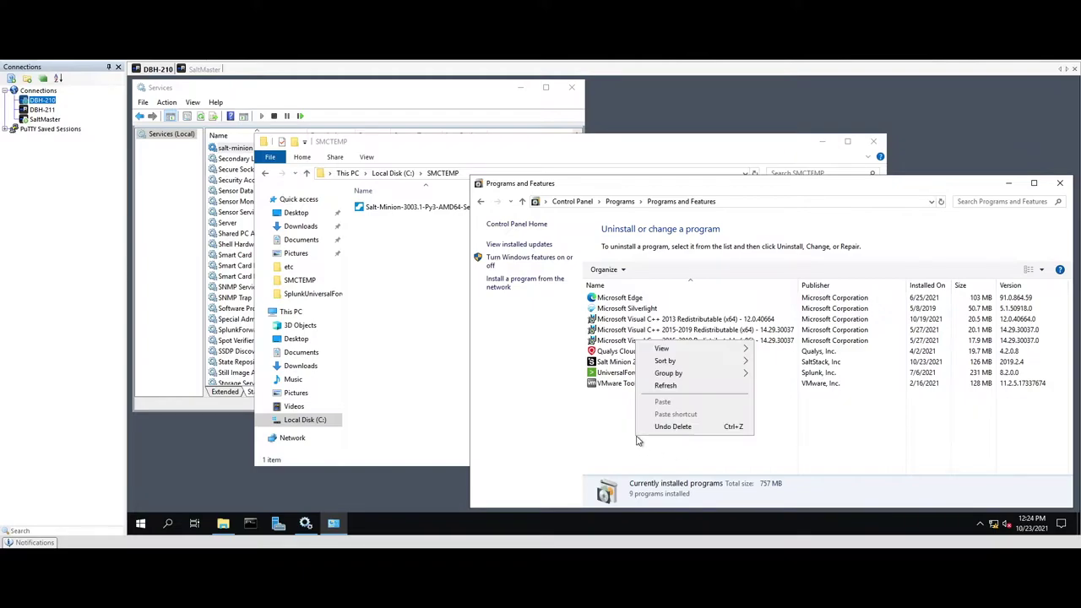
click(686, 393)
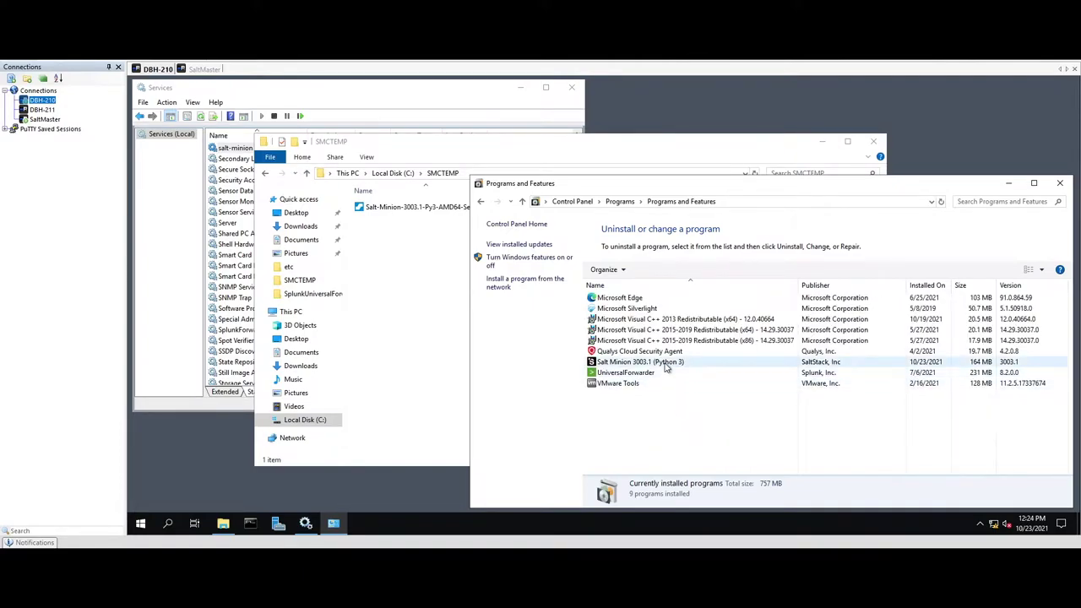
click(638, 362)
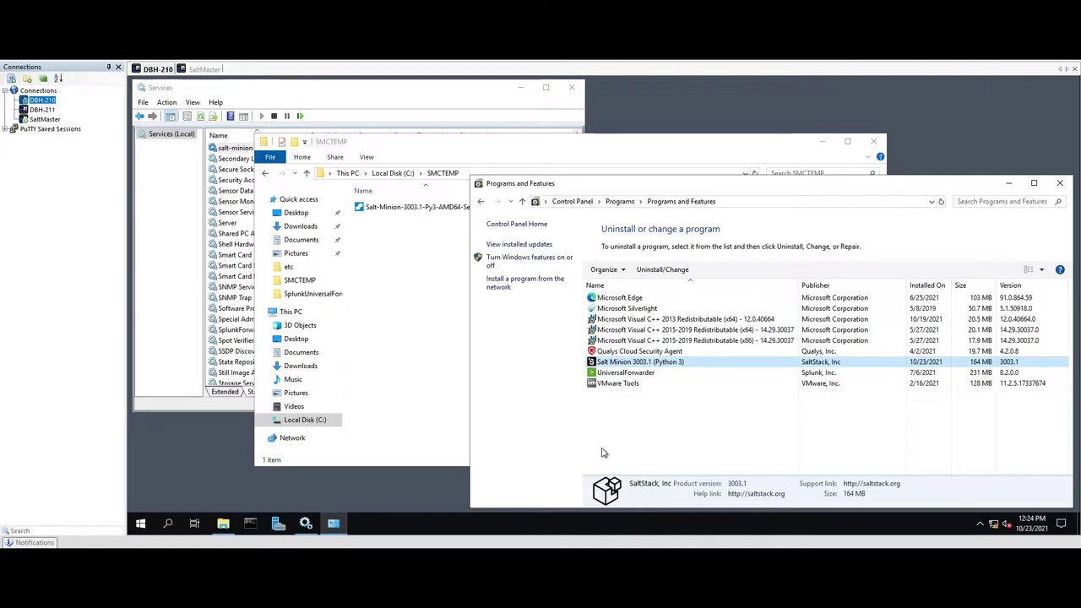
mouse_move(224, 531)
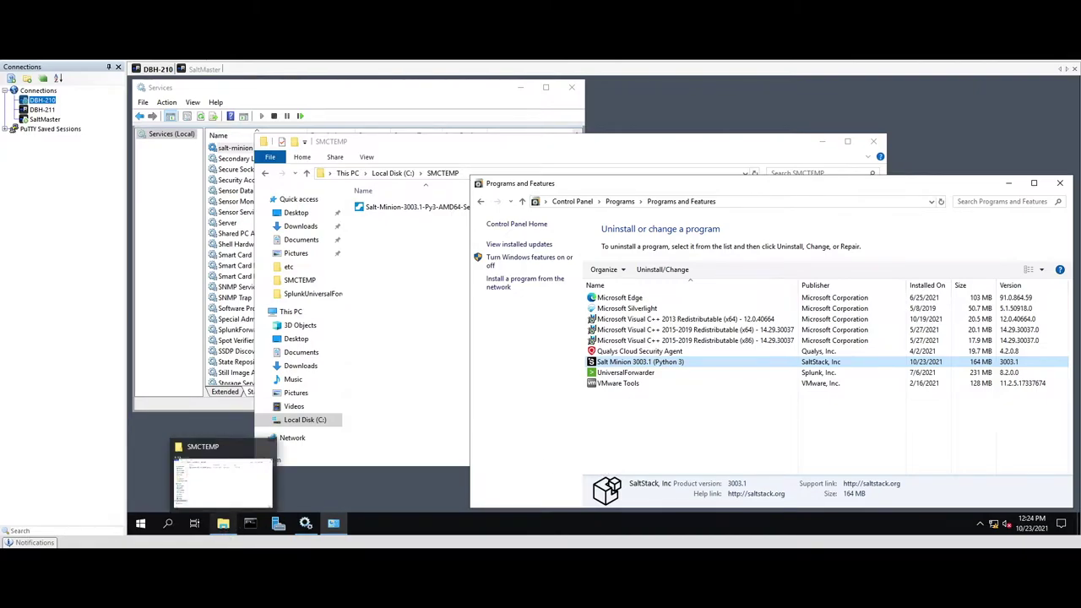
click(369, 489)
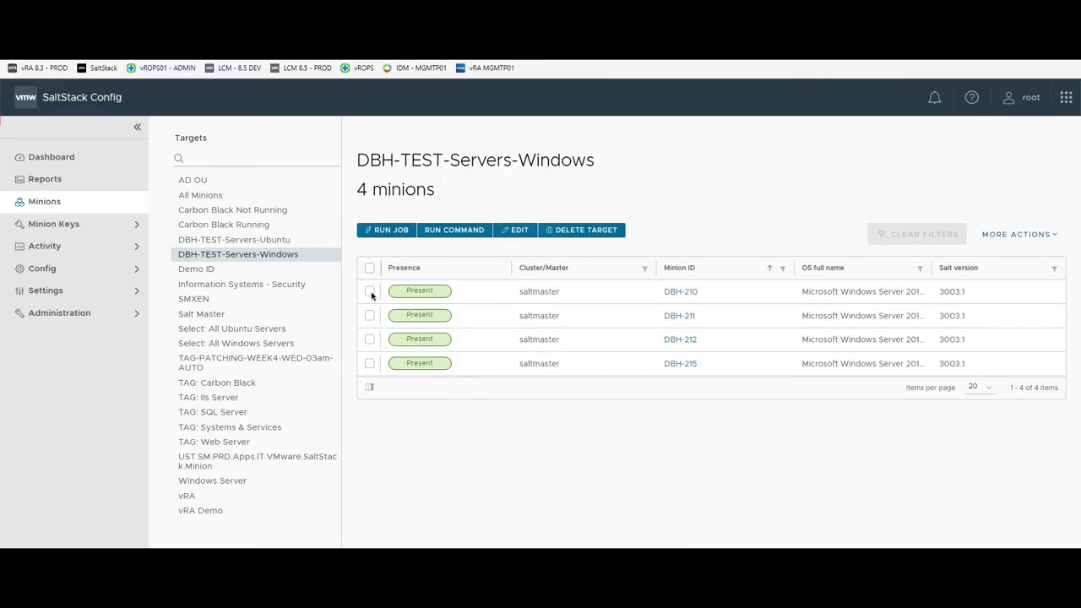
Return to SaltStack Config and run the "Minion Upgrade: Step 3 - Delete Windows Minion Agent 3003.1 File" job on DBH-210
click(370, 291)
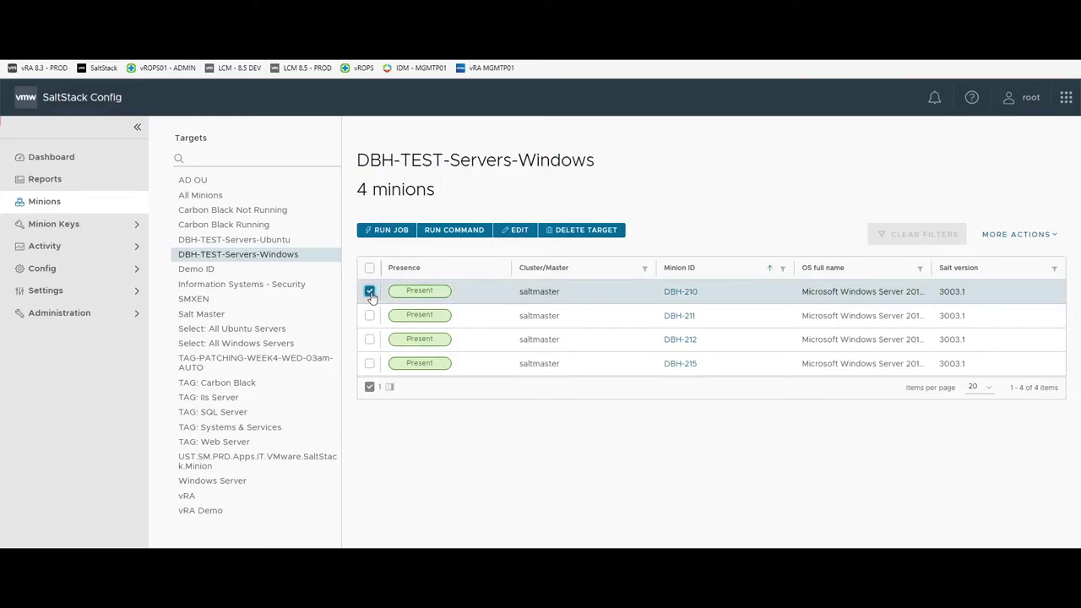
click(391, 231)
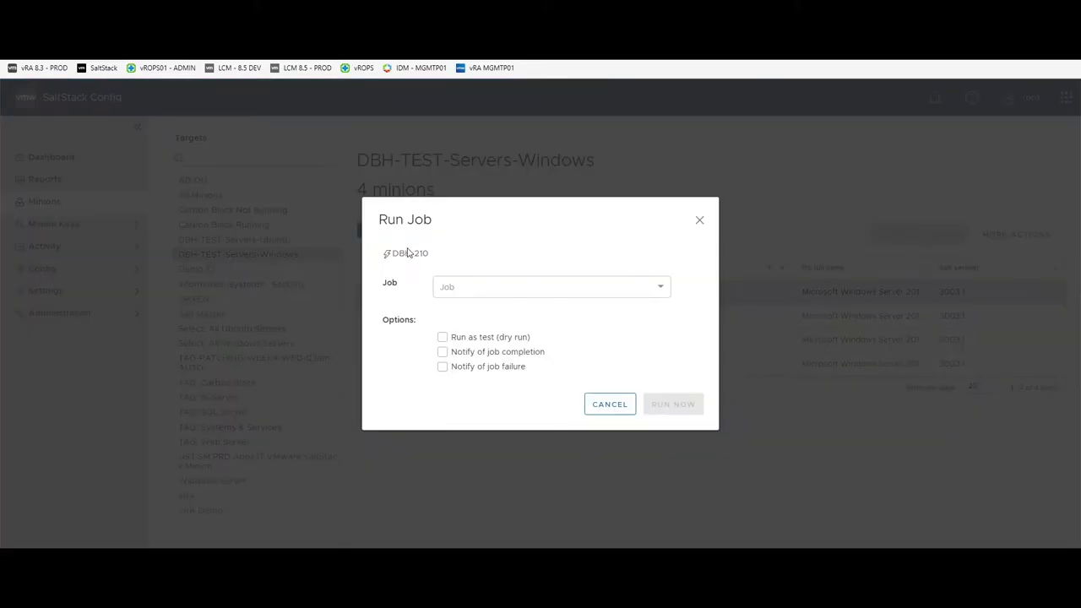
click(475, 290)
text(min)
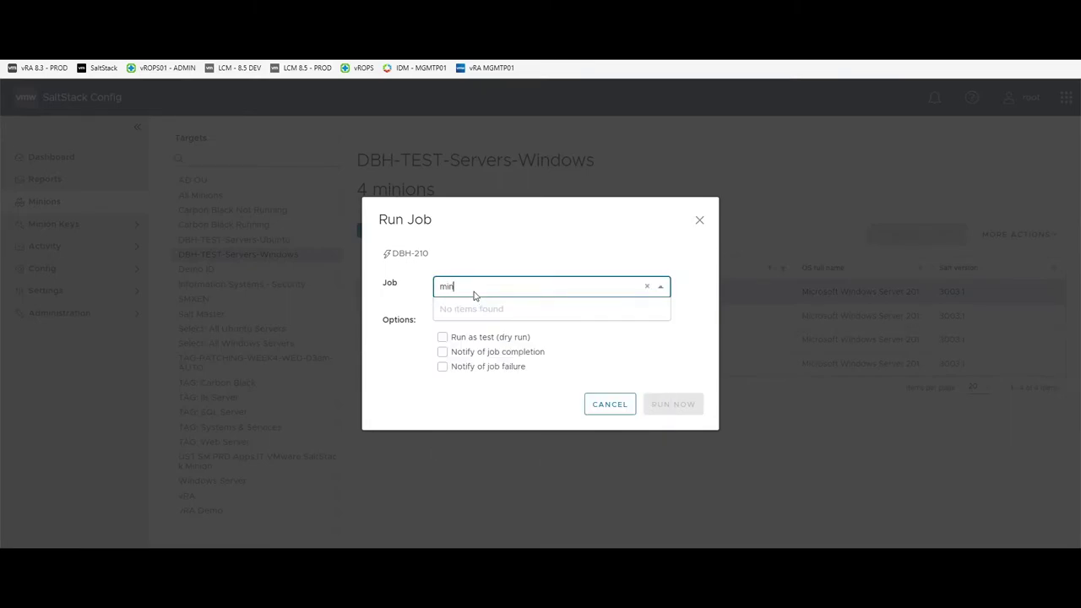
click(520, 389)
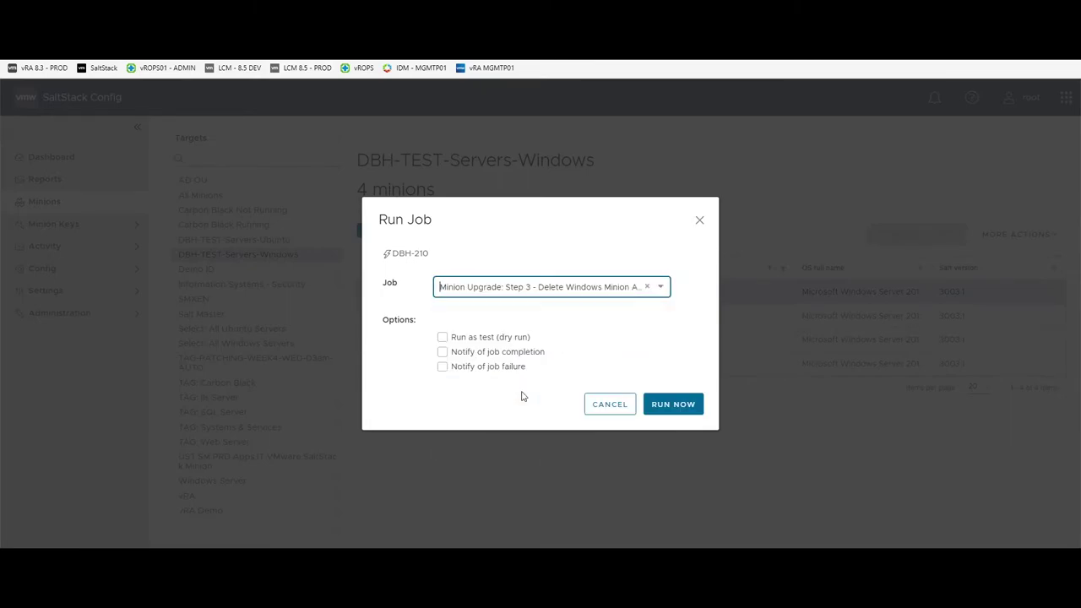
click(673, 405)
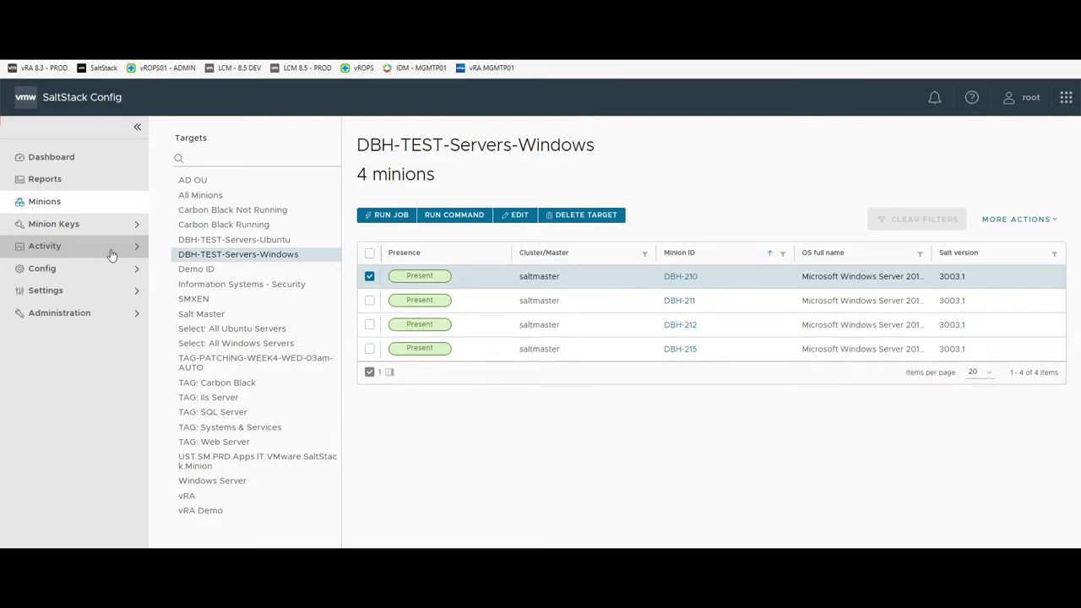
Open the in-progress file.remove job's results and check its job info
click(110, 254)
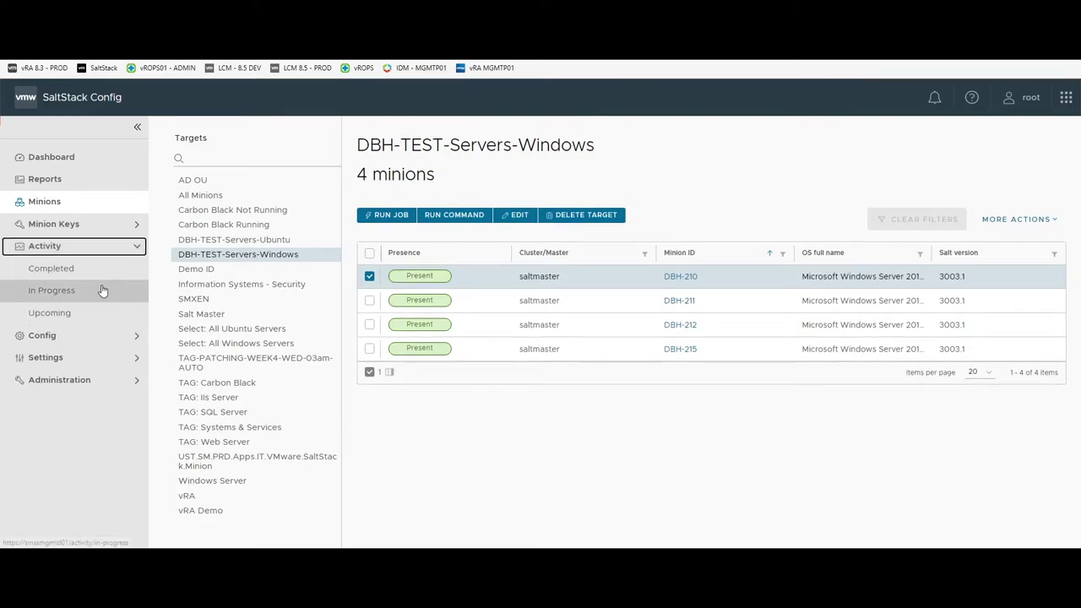
click(102, 290)
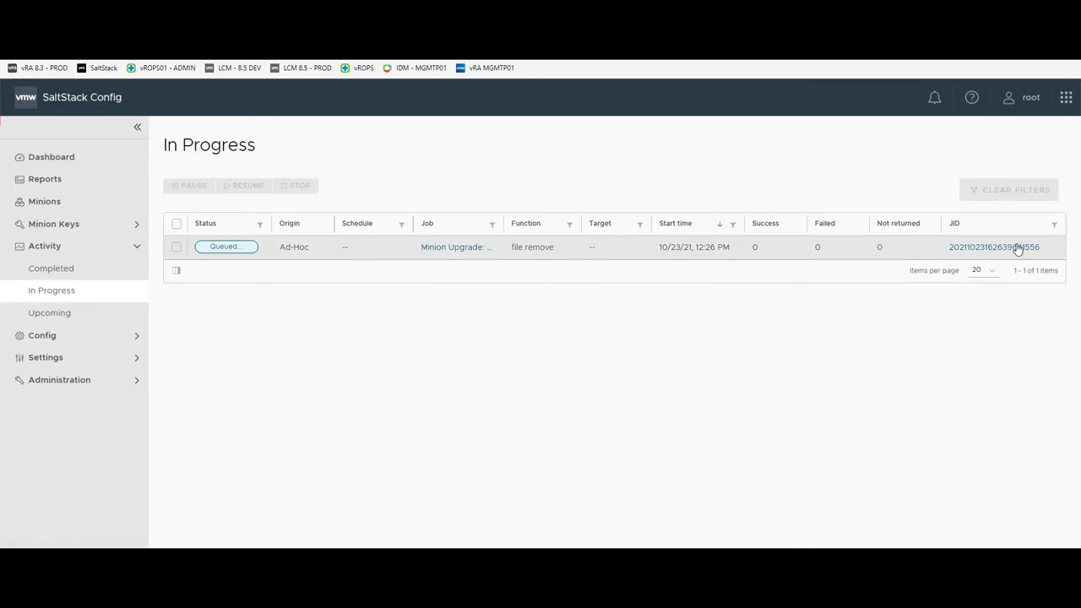
click(1018, 249)
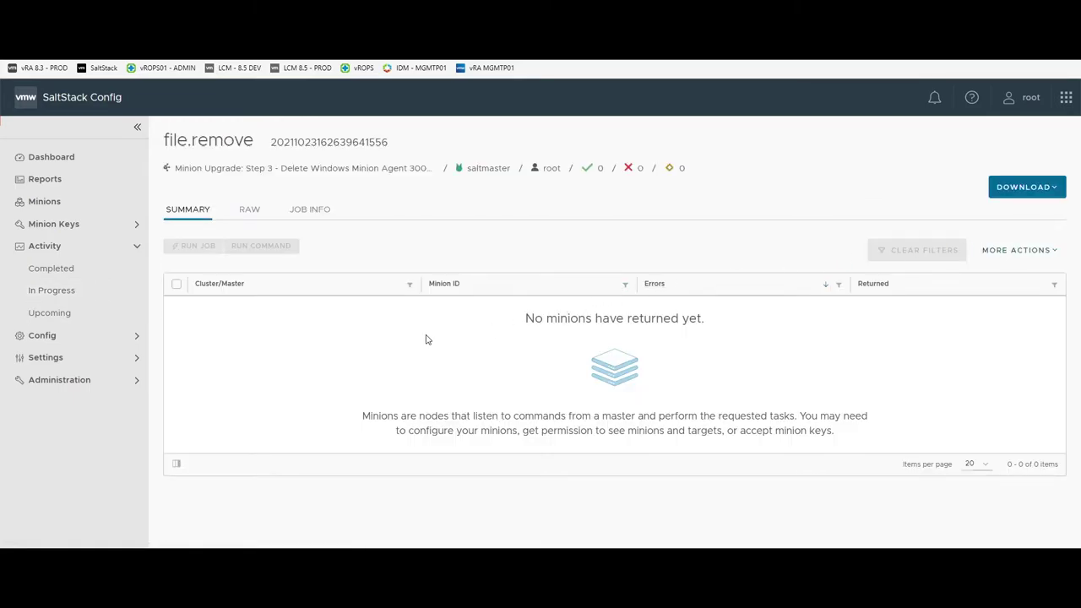
click(327, 213)
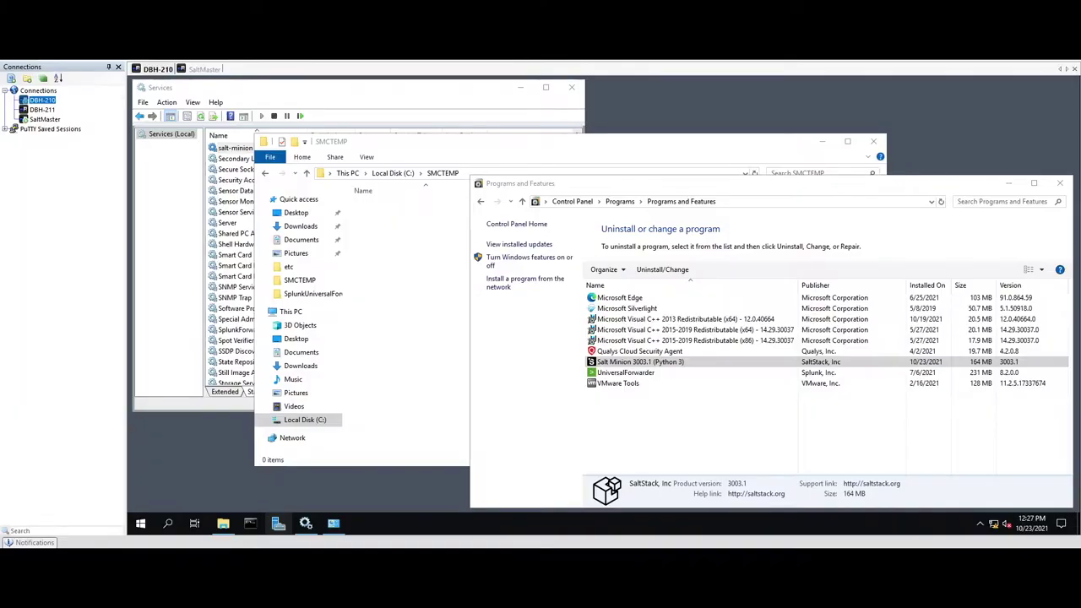
Switch to the DBH-210 remote session and refresh the SMCTEMP folder to check its contents
click(401, 322)
right_click(405, 320)
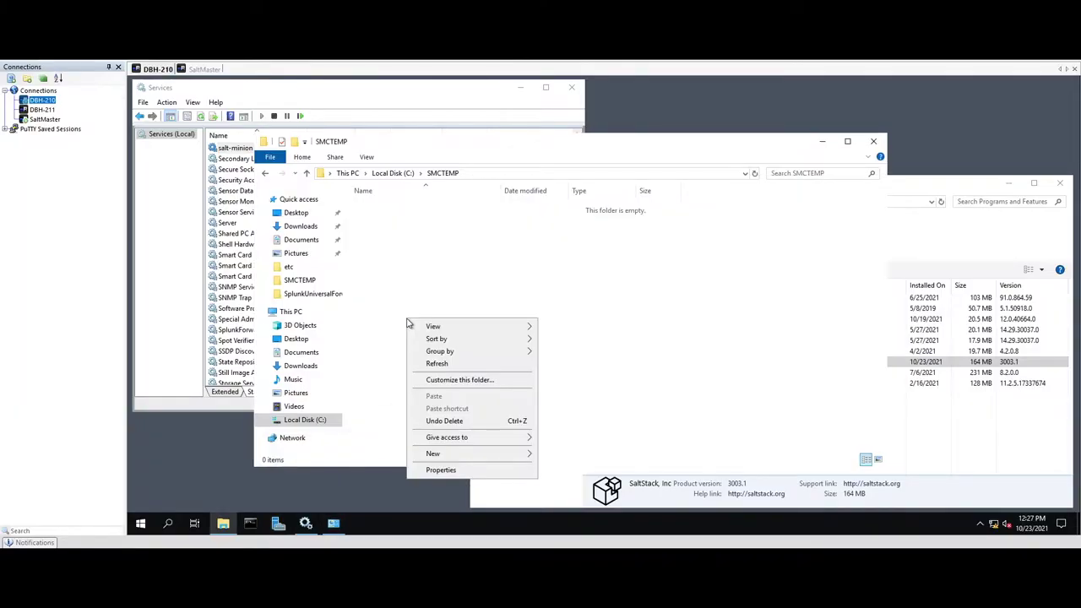
click(439, 364)
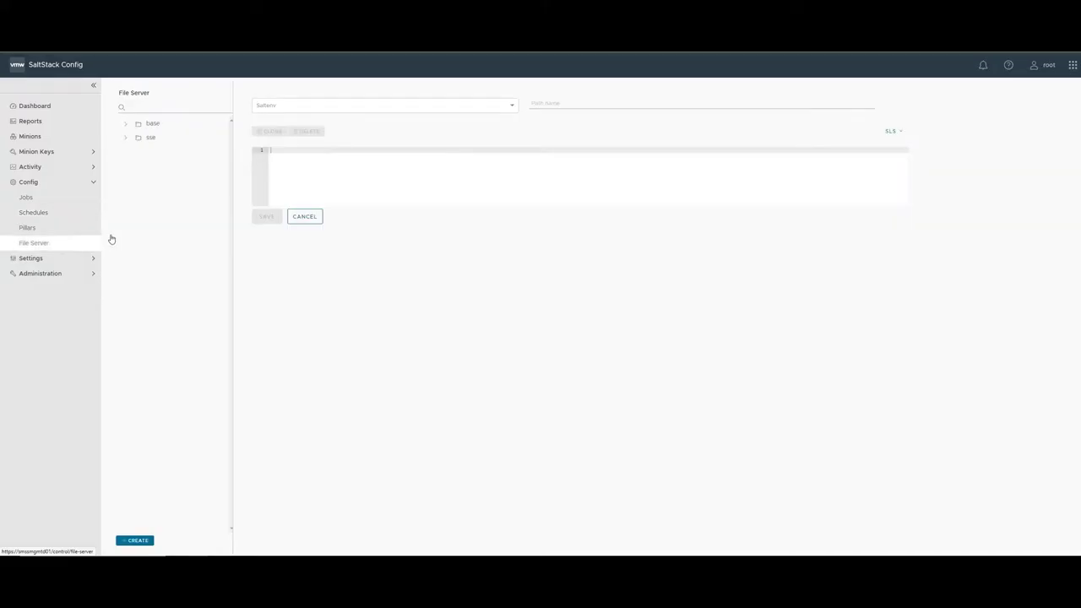
In the SaltStack Config file server, review reactor.conf and accept-key.sls in the base environment's reactor folder
click(126, 124)
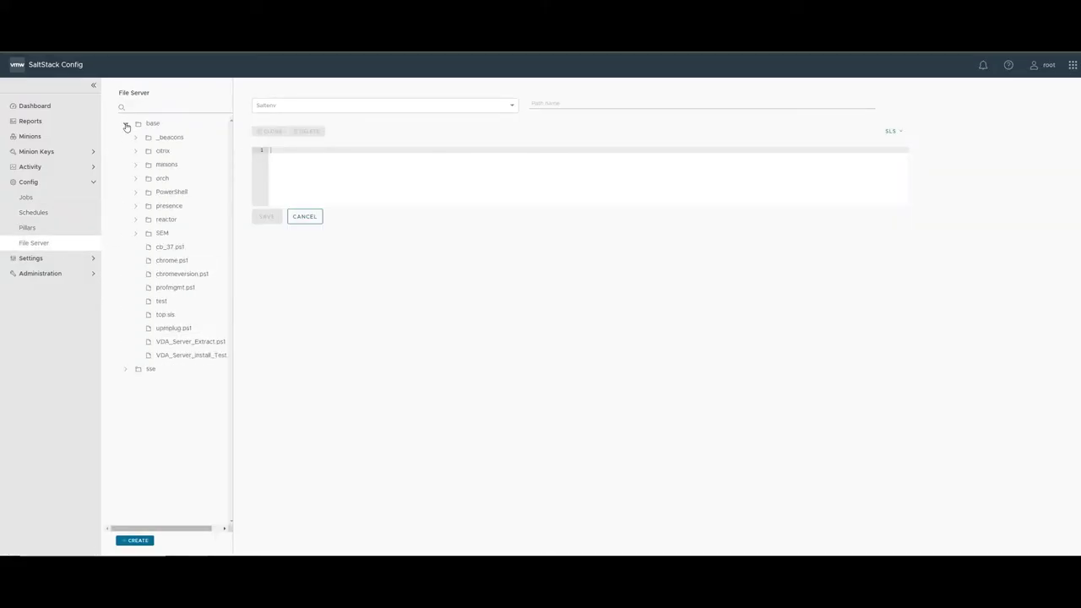
click(136, 220)
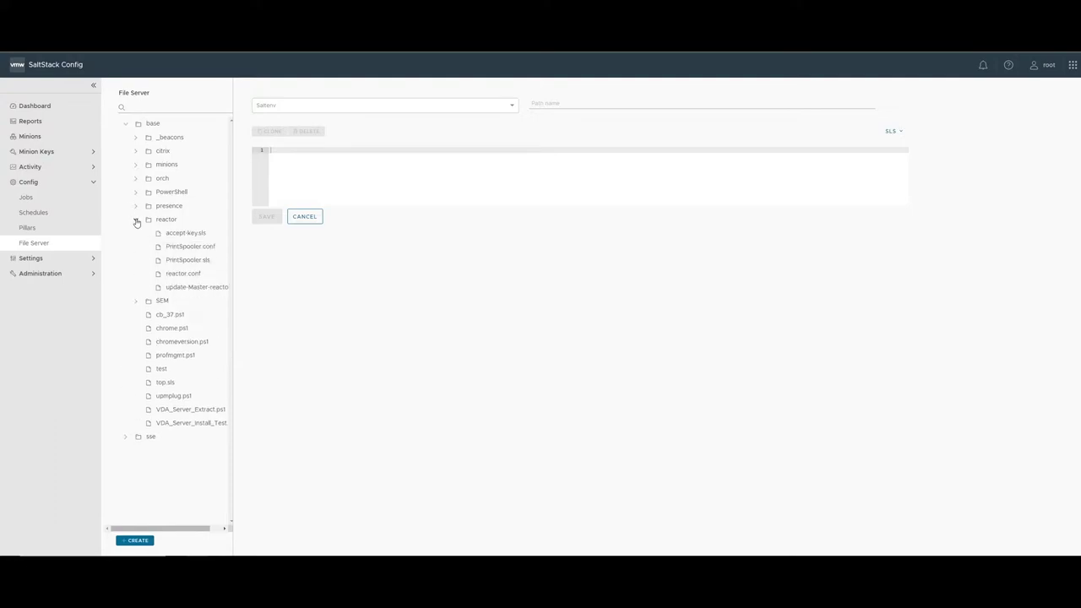
click(180, 274)
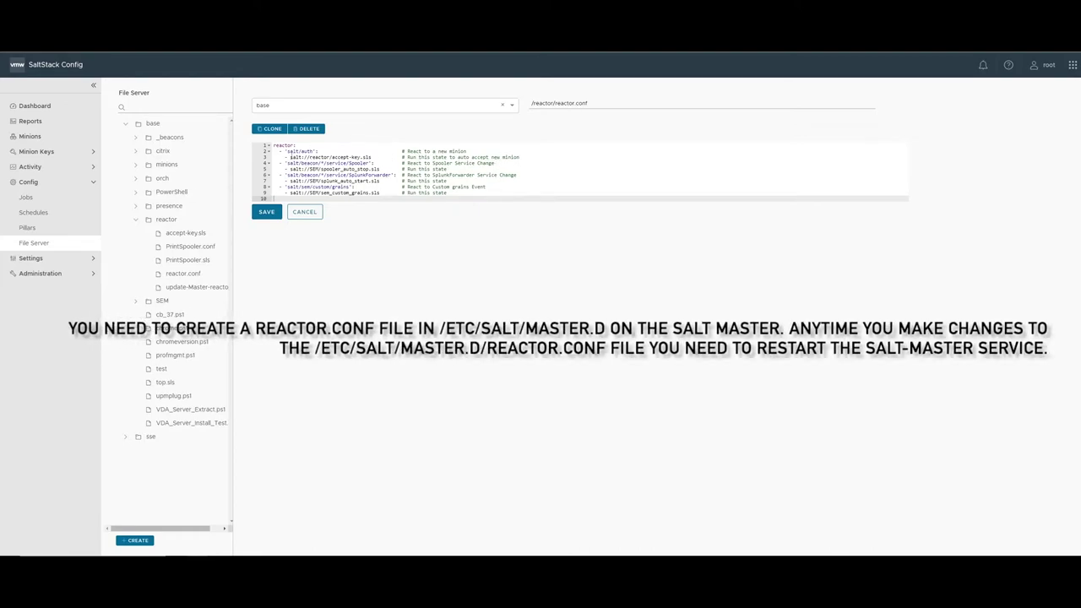
drag(273, 148, 529, 157)
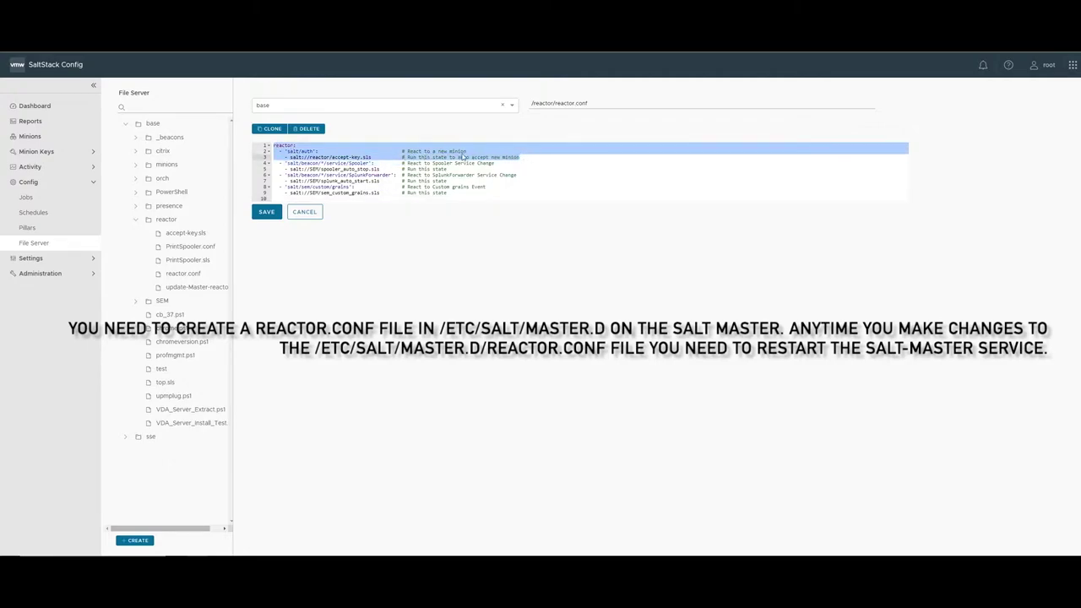
click(376, 158)
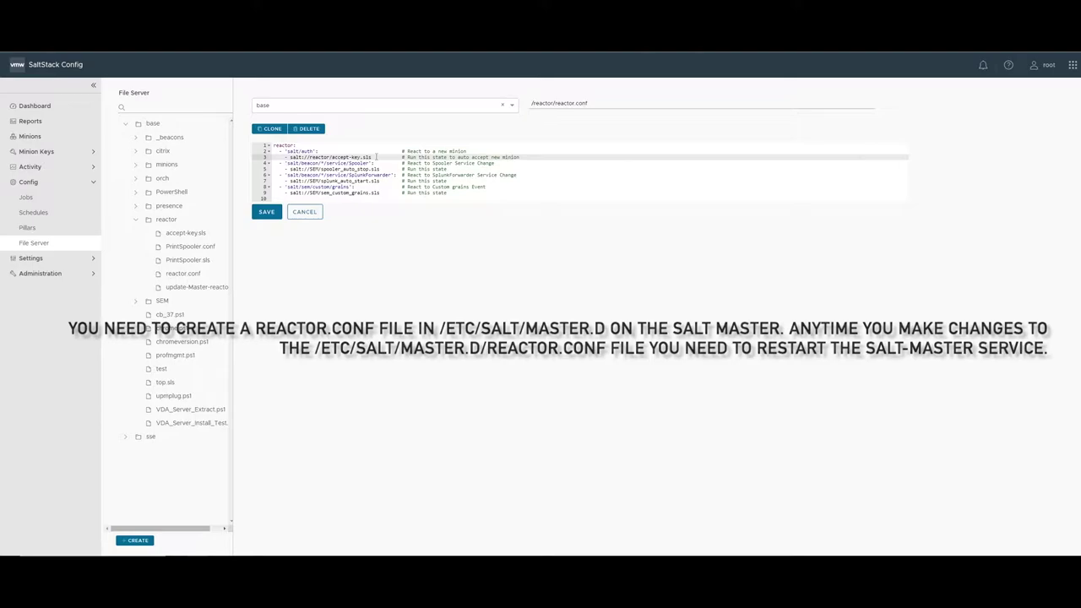
click(182, 235)
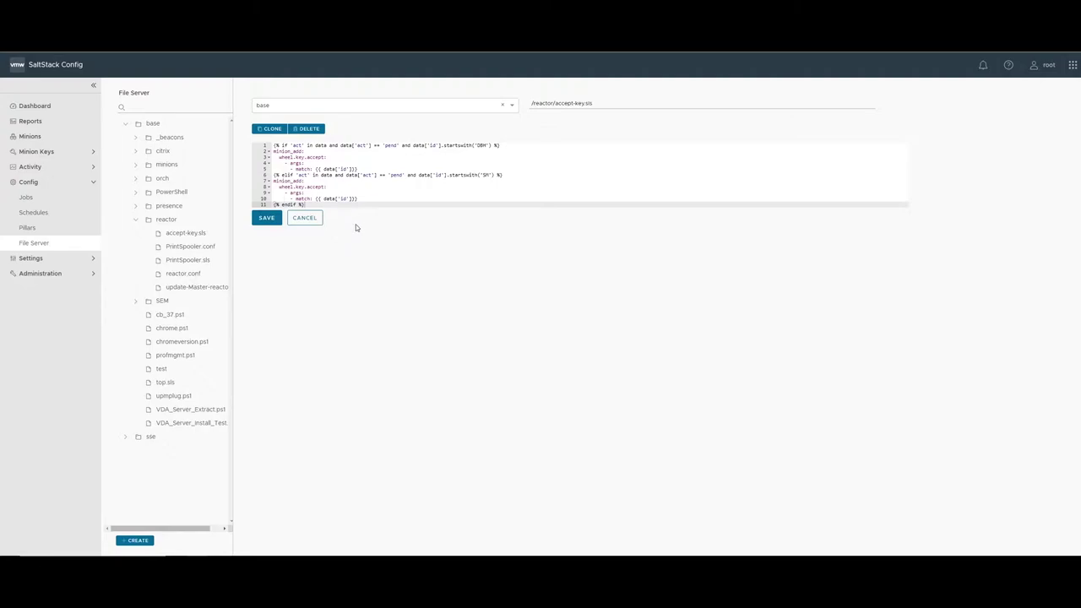
Check the pending minion keys, then the accepted ones
click(65, 151)
click(65, 182)
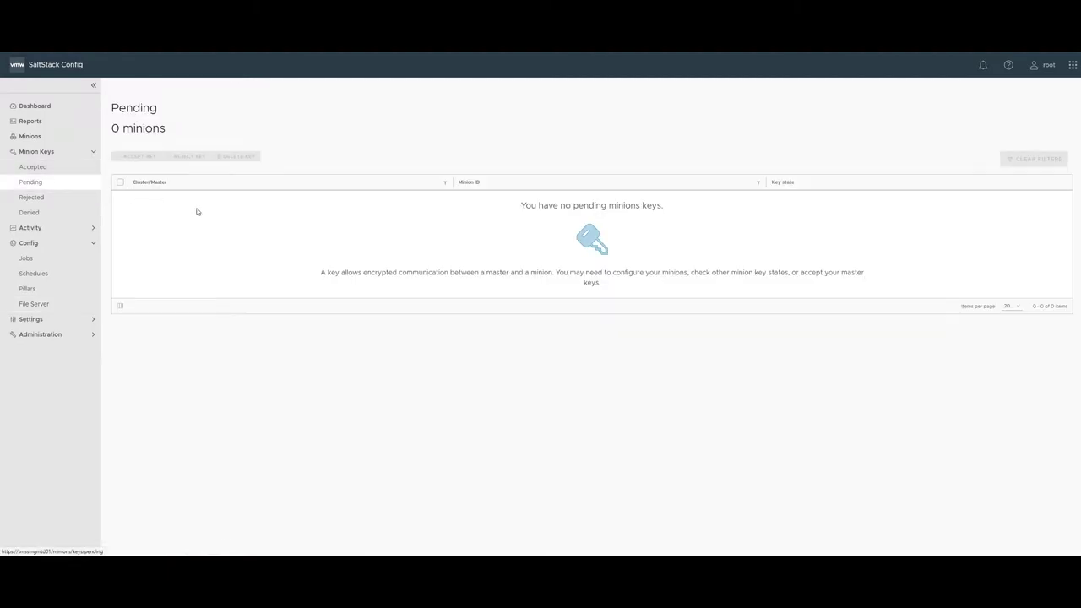
click(54, 171)
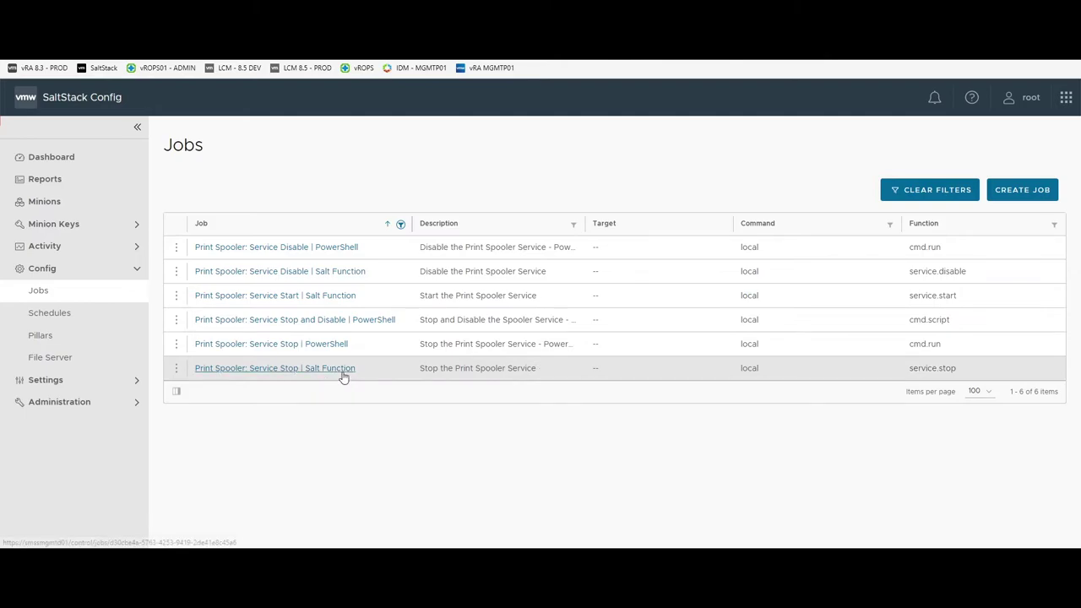
Review the function and arguments of the "Print Spooler: Service Disable | PowerShell" job, then close it without saving
click(282, 247)
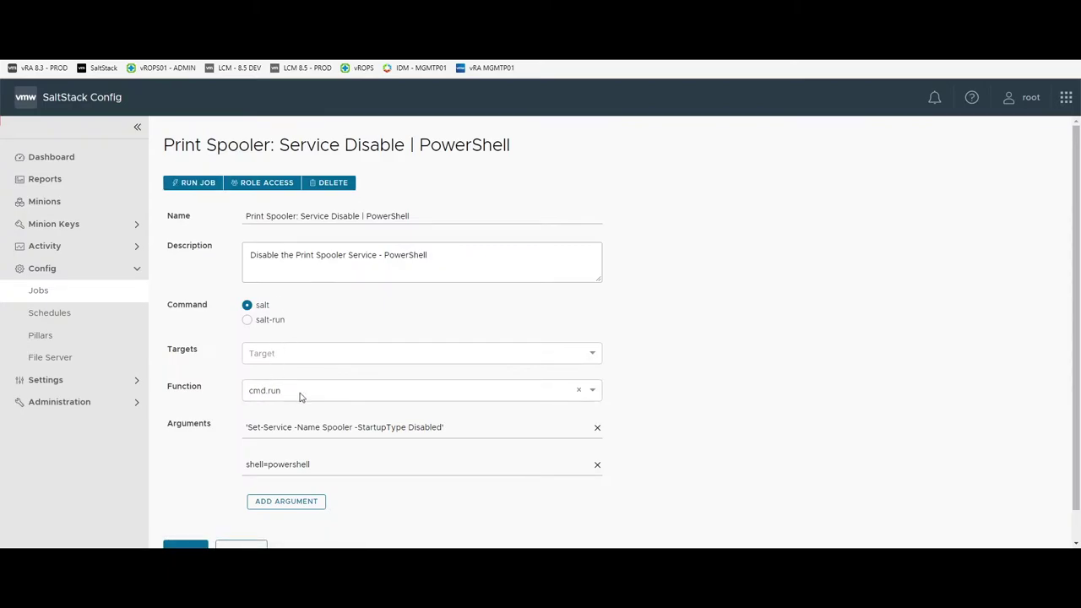
drag(246, 429, 451, 428)
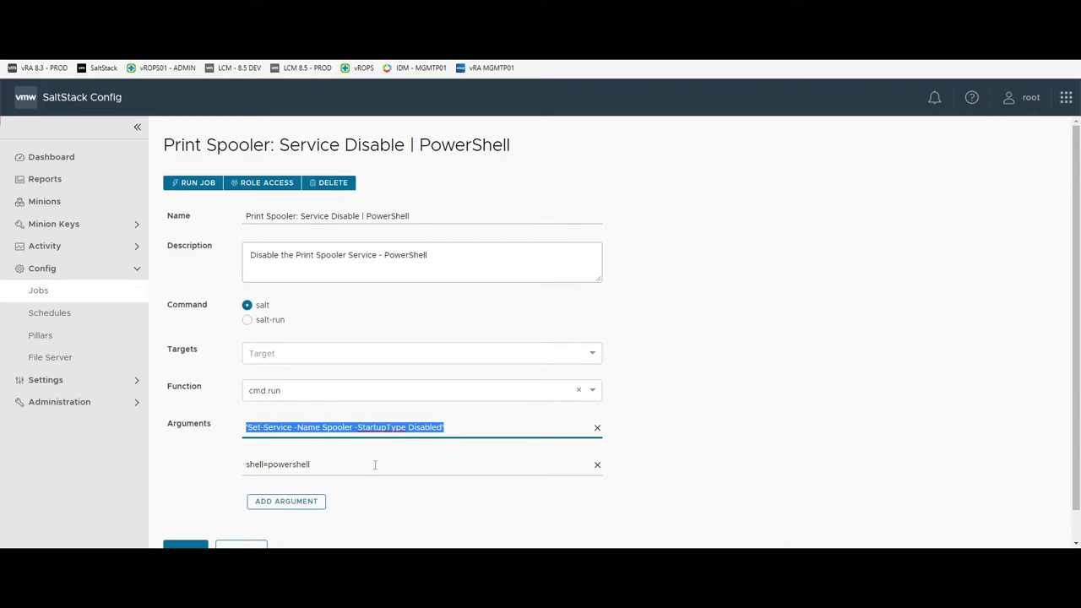
click(350, 465)
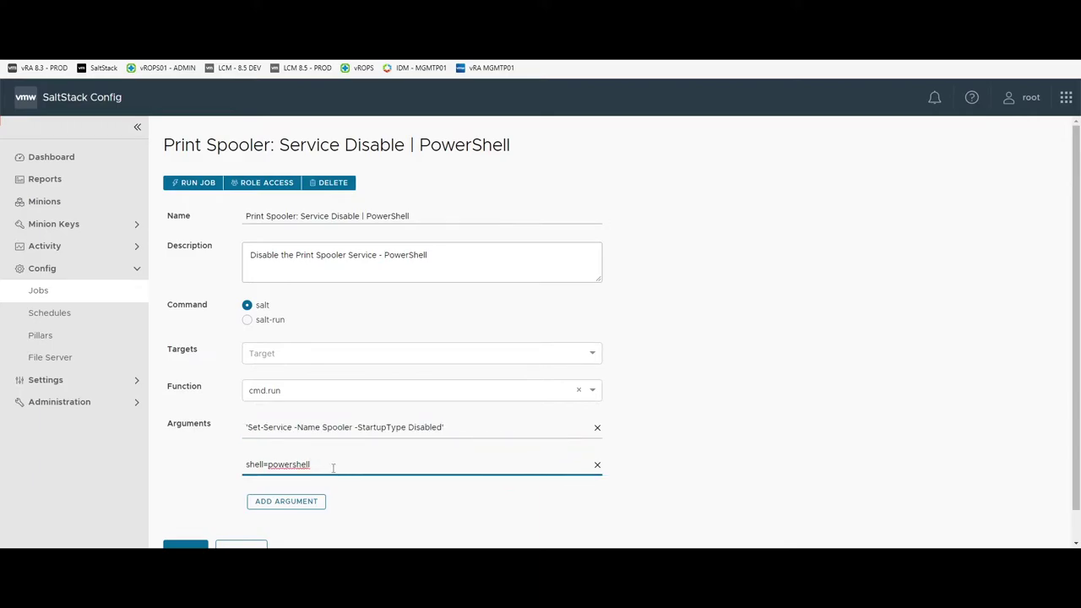
click(252, 546)
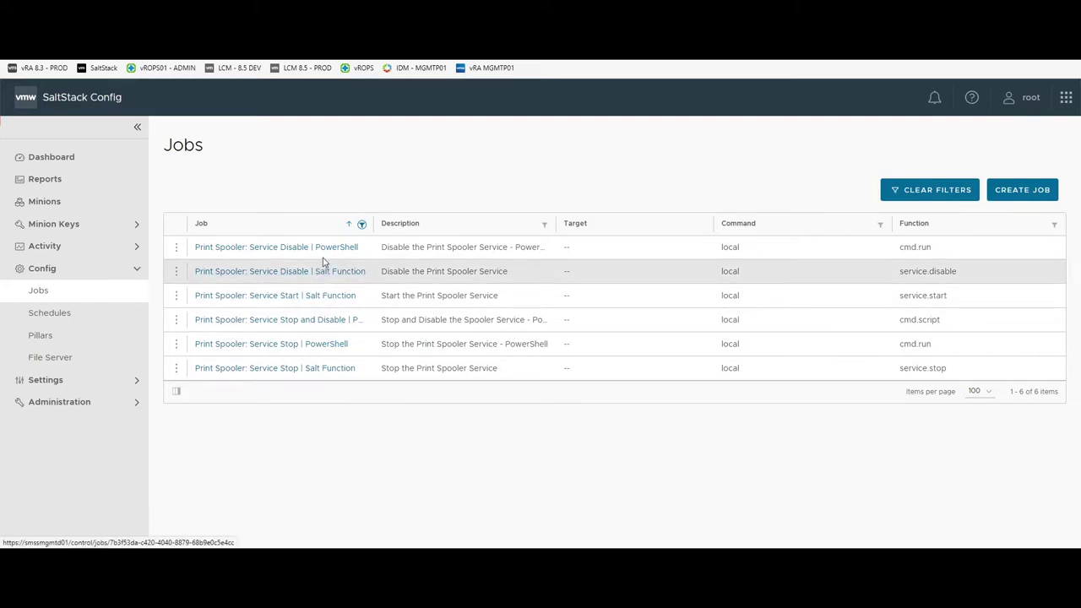
Review the Salt Function versions of the Print Spooler Service Disable and Service Start jobs, closing each without saving
click(331, 271)
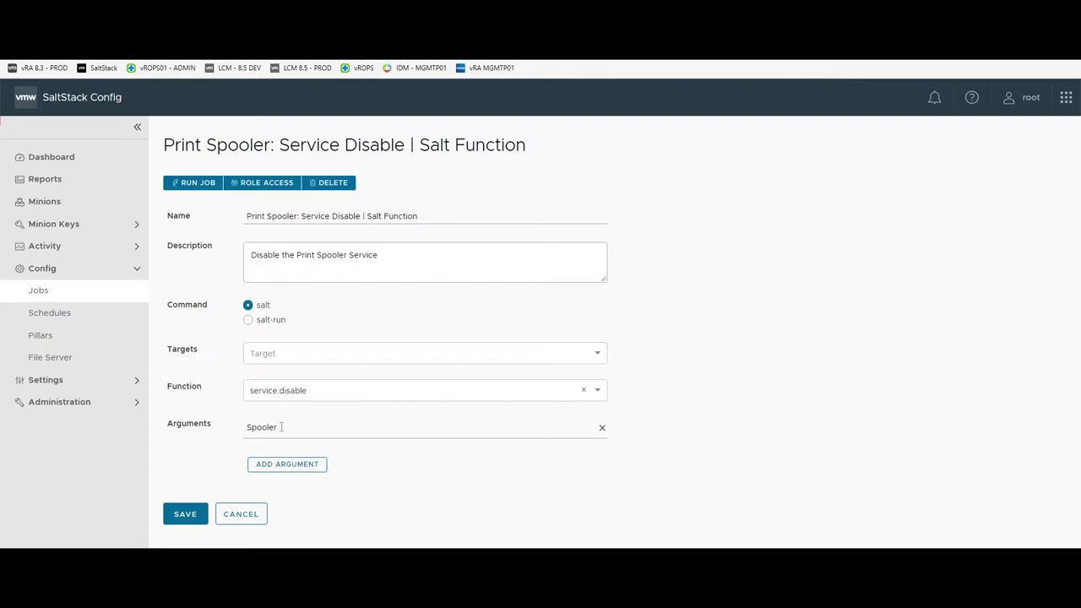
click(257, 514)
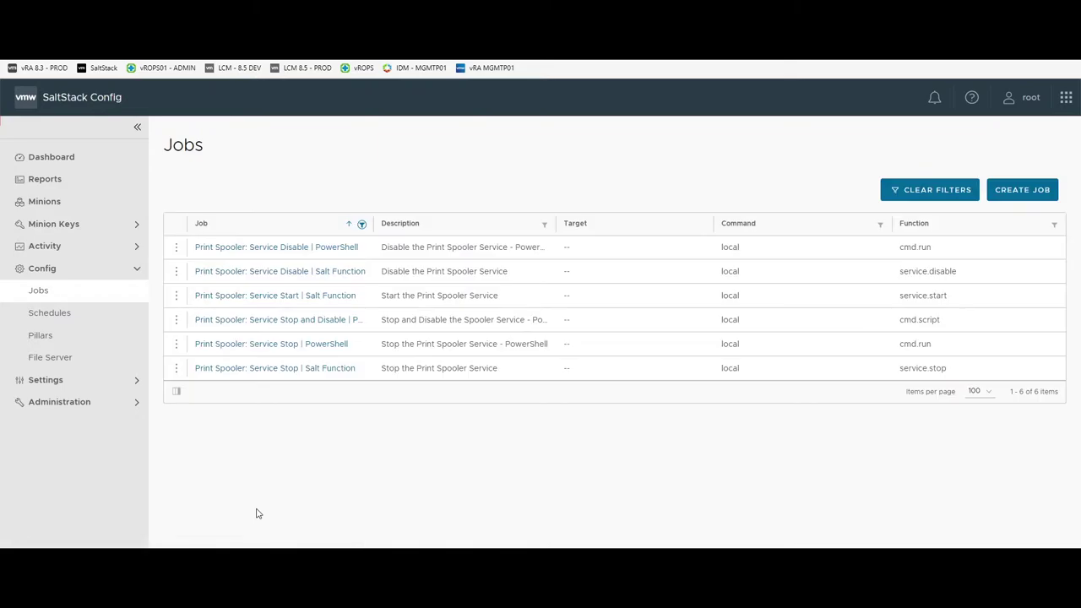
click(308, 297)
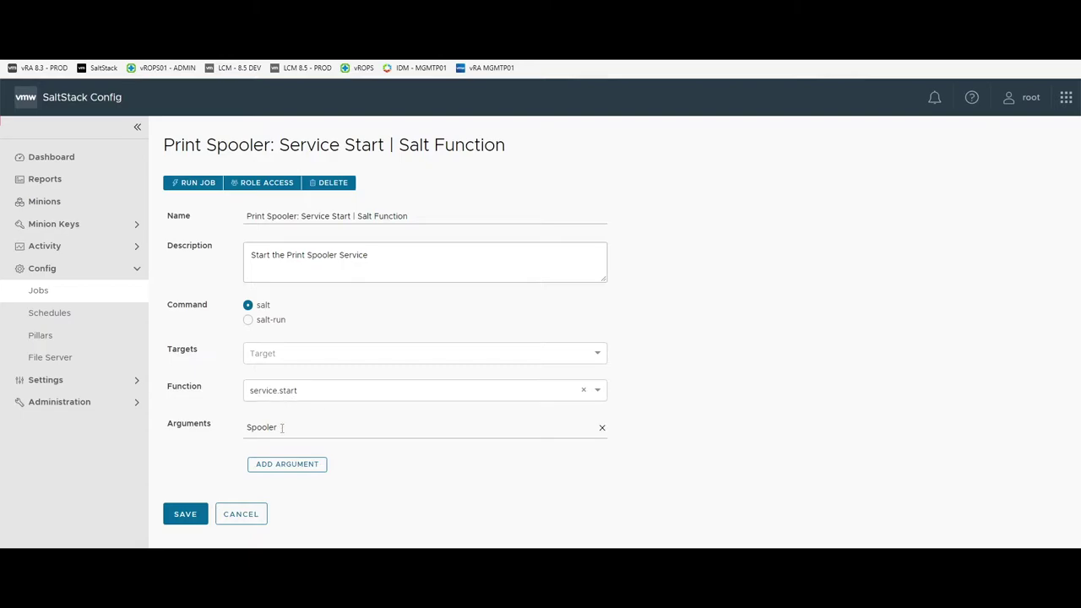
click(261, 515)
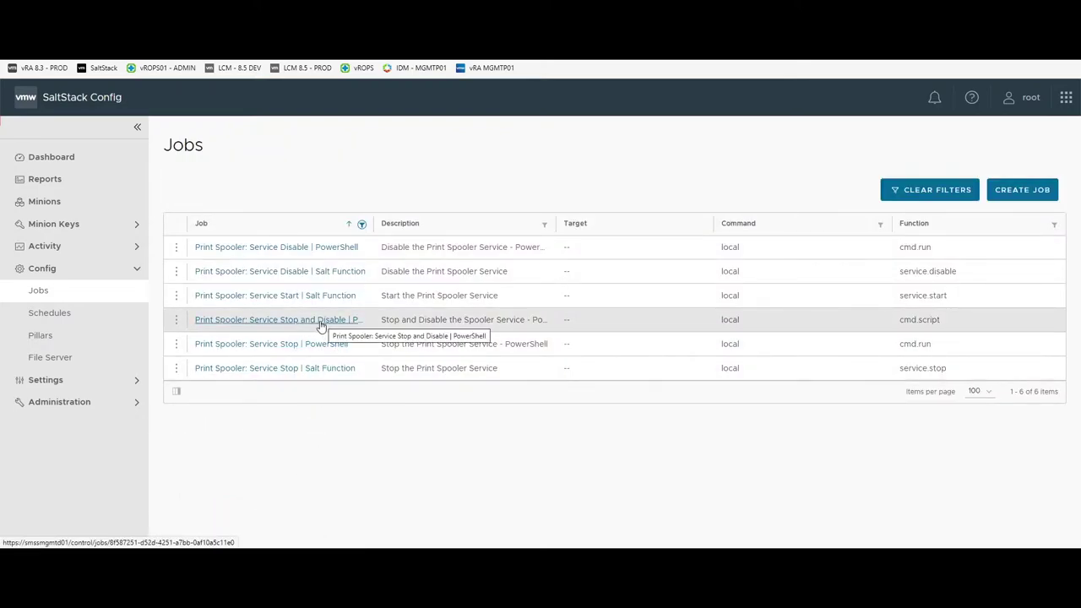
Review the script source and shell arguments of the "Print Spooler: Service Stop and Disable | PowerShell" job, then close it without saving
click(342, 320)
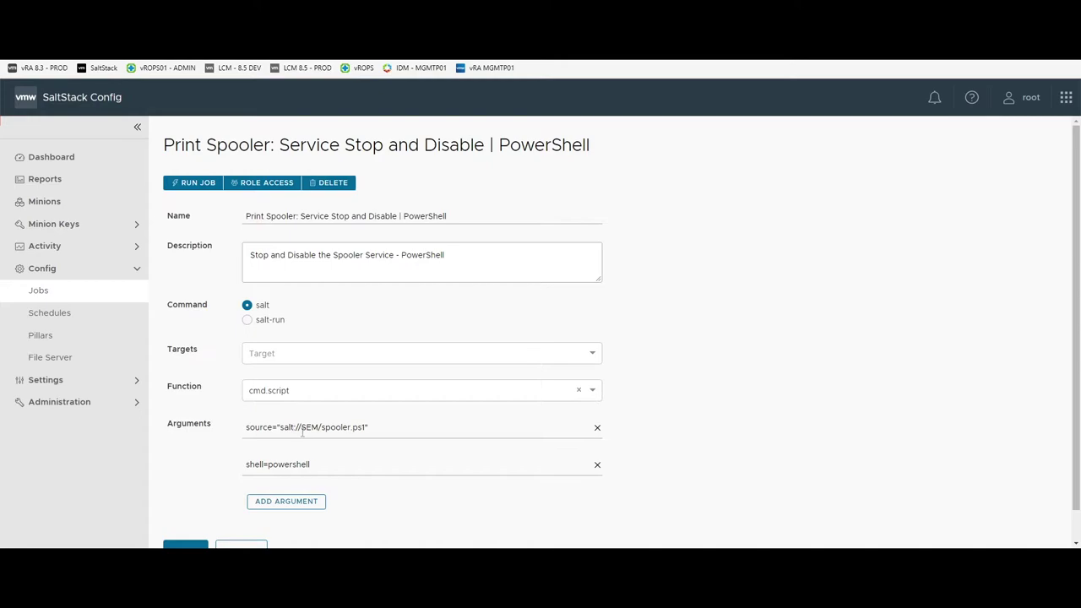
drag(245, 428, 387, 428)
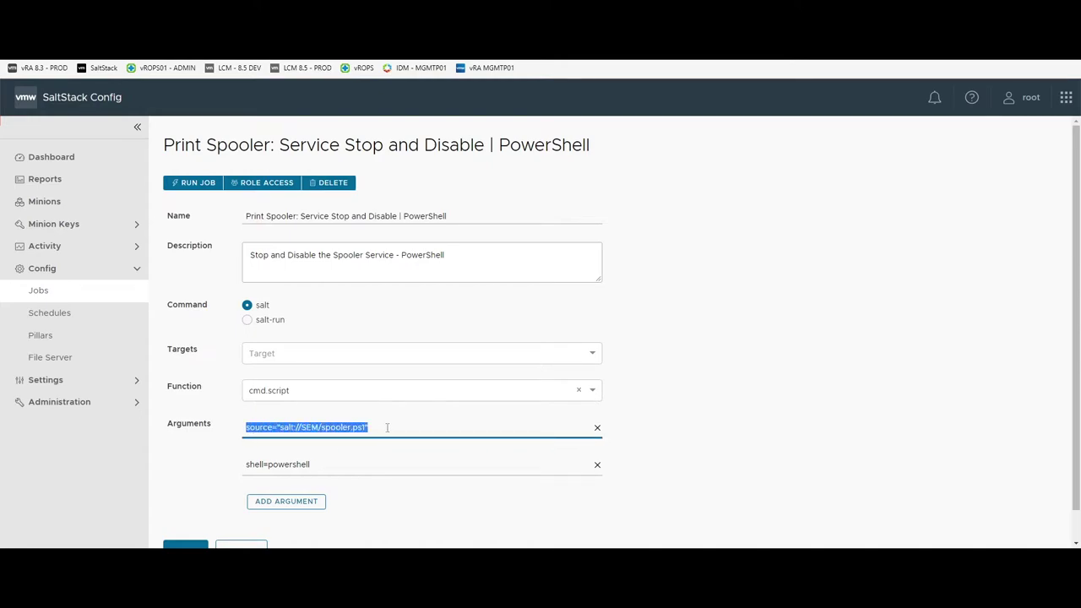
click(386, 429)
click(357, 465)
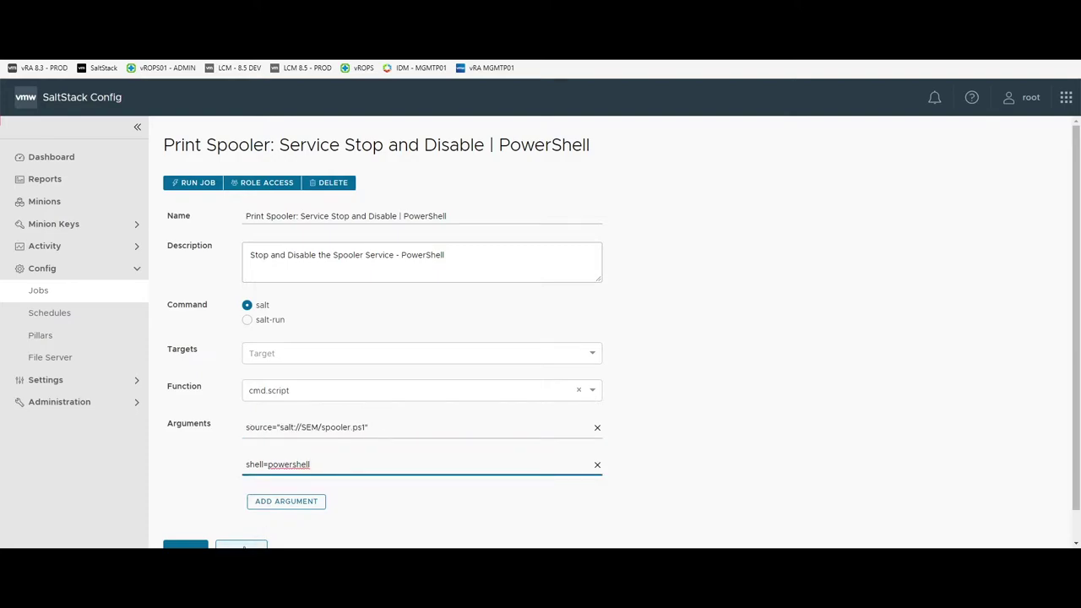
click(244, 547)
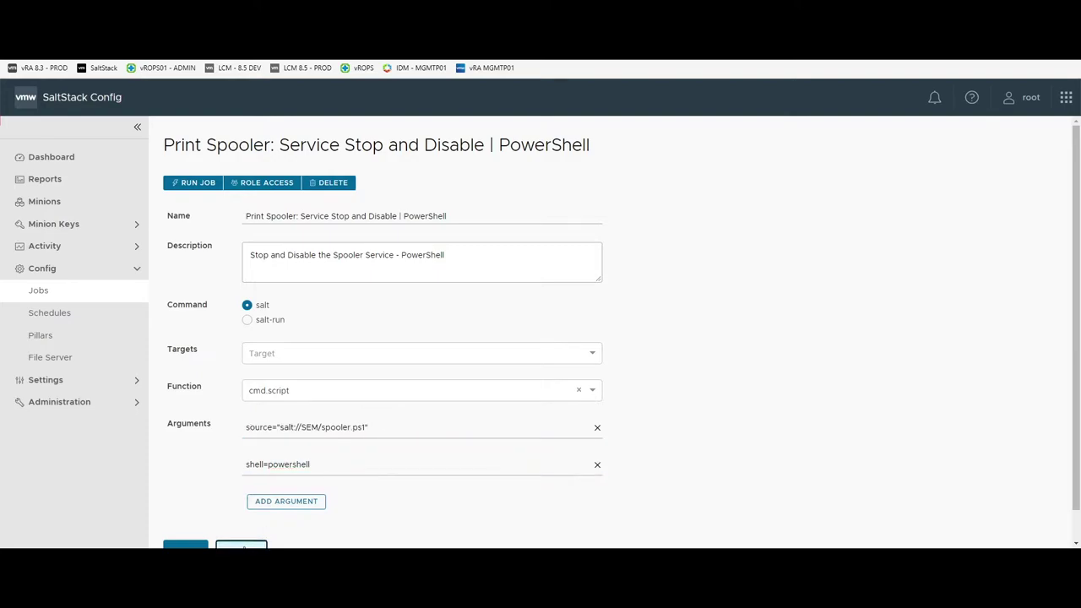
Examine the path and commands of spooler.ps1 in the file server's base/SEM folder without saving any changes
click(79, 364)
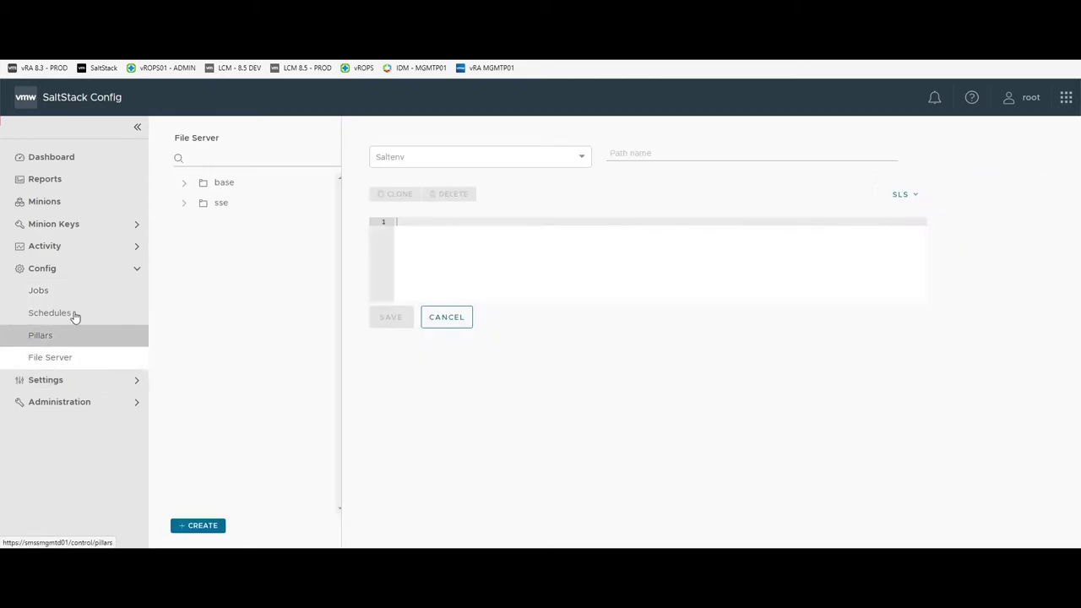
click(185, 184)
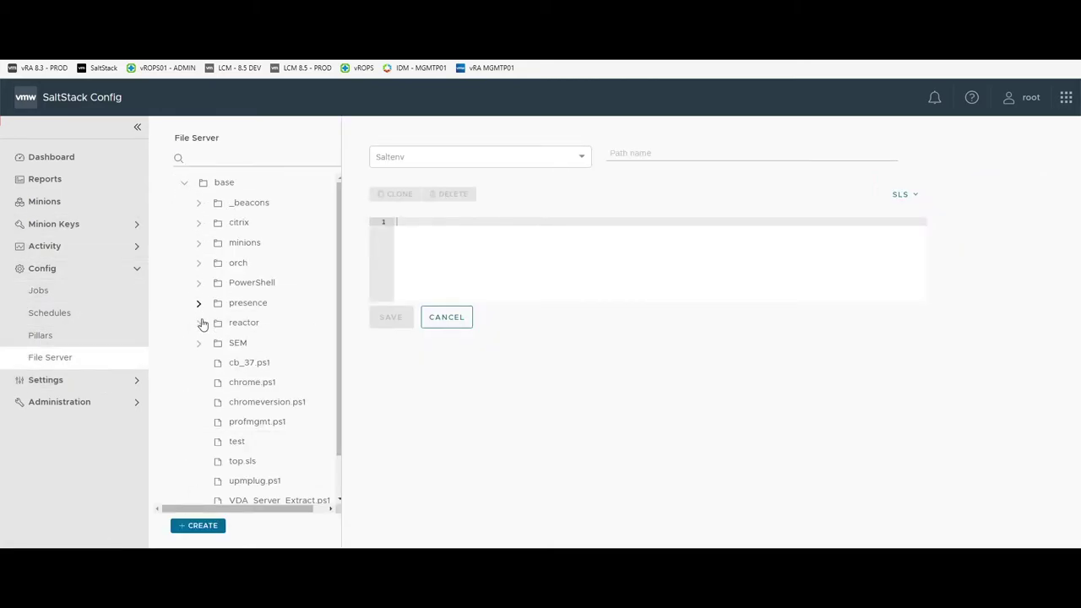
click(200, 346)
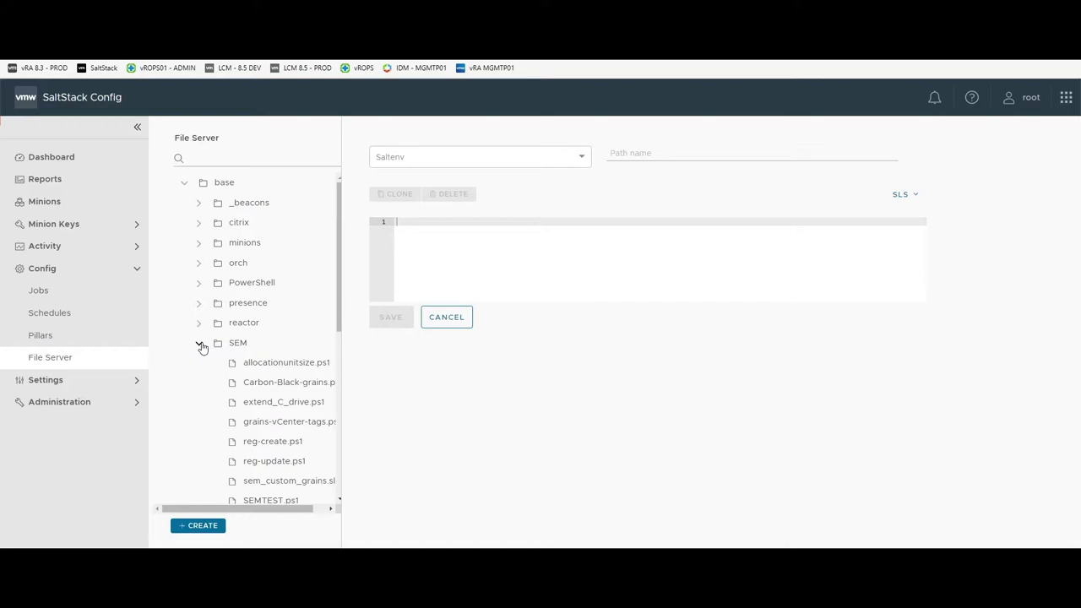
scroll(281, 387, down, 3)
click(266, 381)
click(479, 215)
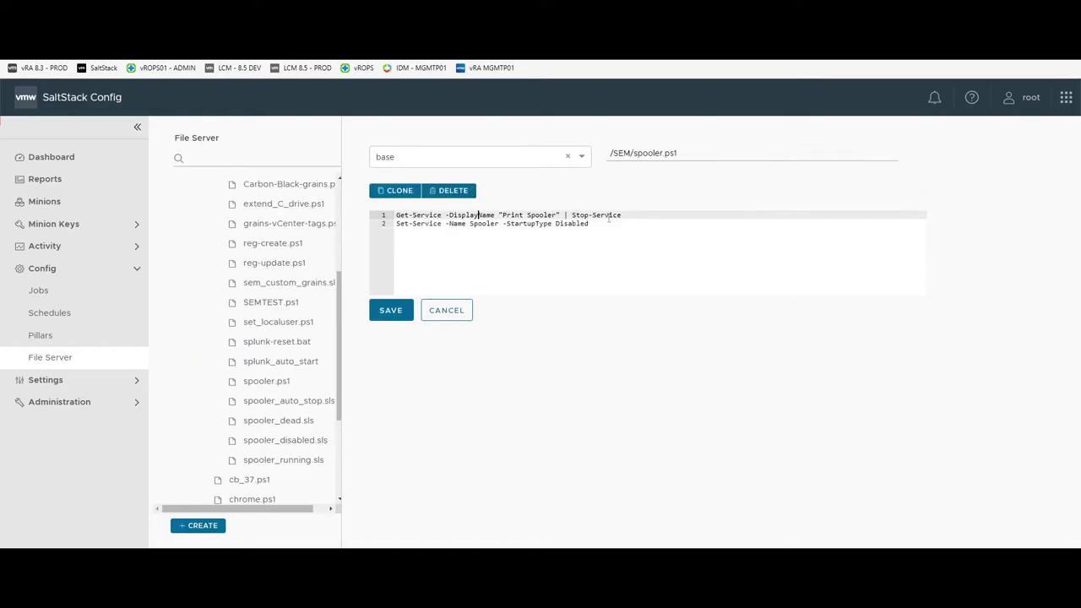
drag(613, 153, 690, 150)
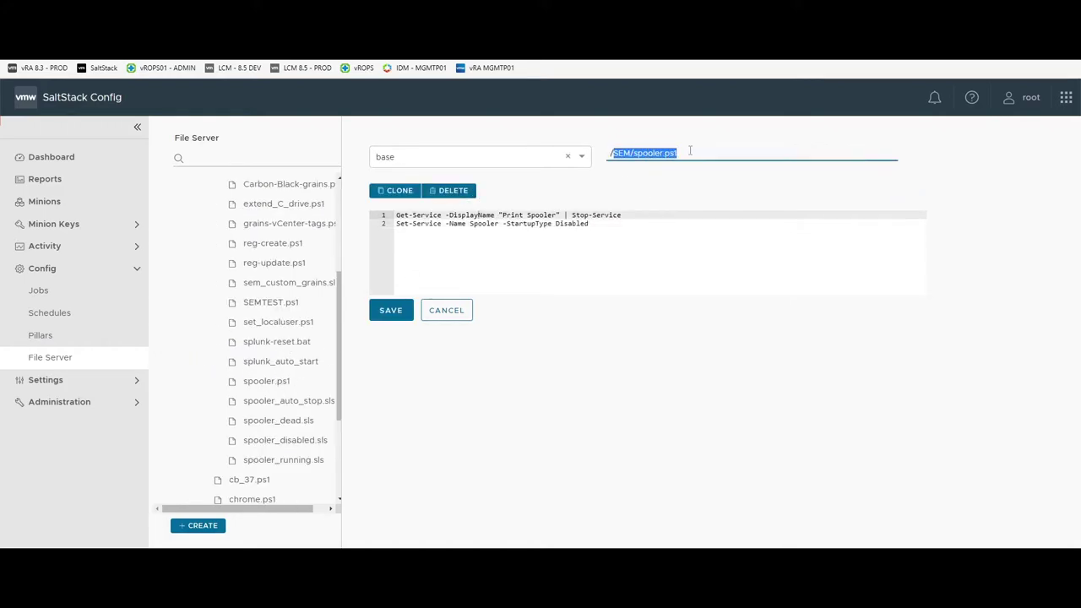
click(626, 236)
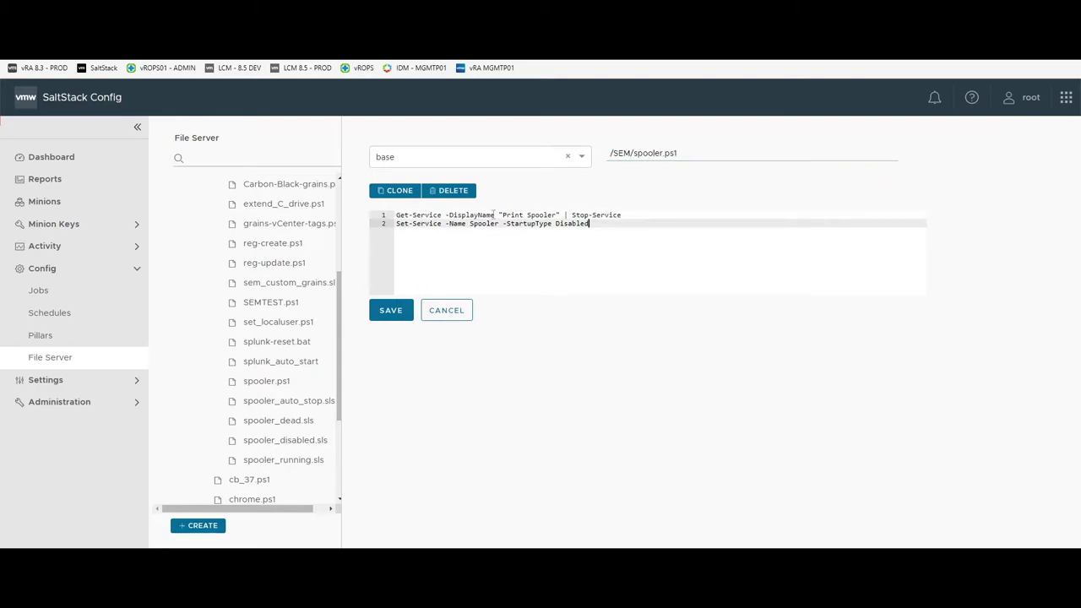
click(464, 317)
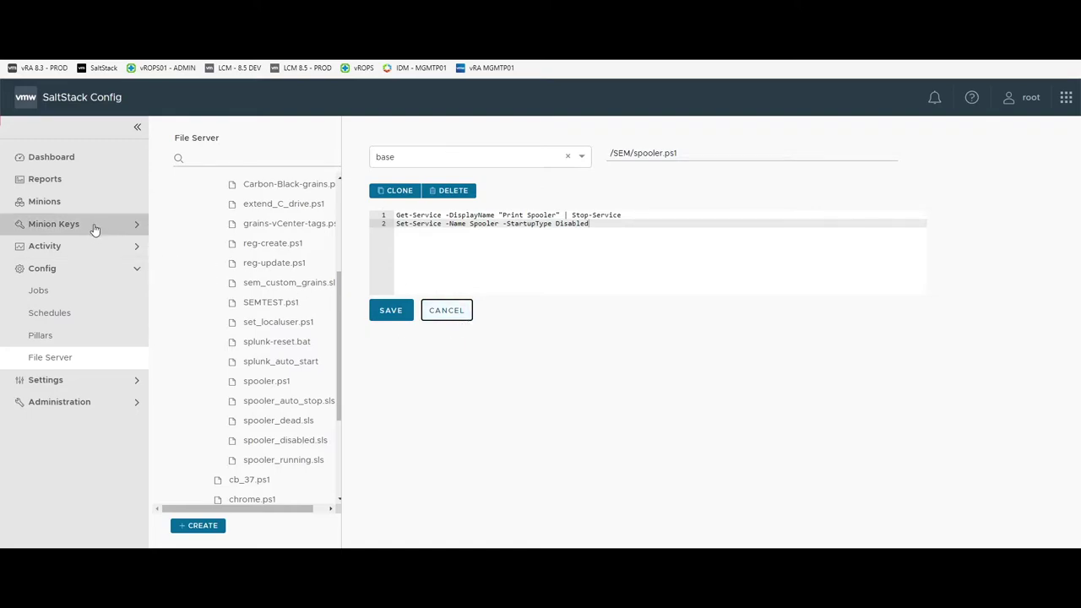
Review the PowerShell and Salt Function versions of the Print Spooler Service Stop job, closing each without saving
click(78, 293)
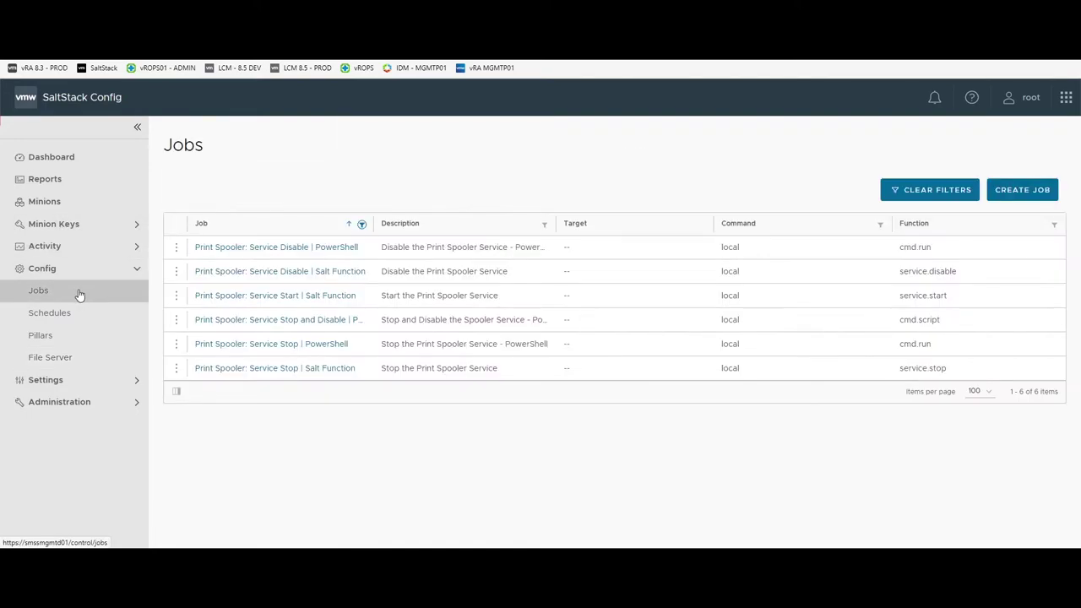
click(329, 347)
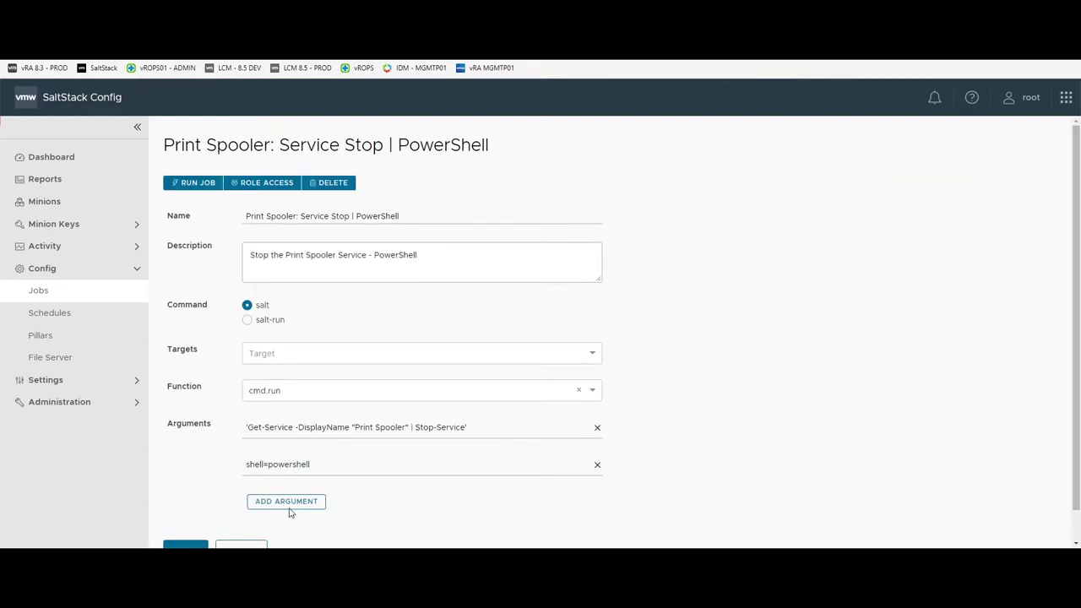
click(265, 545)
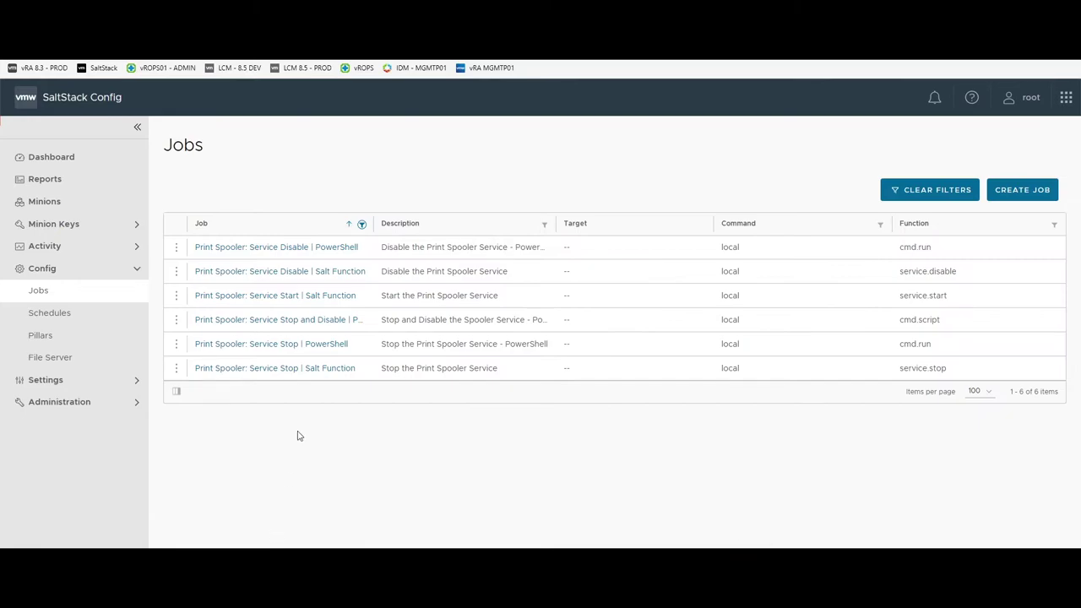
click(350, 369)
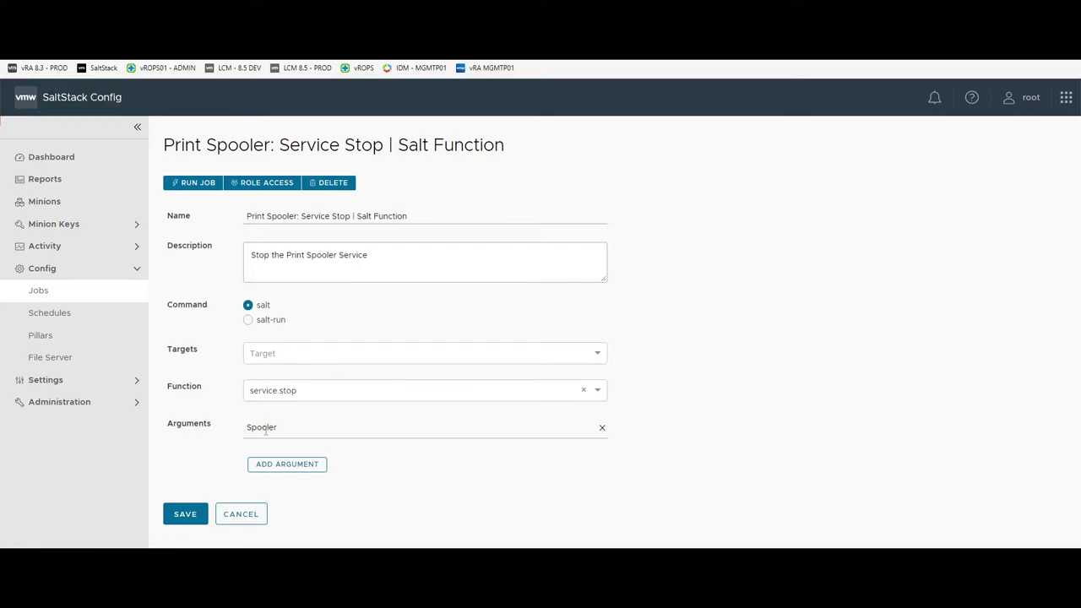
click(256, 515)
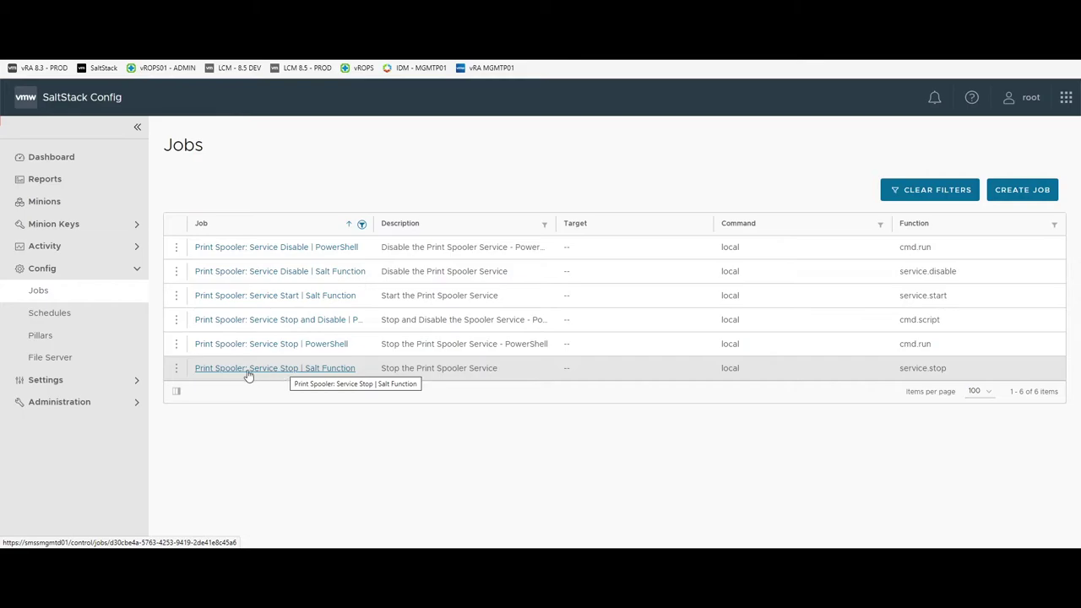
Run the "Print Spooler: Service Stop | Salt Function" job immediately against the DBH-210 target
click(176, 369)
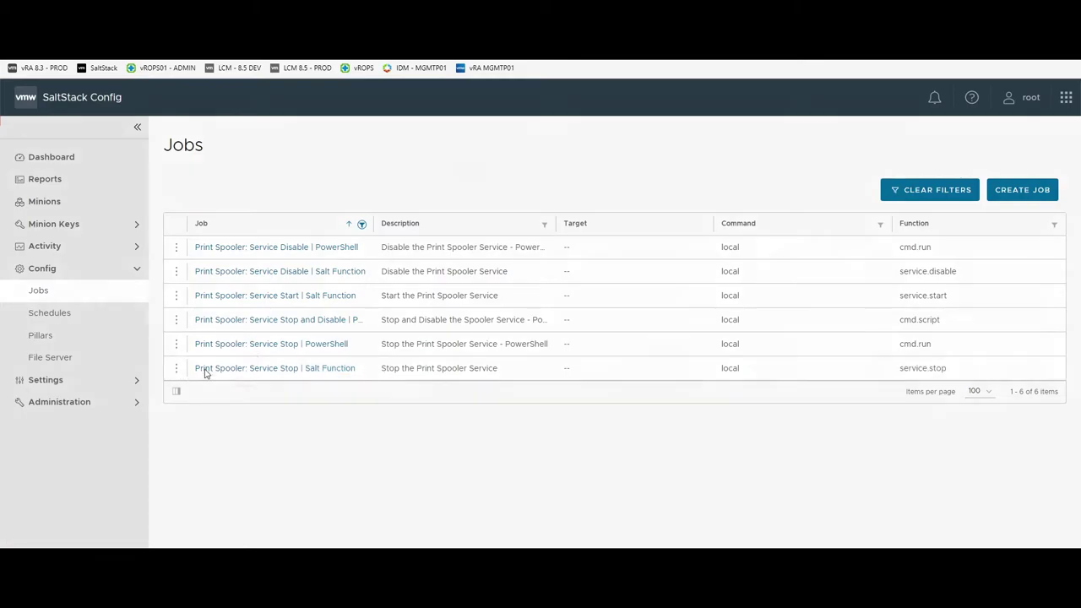
click(213, 369)
click(508, 281)
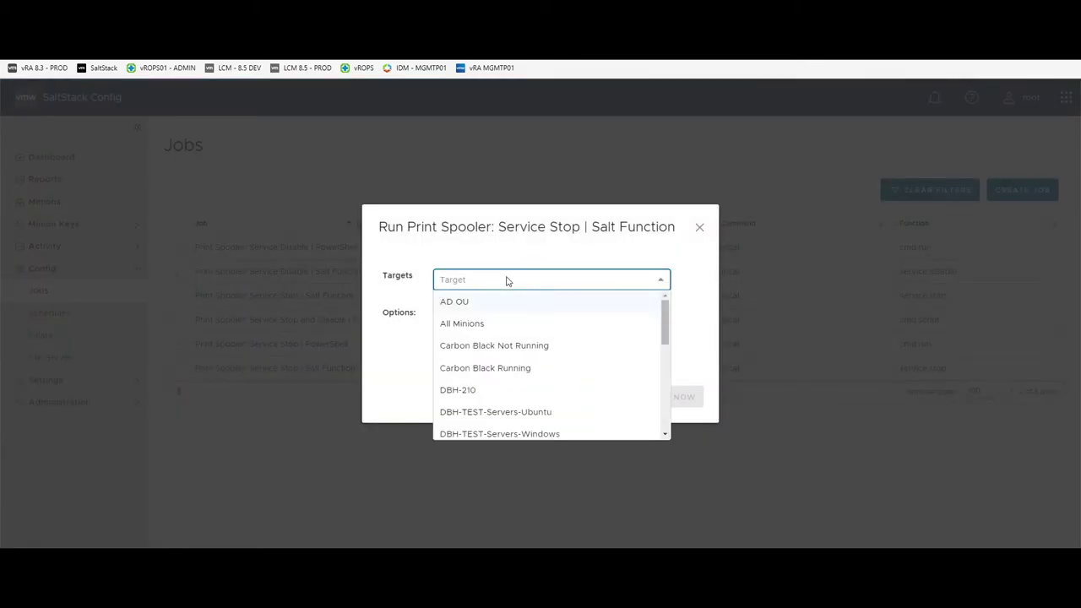
text(DBH)
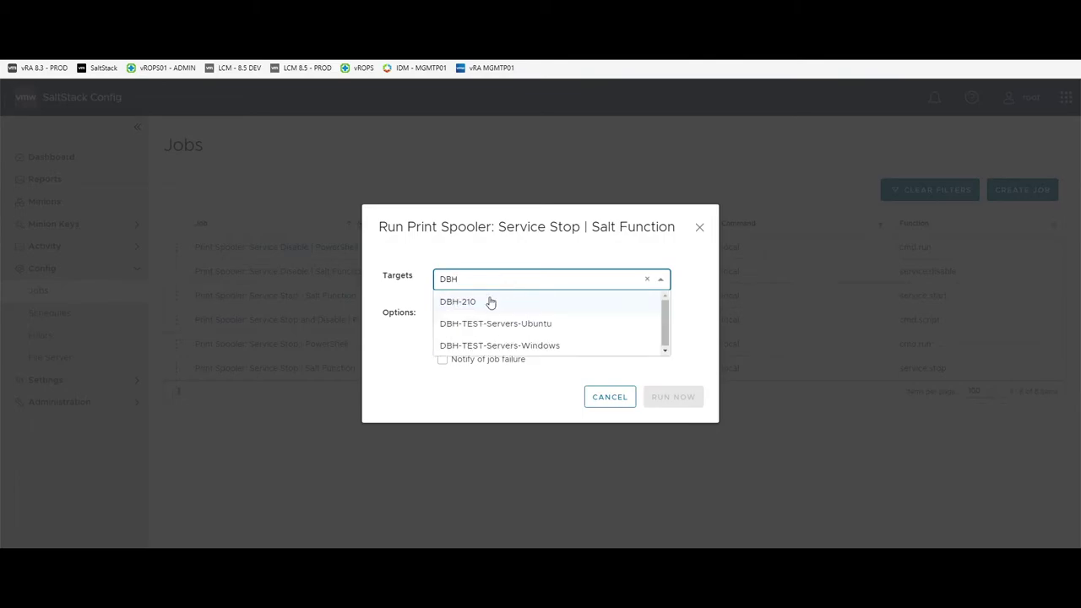
click(488, 304)
click(662, 398)
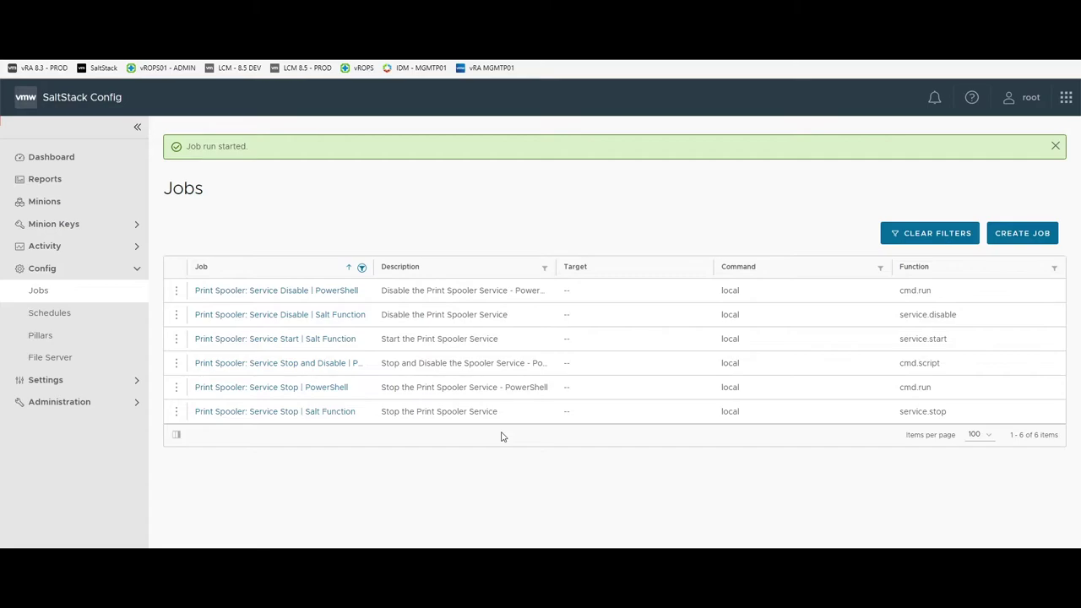
Open the in-progress service.stop run's details, then switch to the DBH-210 remote session and refresh its services to check Print Spooler
click(102, 247)
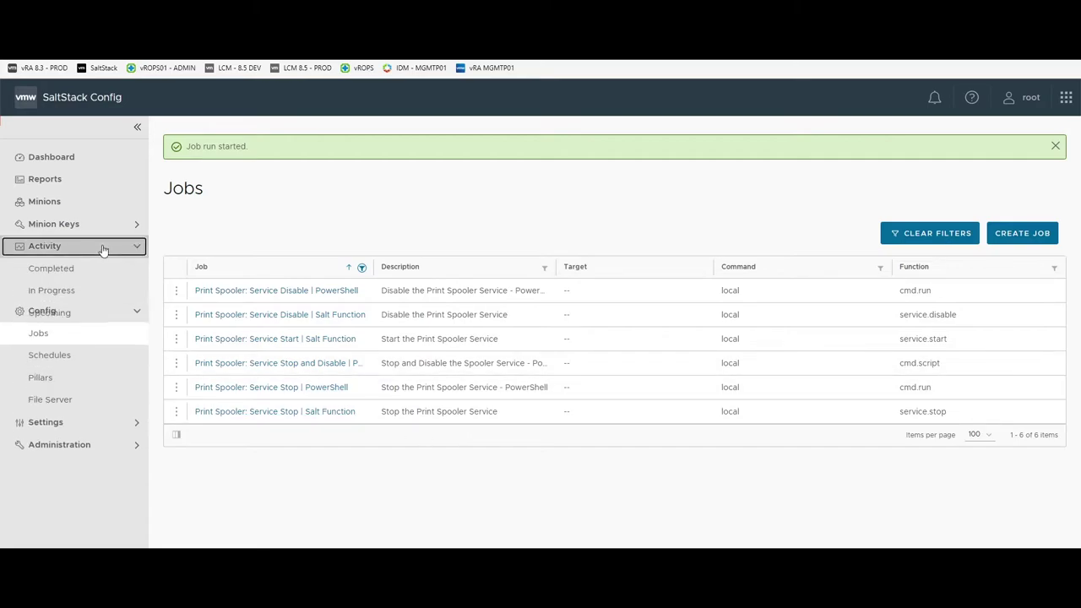
click(94, 290)
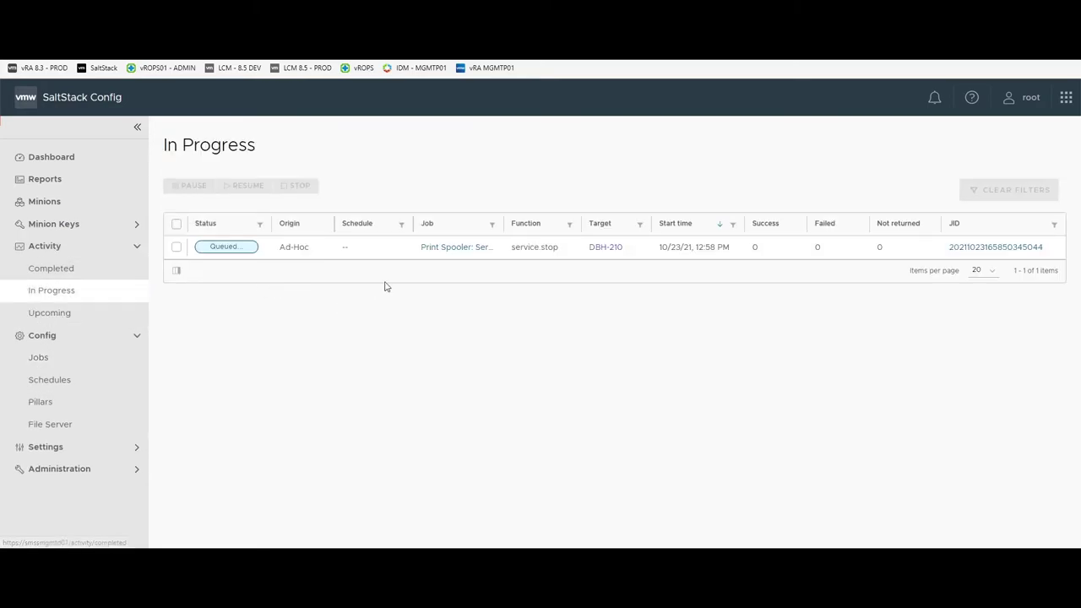
click(983, 247)
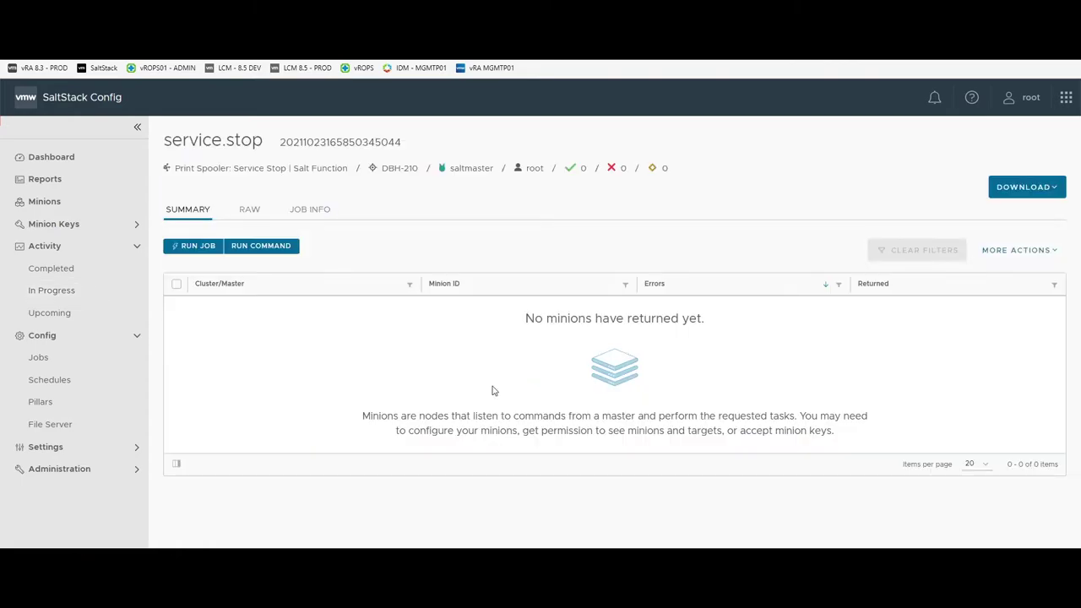
click(318, 222)
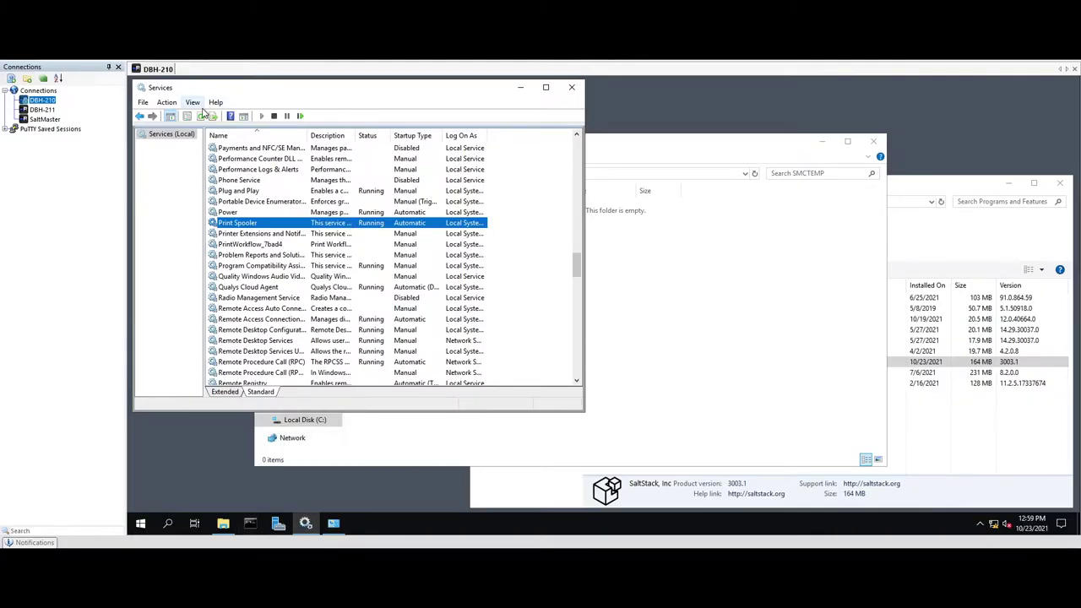
click(202, 117)
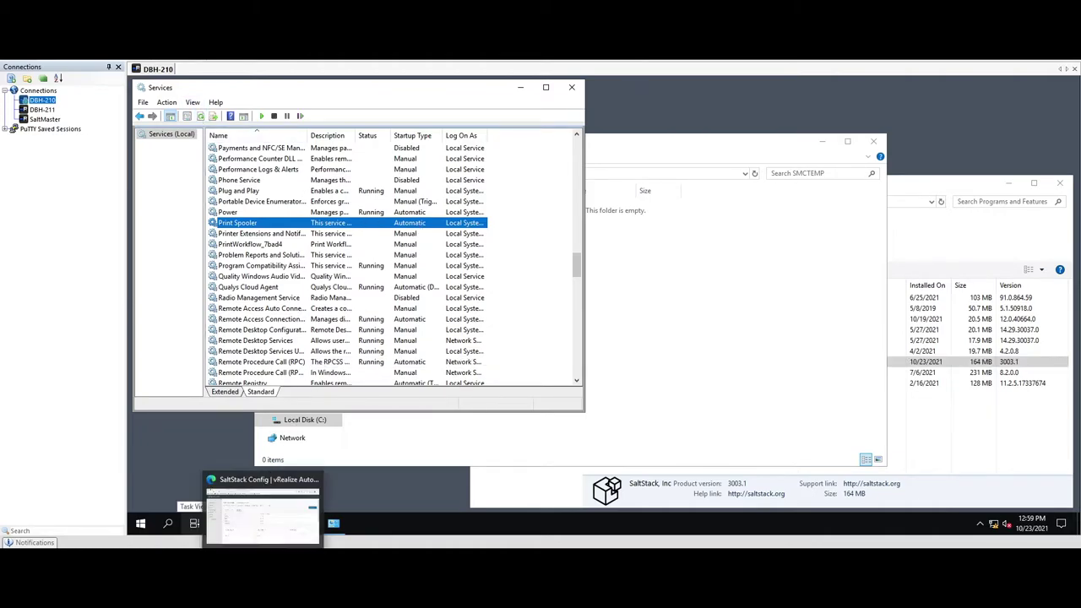
Switch back to SaltStack Config and run the "Print Spooler: Service Disable | Salt Function" job against the DBH-210 target
click(254, 507)
click(75, 268)
click(76, 291)
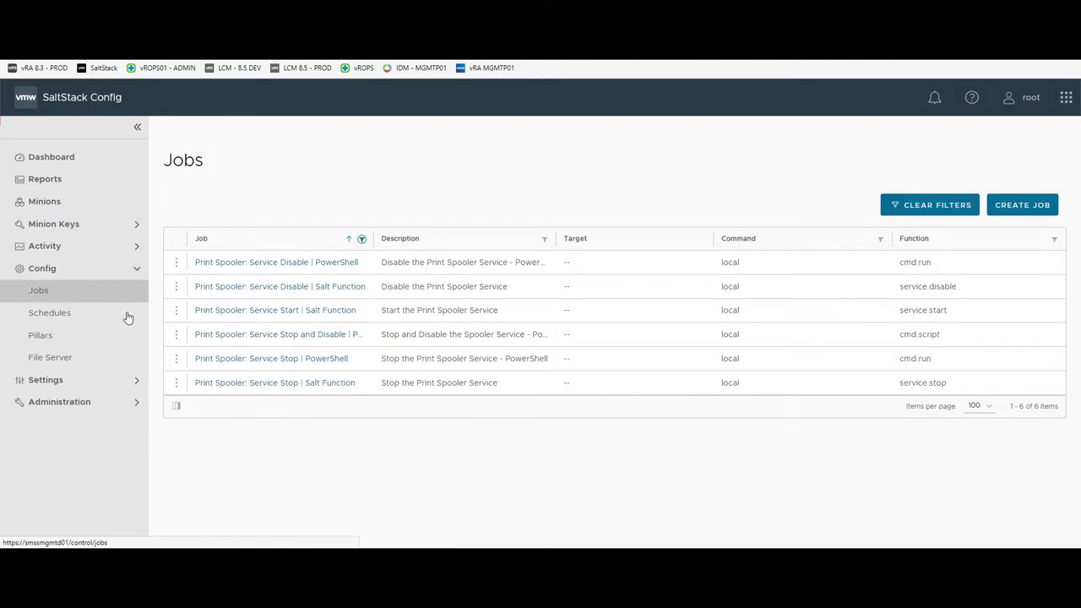
click(176, 287)
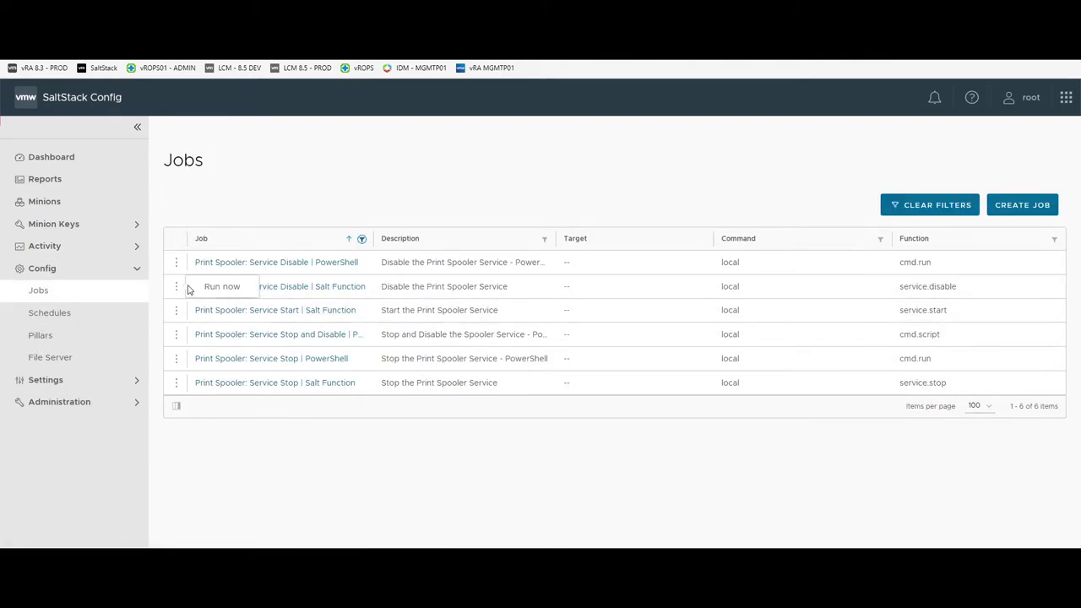
click(202, 287)
click(480, 288)
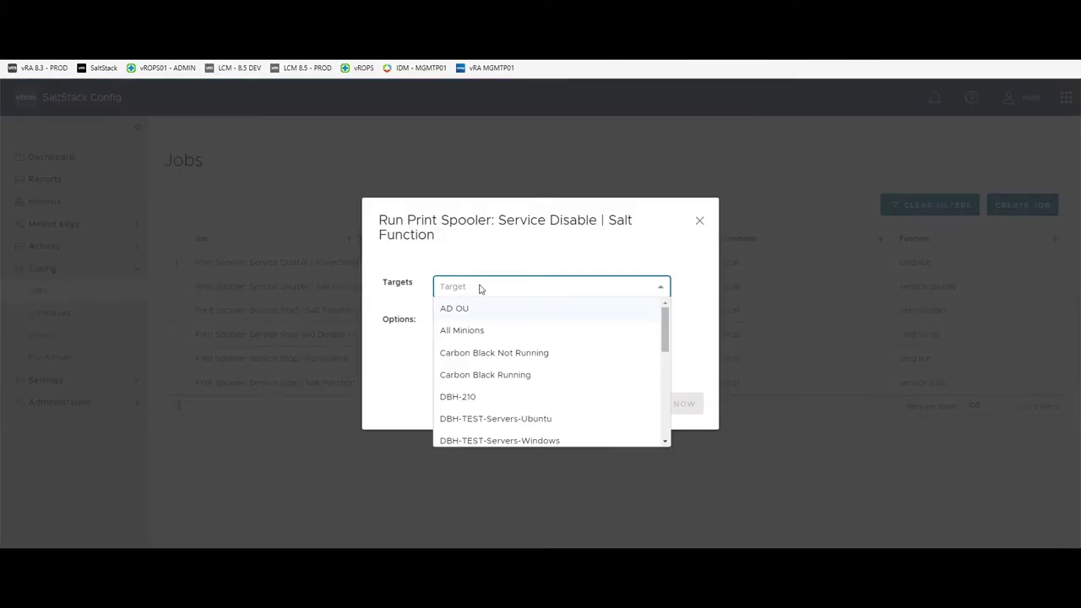
text(DBH)
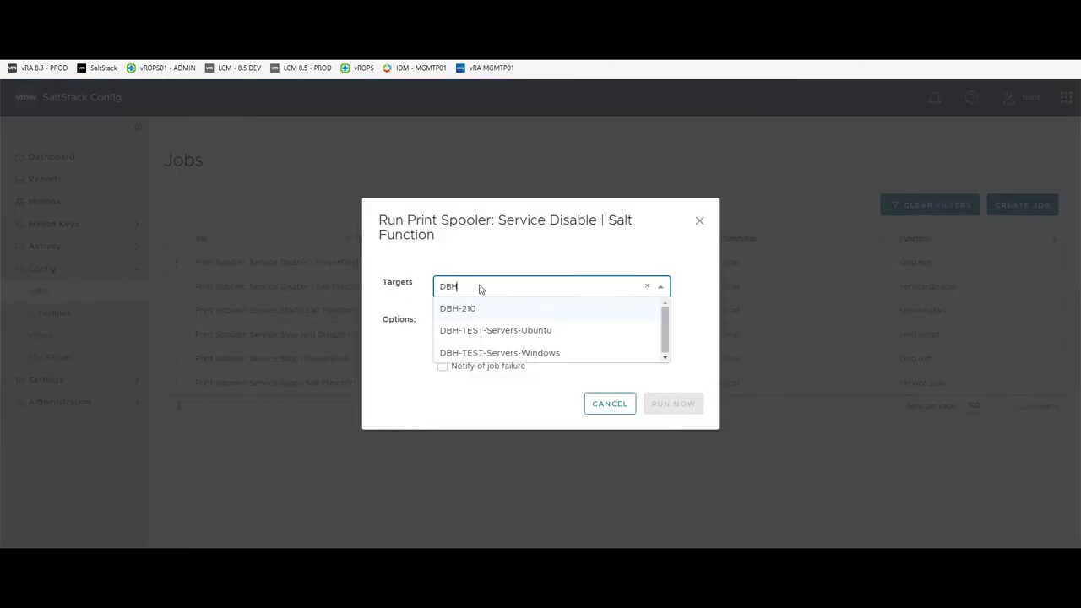
click(482, 310)
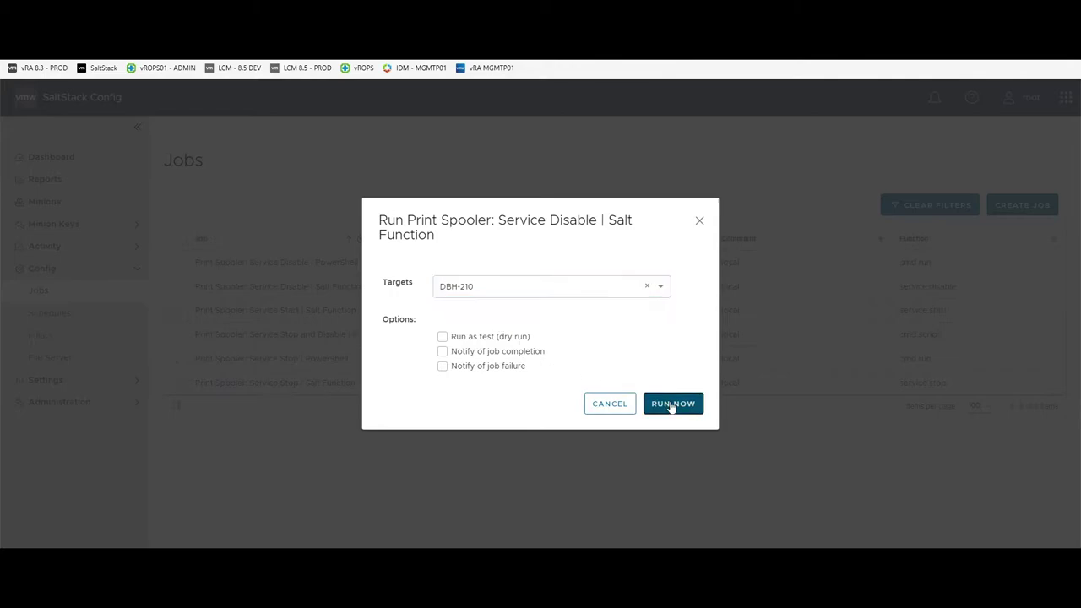
click(669, 404)
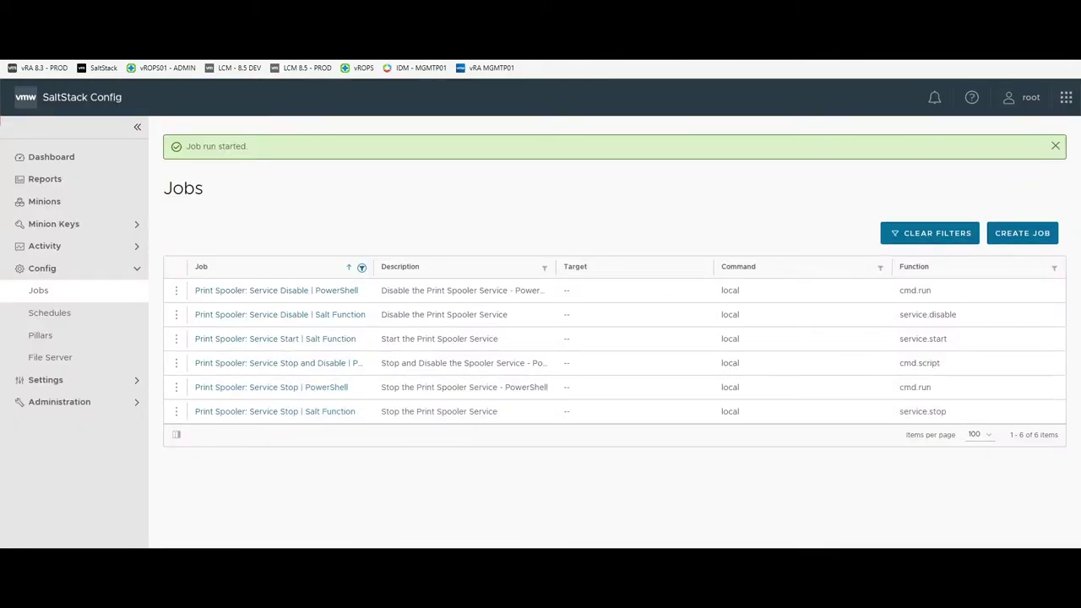
In the refreshed services list of the DBH-210 remote session, set Print Spooler's startup type to Automatic and start the service
click(284, 422)
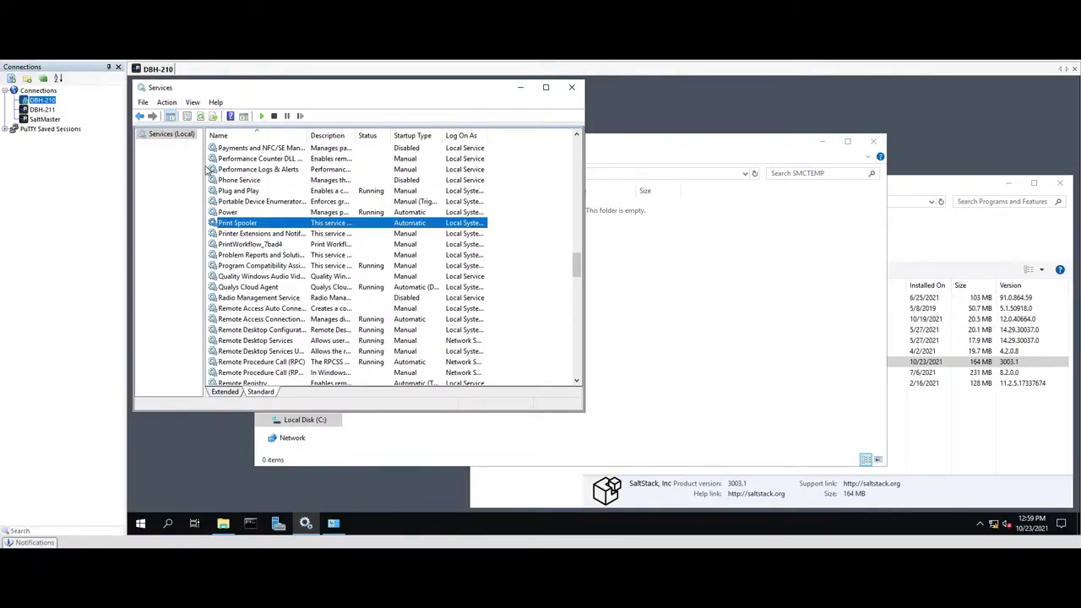
click(200, 116)
right_click(413, 228)
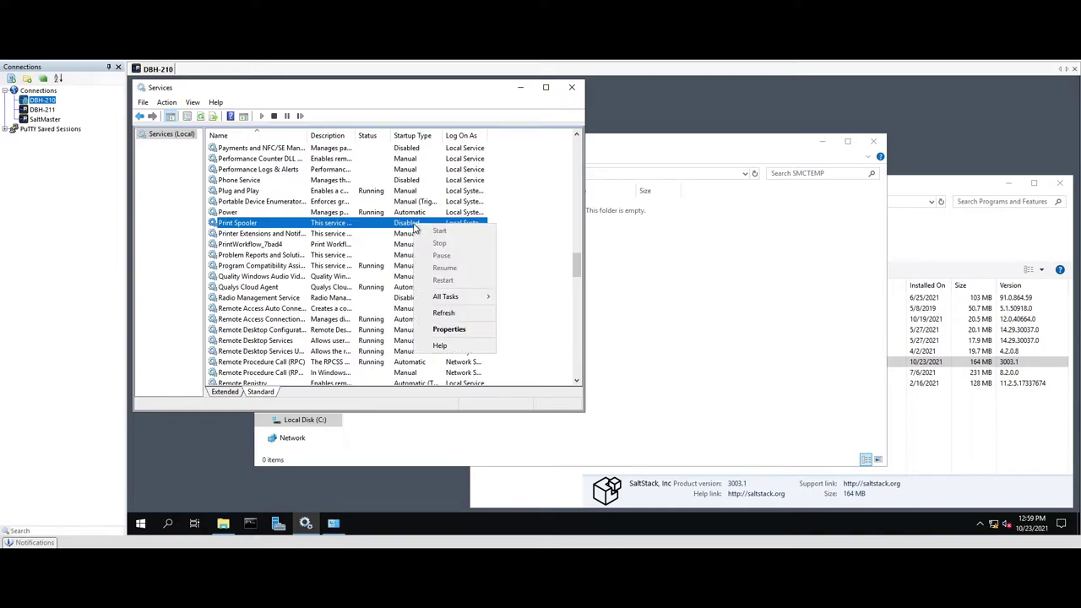
click(460, 330)
click(357, 243)
click(350, 260)
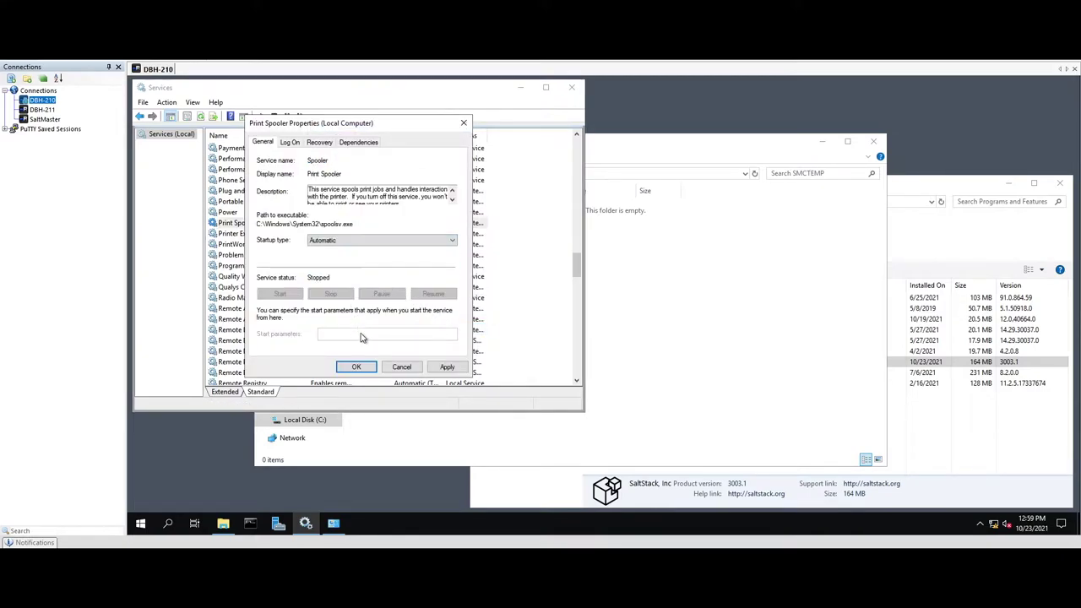
click(357, 367)
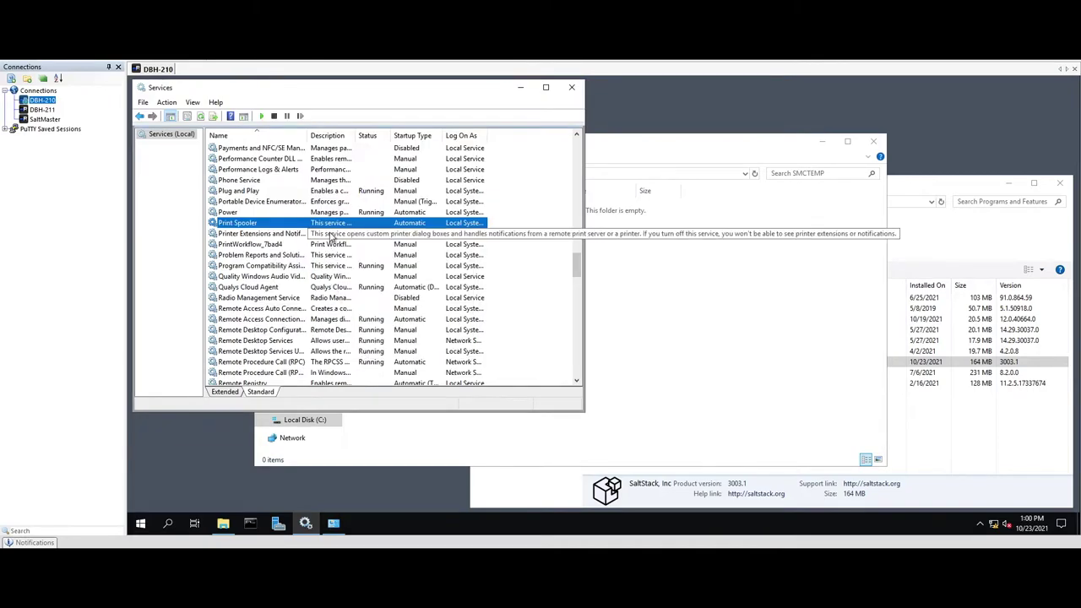
right_click(345, 227)
click(357, 231)
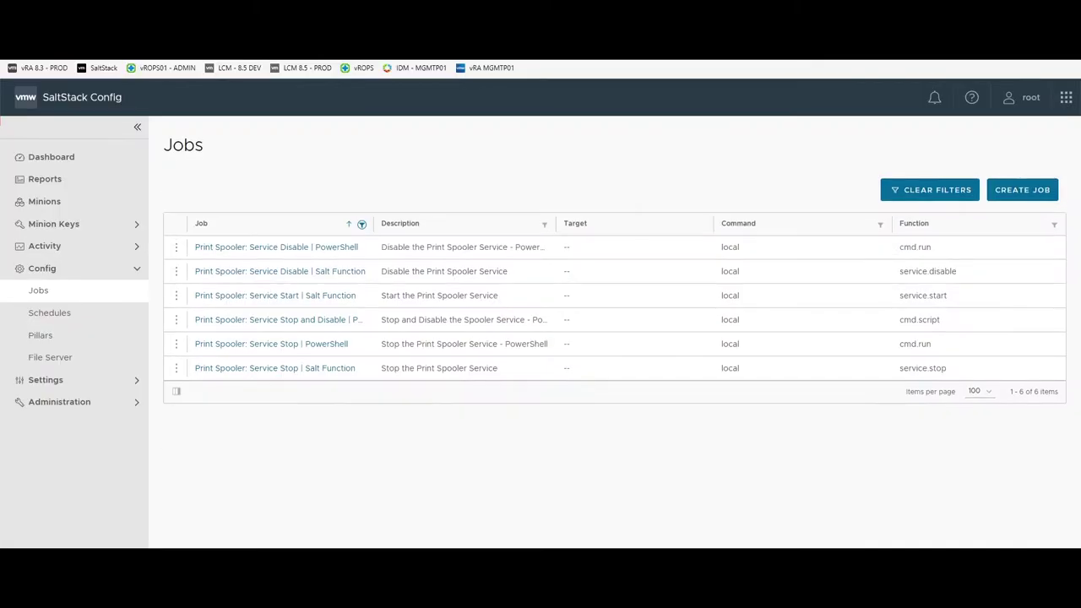
Widen the Job column in SaltStack Config and run "Print Spooler: Service Stop and Disable | PowerShell" against the DBH-210 target
drag(375, 225, 452, 228)
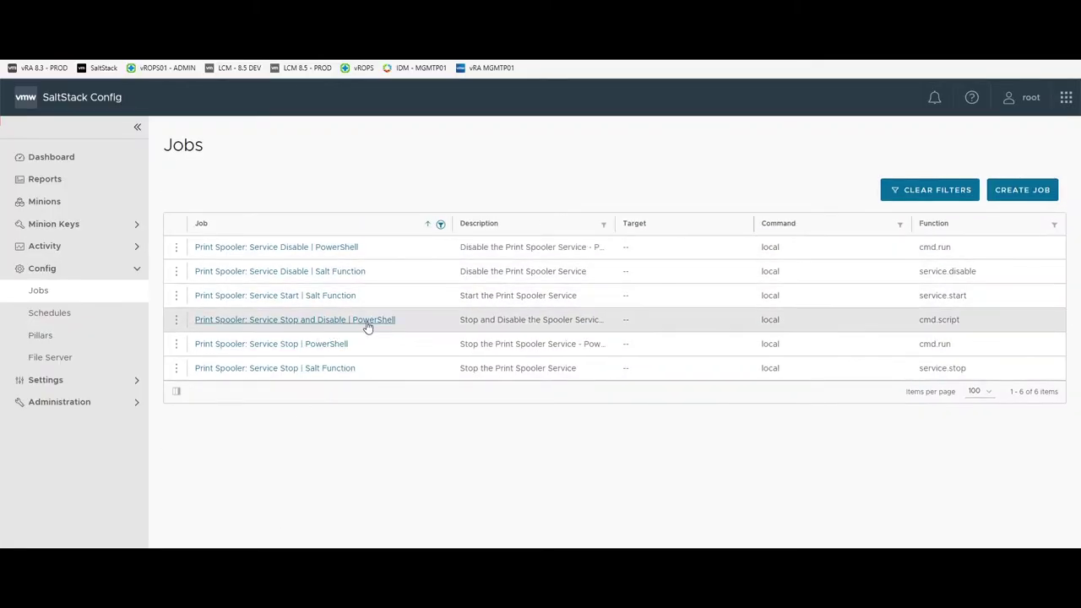
click(176, 320)
click(207, 321)
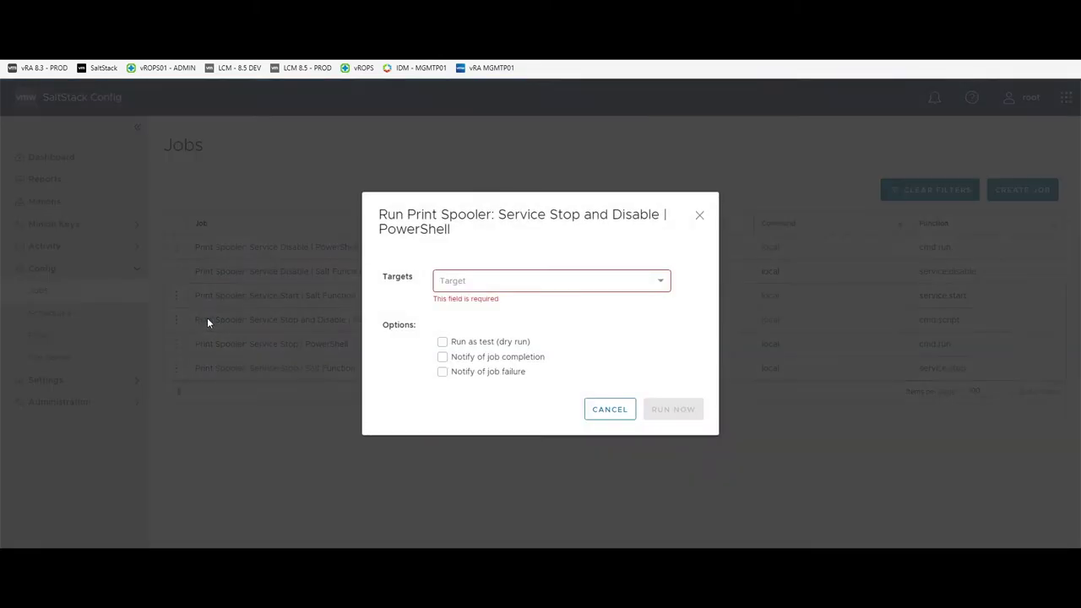
click(470, 286)
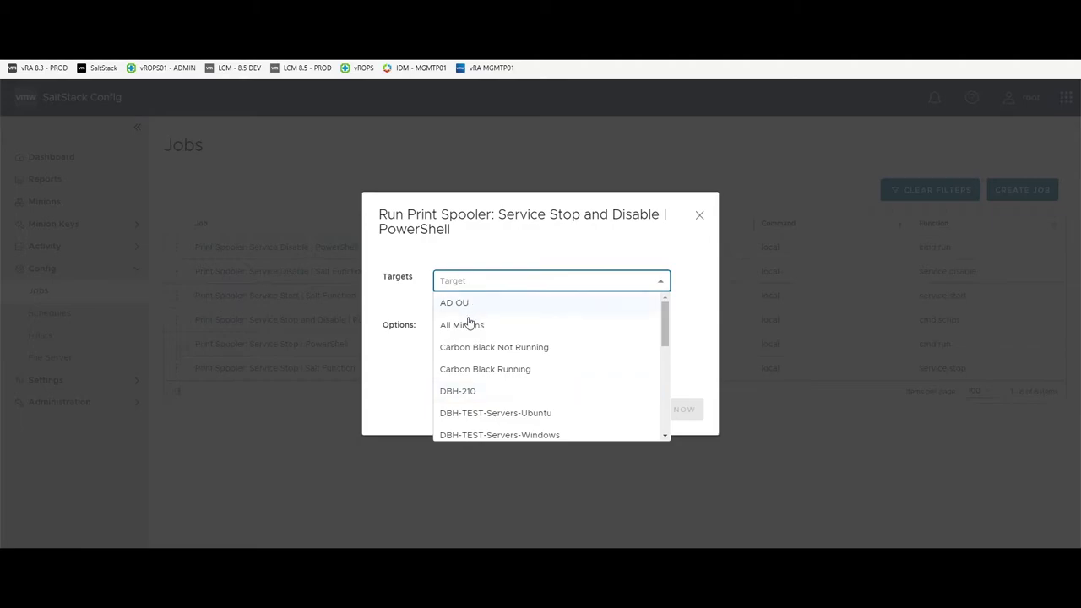
click(475, 391)
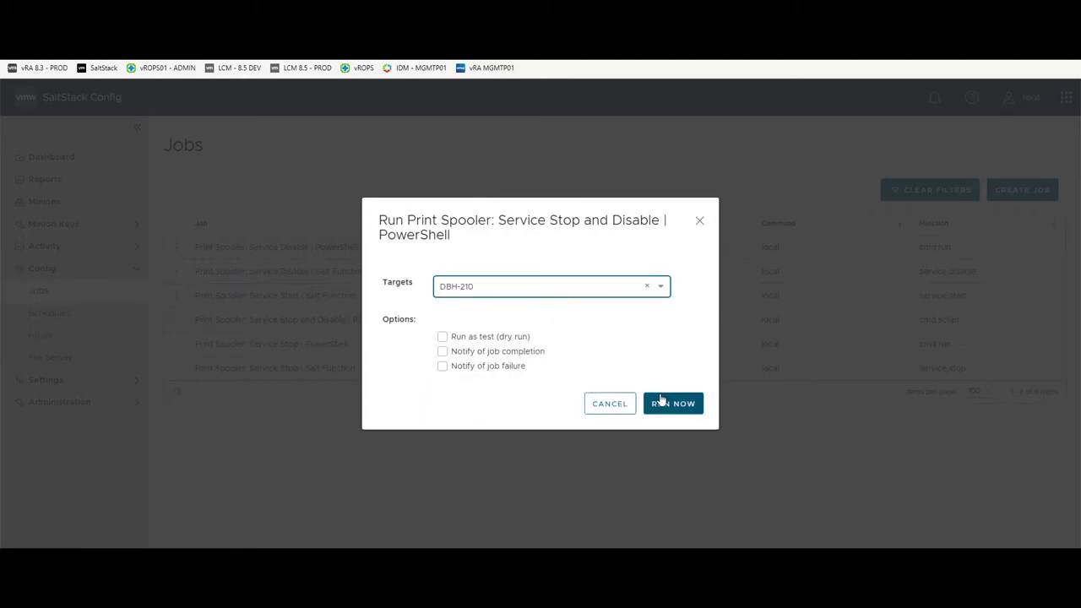
click(684, 406)
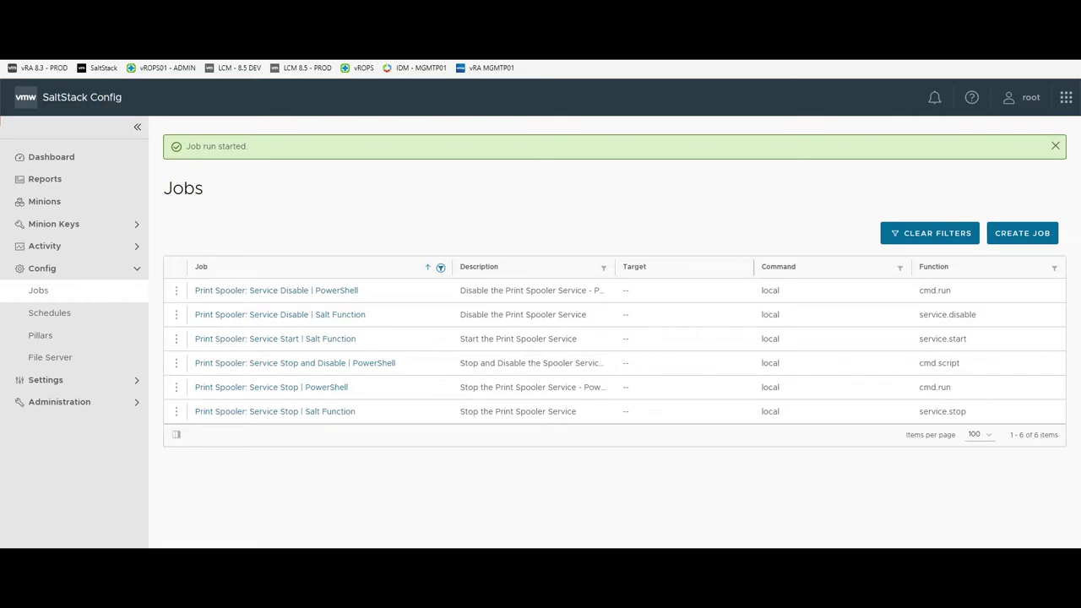
Switch to the DBH-210 remote session, refresh its services and set Print Spooler's startup type back to Automatic
mouse_move(291, 561)
click(290, 562)
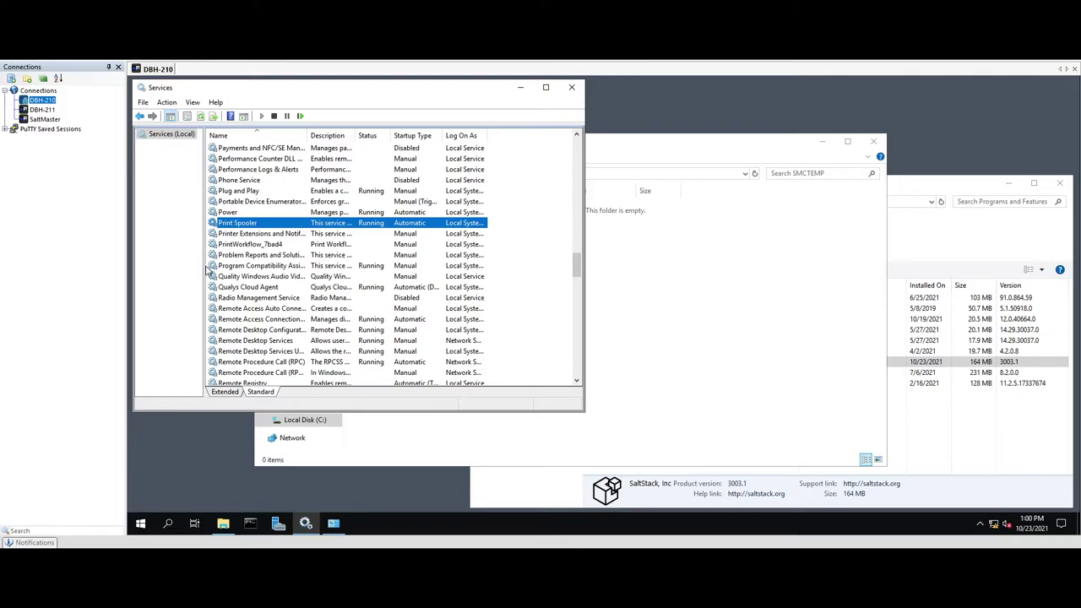
click(202, 117)
right_click(385, 229)
click(432, 329)
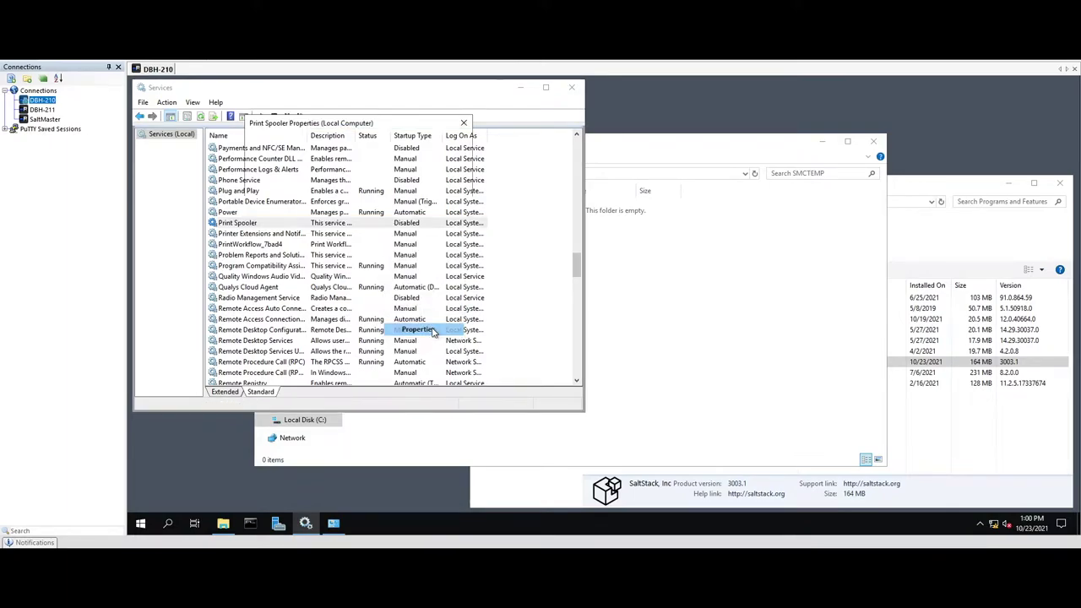
click(355, 242)
click(348, 258)
click(368, 368)
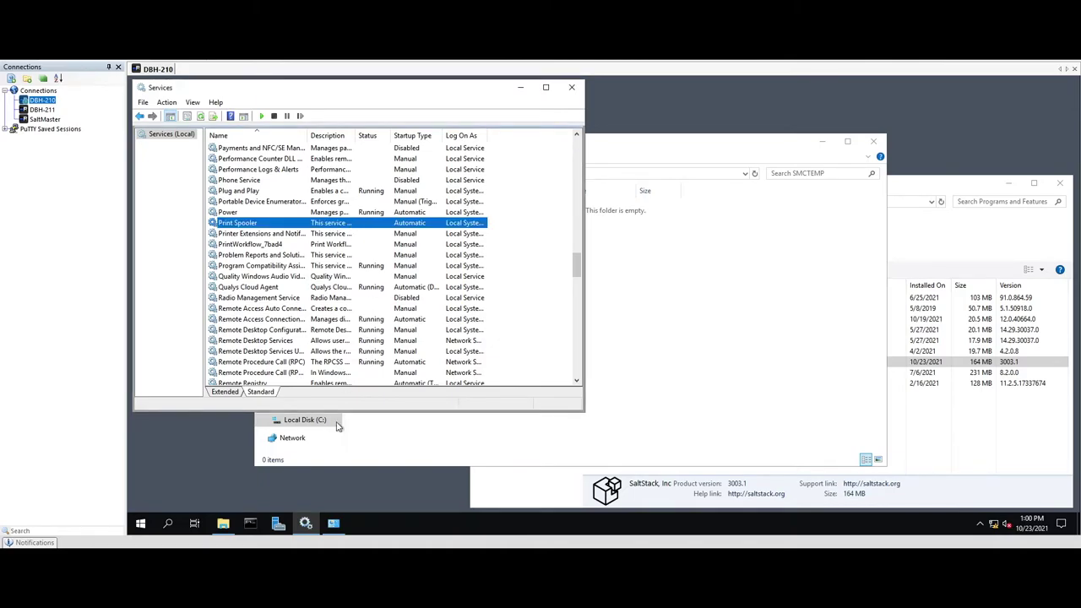
Switch back to SaltStack Config and run the "Print Spooler: Service Start | Salt Function" job against the DBH-210 target
mouse_move(333, 524)
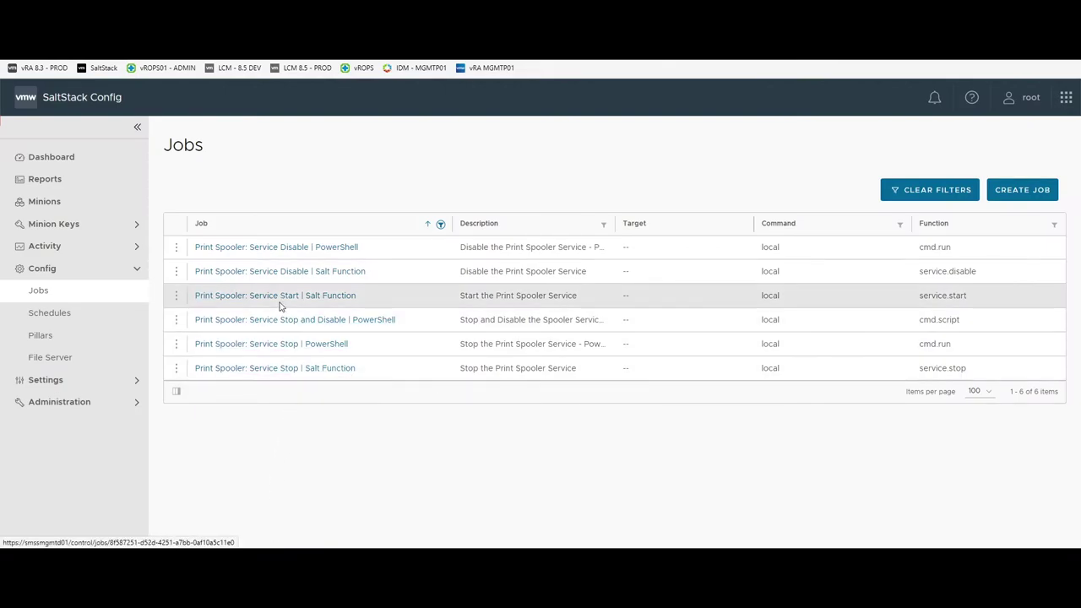
click(178, 296)
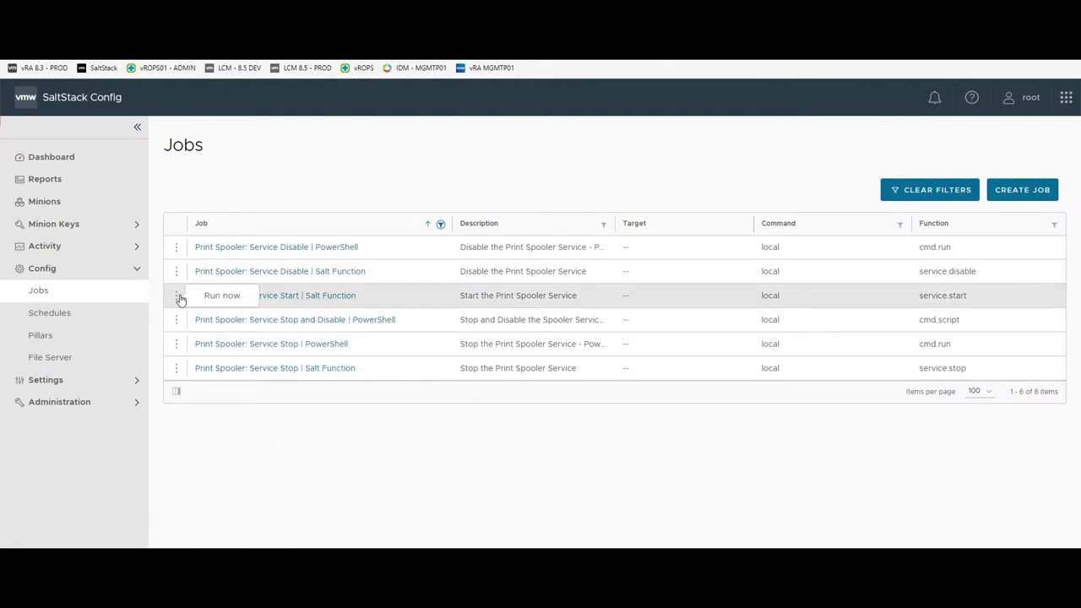
click(210, 295)
click(473, 274)
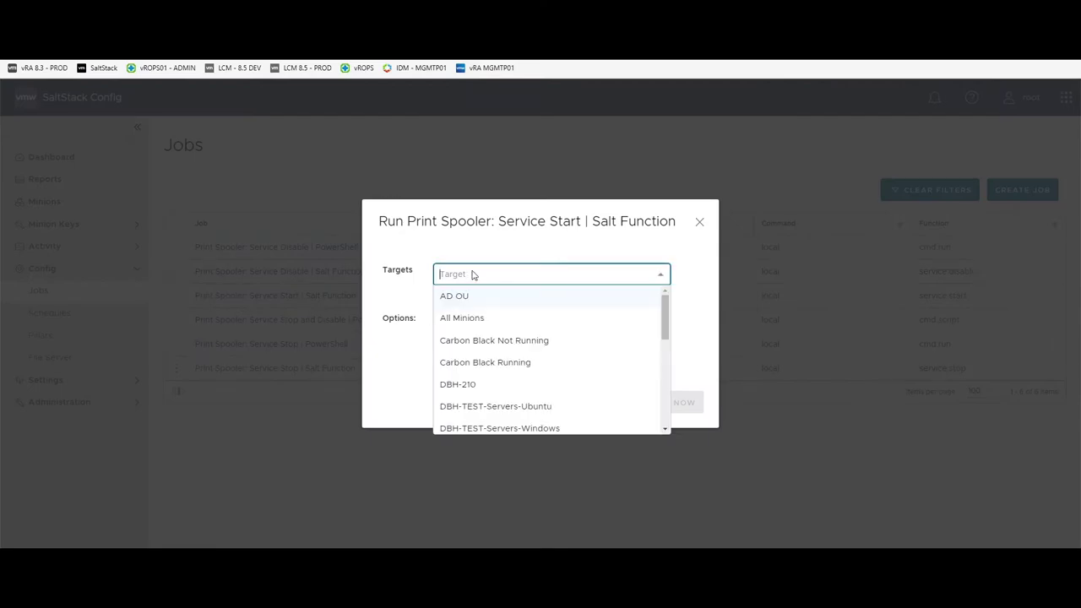
click(481, 389)
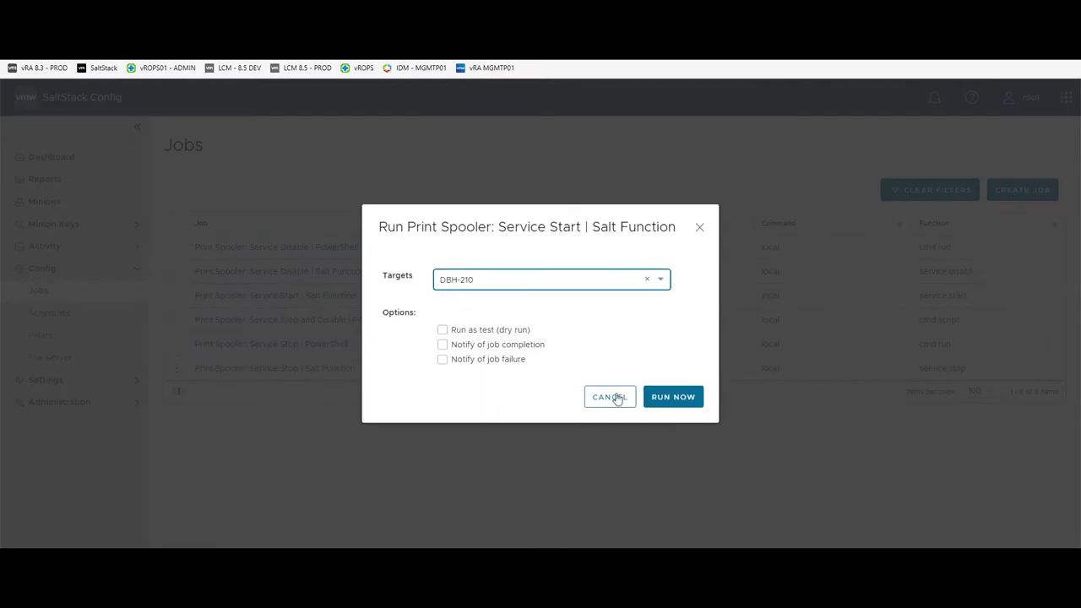
click(673, 398)
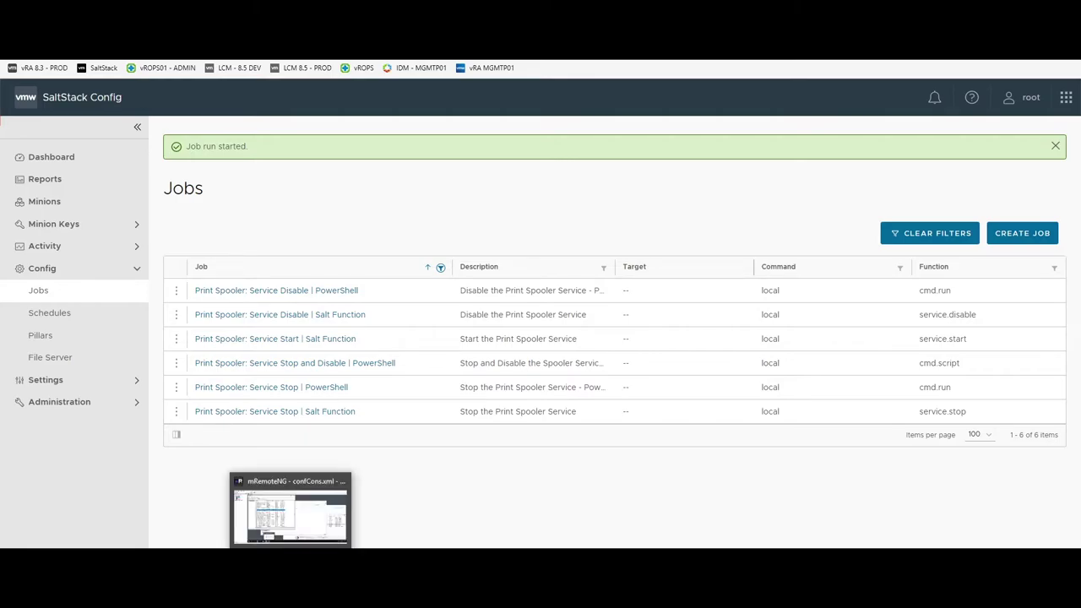
Switch to the DBH-210 remote session and refresh the services list to check Print Spooler's status
click(283, 502)
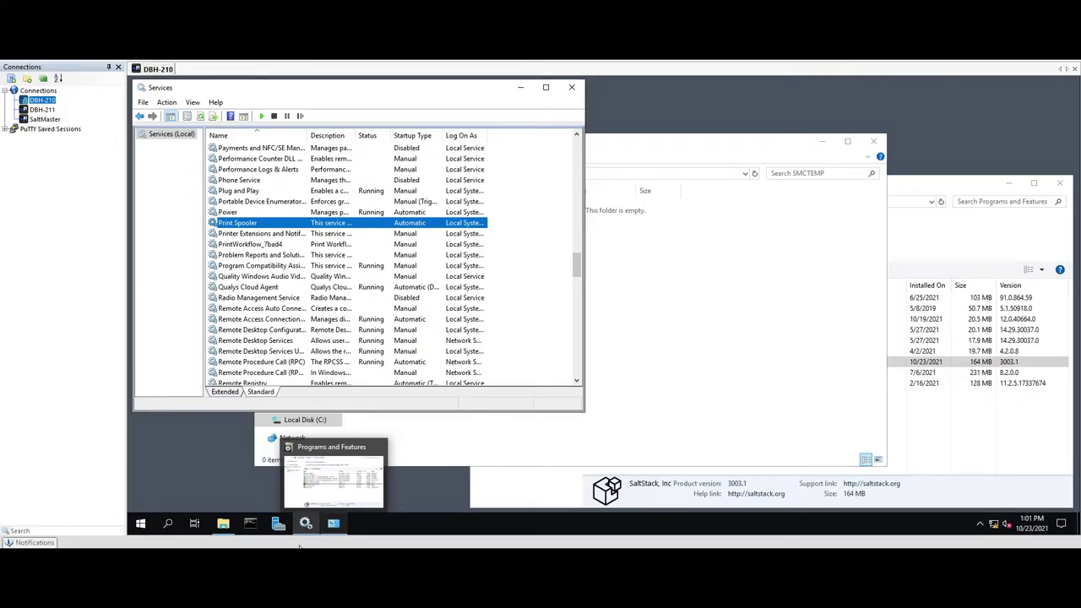
click(201, 117)
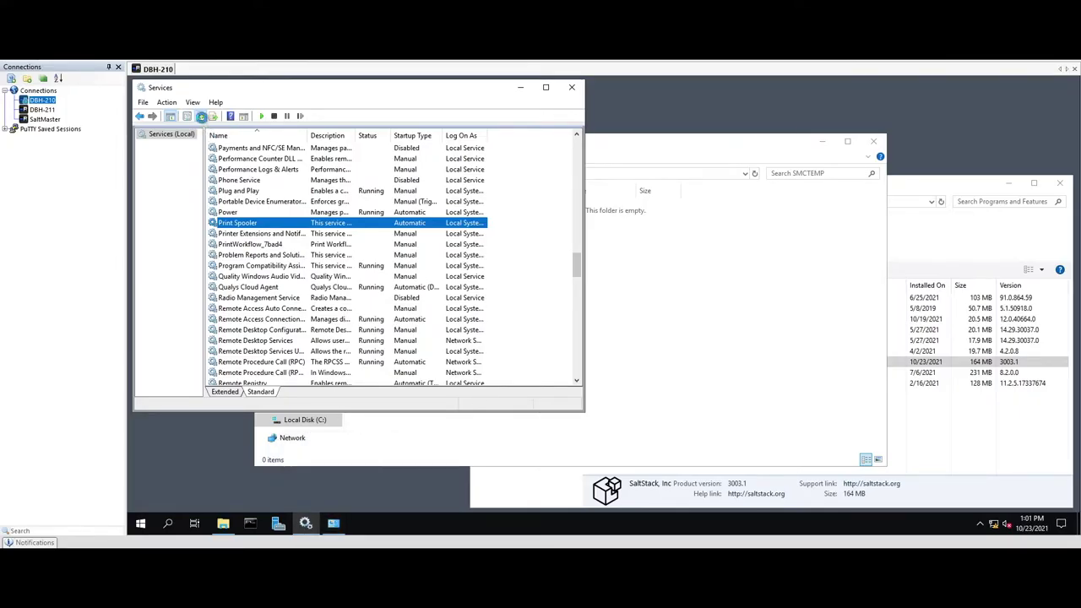
click(202, 121)
click(202, 121)
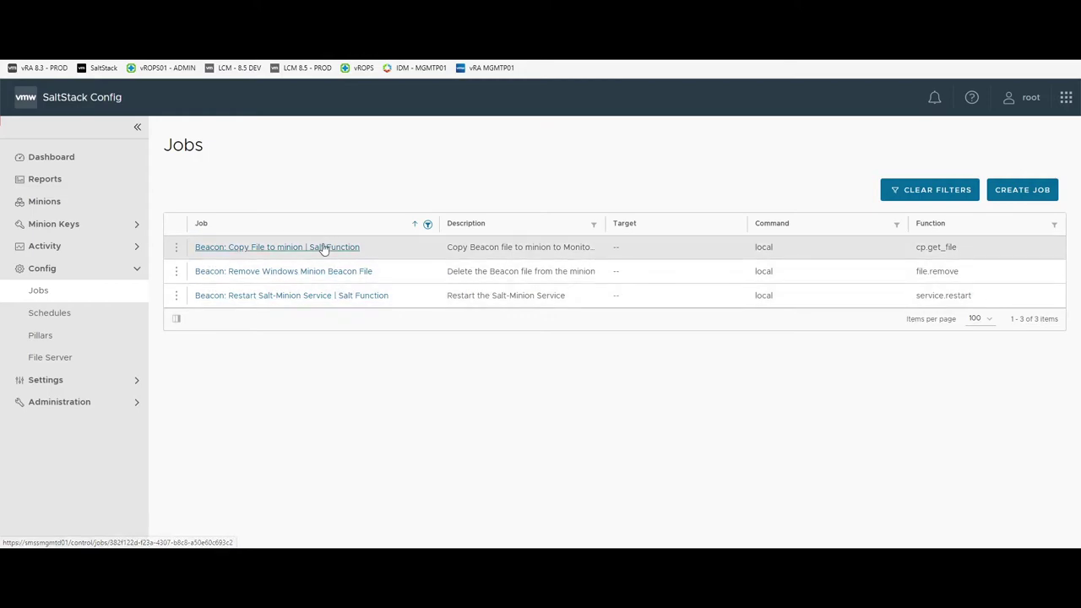
Review the source and destination arguments of the "Beacon: Copy File to minion | Salt Function" job in SaltStack Config, leaving it without saving
click(324, 247)
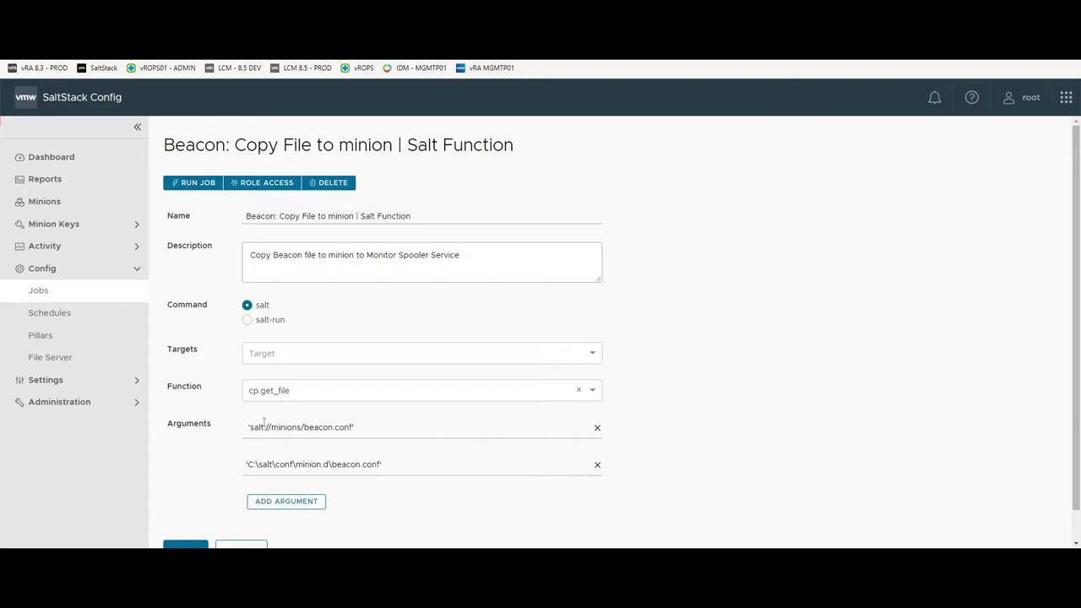
drag(247, 428, 417, 432)
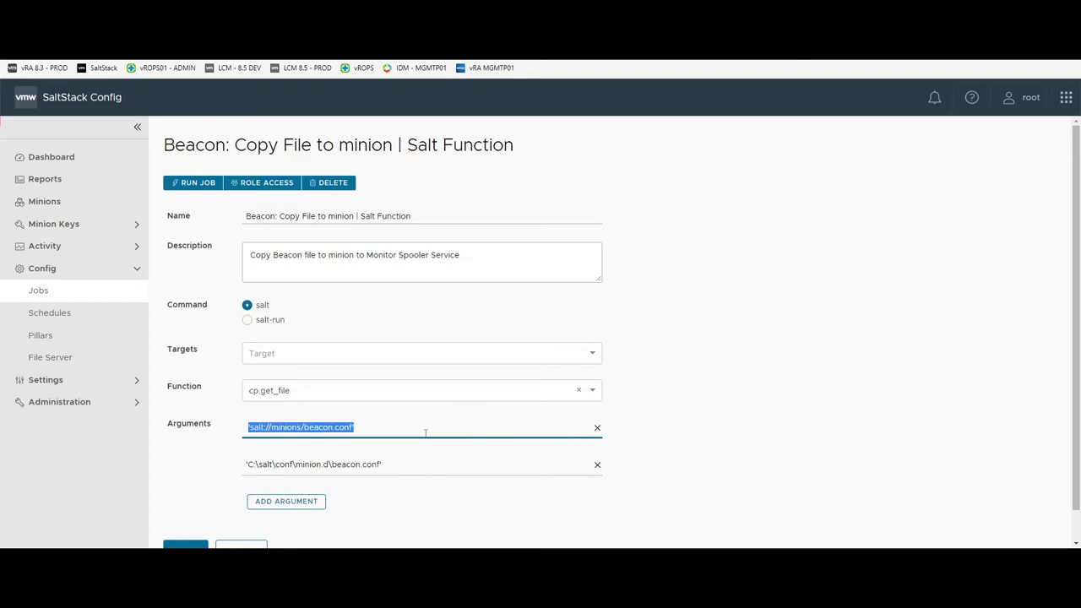
click(393, 457)
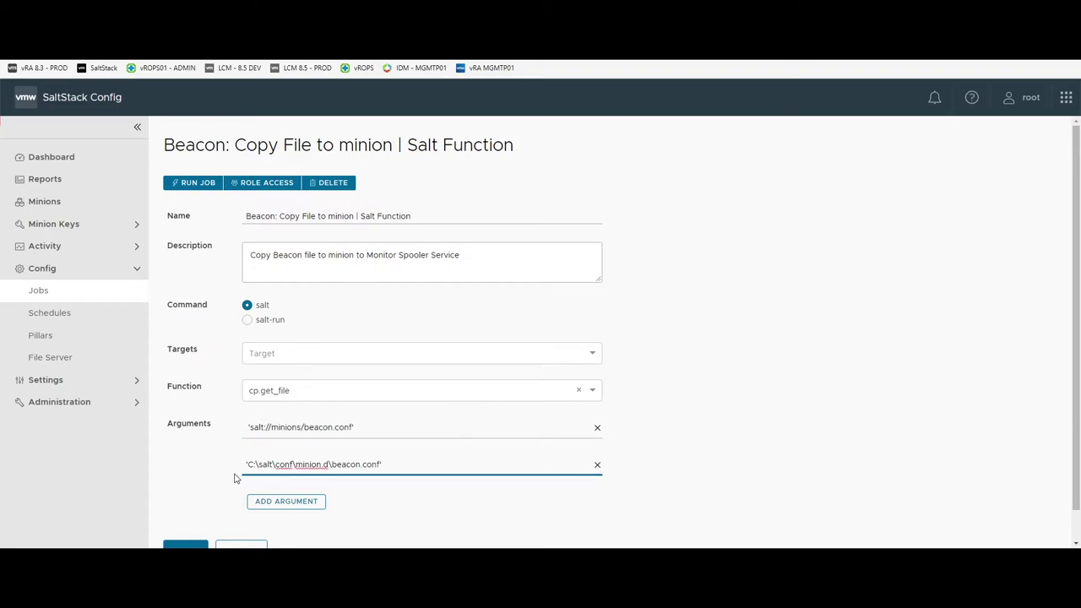
click(258, 546)
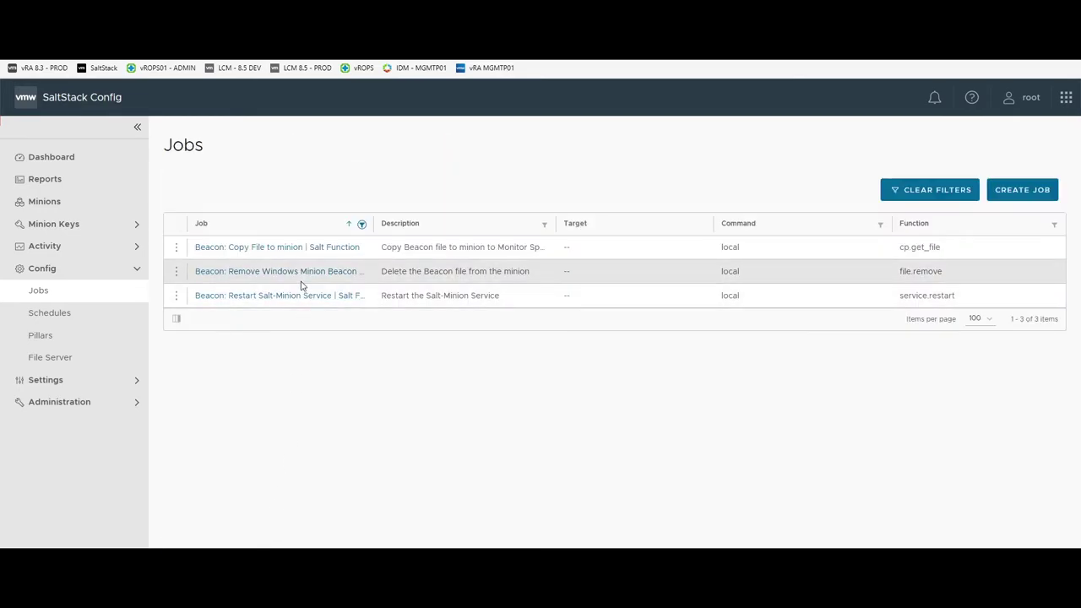
Review the functions and arguments of the Beacon jobs for removing the Windows minion file and restarting the Salt-Minion service, closing each without saving
click(304, 272)
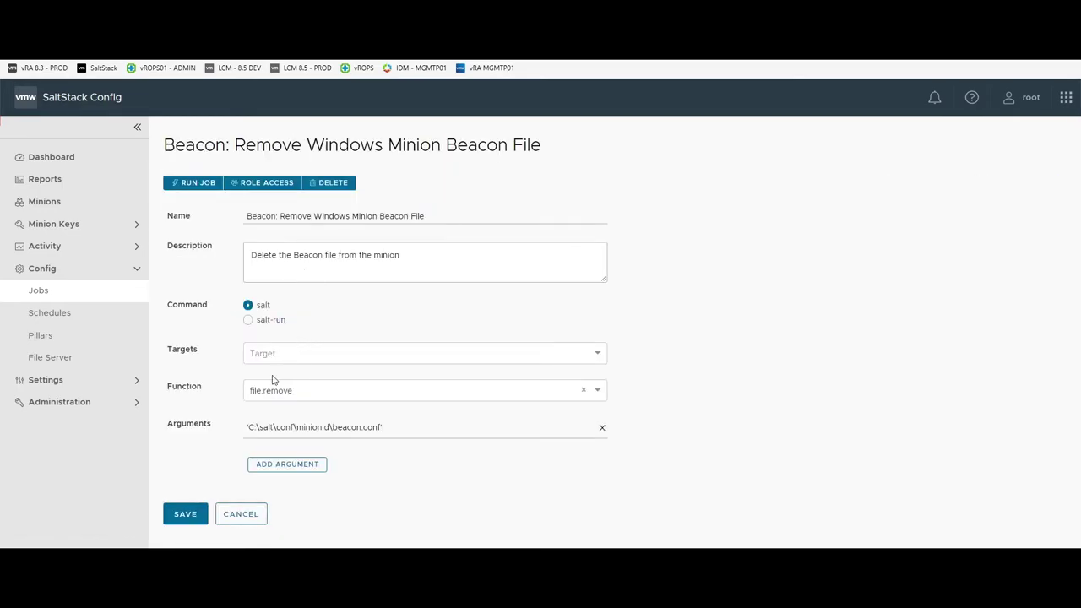
click(408, 428)
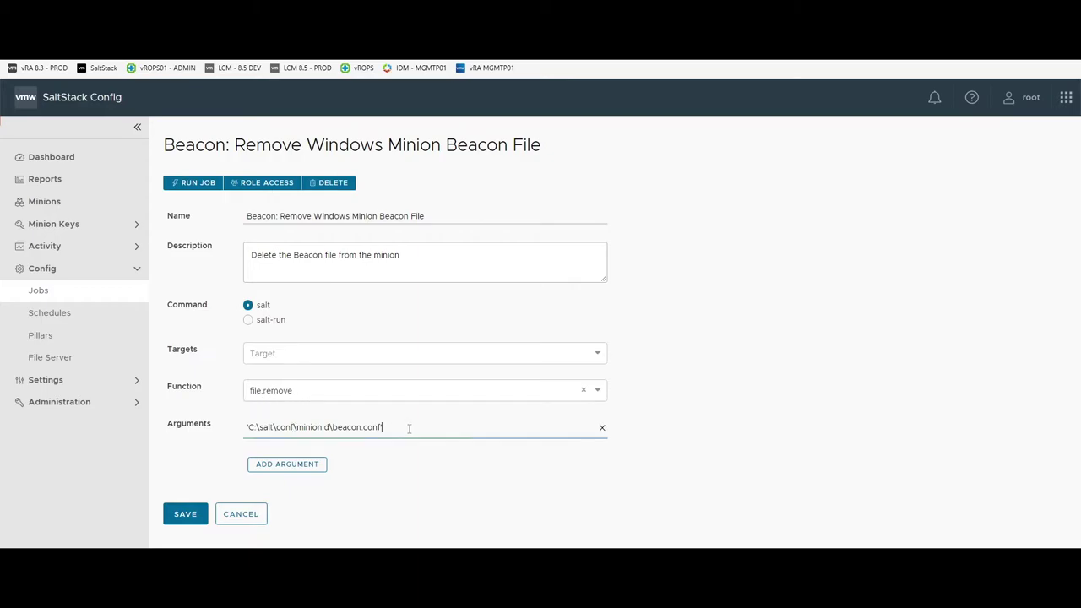
click(251, 514)
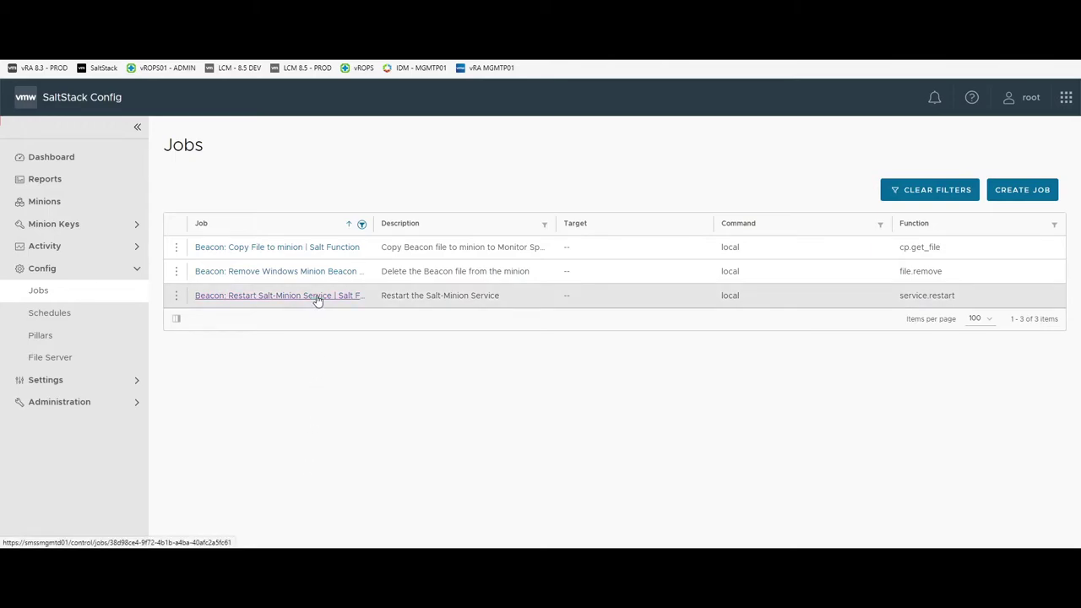
click(315, 298)
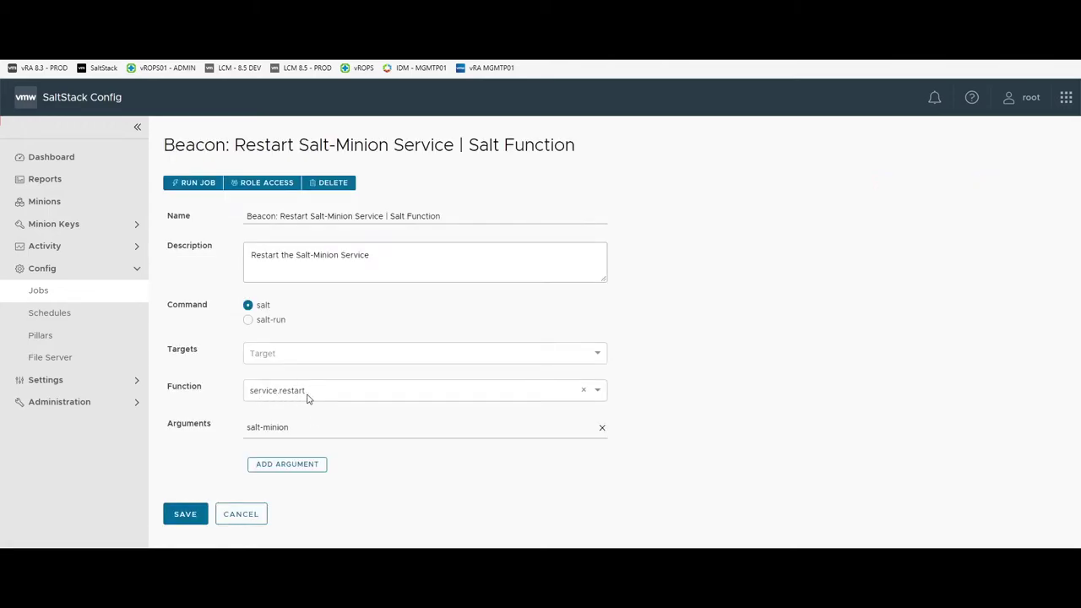
click(304, 429)
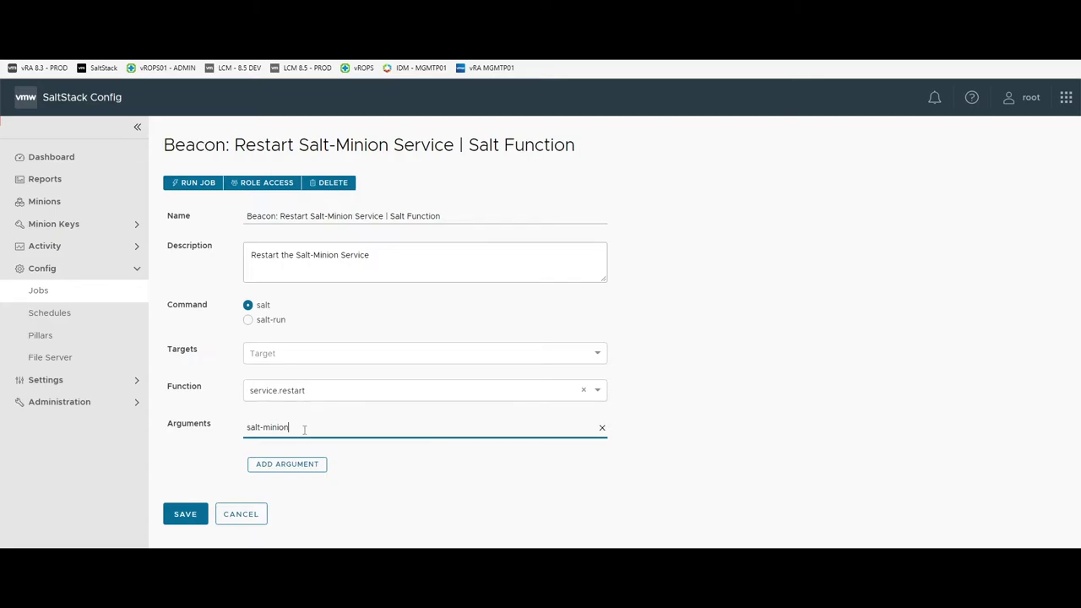
click(259, 519)
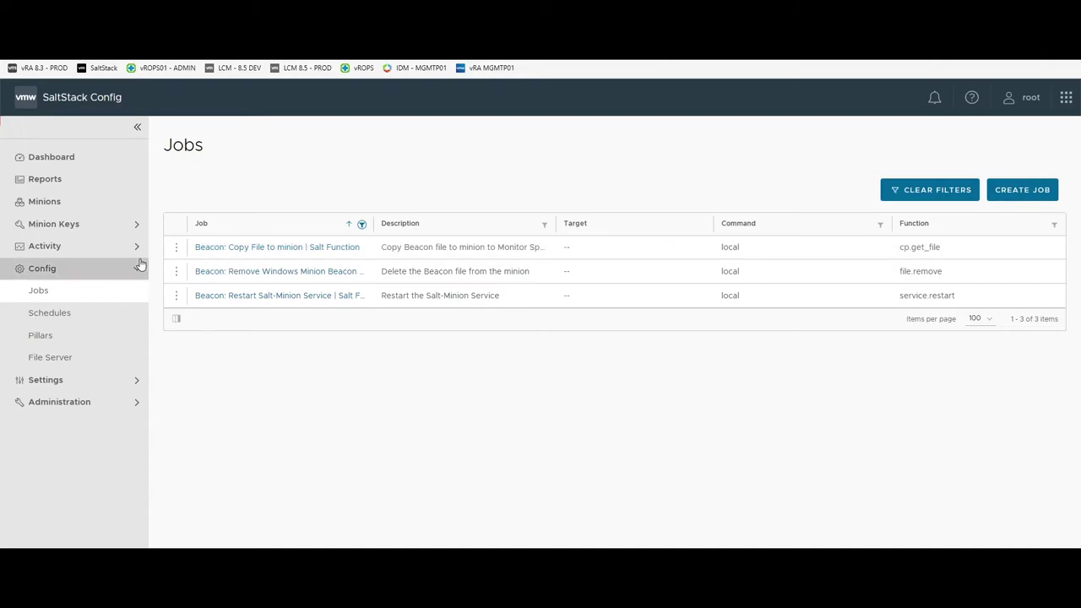
Open /minions/beacon.conf from the base environment on the File Server and examine its service beacon entries, especially the Spooler block
click(85, 361)
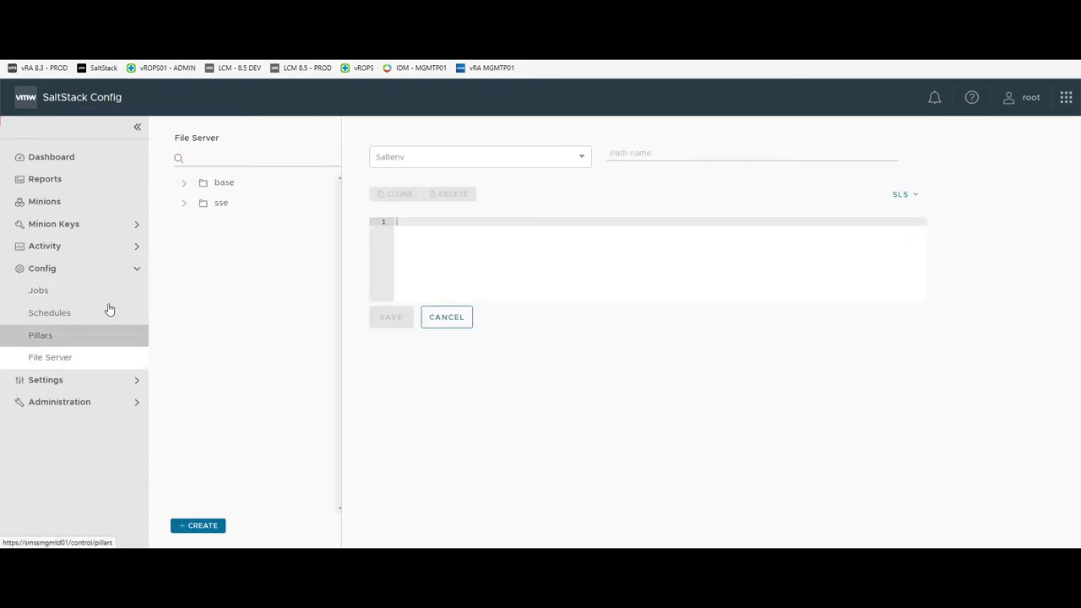
click(184, 183)
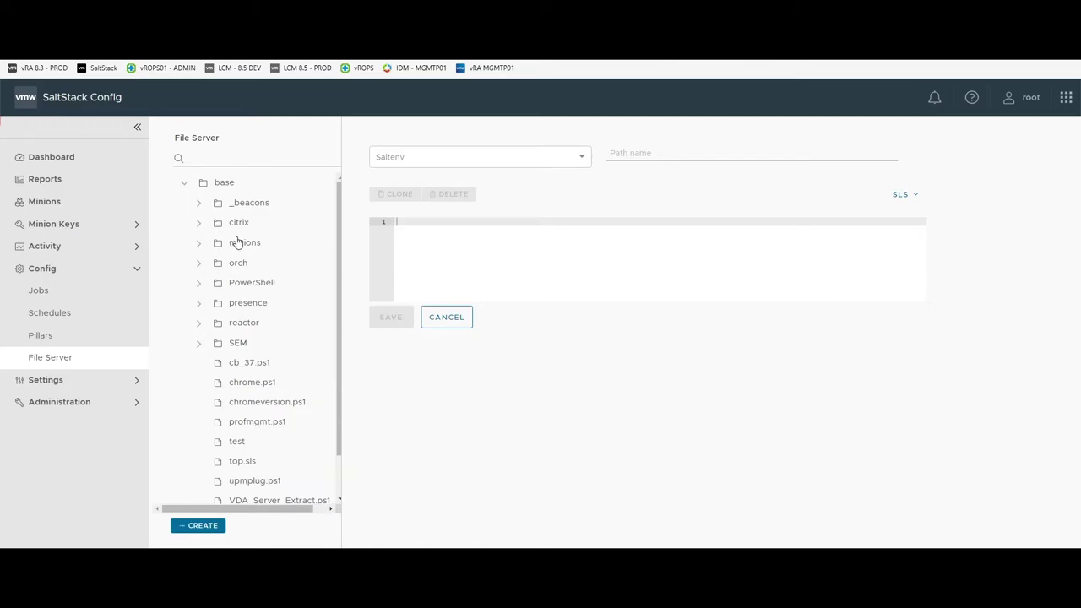
click(241, 242)
click(262, 264)
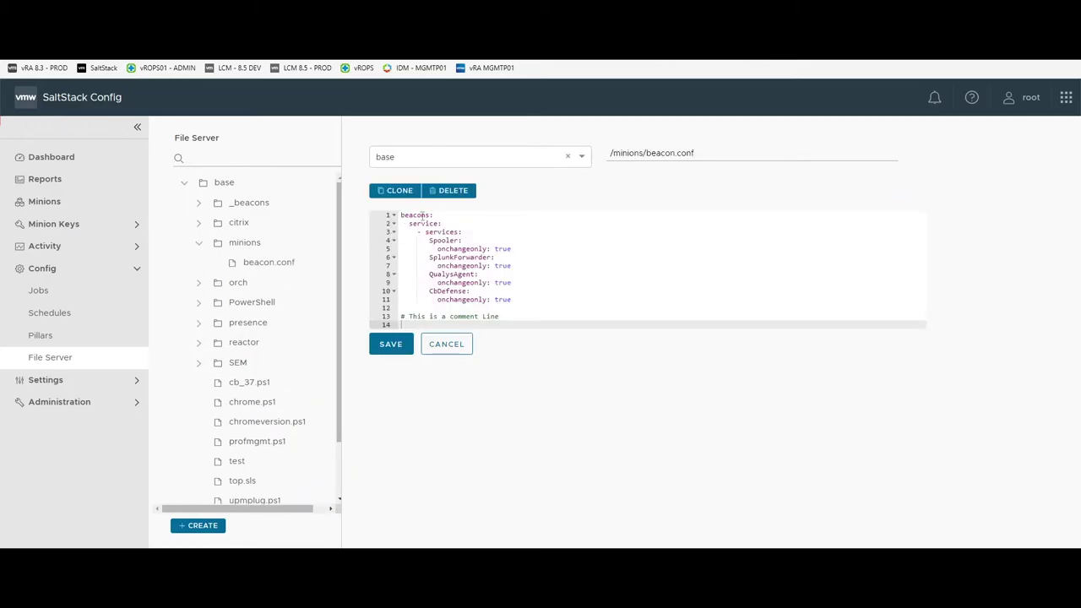
click(457, 223)
click(471, 231)
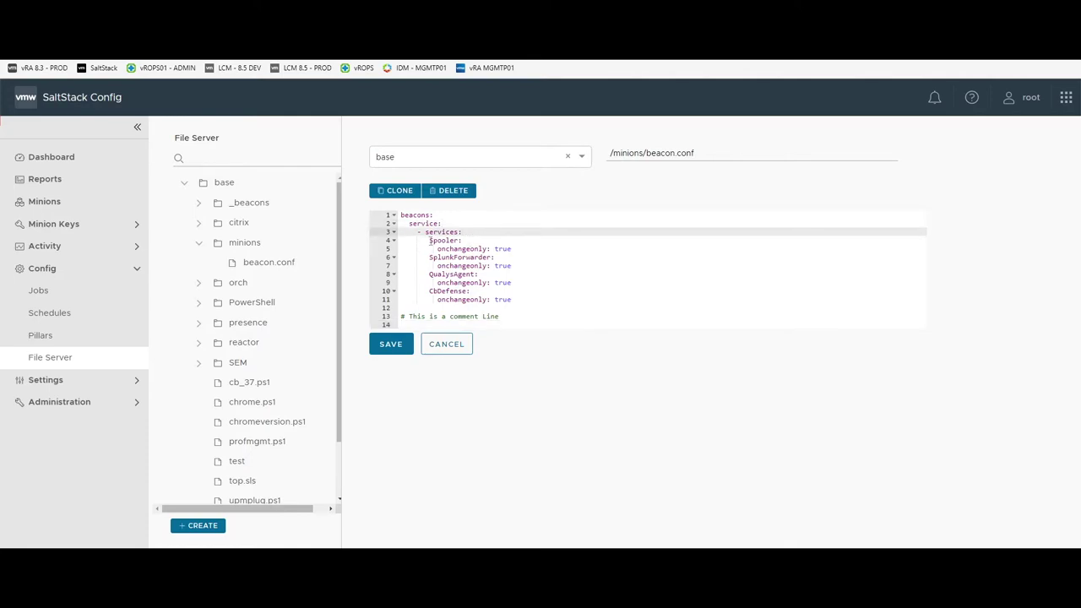
drag(430, 241, 521, 248)
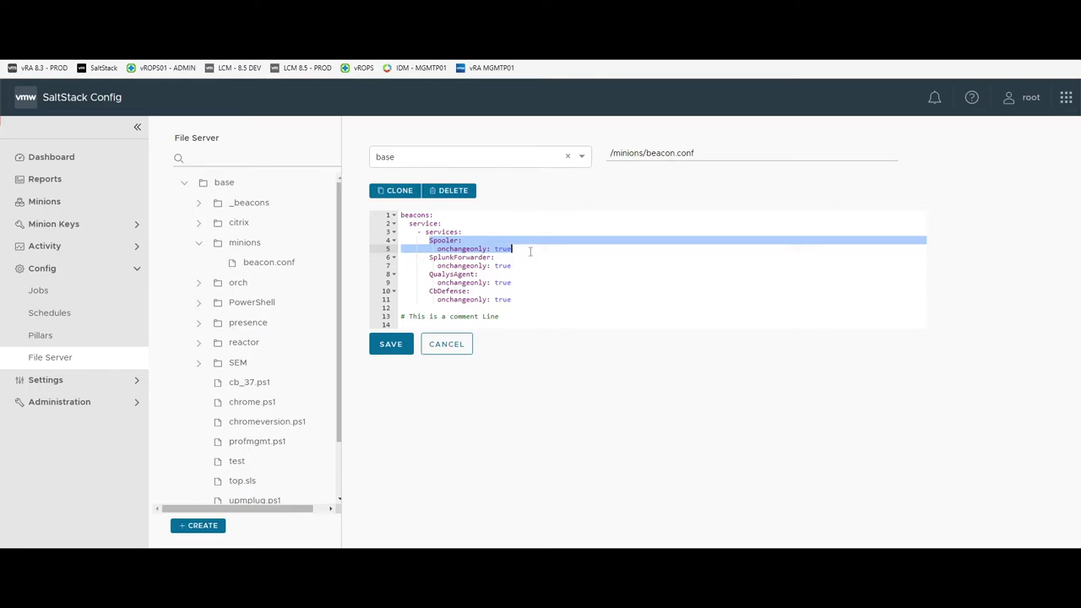
click(530, 251)
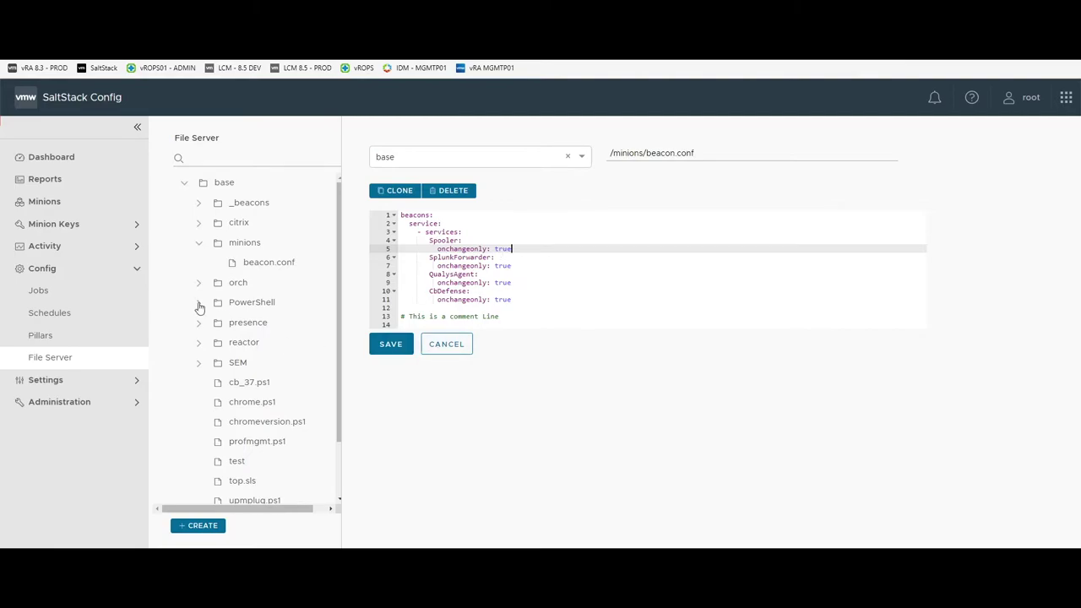
Return to the jobs list and run "Beacon: Copy File to minion | Salt Function" against the DBH-210 target
click(110, 297)
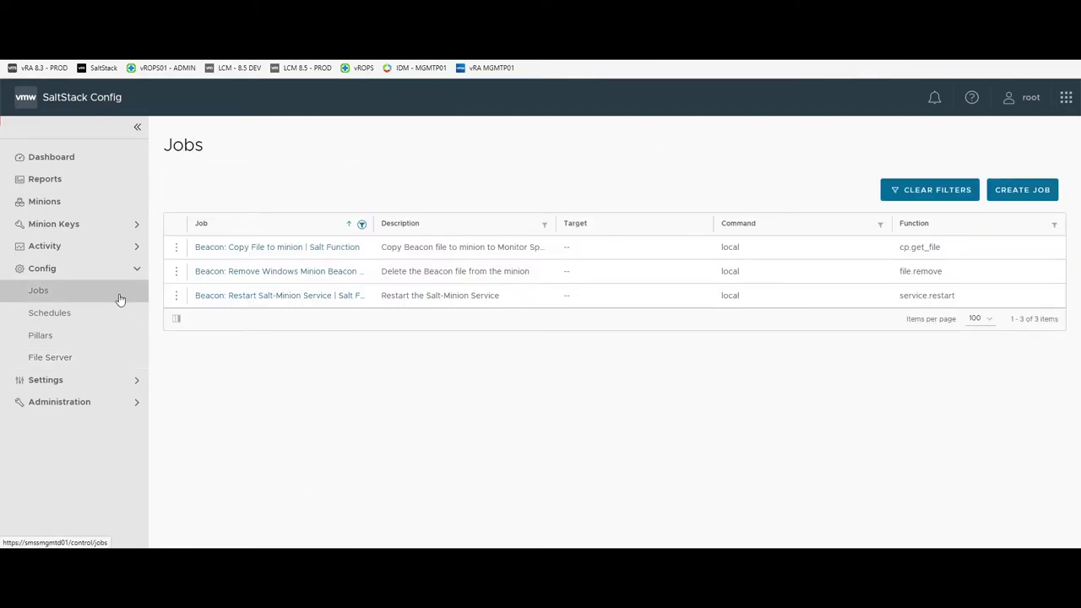
click(177, 248)
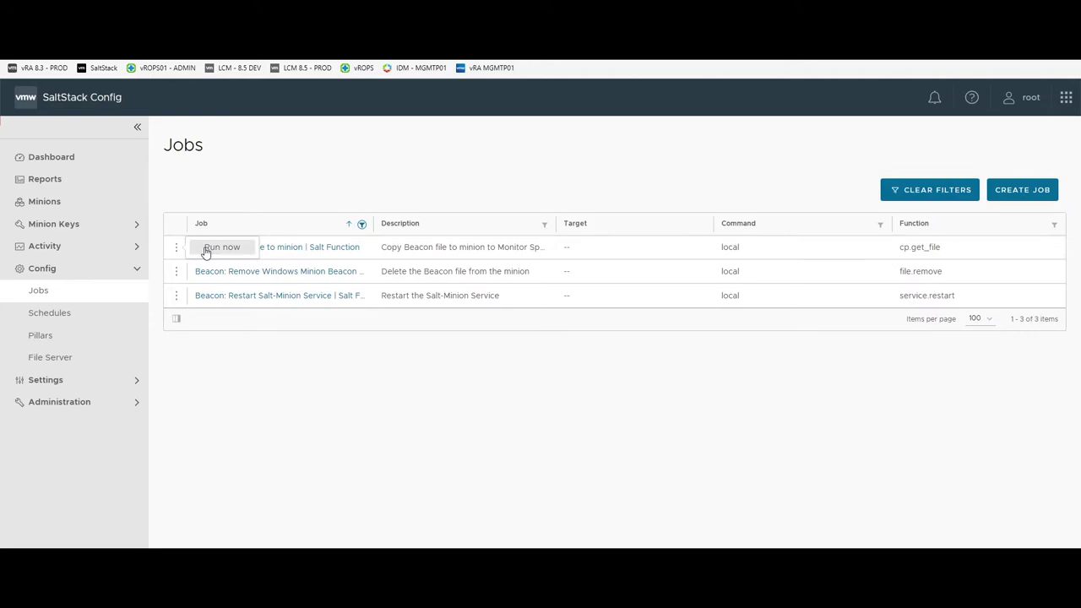
click(207, 246)
click(448, 280)
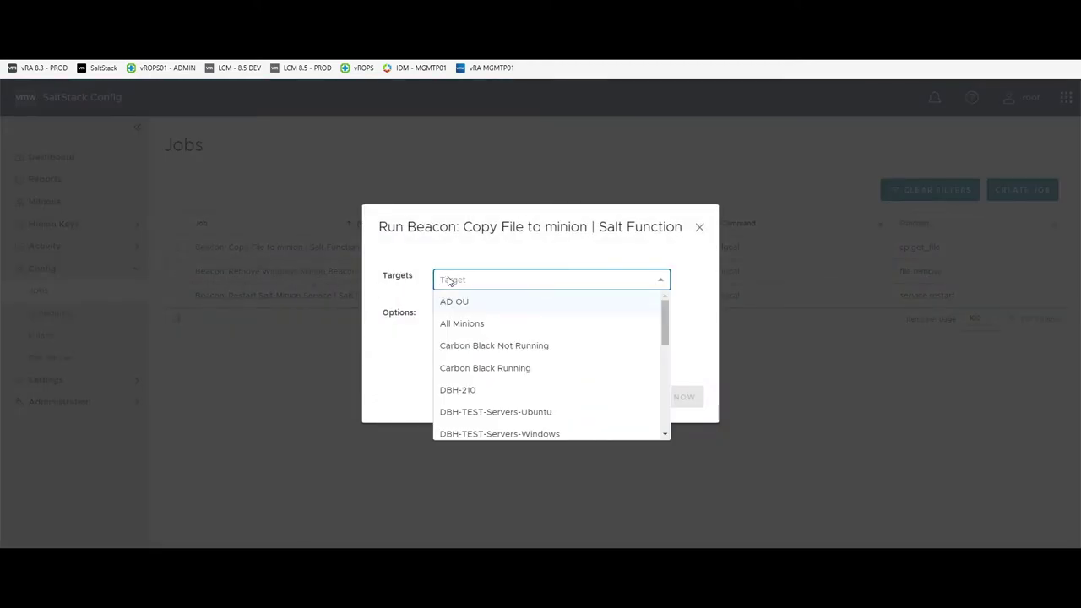
text(dbh)
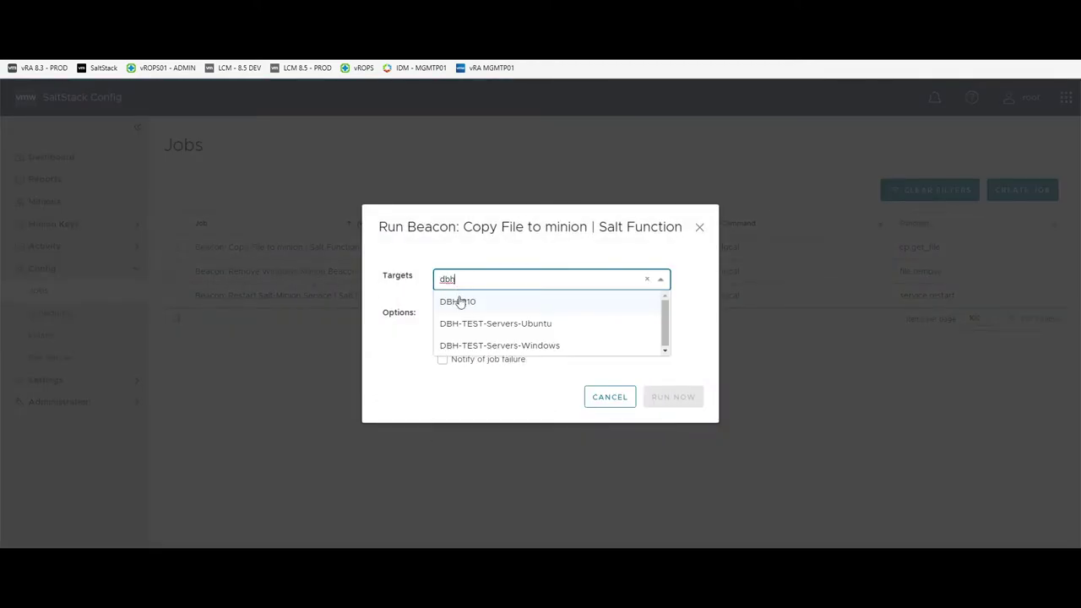
click(461, 304)
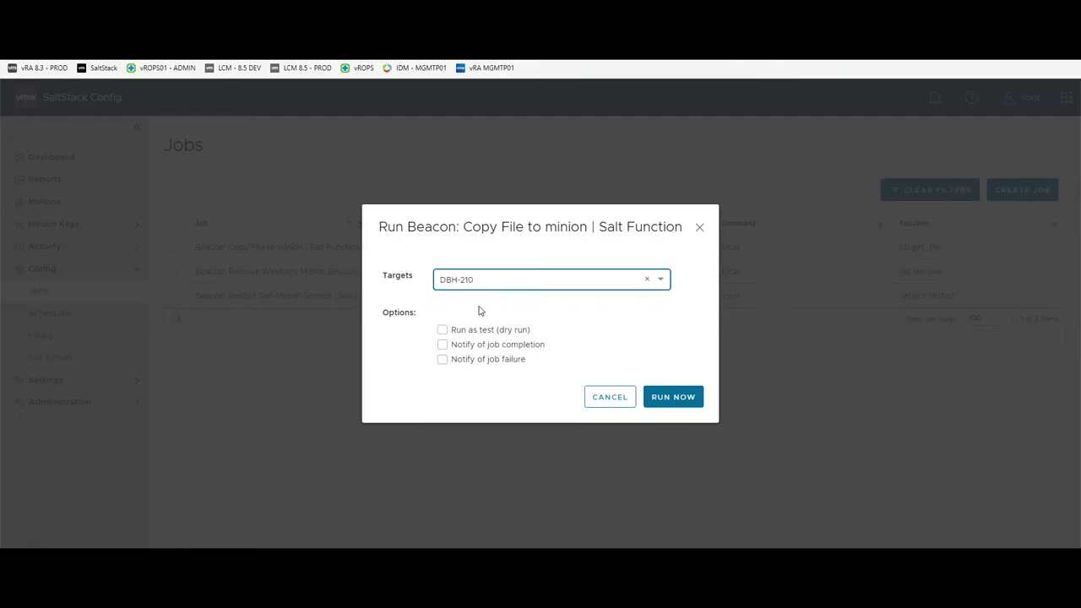
click(674, 397)
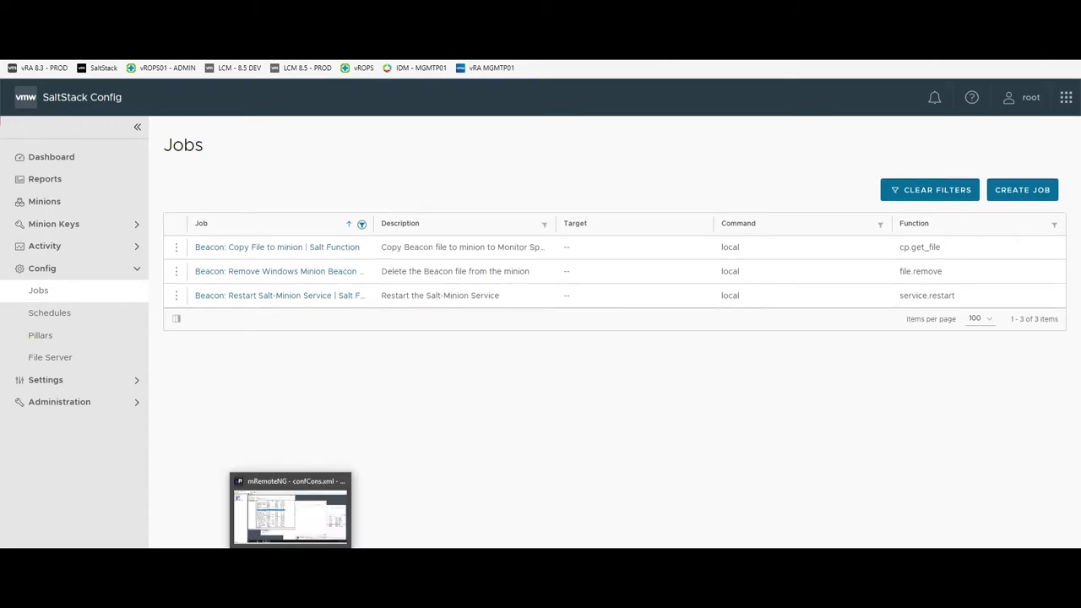
Switch to the DBH-210 remote session, inspect beacon.conf in C:\salt\conf\minion.d, and close the file
click(291, 558)
double_click(401, 220)
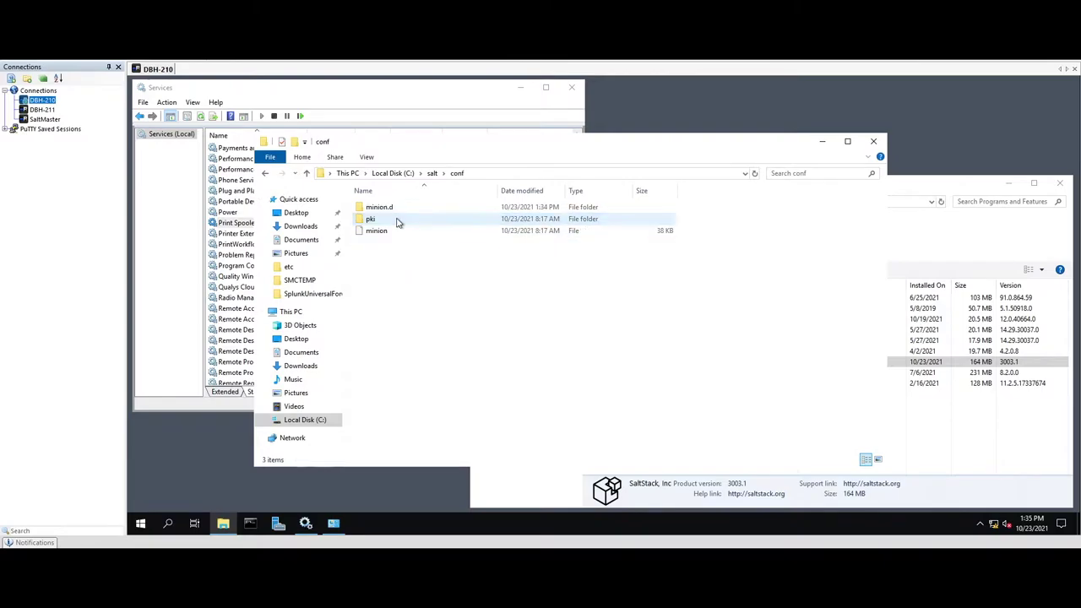
double_click(397, 209)
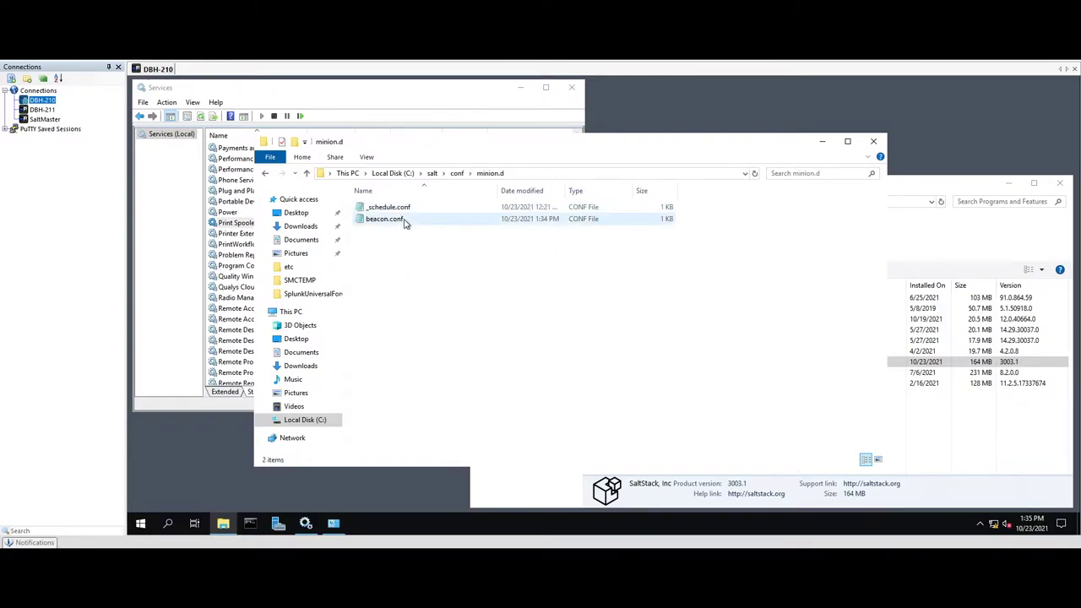
double_click(404, 221)
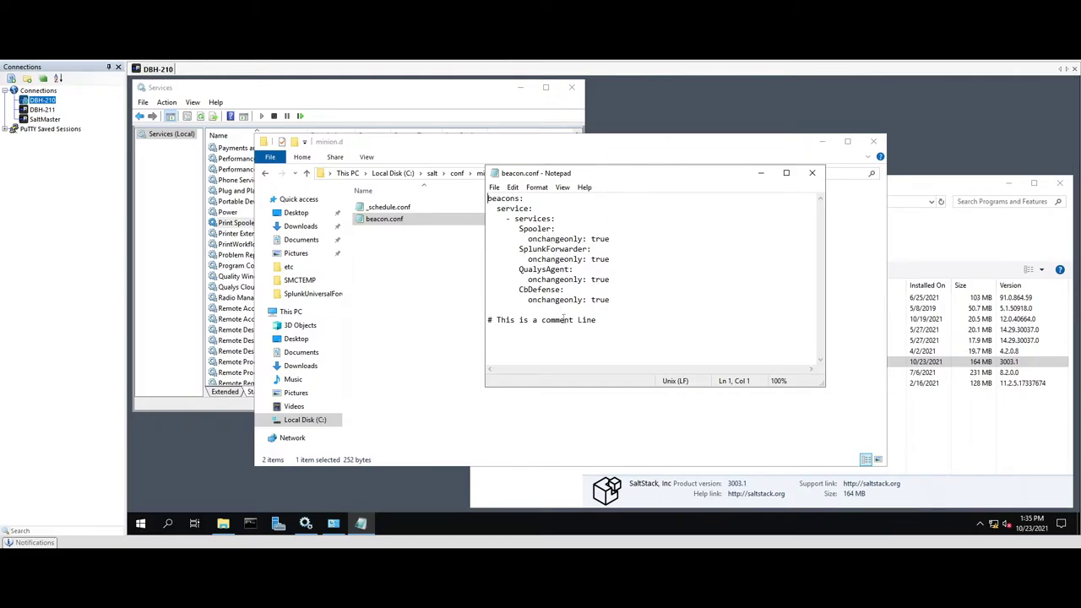
click(816, 173)
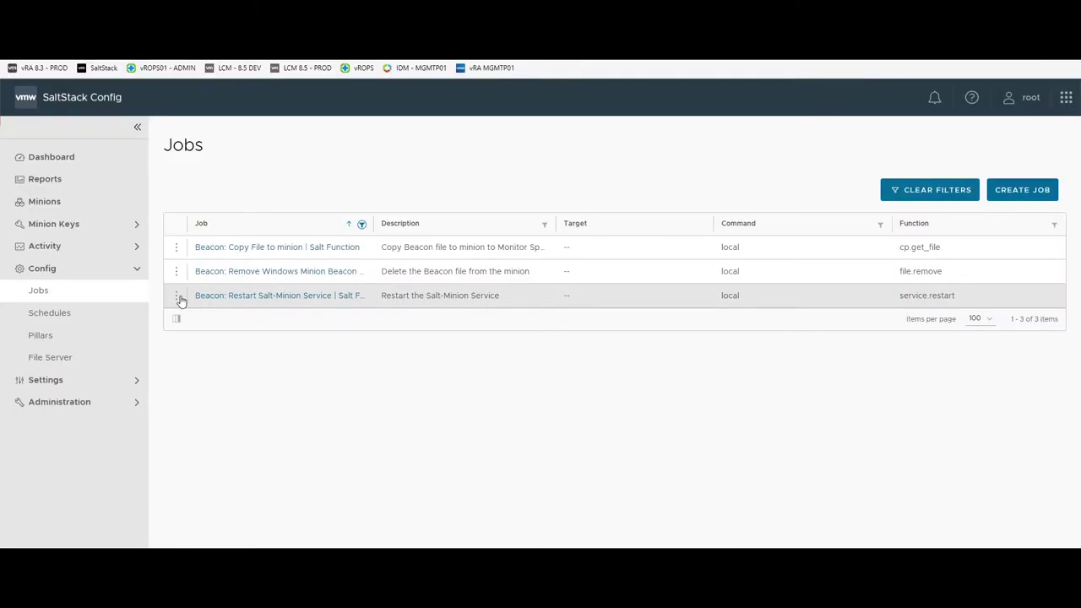
Run "Beacon: Restart Salt-Minion Service | Salt Function" against the DBH-210 target
click(178, 298)
click(205, 297)
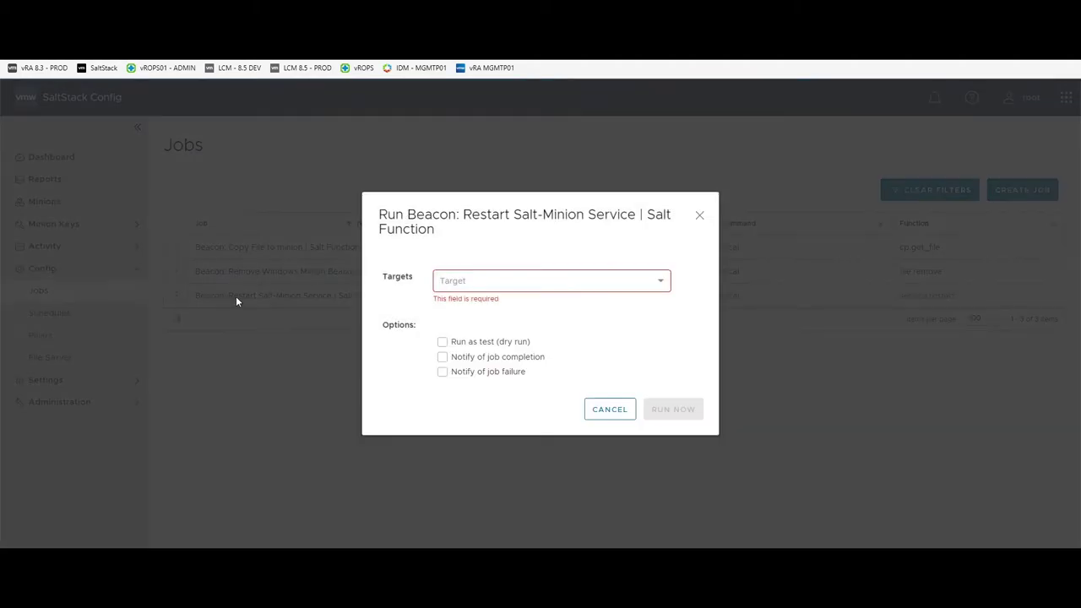
click(470, 284)
text(dbh)
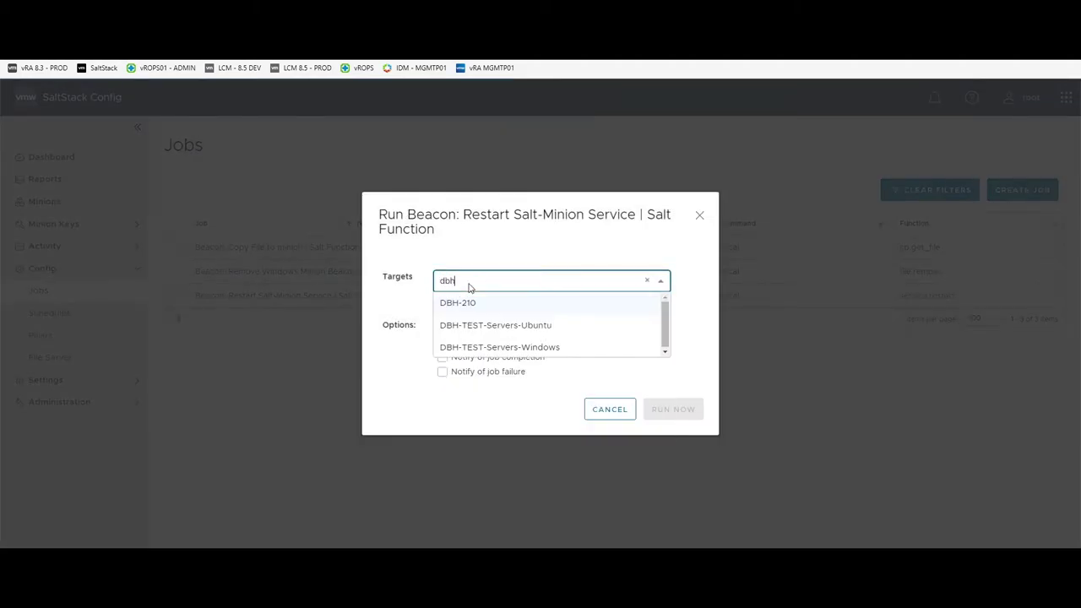
click(485, 303)
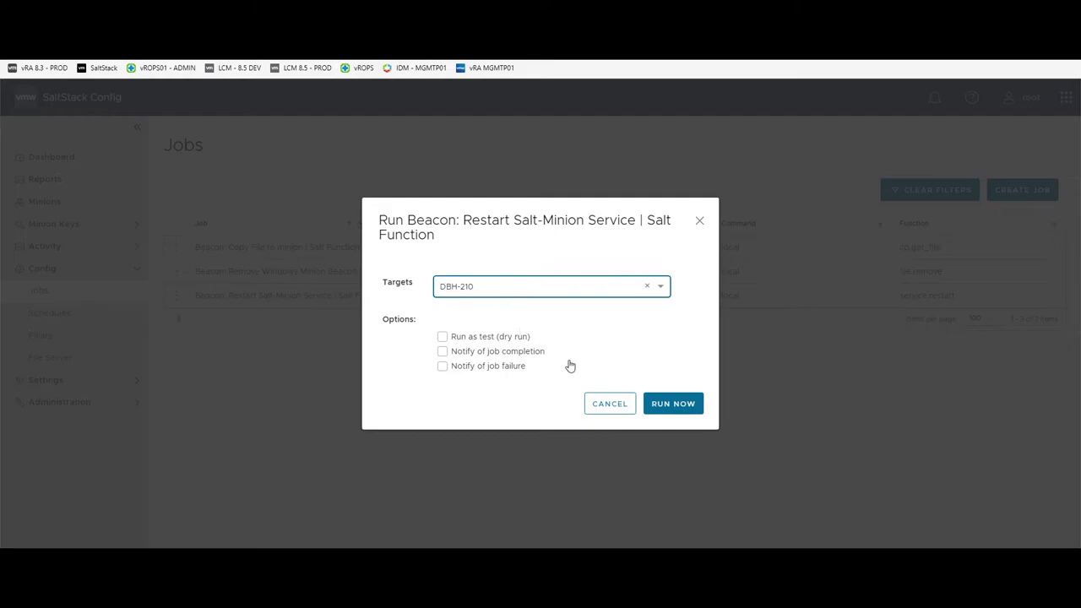
click(654, 406)
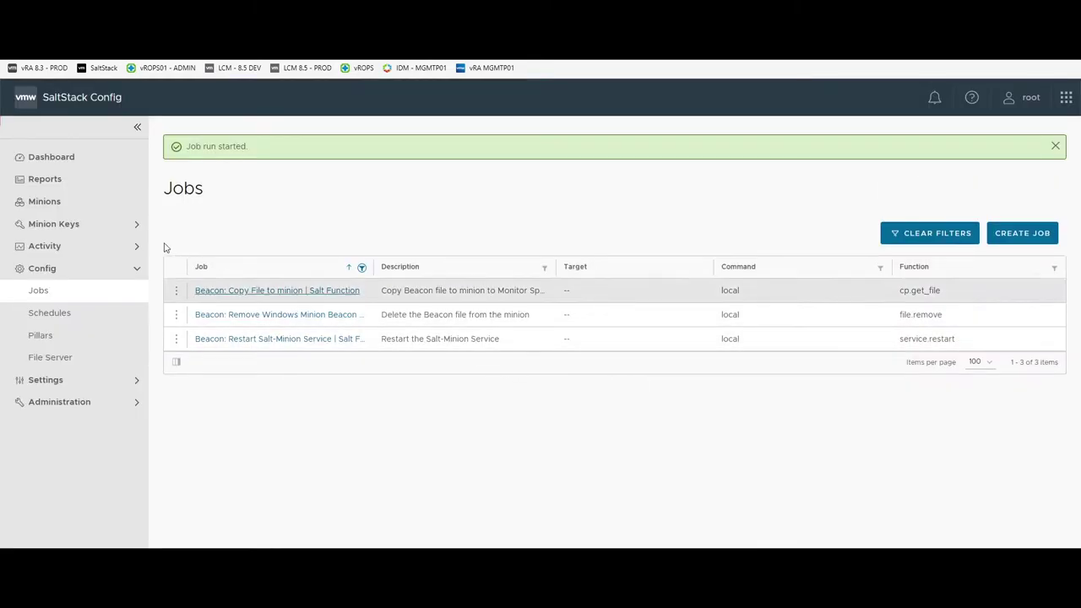
Open the results of the in-progress service.restart run on DBH-210 and check its job info
click(133, 247)
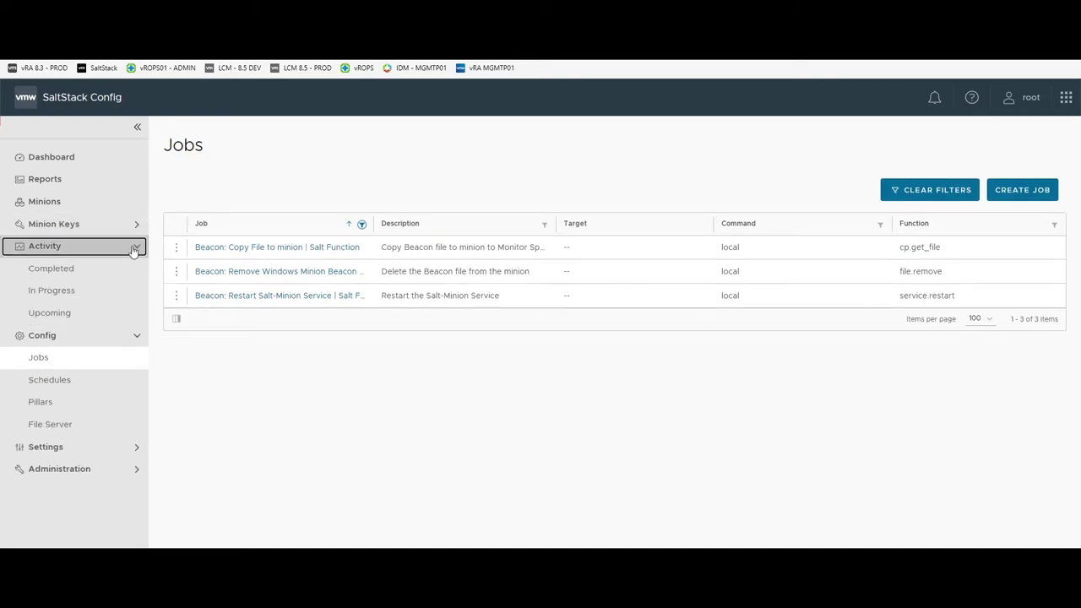
click(119, 289)
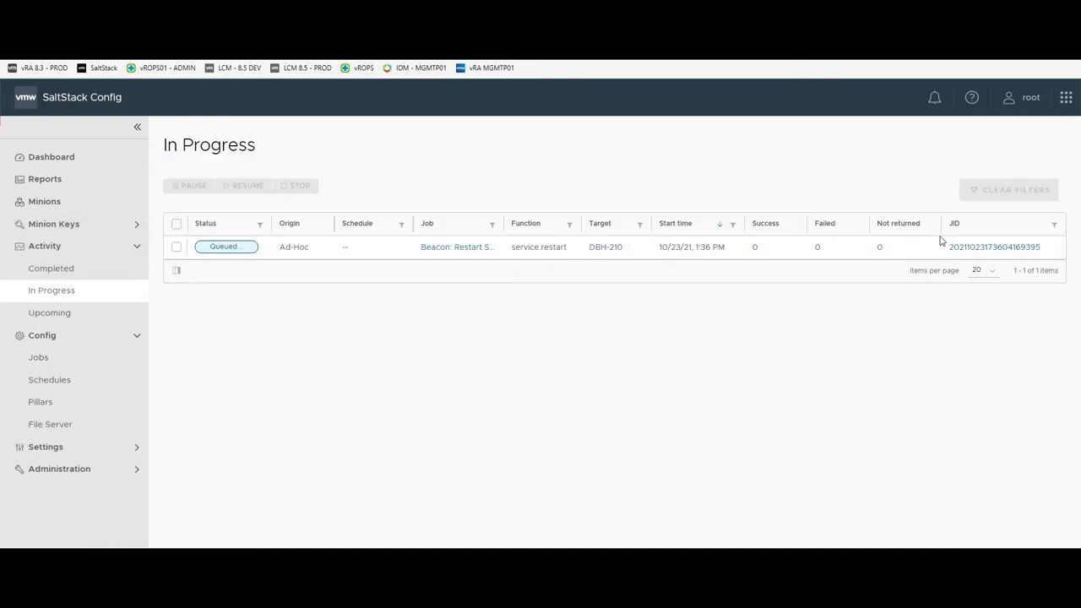
click(981, 247)
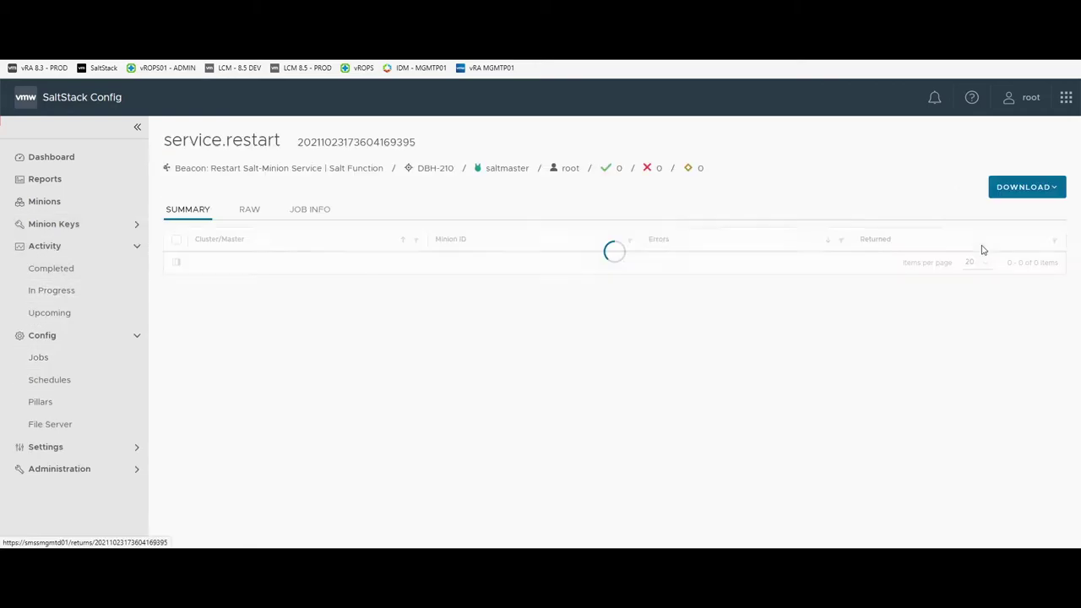
click(309, 213)
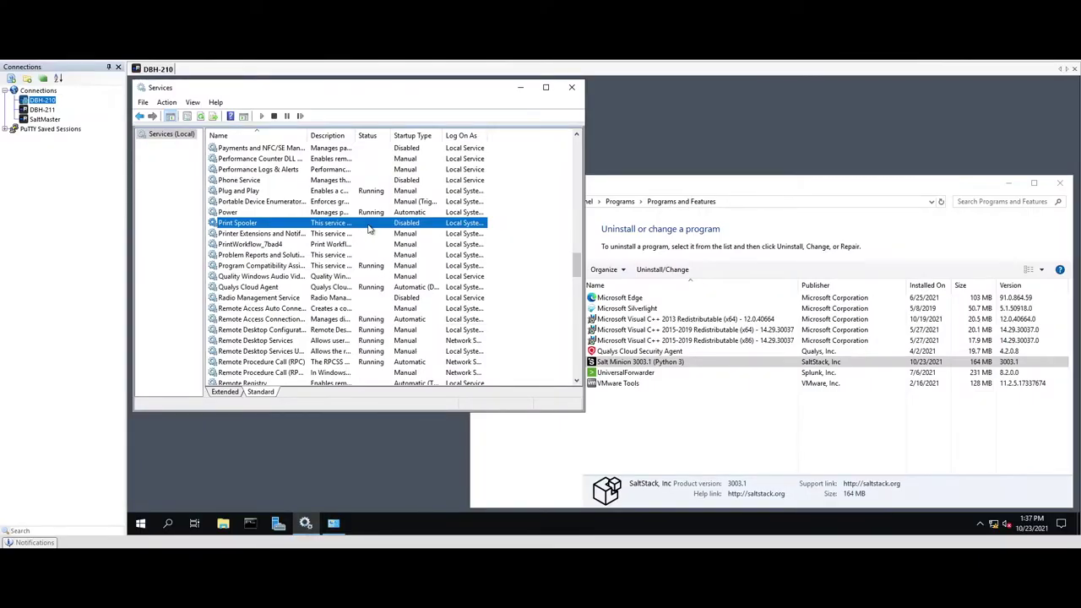
Switch to the DBH-210 remote session, set the Print Spooler service's startup type to Automatic, and start it
click(201, 118)
right_click(374, 226)
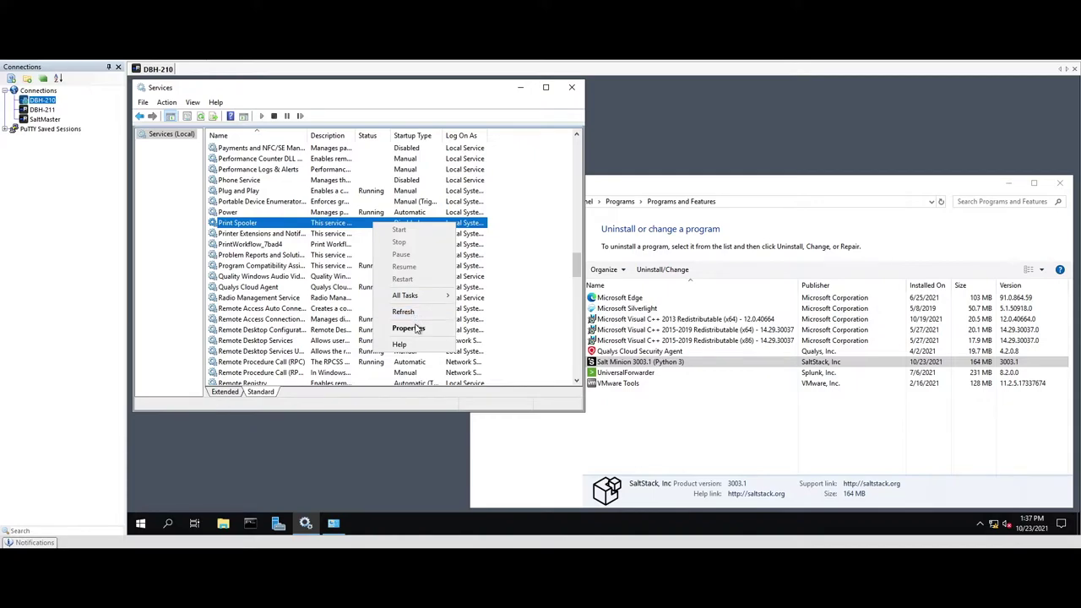
click(414, 328)
click(359, 241)
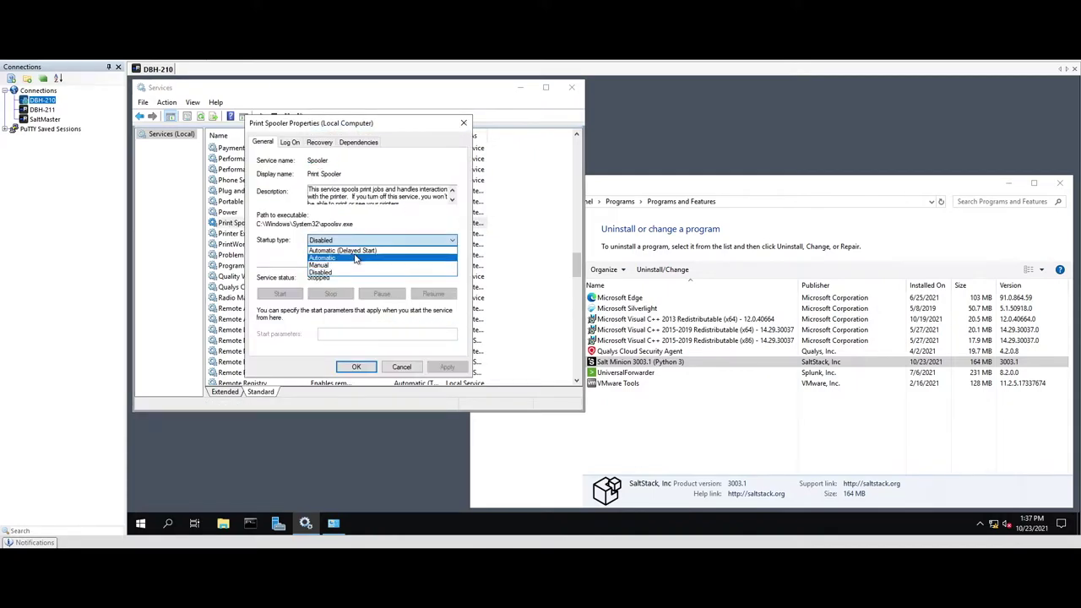
click(355, 258)
click(440, 367)
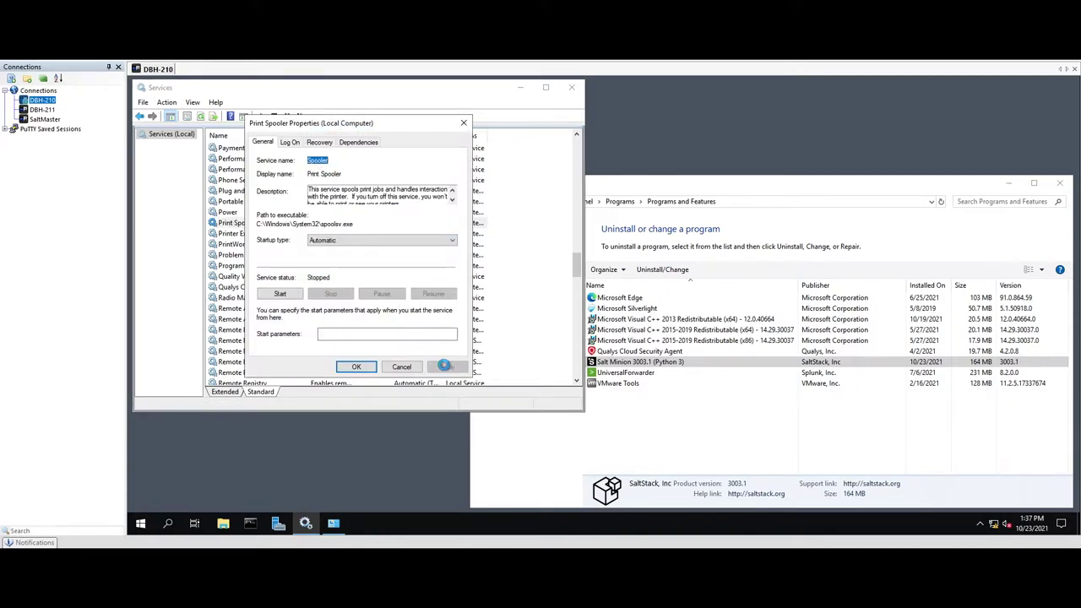
click(356, 367)
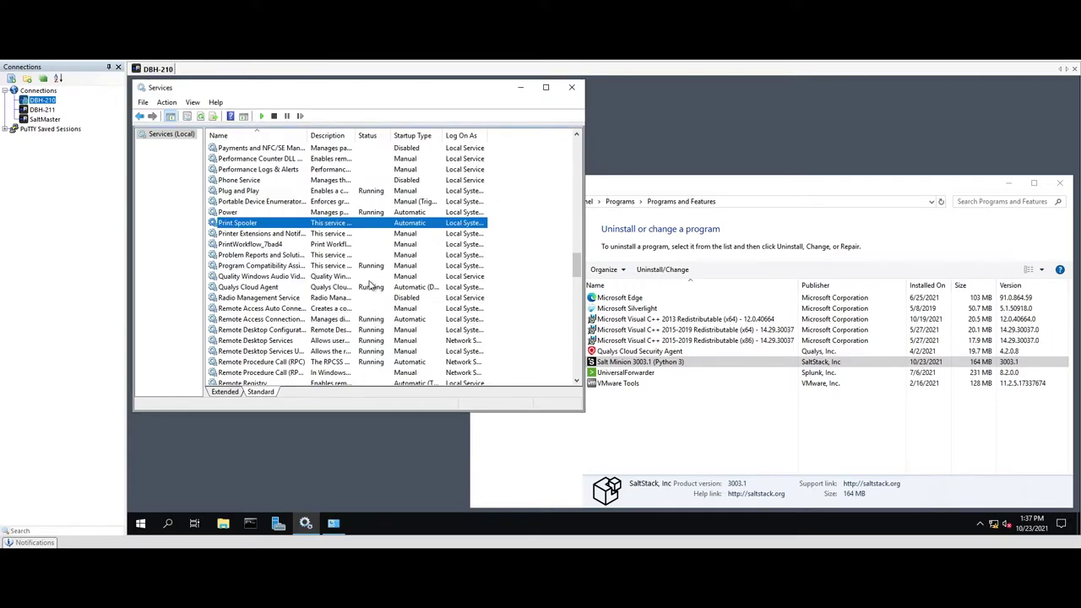
right_click(361, 224)
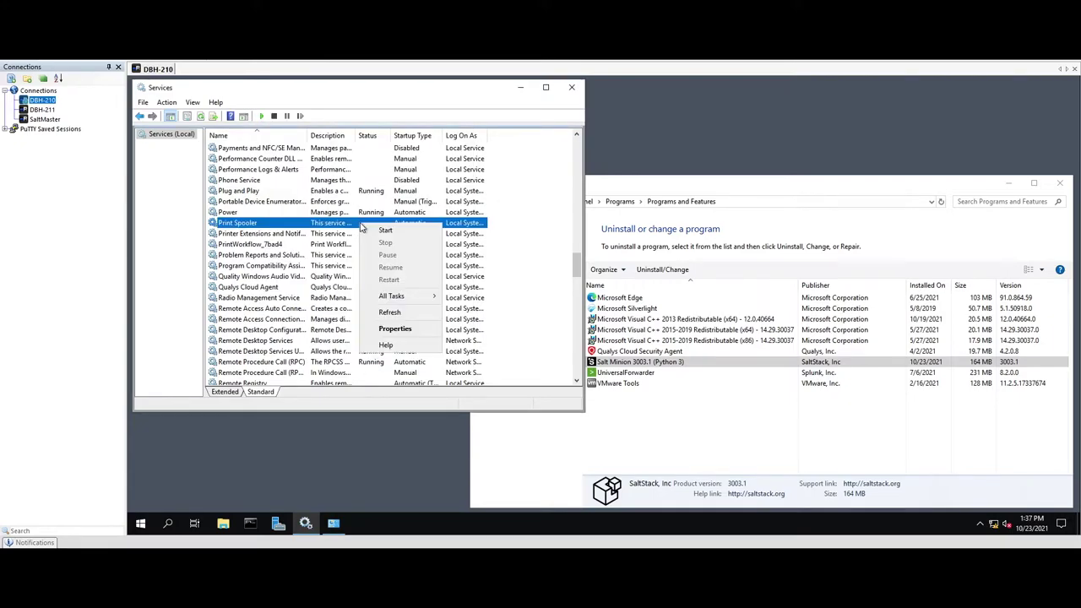
click(385, 232)
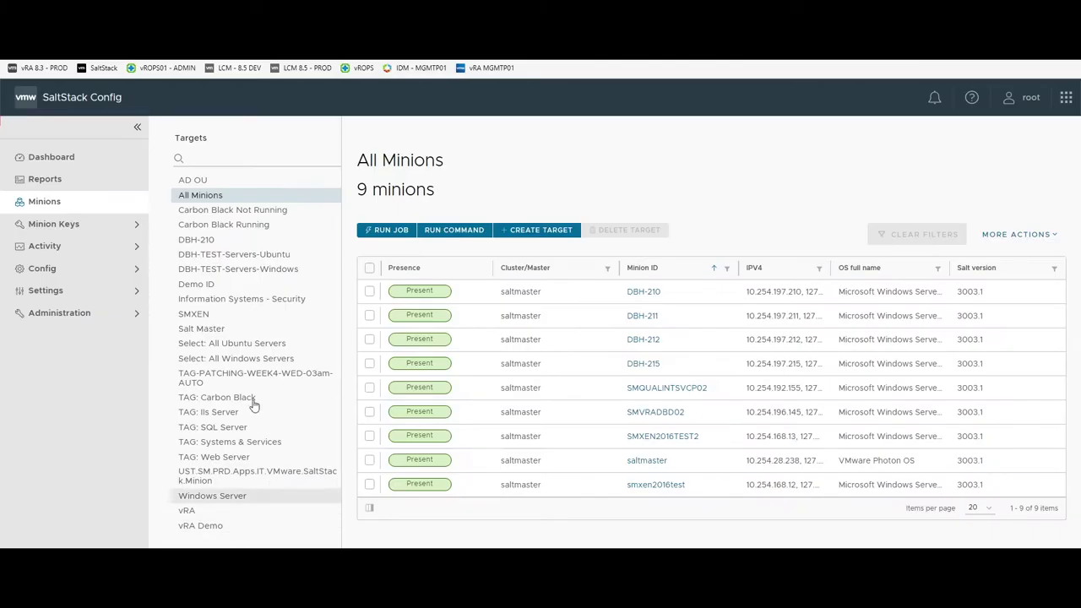
Back in SaltStack Config, open /reactor/reactor.conf from the base environment on the File Server and examine its Spooler beacon reaction
click(98, 269)
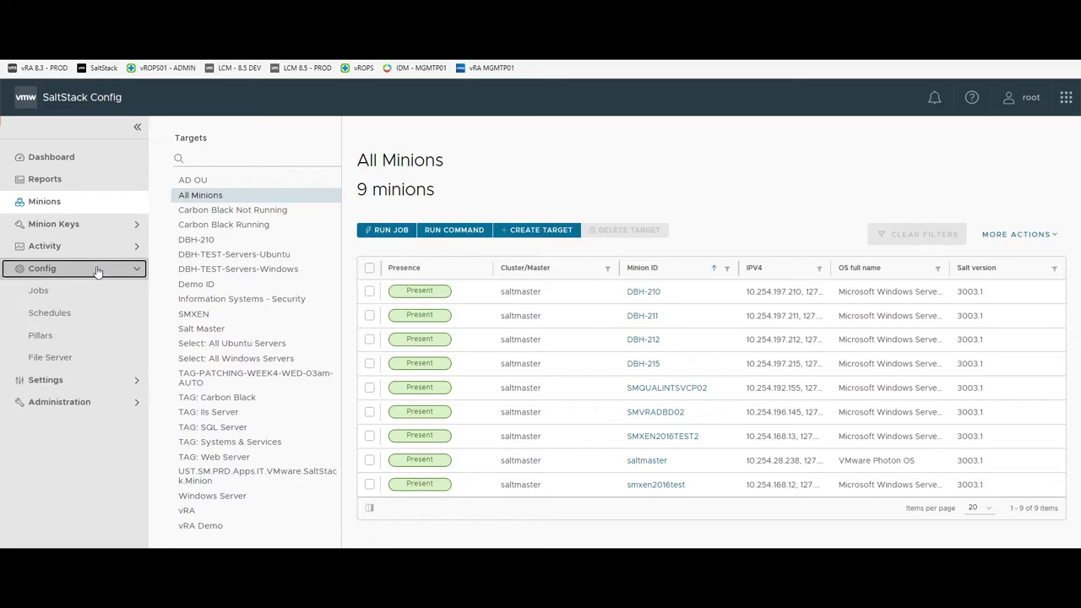
click(75, 362)
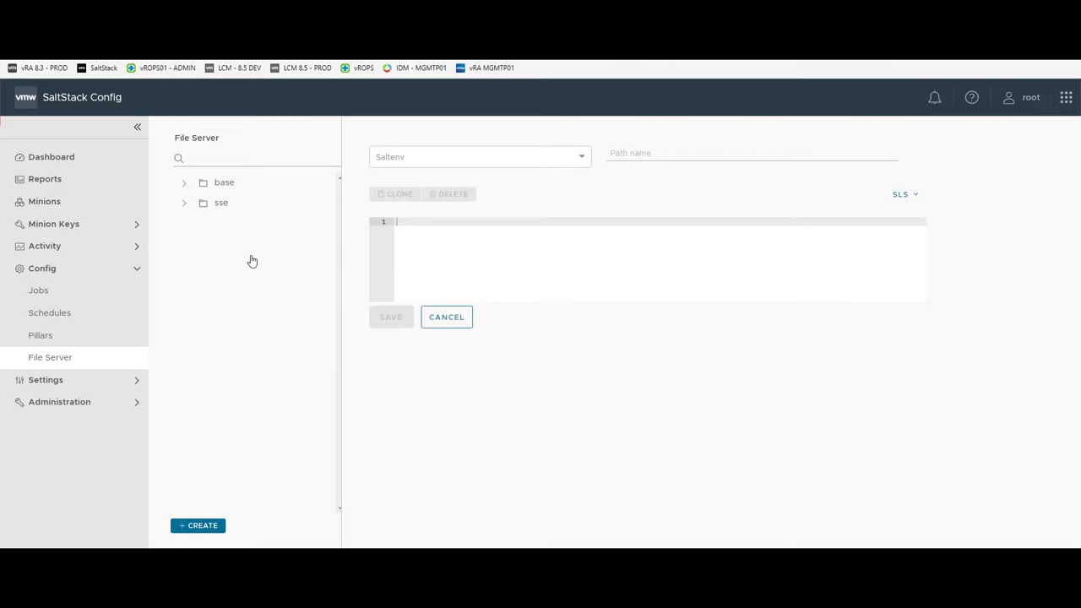
click(185, 184)
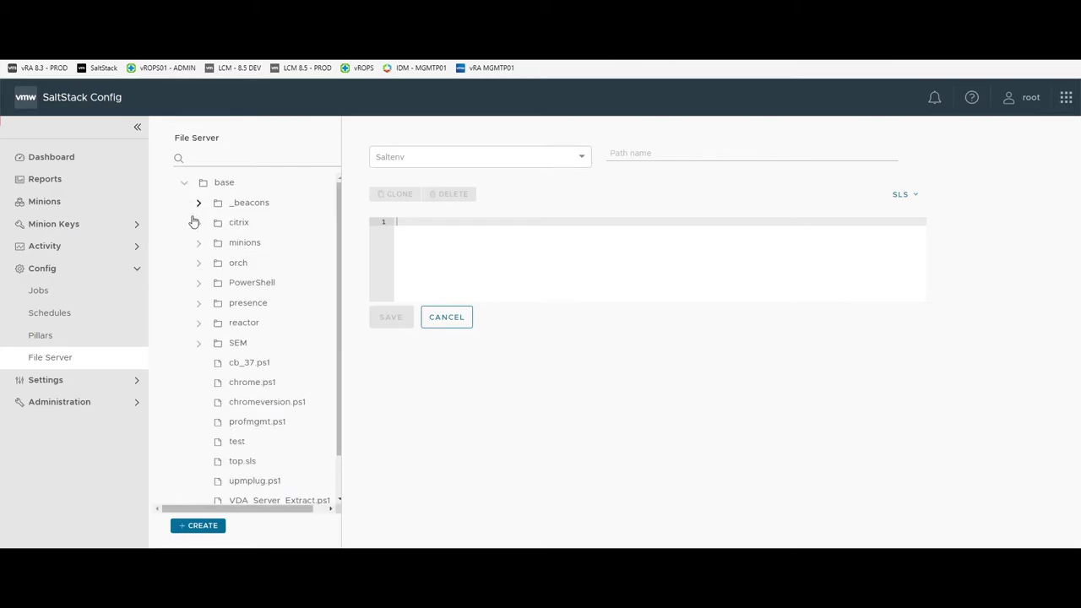
click(204, 323)
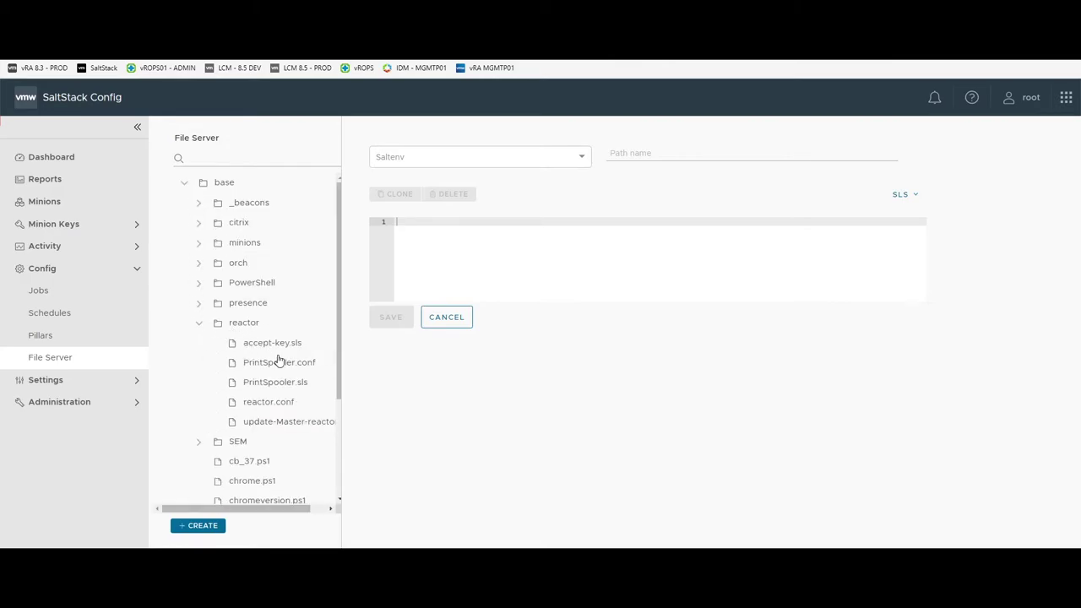
click(286, 402)
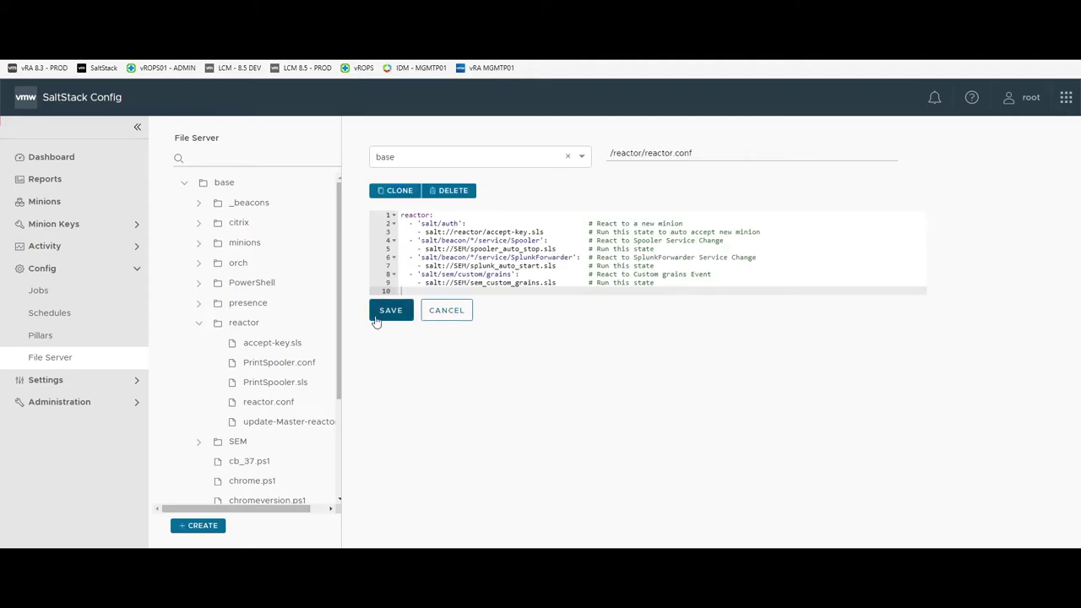
drag(419, 240, 656, 249)
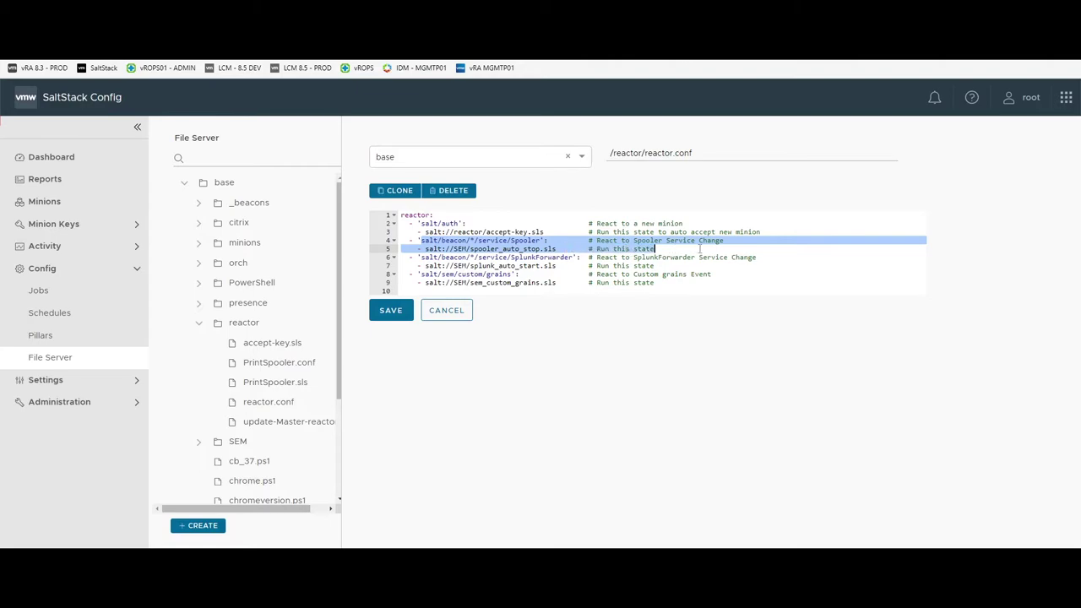
click(561, 249)
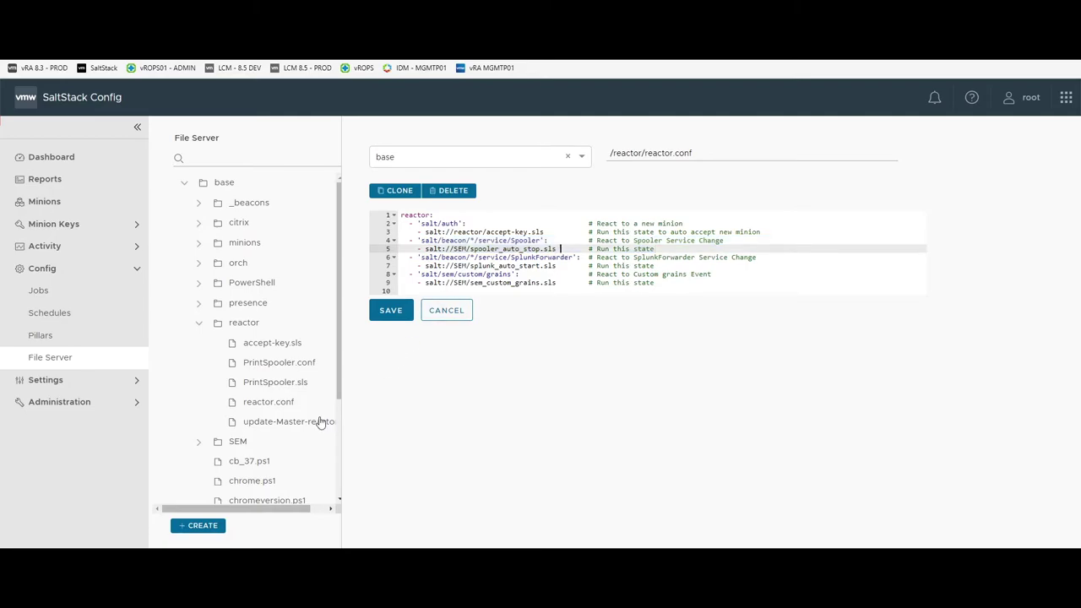
Open spooler_auto_stop.sls in the base environment's SEM folder to examine the state the reactor runs
click(198, 442)
scroll(199, 444, down, 2)
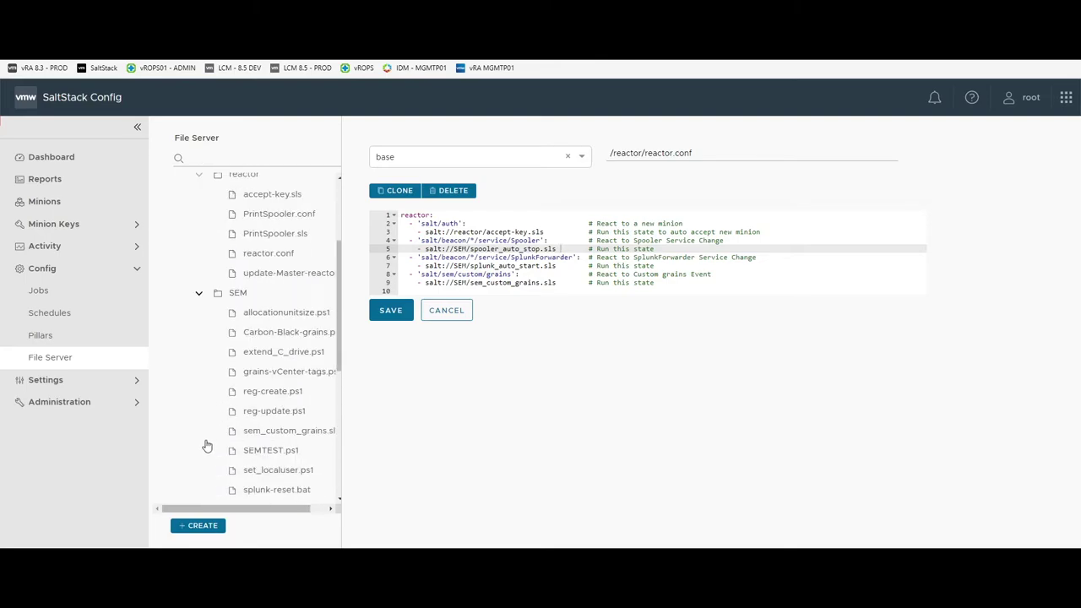
scroll(265, 465, down, 1)
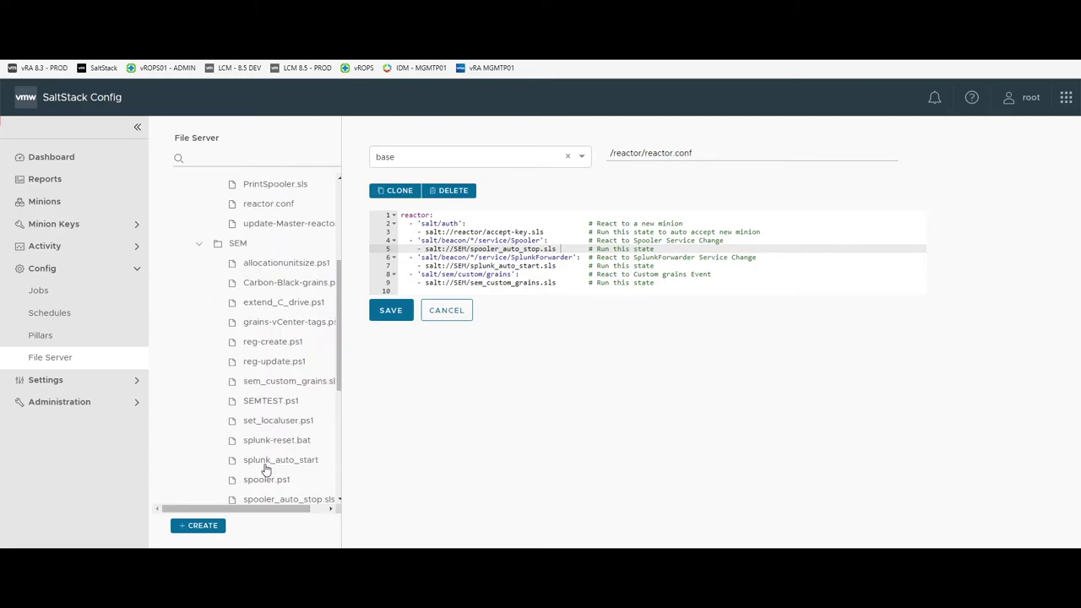
scroll(269, 480, down, 1)
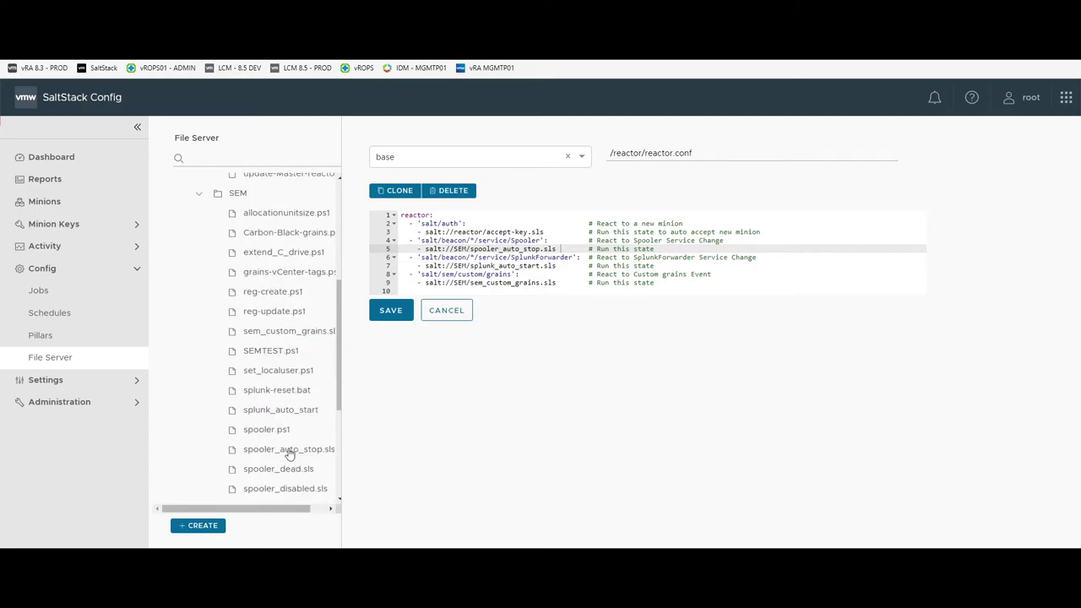
click(287, 449)
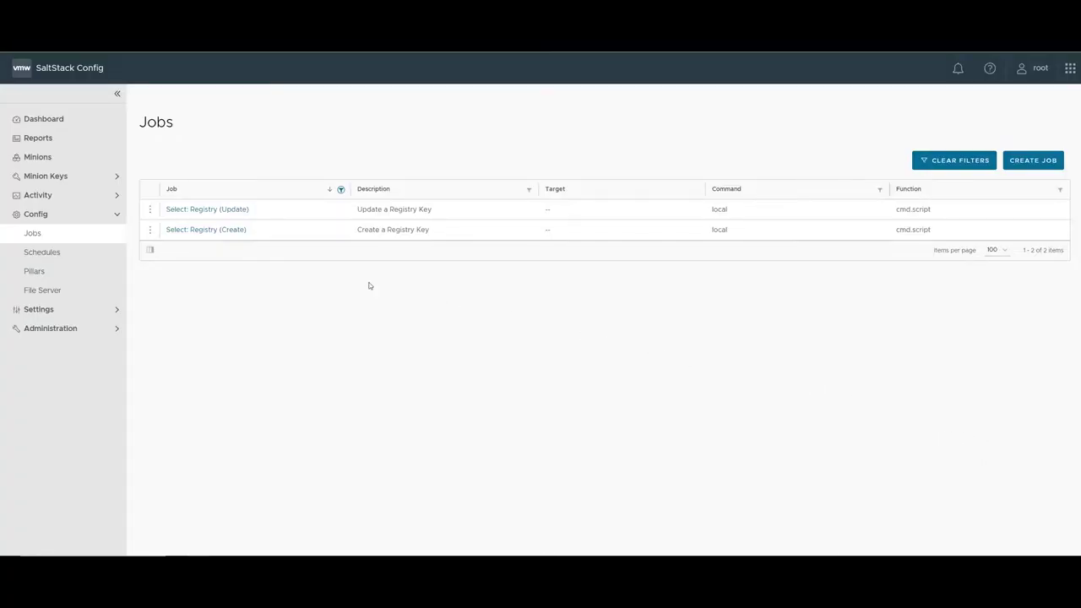
Review the functions and arguments of the "Select: Registry (Update)" and "Select: Registry (Create)" jobs, closing each without saving
click(67, 239)
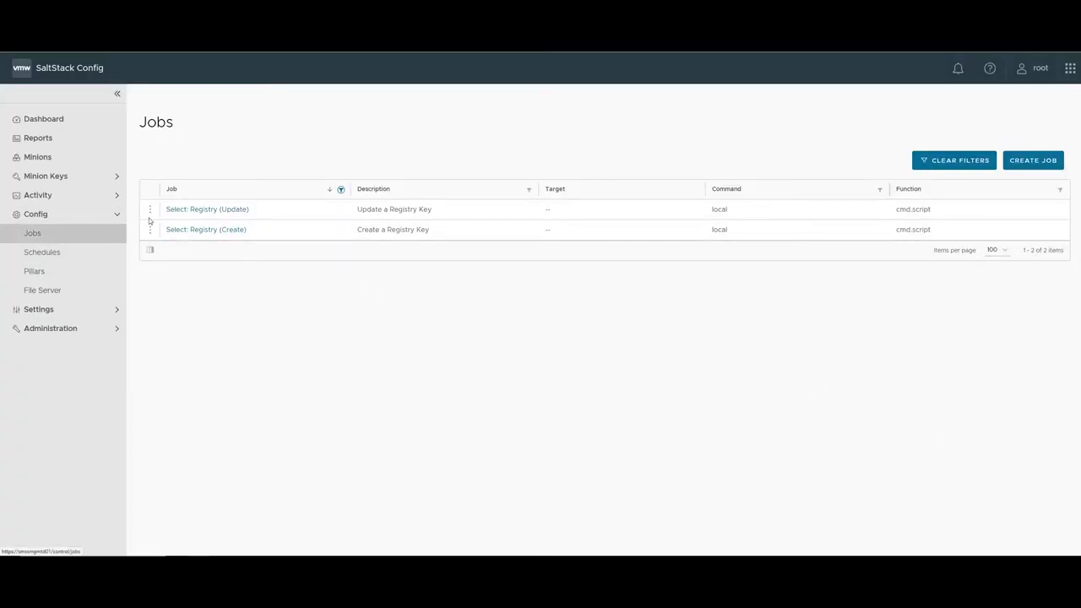
click(201, 210)
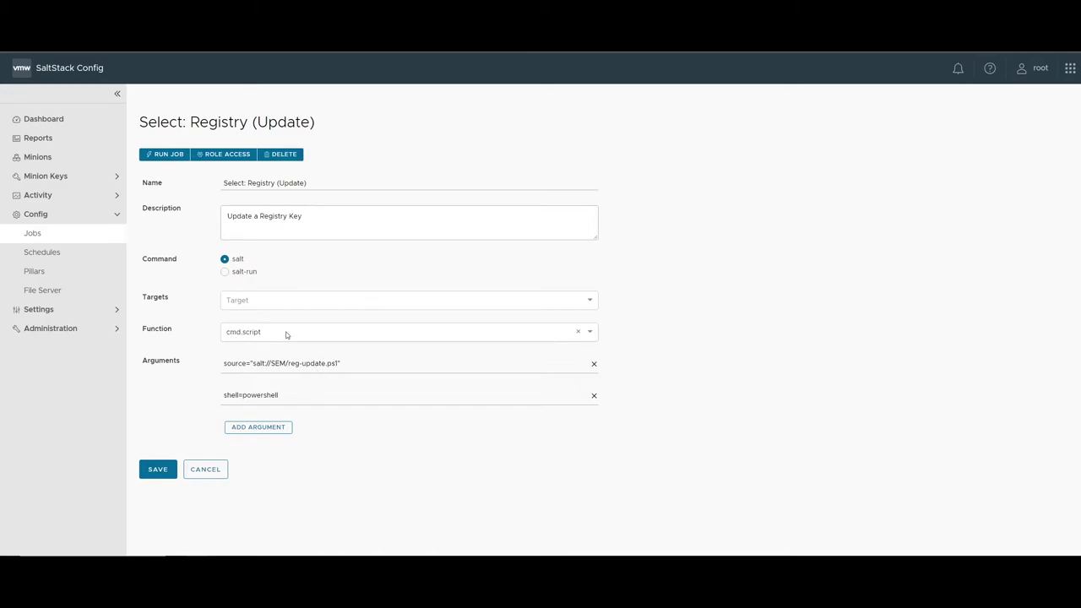
click(223, 469)
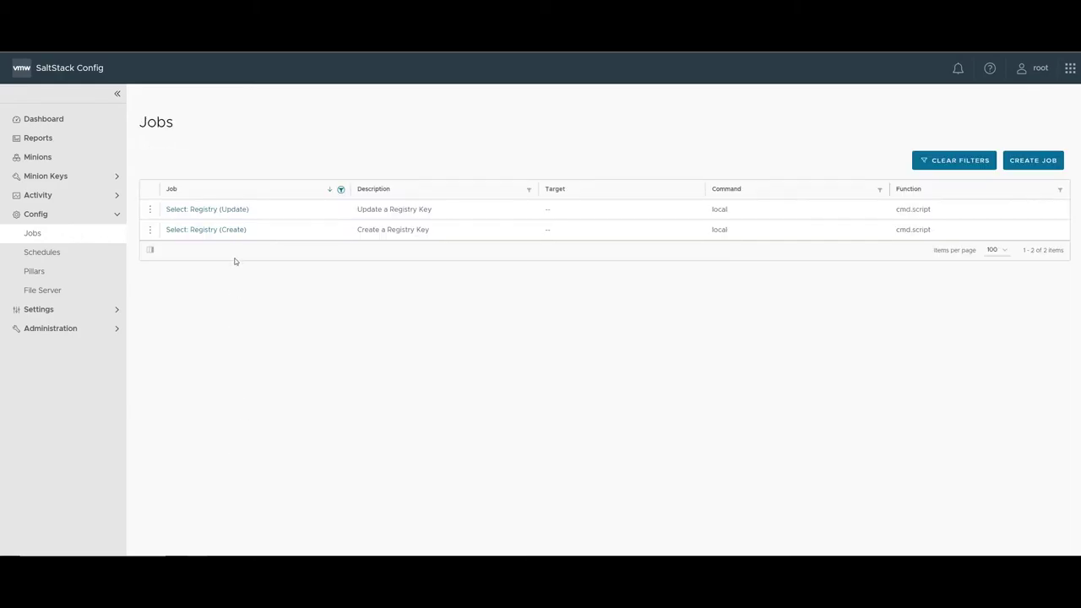
click(234, 231)
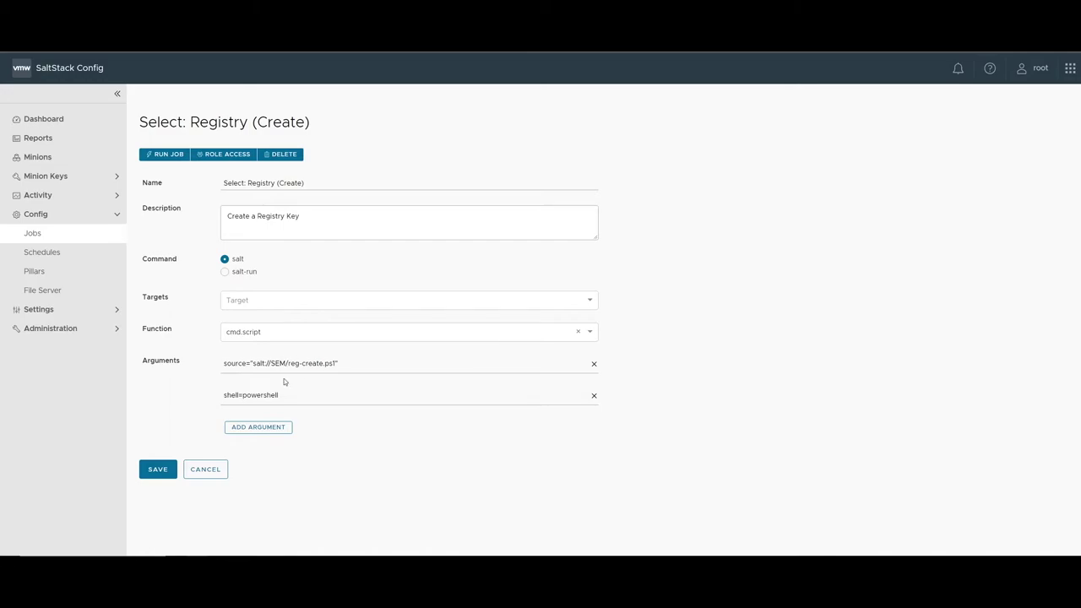
click(214, 473)
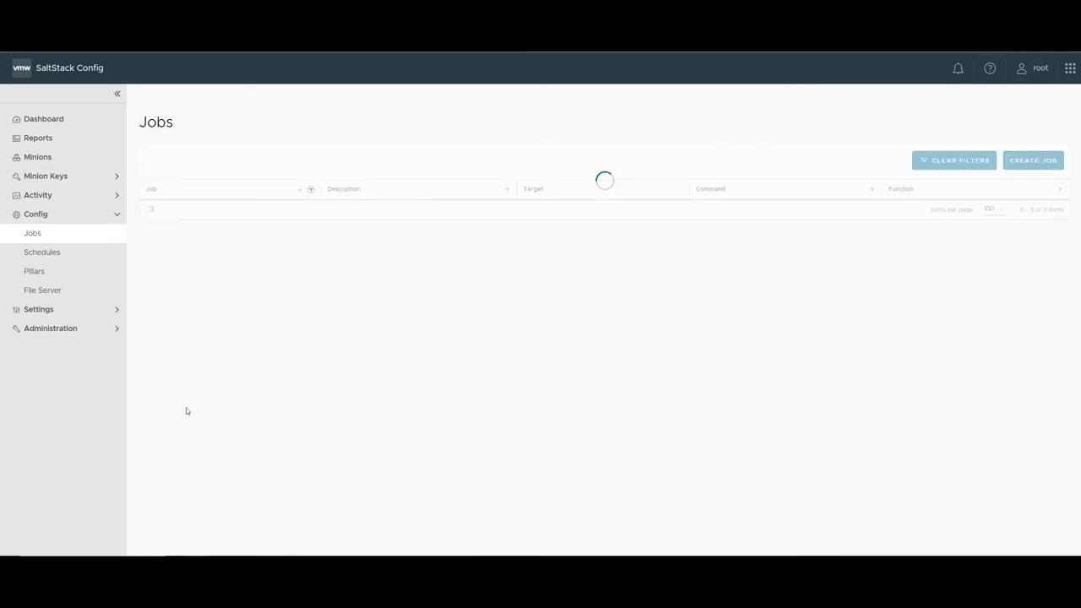
Open reg-create.ps1 and reg-update.ps1 from the SEM folder of the base environment on the File Server and compare their registry commands
click(66, 296)
click(157, 140)
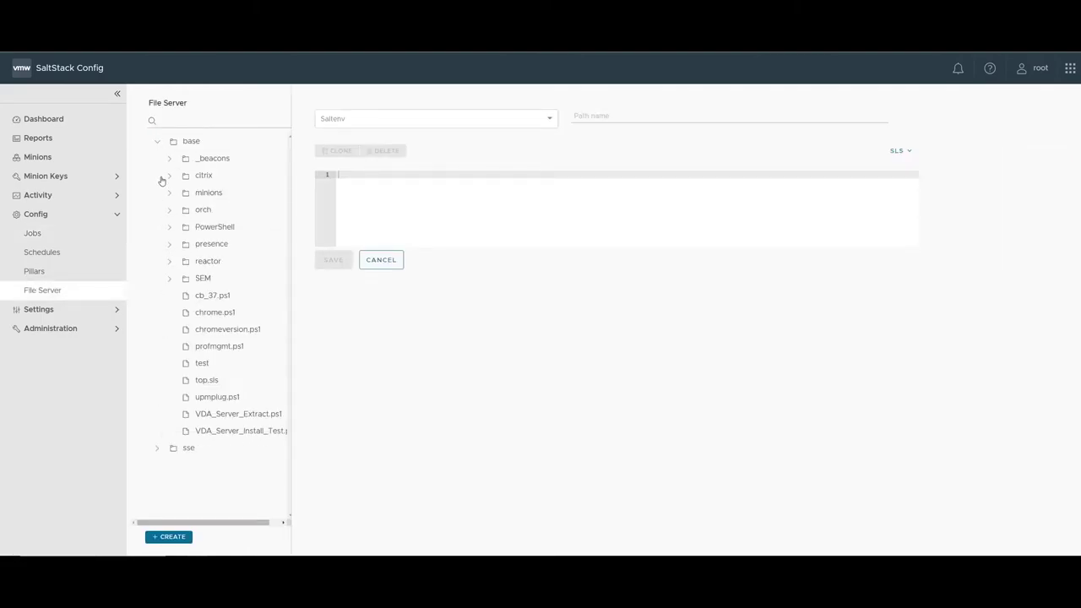
click(170, 279)
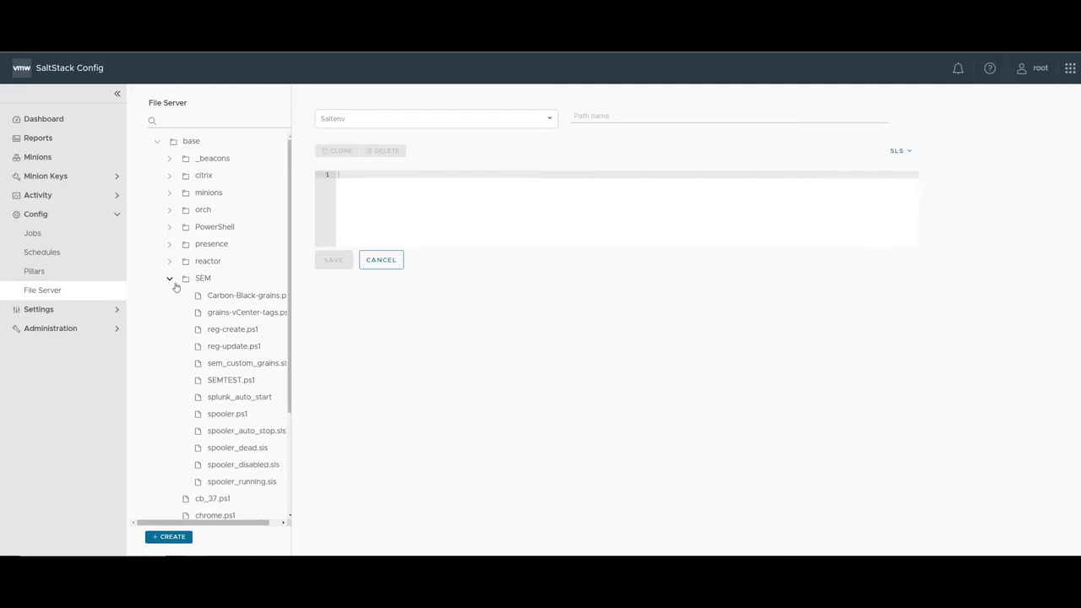
scroll(175, 286, down, 3)
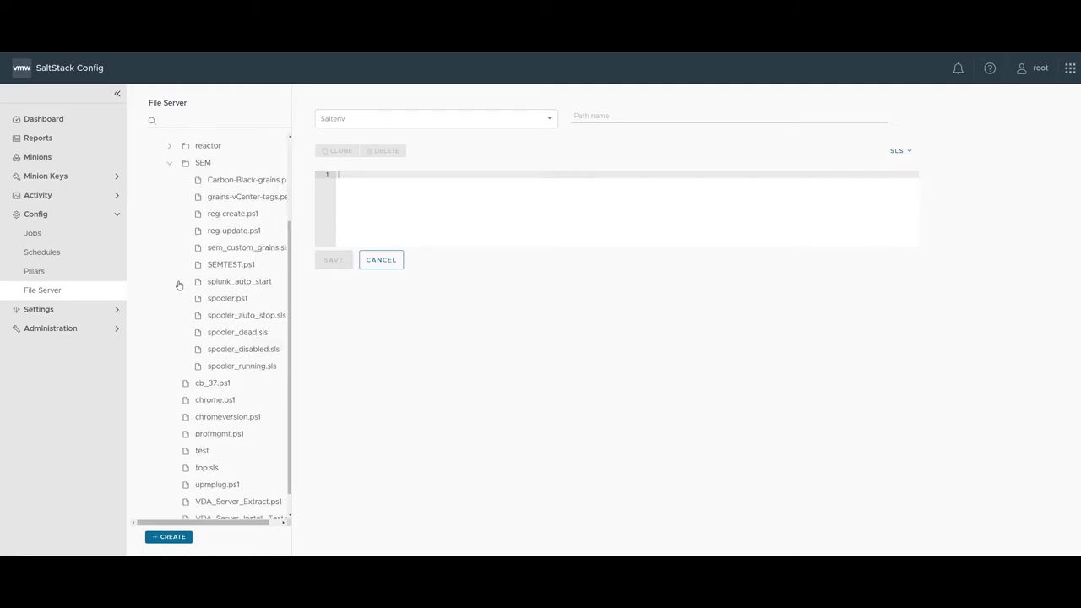
click(241, 216)
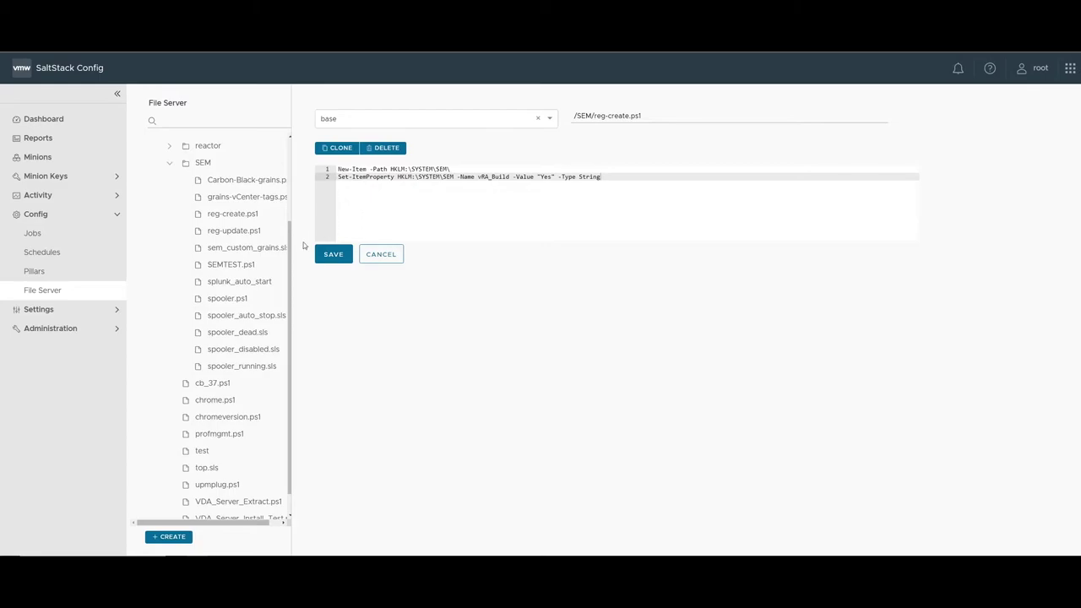
click(245, 232)
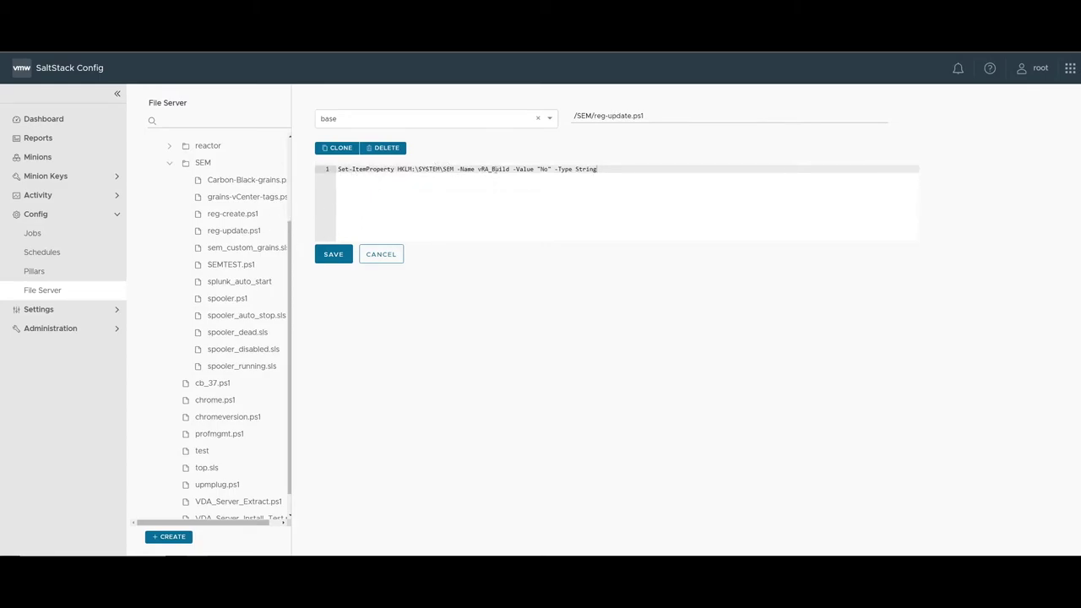
Leave reg-update.ps1 without saving and run the "Select: Registry (Create)" job on minion DBH-211
click(392, 260)
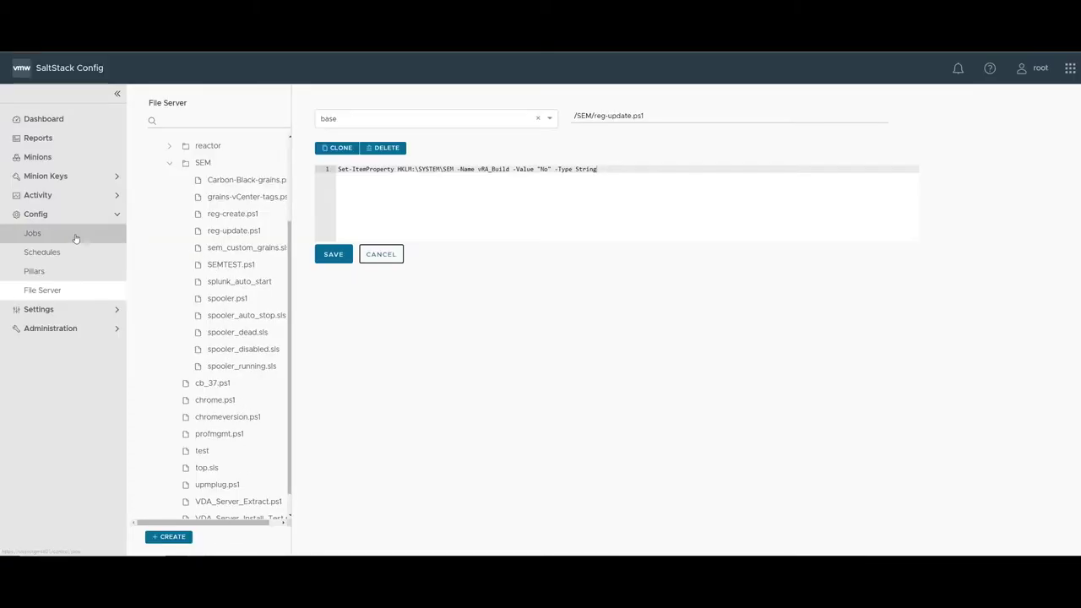
click(67, 161)
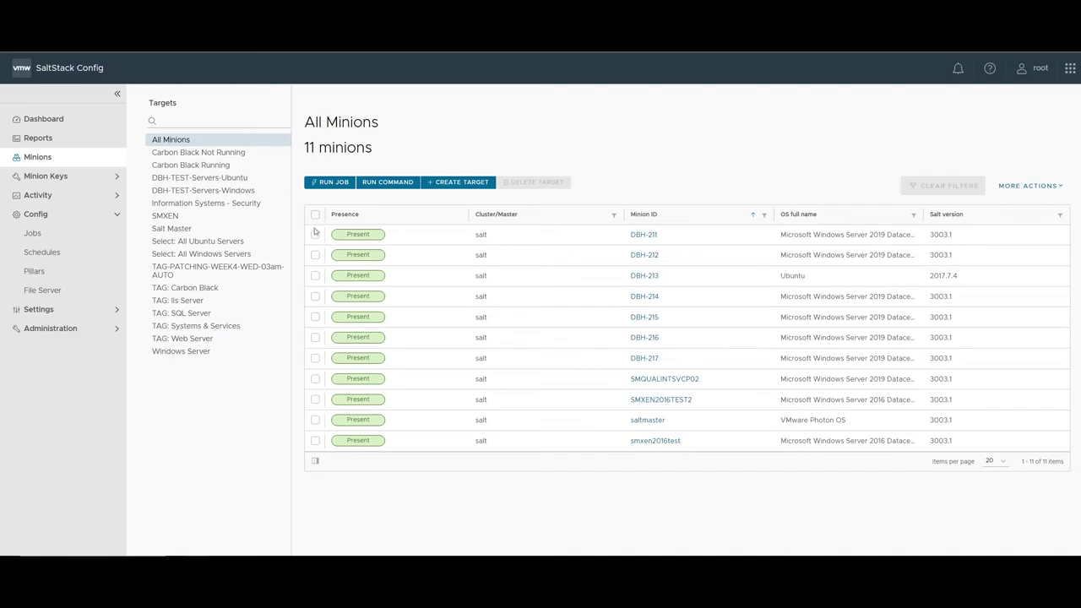
click(315, 235)
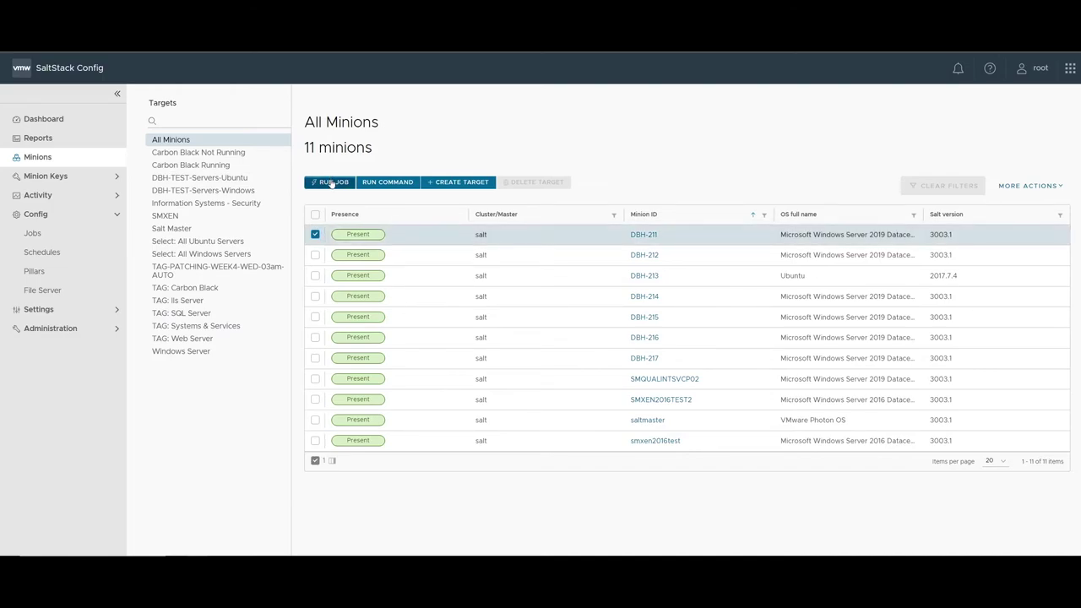
click(331, 182)
click(477, 283)
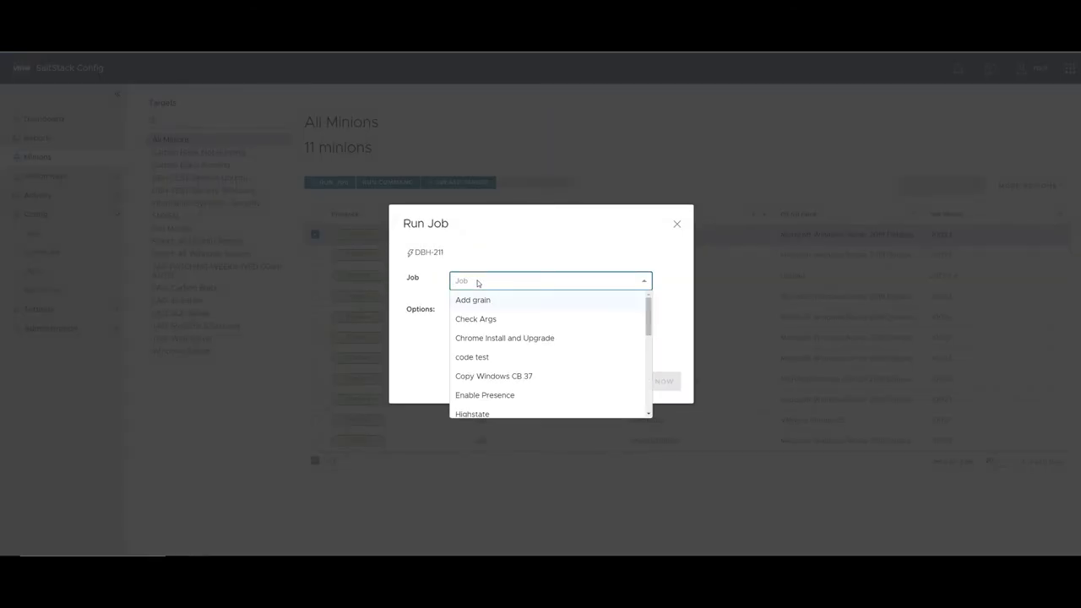
text(reg)
click(494, 301)
click(654, 381)
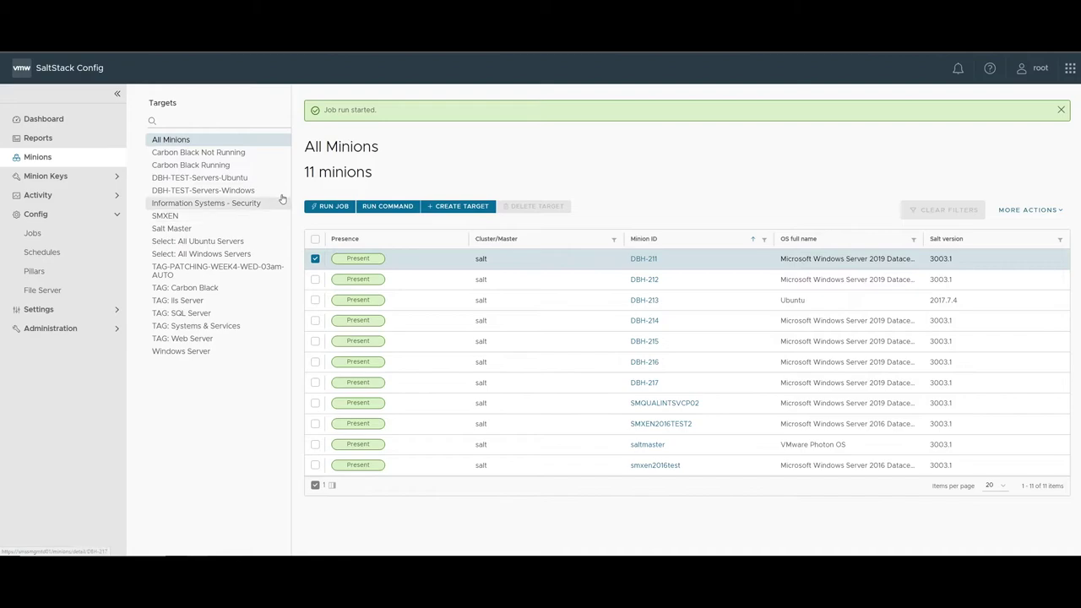
Open the "Select: Registry (Create)" run from the in-progress activity and check its job info, refreshing the page
click(93, 195)
click(104, 214)
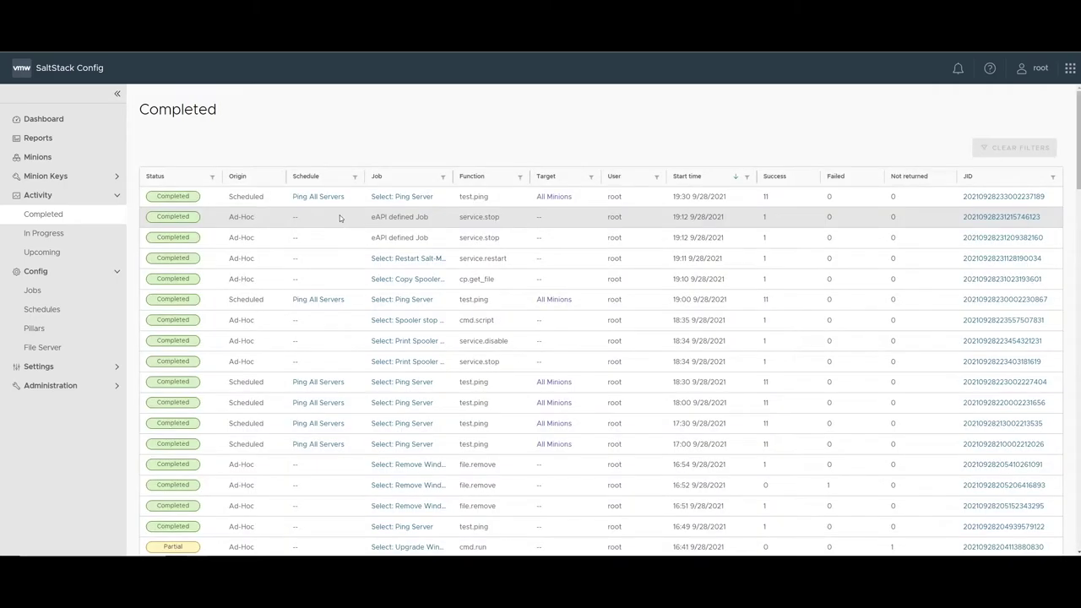
click(89, 235)
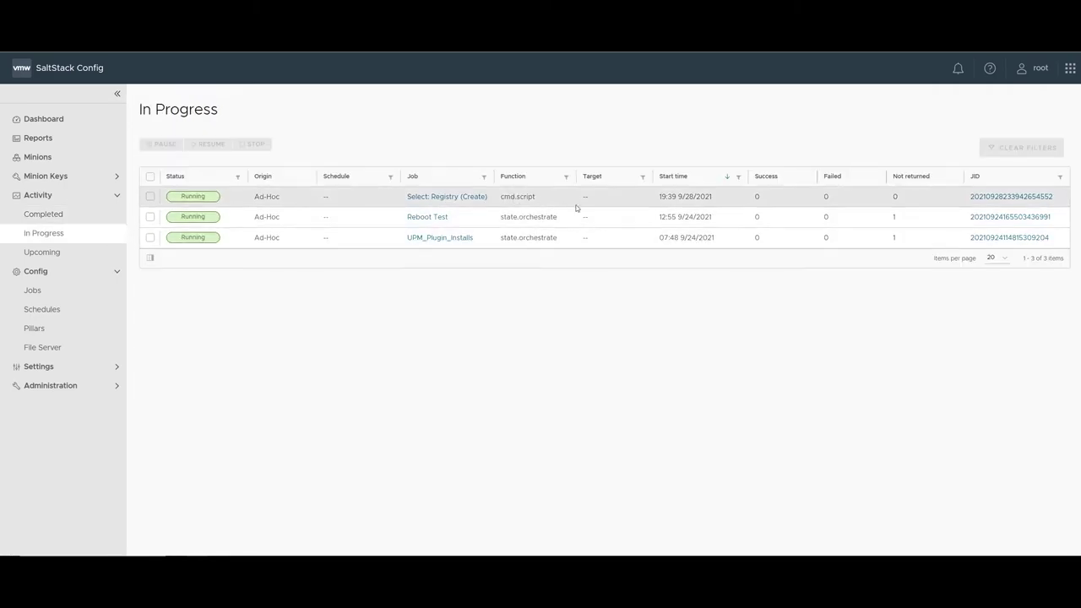
click(987, 196)
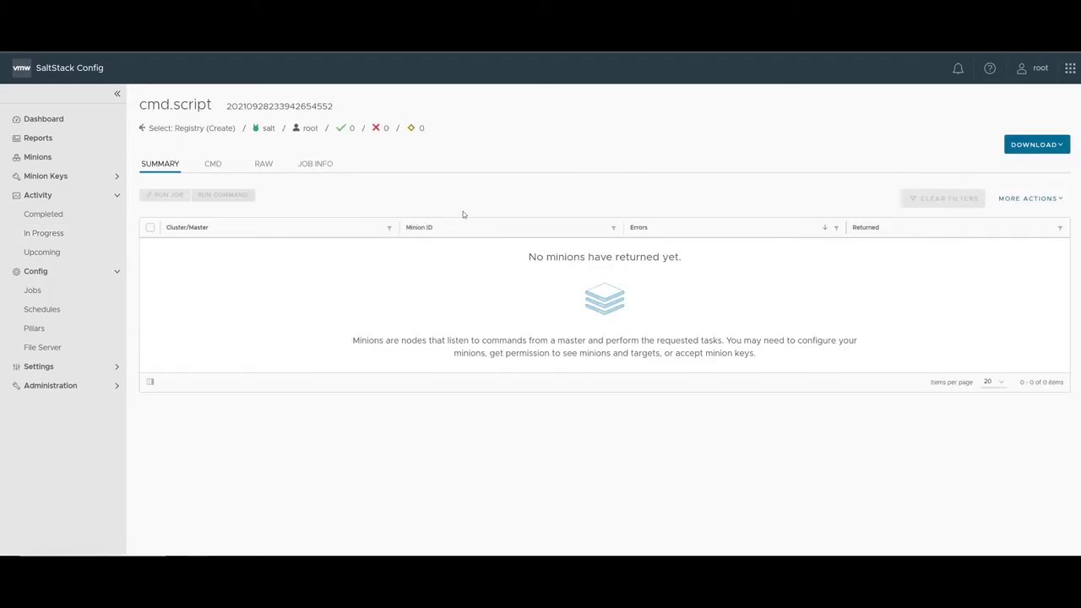
click(305, 167)
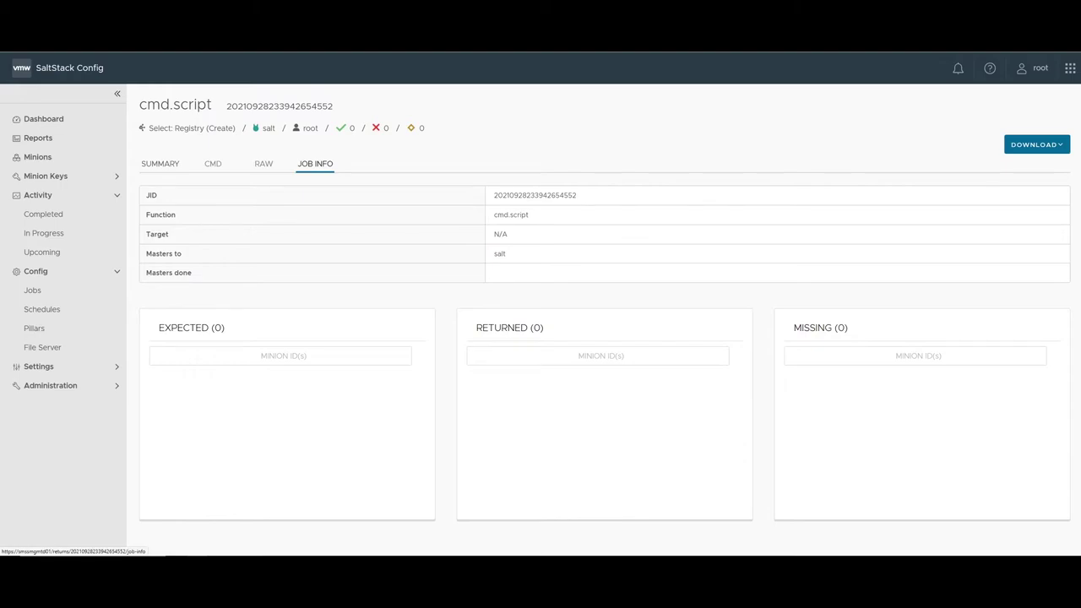
key(F5)
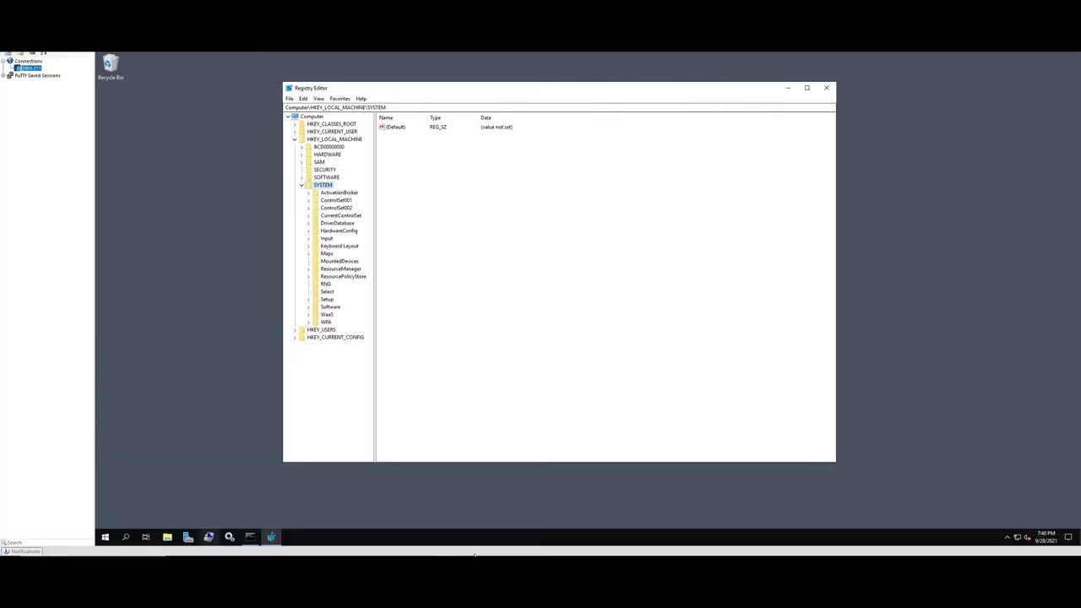
In DBH-211's Registry Editor, refresh HKEY_LOCAL_MACHINE\SYSTEM and inspect vRA_Build under the SEM key, closing it without changes
right_click(325, 187)
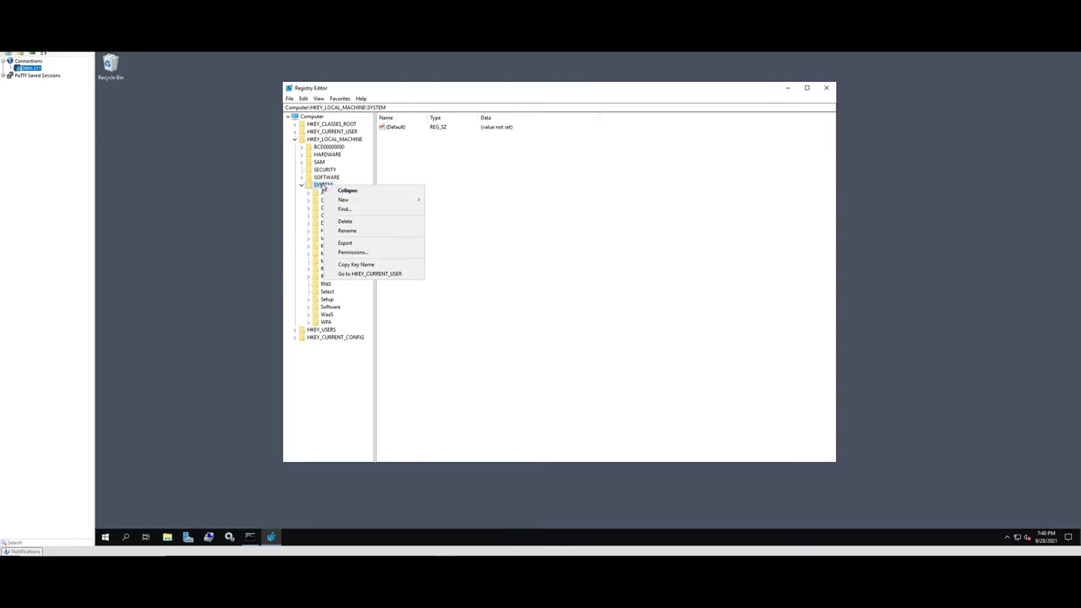
click(324, 190)
click(319, 100)
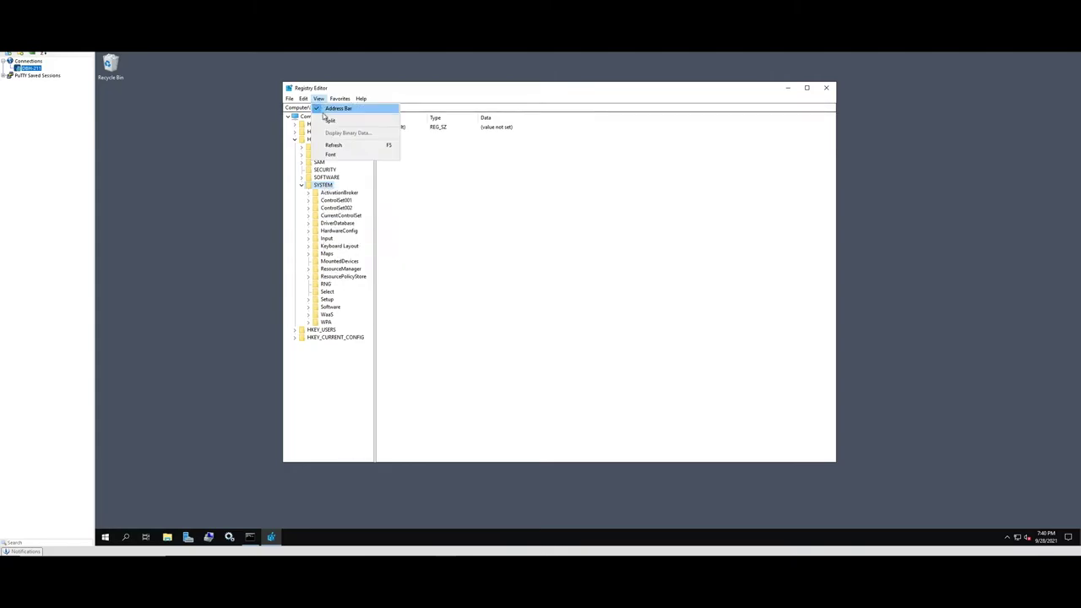
click(335, 145)
click(326, 300)
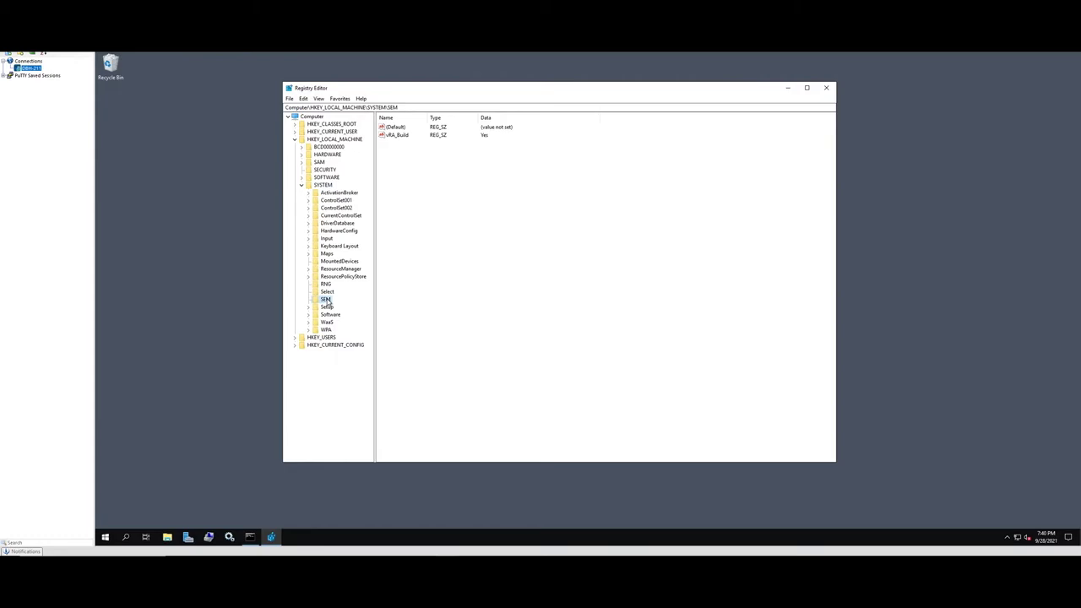
double_click(408, 135)
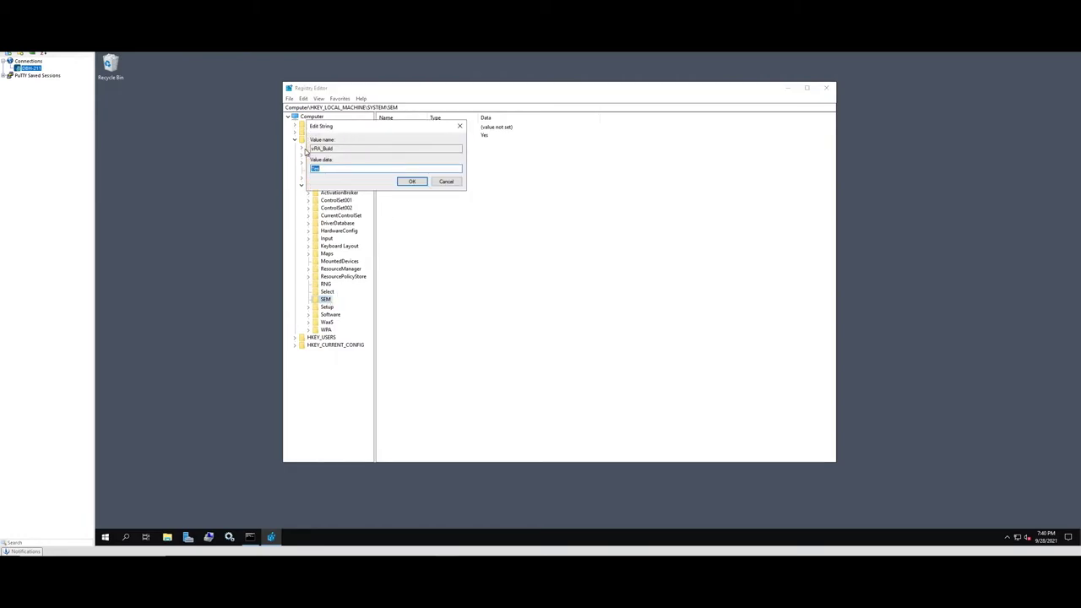
click(446, 182)
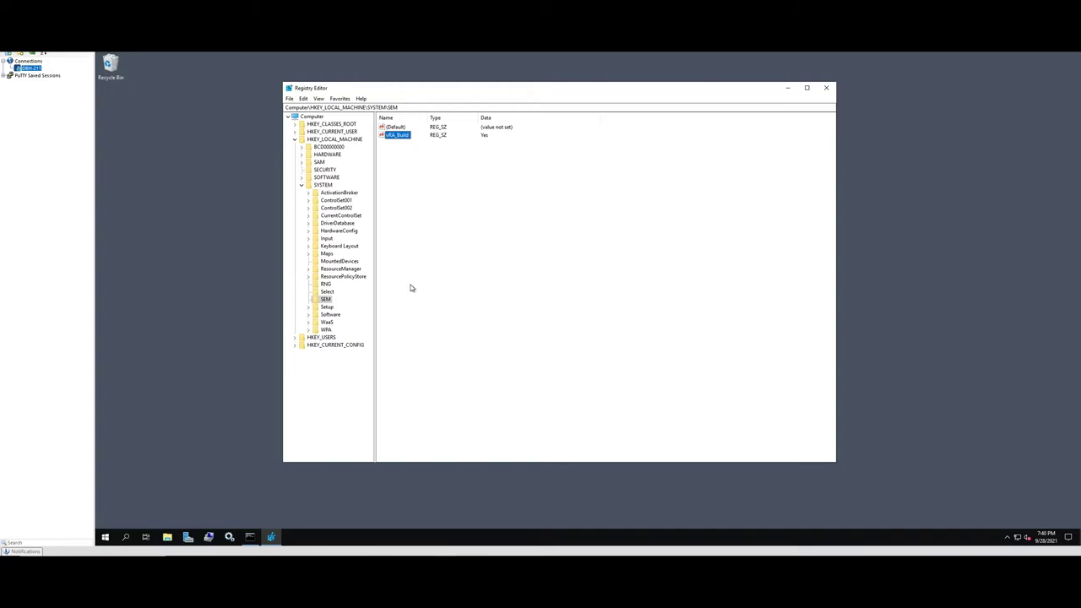
click(492, 139)
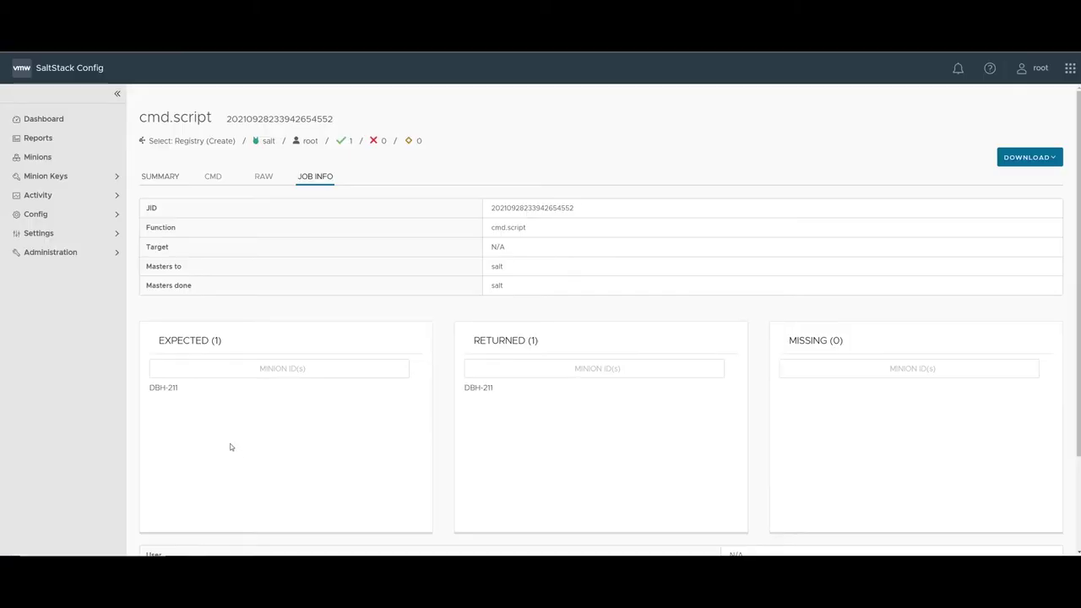
Back in SaltStack Config, run the "Select: Registry (Update)" job on minion DBH-211
click(59, 159)
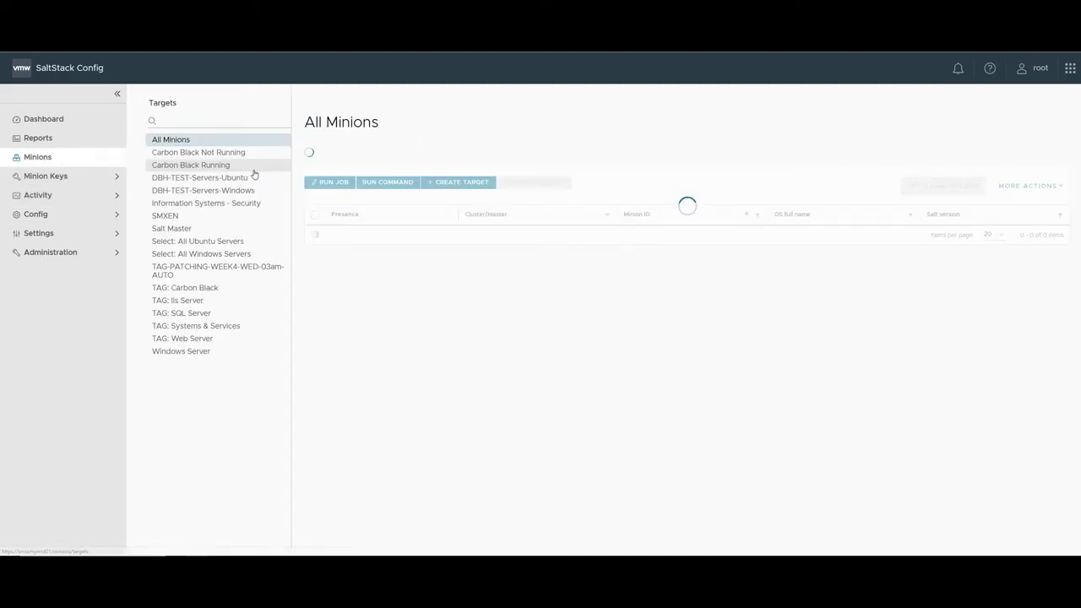
click(316, 234)
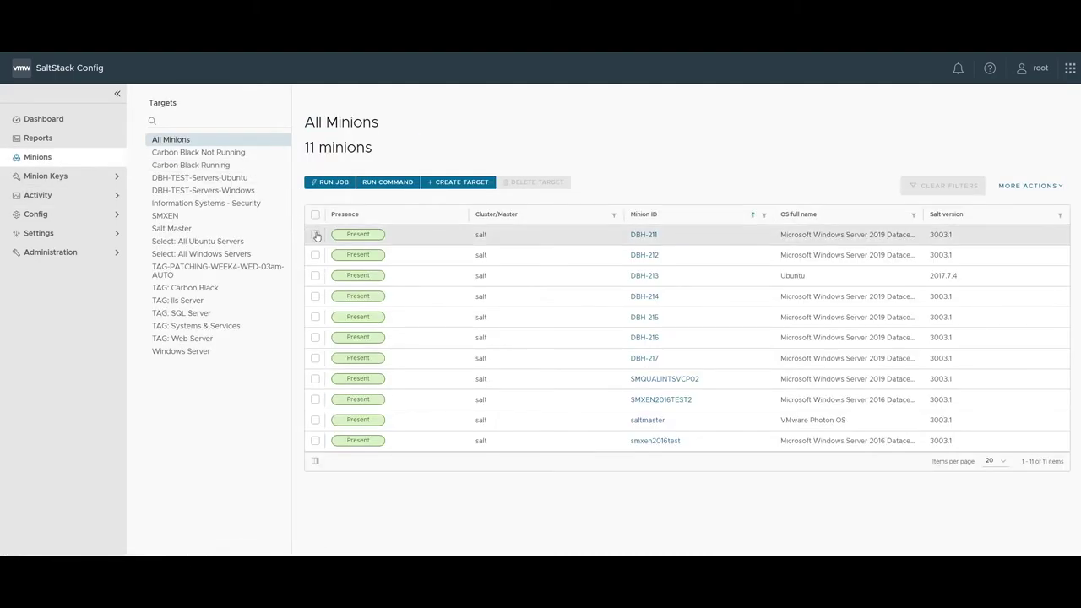
click(332, 181)
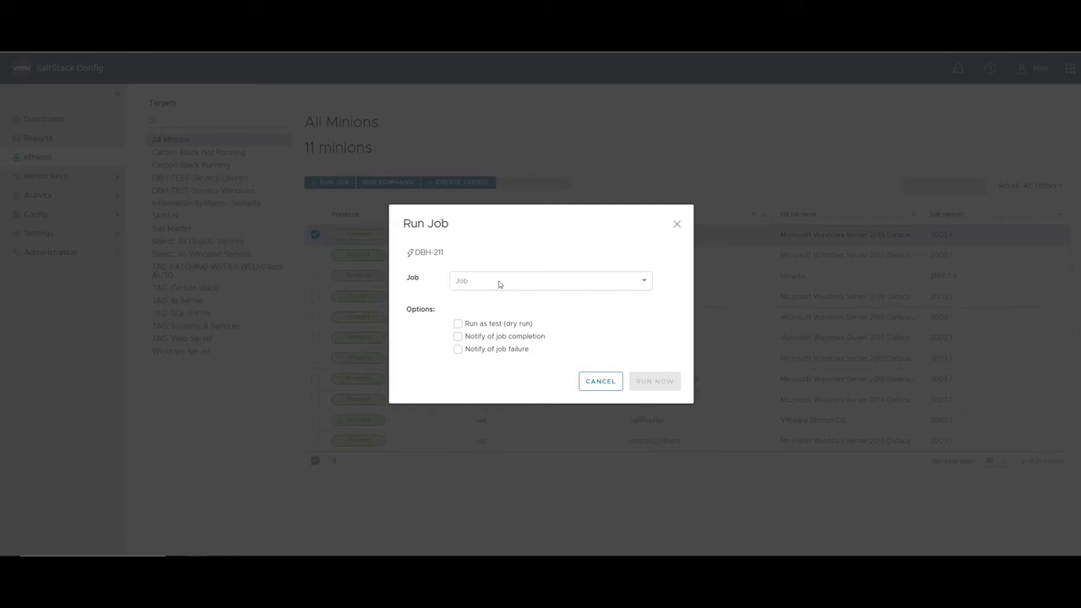
click(499, 284)
text(reg)
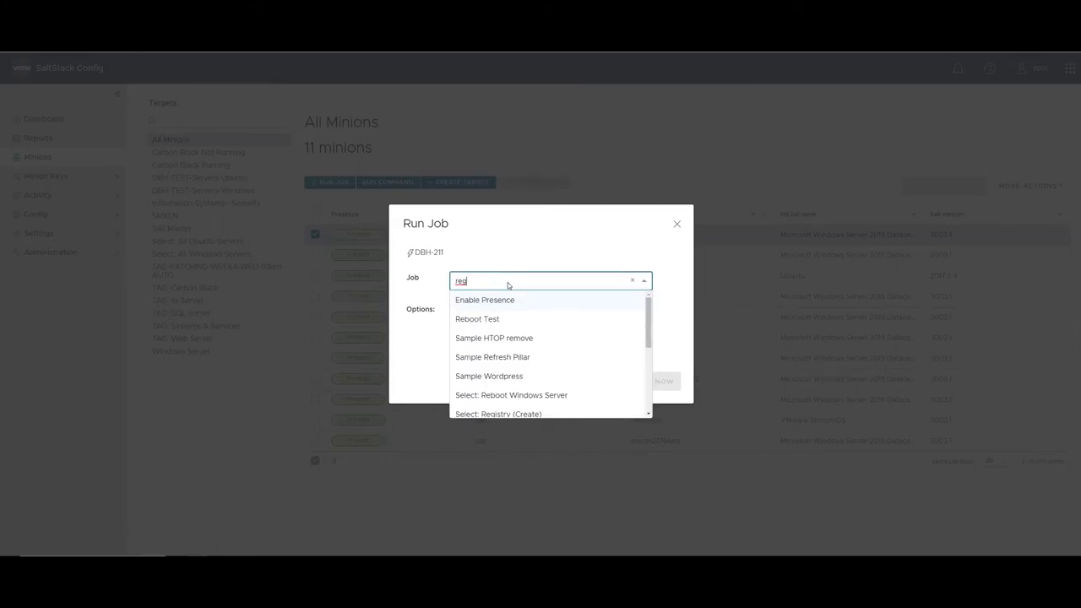
key(BackSpace)
key(BackSpace)
key(BackSpace)
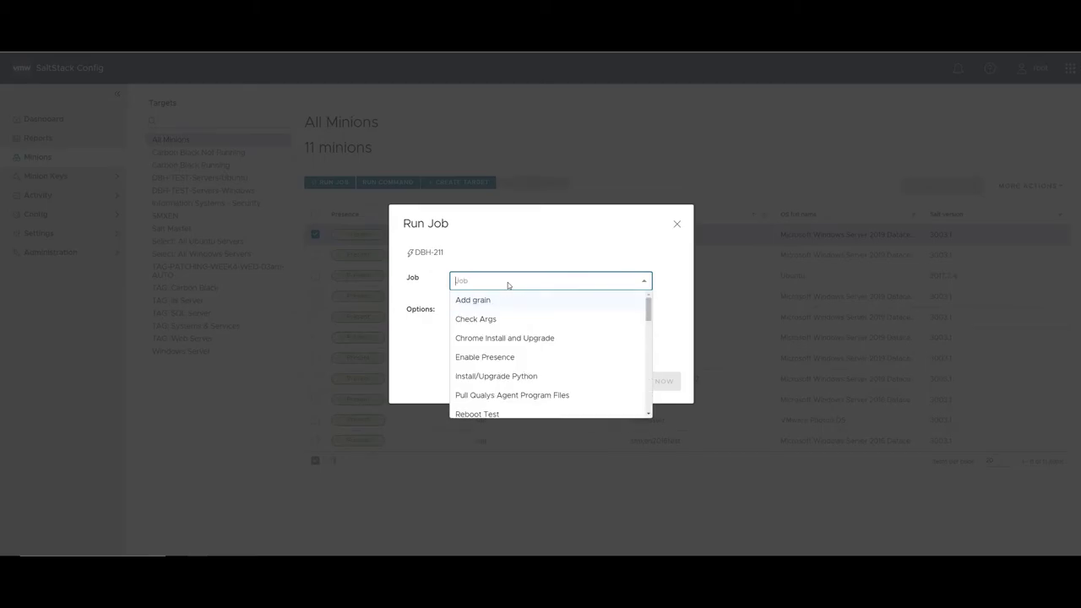
text(reg)
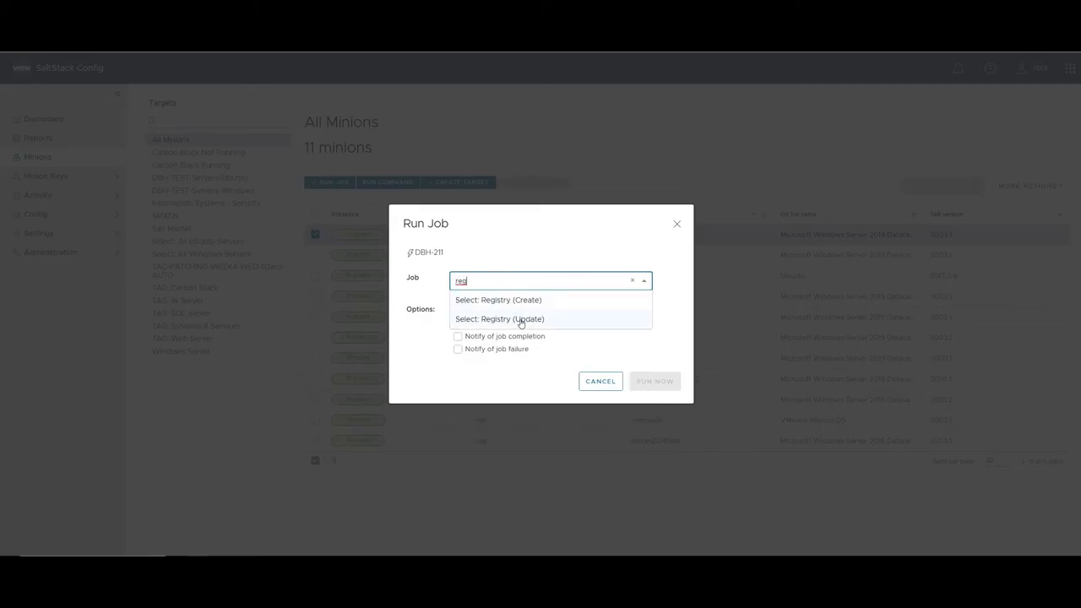
click(521, 320)
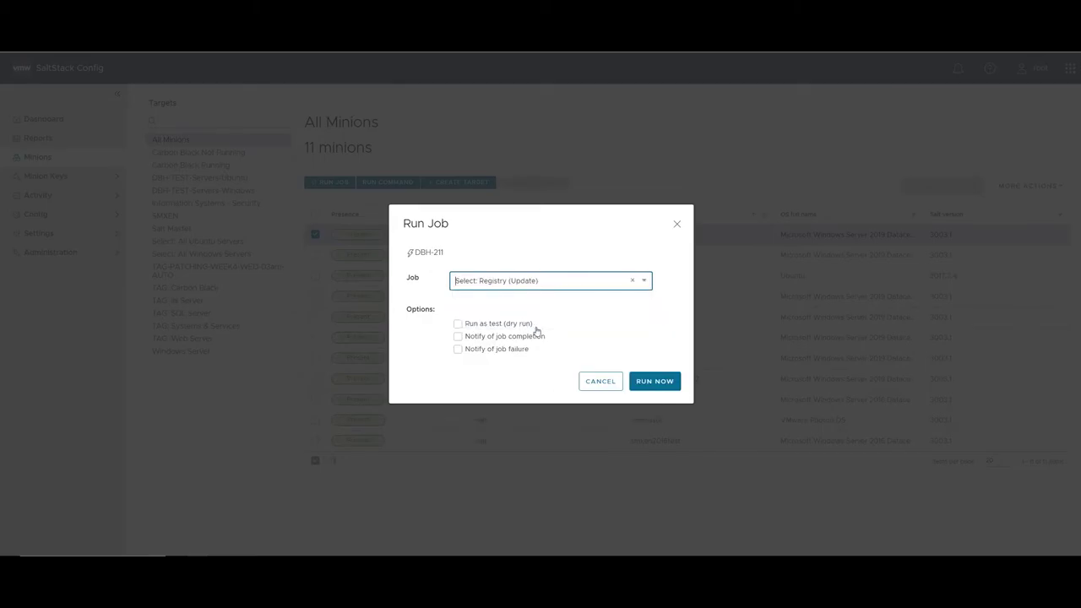
click(655, 382)
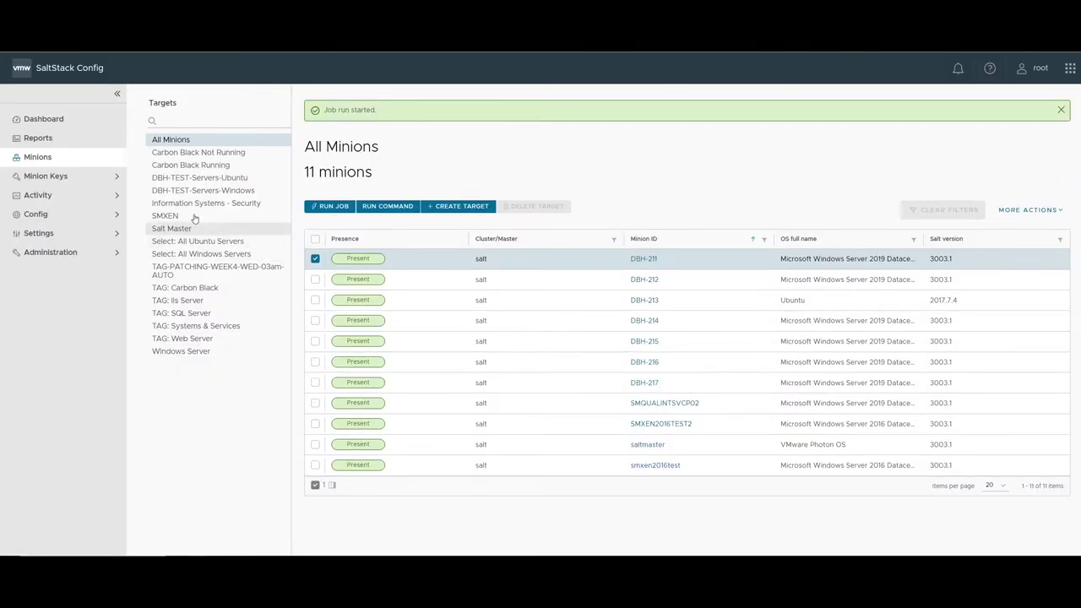
Open the "Select: Registry (Update)" run from the in-progress activity and check its job info, refreshing the page
click(90, 196)
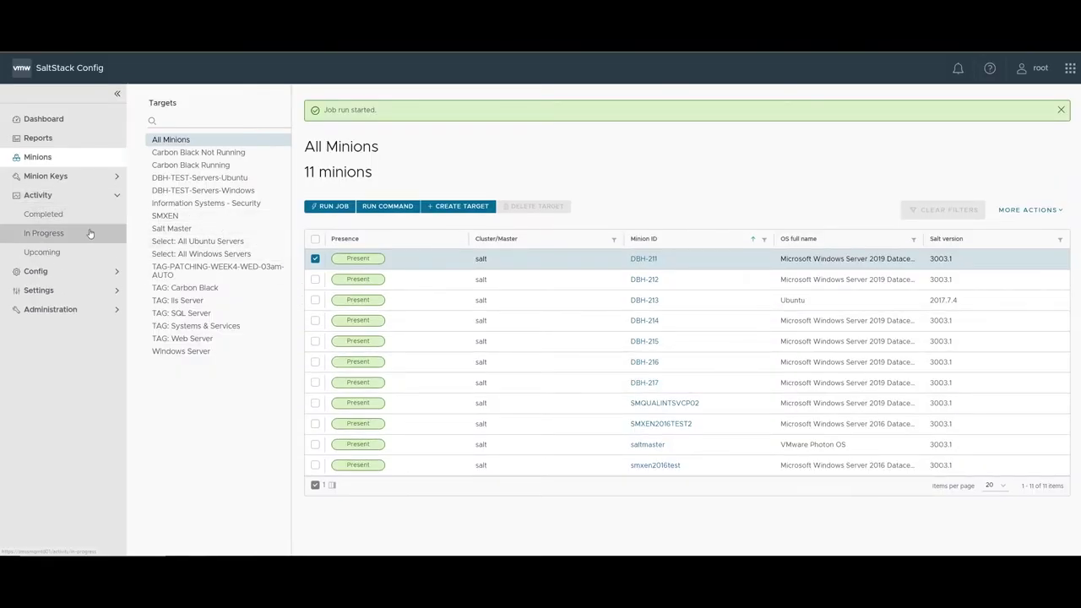
click(89, 233)
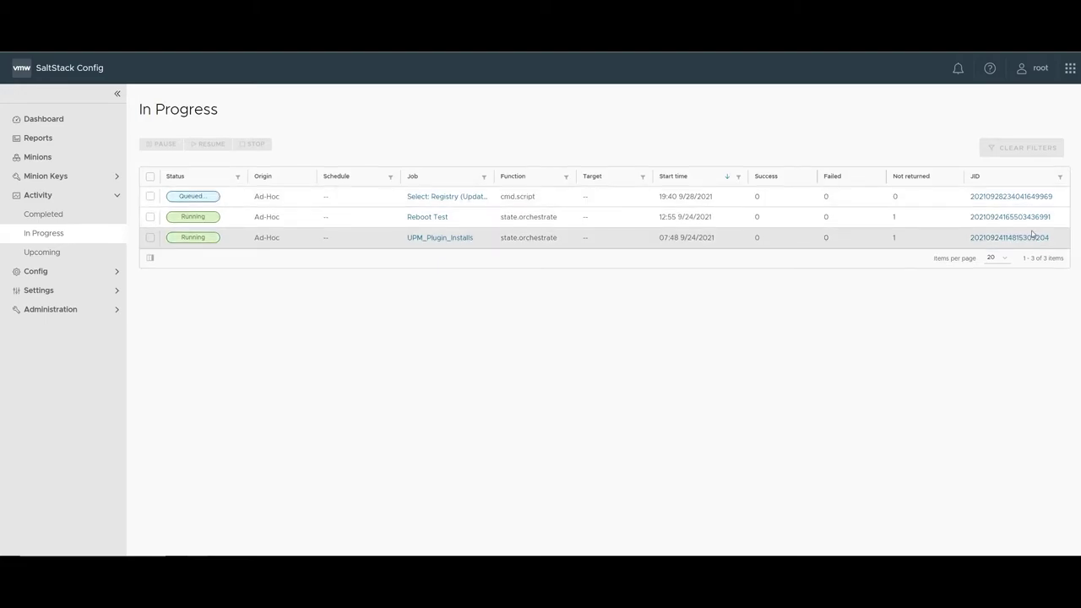
click(1017, 198)
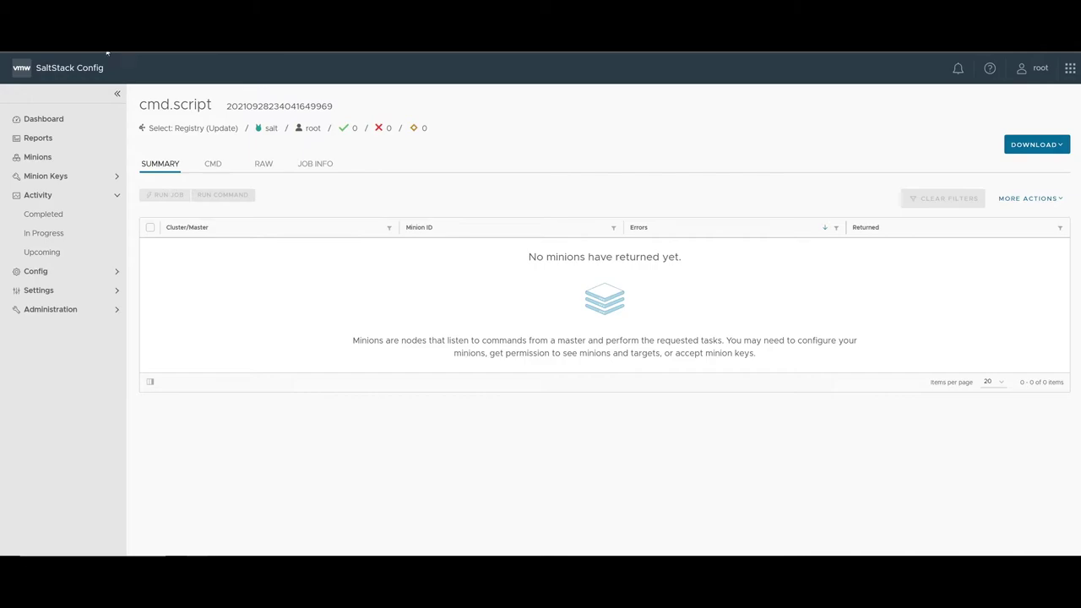
click(321, 164)
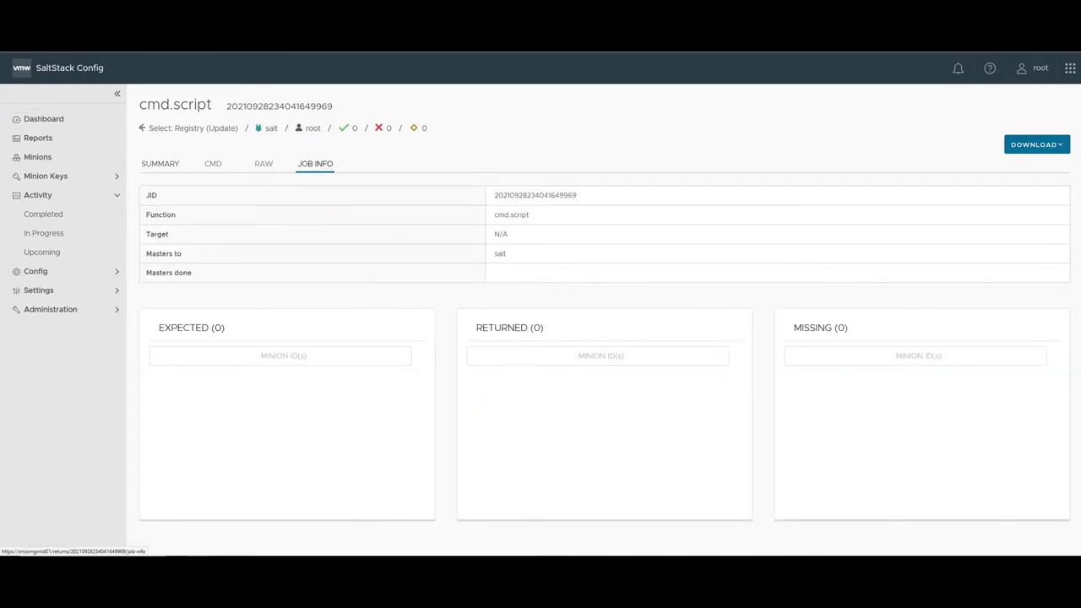
key(F5)
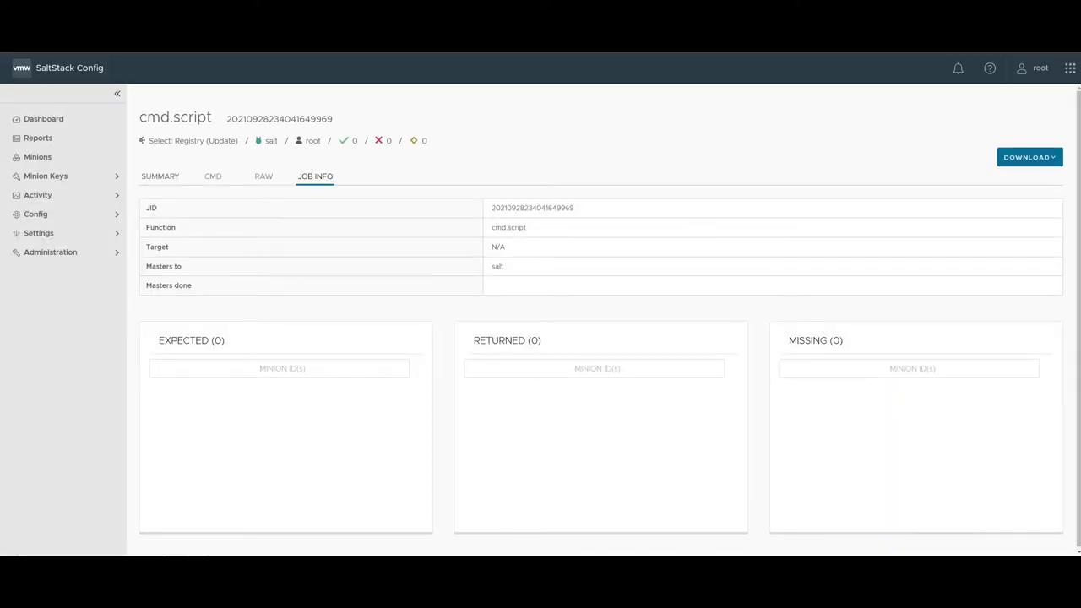
key(F5)
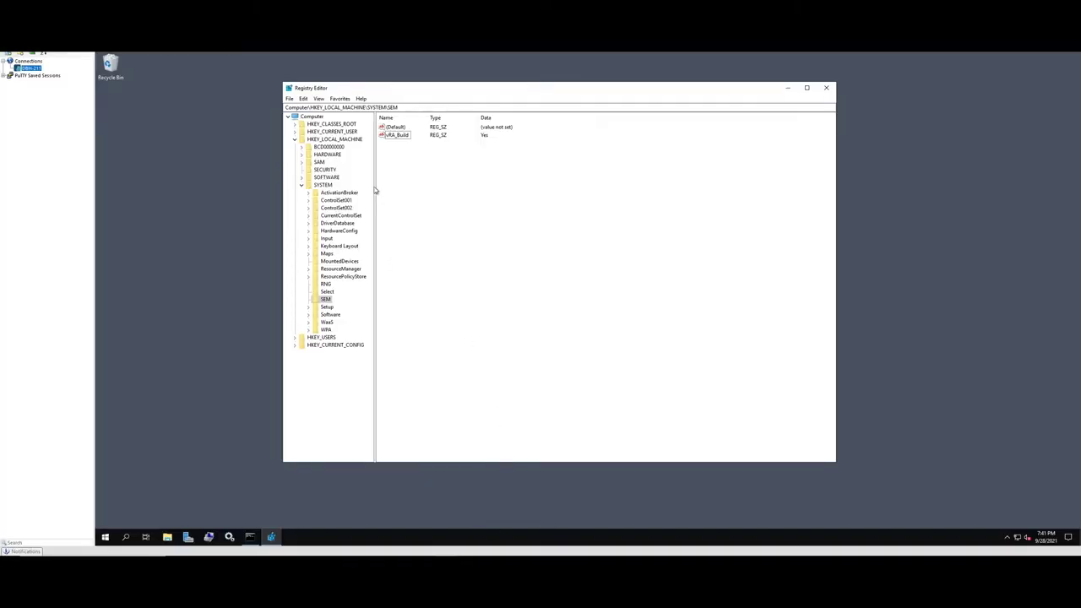
Refresh the SEM key in DBH-211's Registry Editor and inspect the updated vRA_Build value, closing it without changes
click(318, 98)
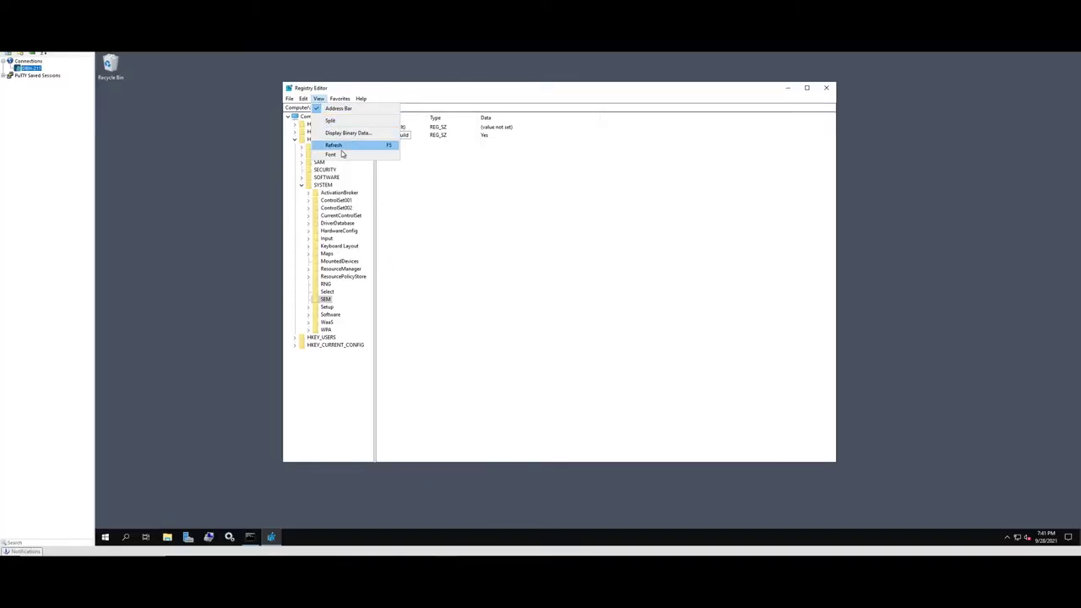
click(334, 145)
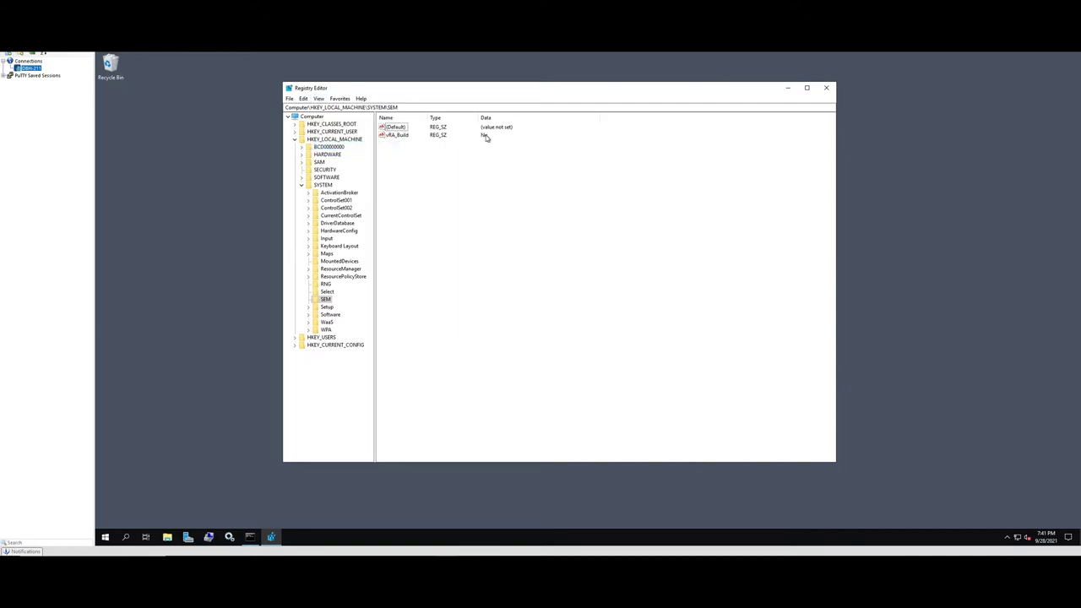
double_click(403, 137)
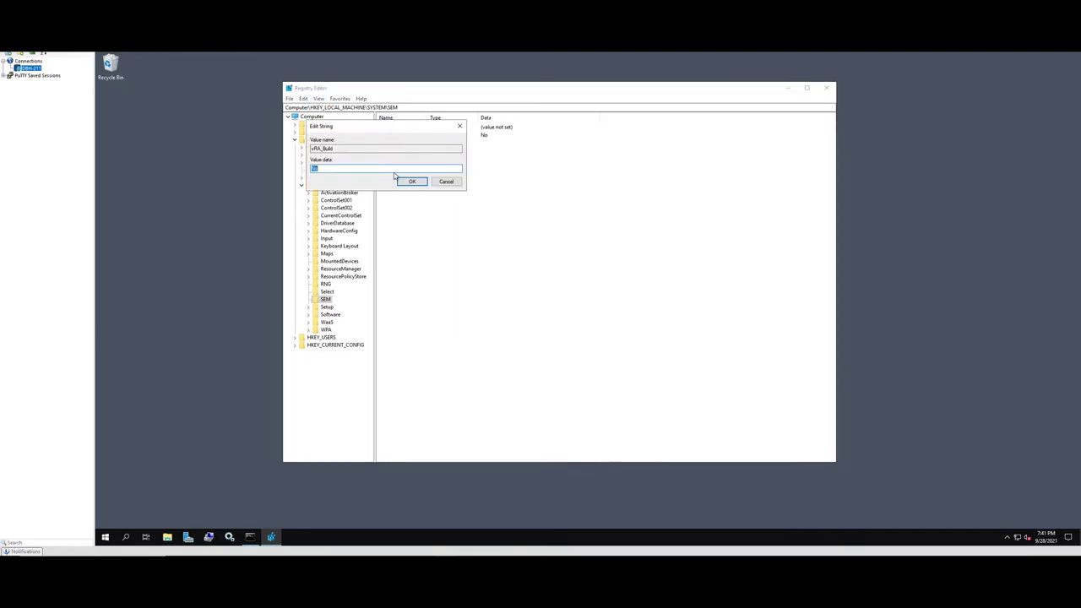
click(448, 182)
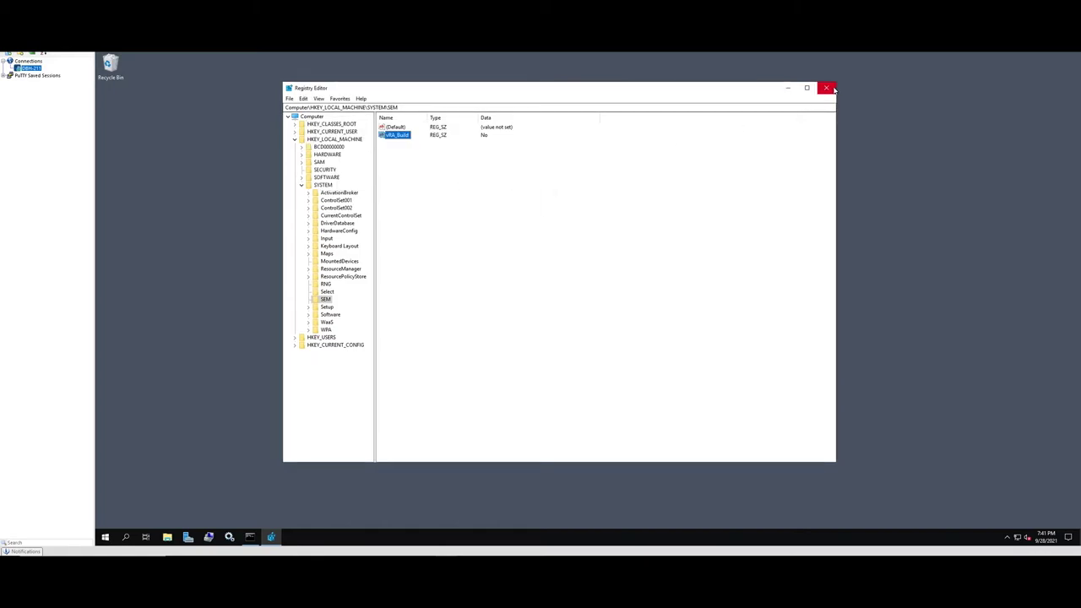
mouse_move(278, 545)
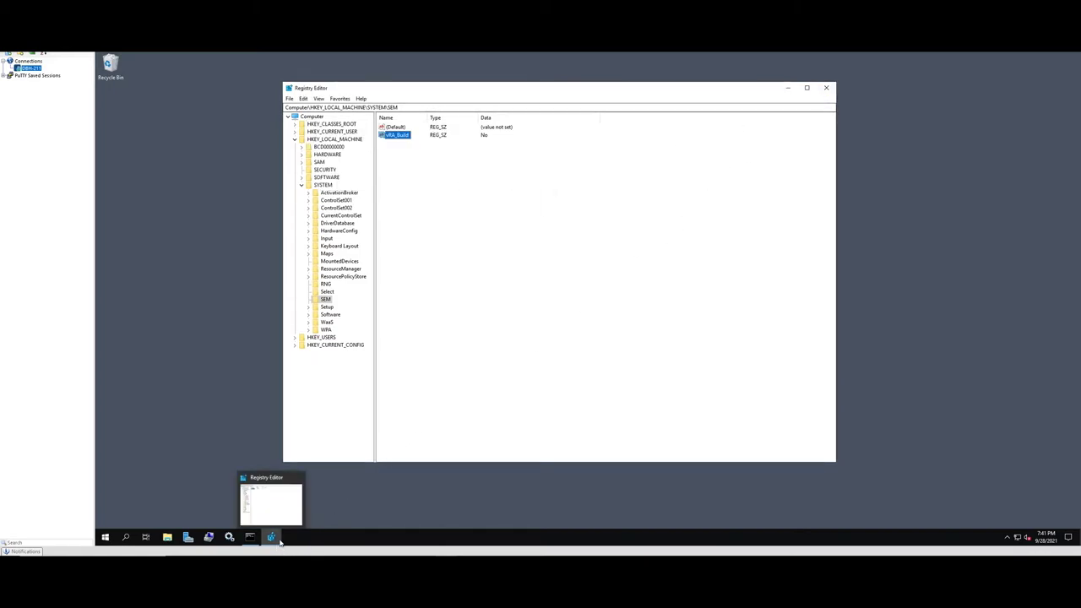
Close Registry Editor and, in SaltStack Config, start a schedule named "Demo Reboot" running "Select: Reboot Windows Server" on target DBH-TEST-Servers-Windows
click(827, 89)
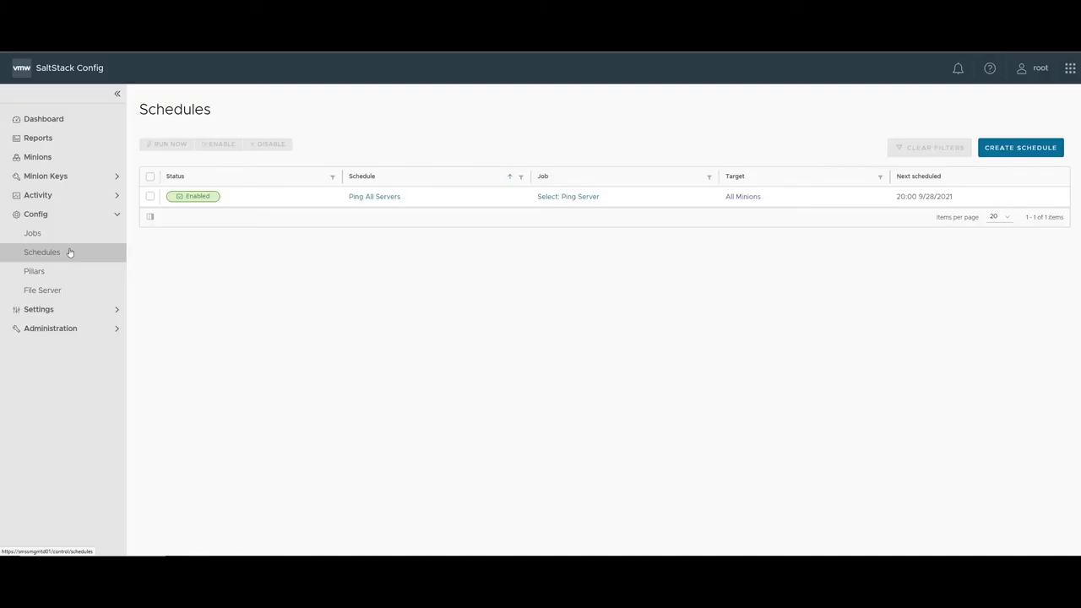
click(1039, 151)
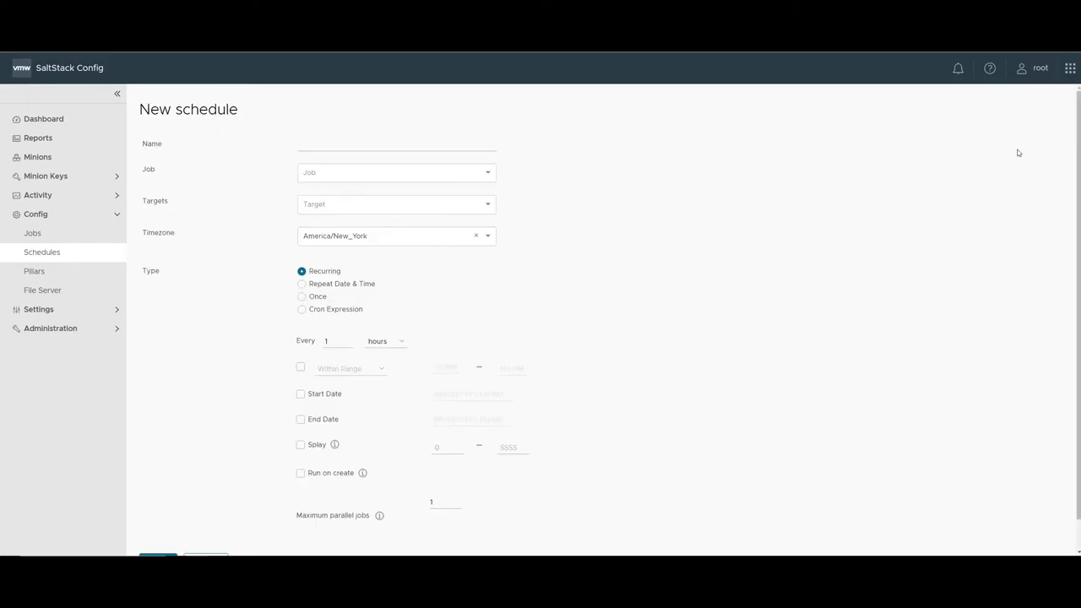
click(326, 142)
text(Demo)
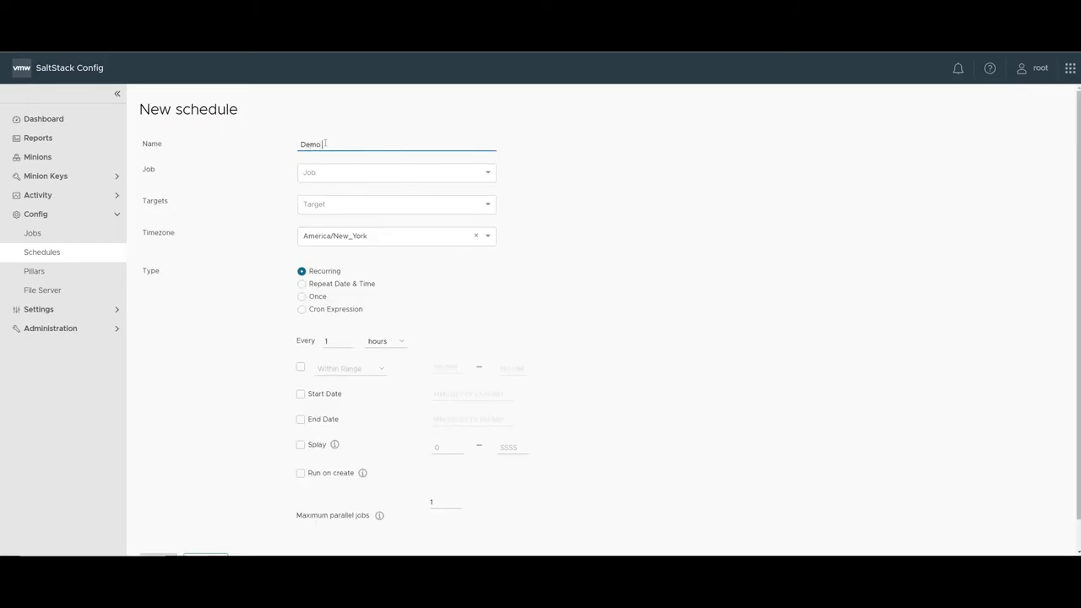
text( Reboot)
click(347, 173)
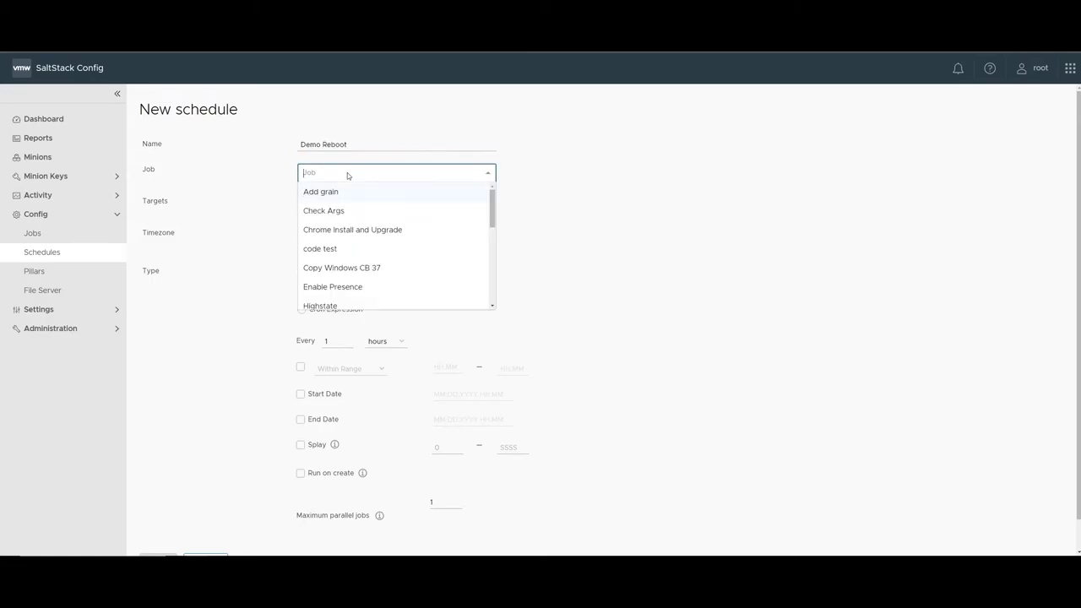
text(reboot)
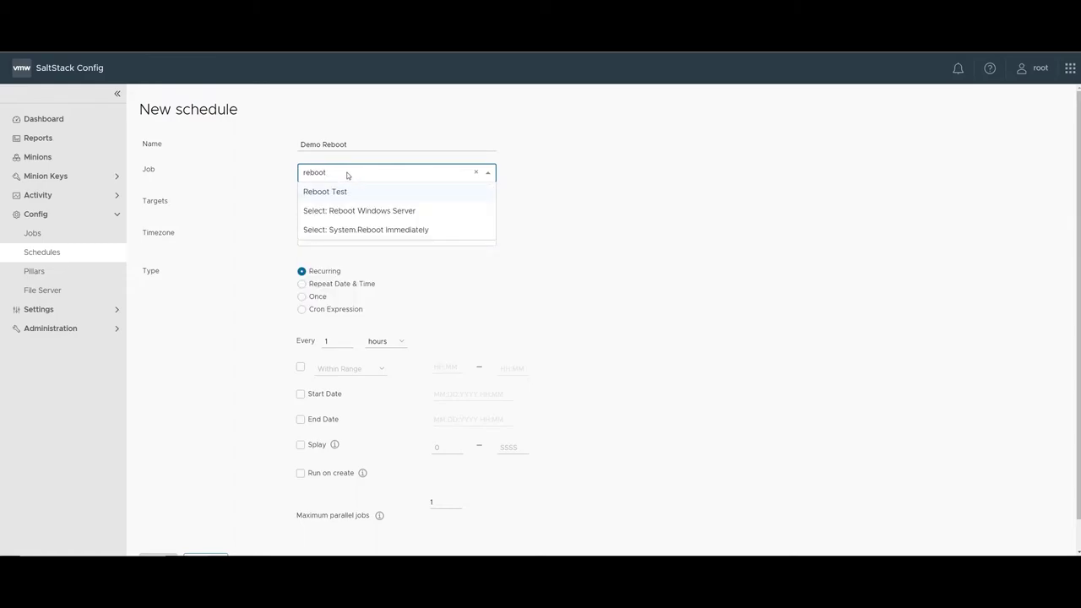
click(369, 211)
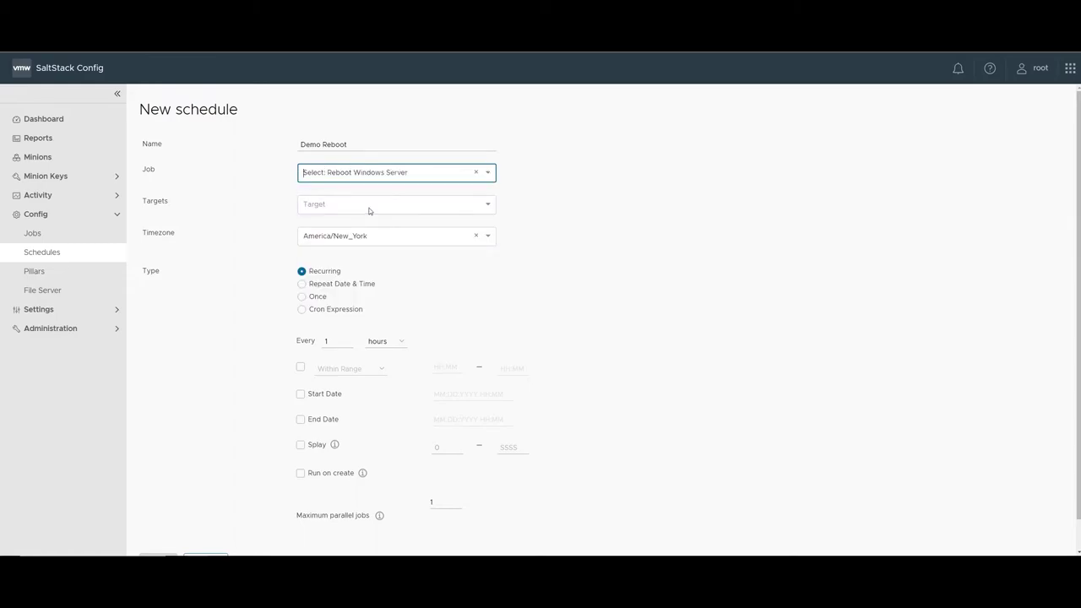
click(369, 207)
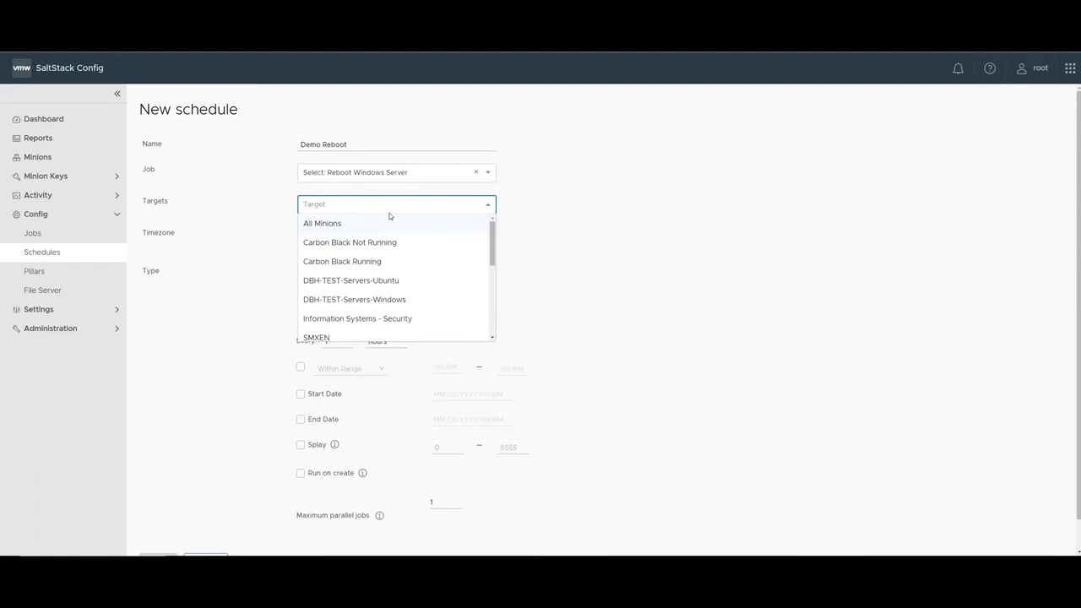
click(385, 300)
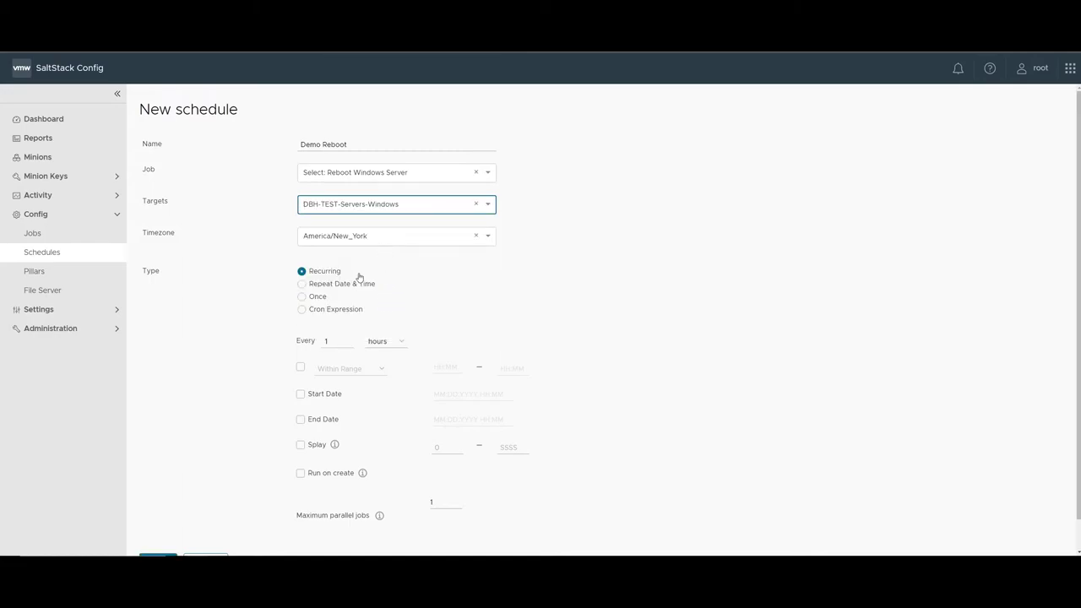
Make the Demo Reboot schedule run once and choose November 4, 2021 as its date
click(321, 297)
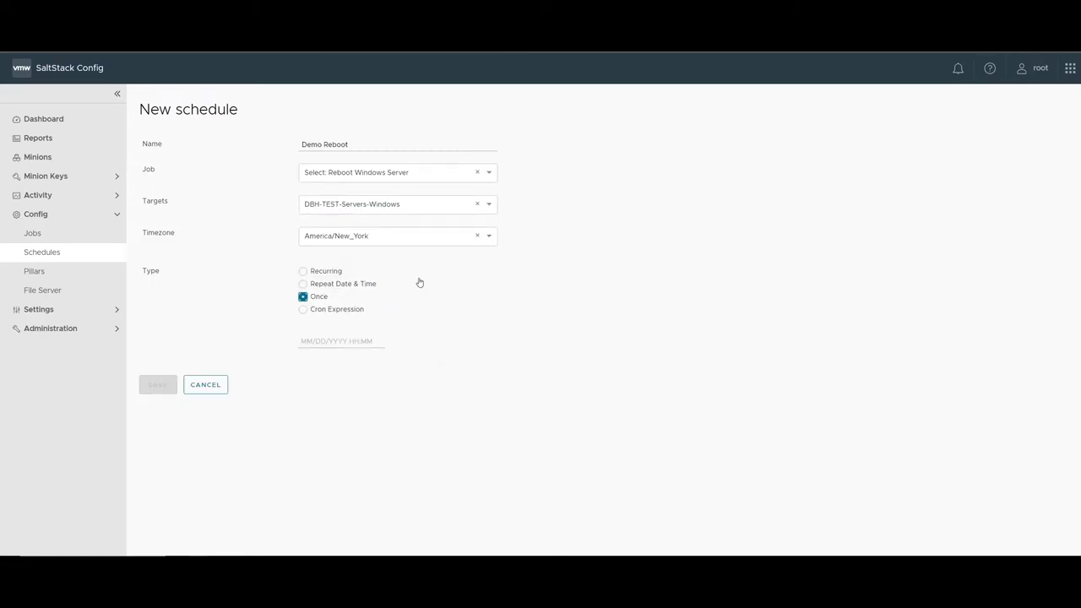
click(332, 341)
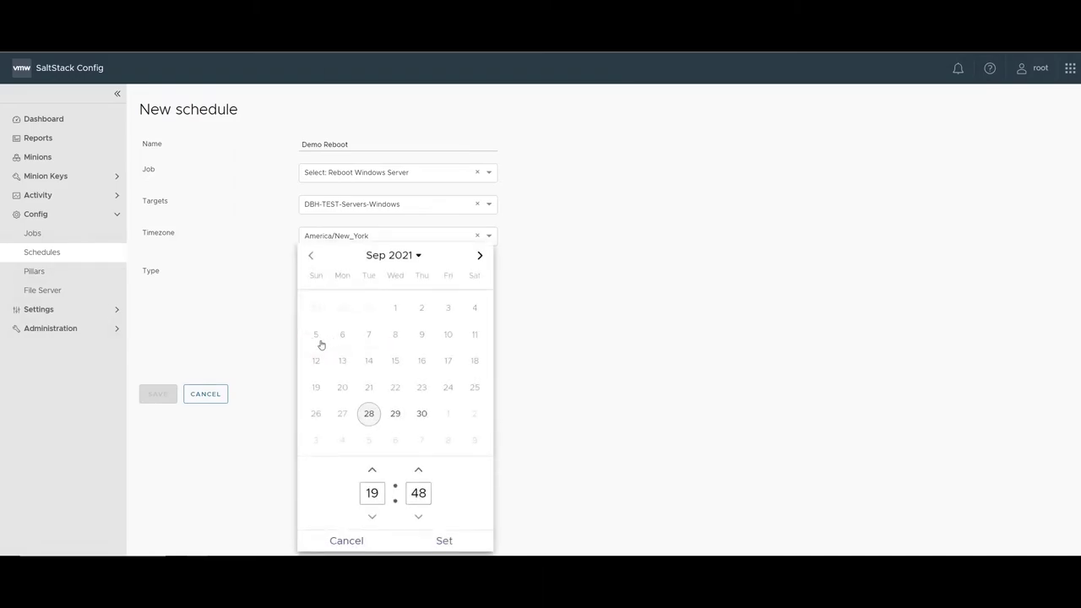
click(480, 256)
click(480, 256)
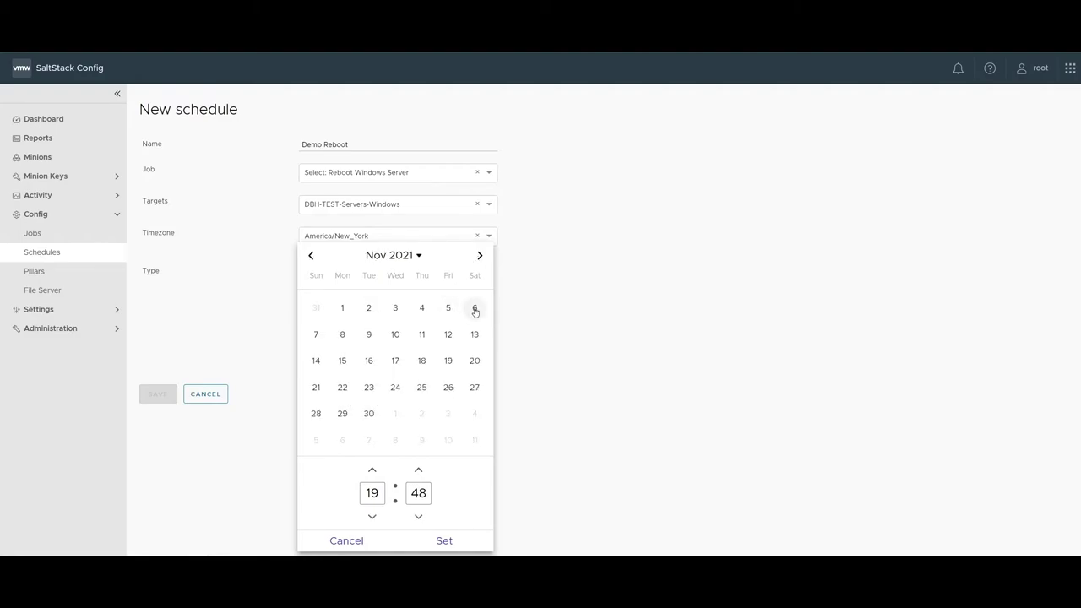
drag(475, 312, 420, 312)
click(421, 310)
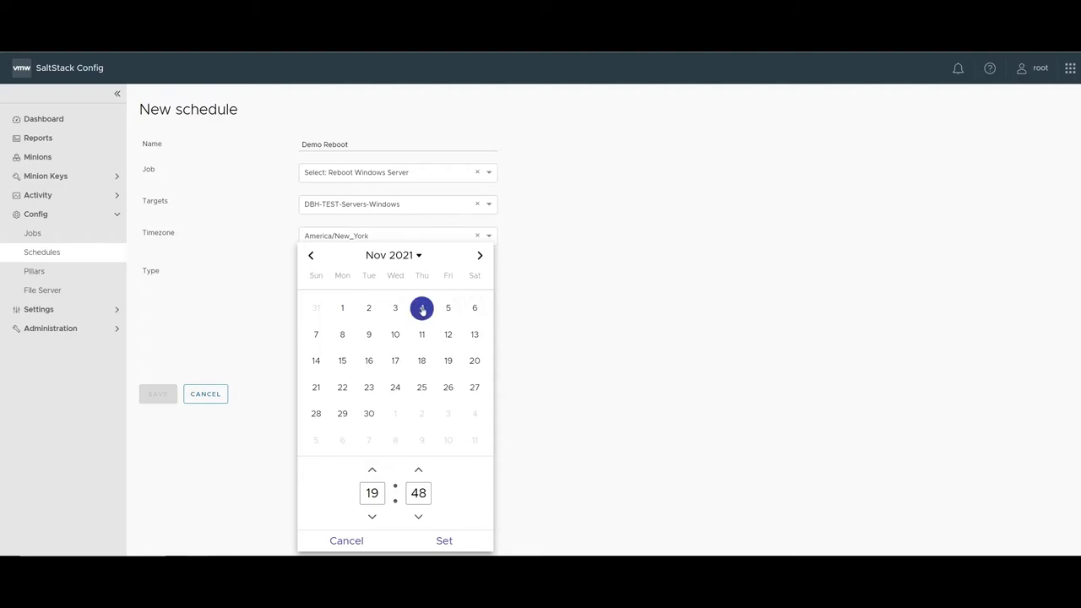
Set the schedule's run time to 23:00 and save the schedule
click(372, 470)
click(418, 470)
click(418, 471)
click(418, 471)
click(418, 471)
click(419, 471)
click(419, 471)
click(419, 471)
click(419, 470)
click(419, 470)
click(373, 517)
click(373, 471)
click(374, 471)
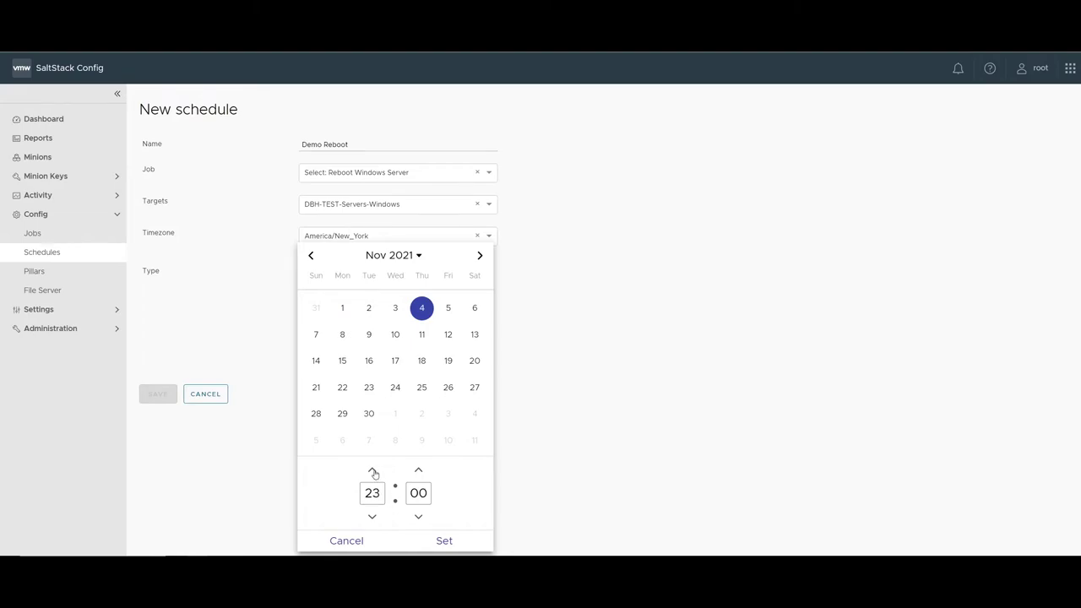
click(446, 541)
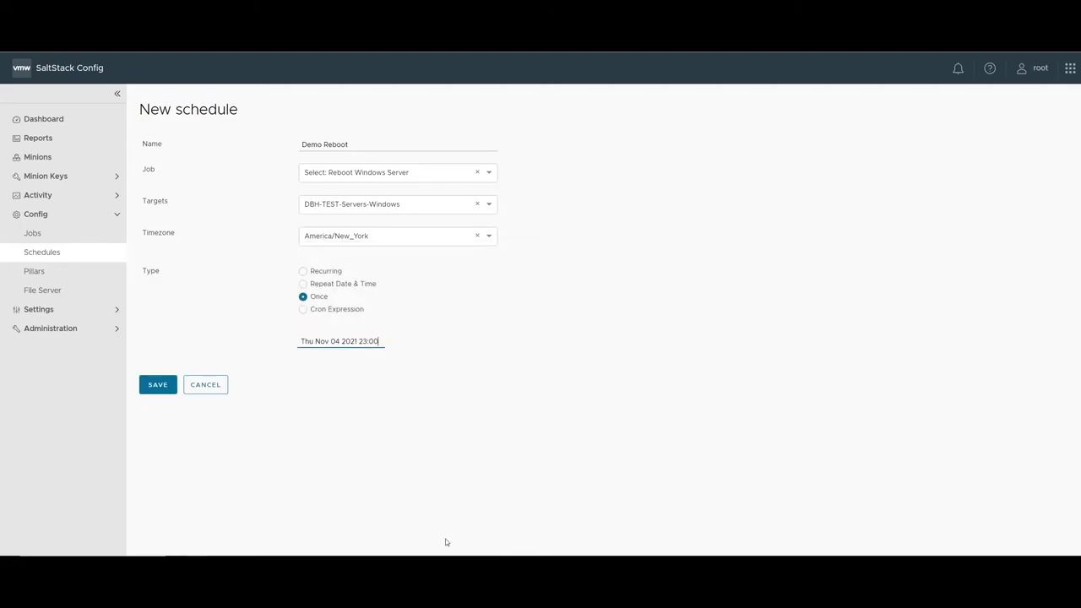
click(156, 385)
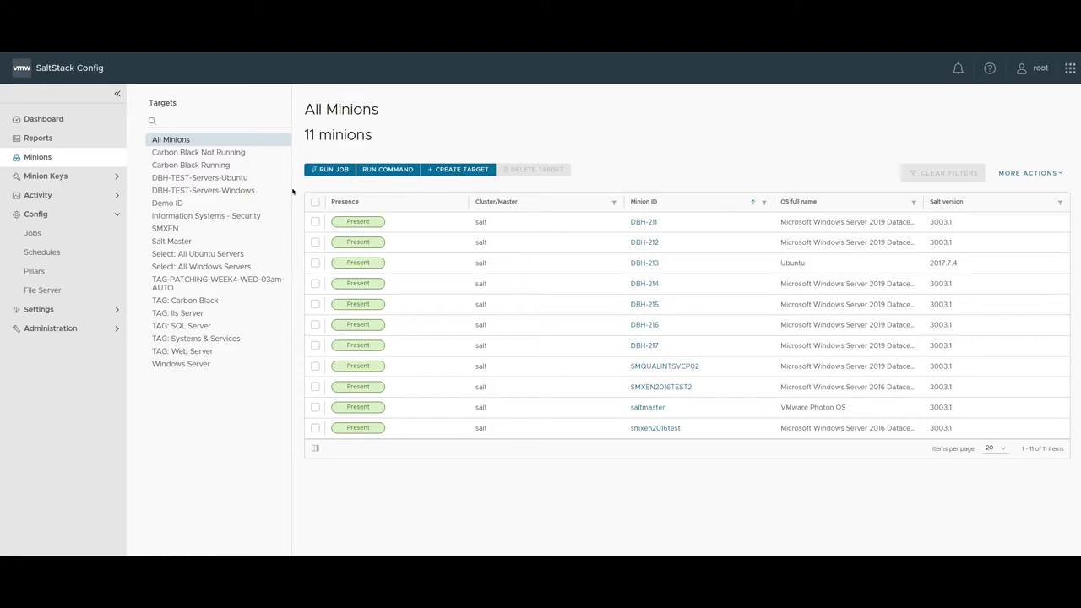
Inspect the match criteria of the Demo ID and DBH-TEST-Servers-Windows targets without changing them, and return to Demo ID
click(179, 205)
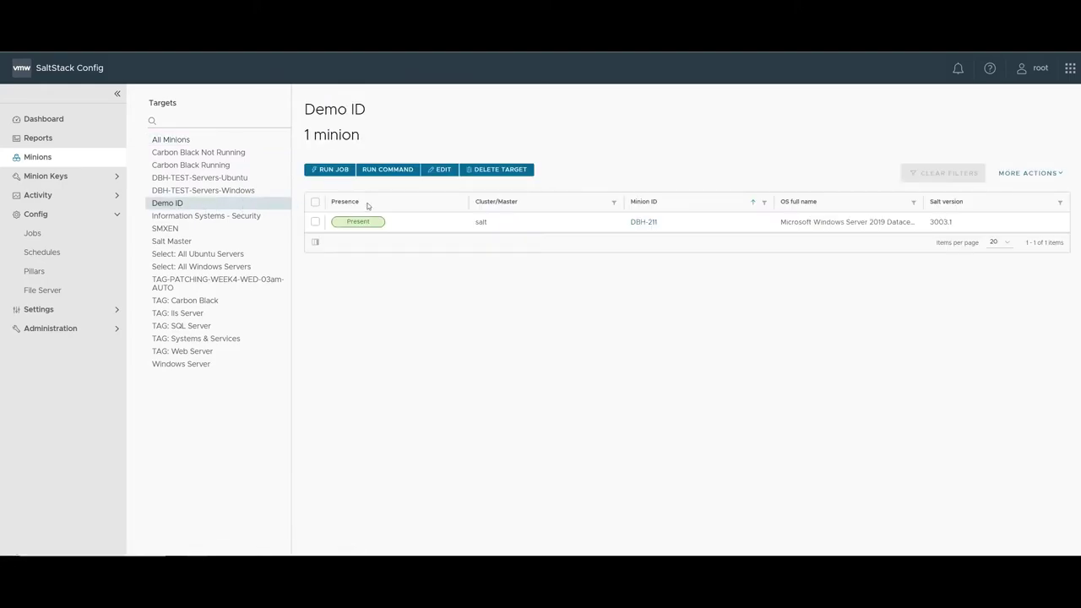
click(443, 173)
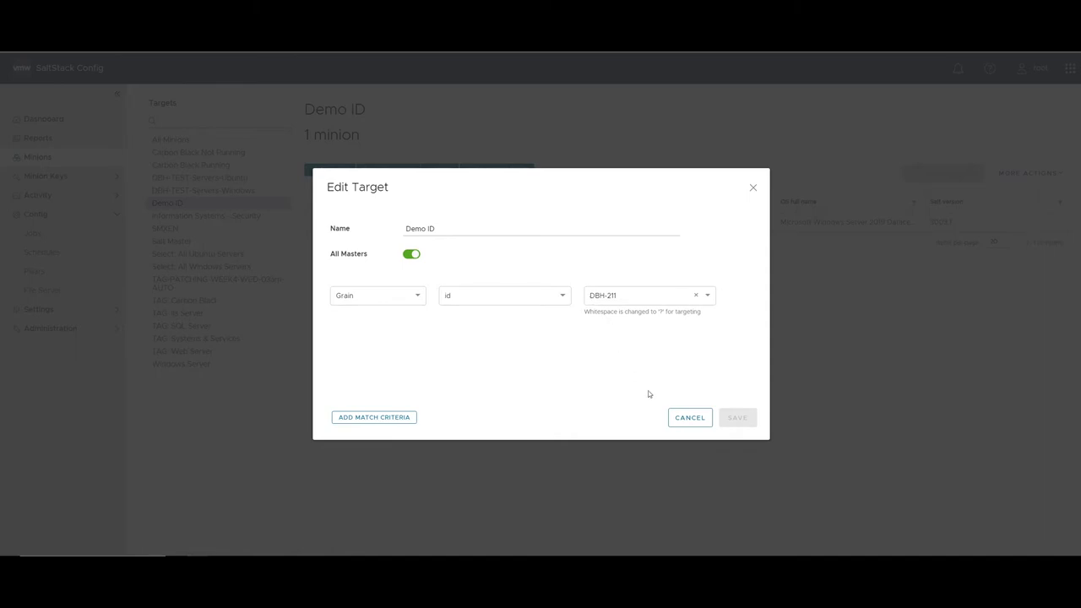
click(686, 417)
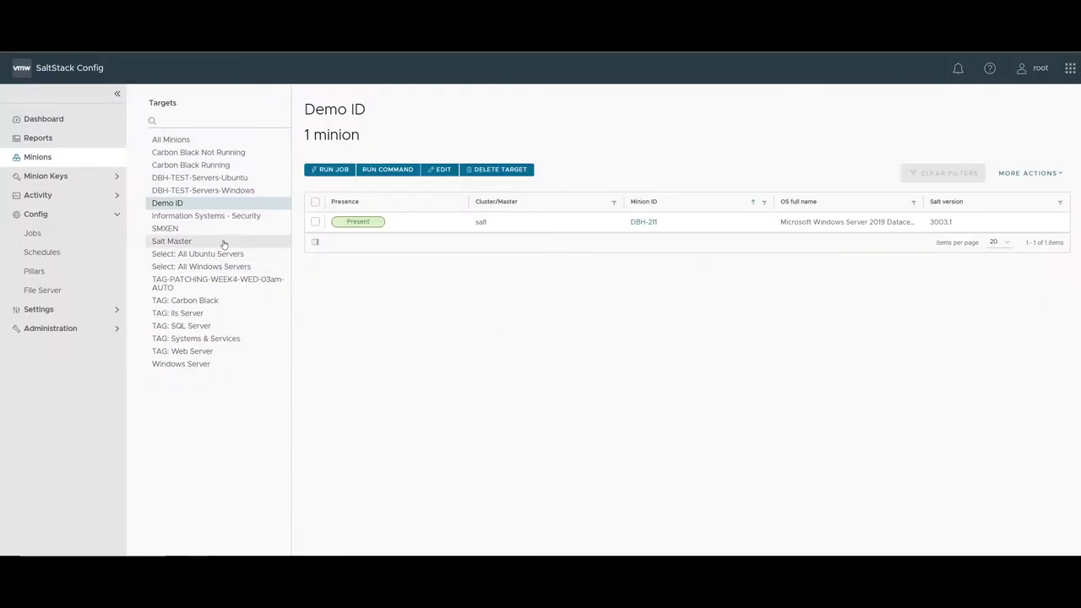
click(232, 193)
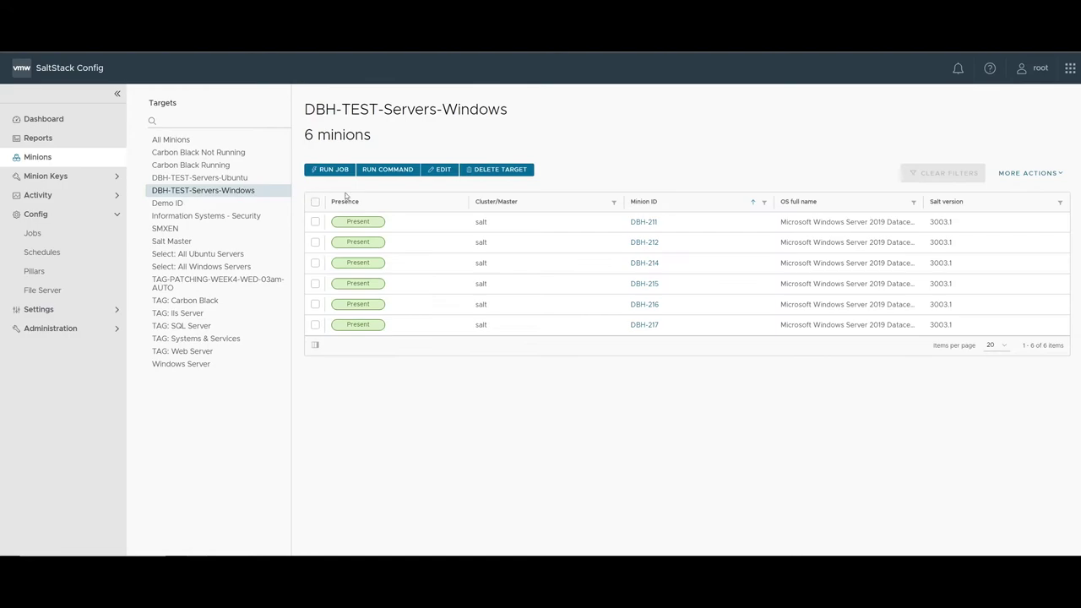
click(439, 173)
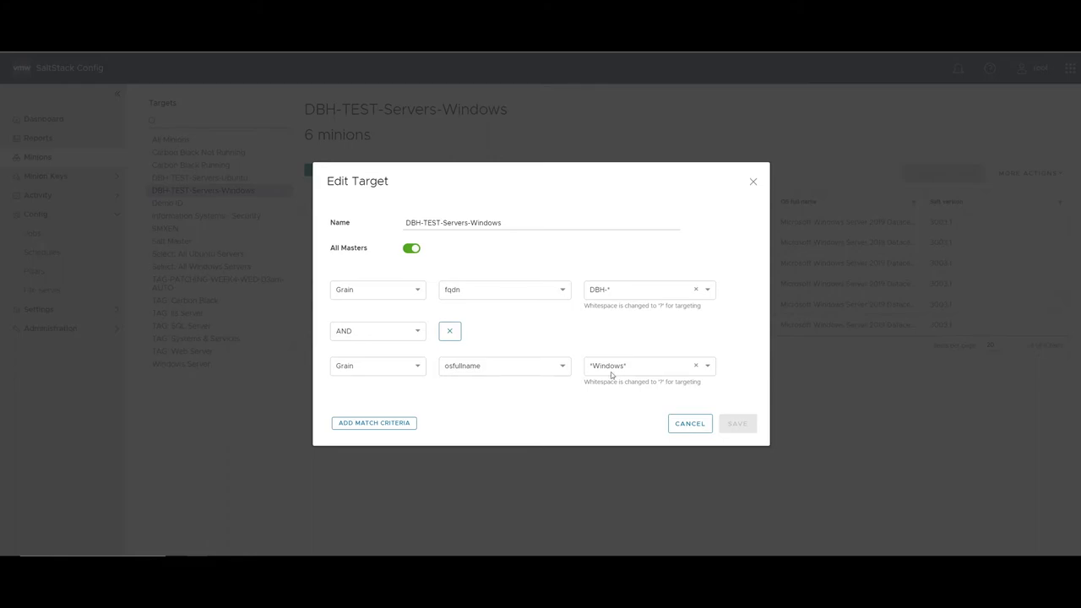
click(689, 424)
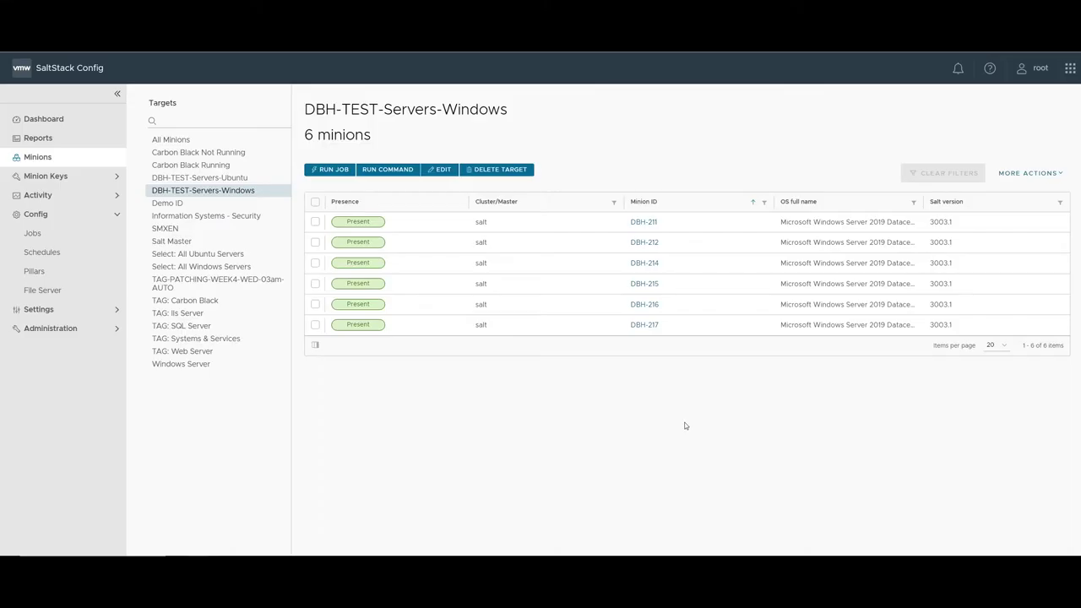
click(203, 204)
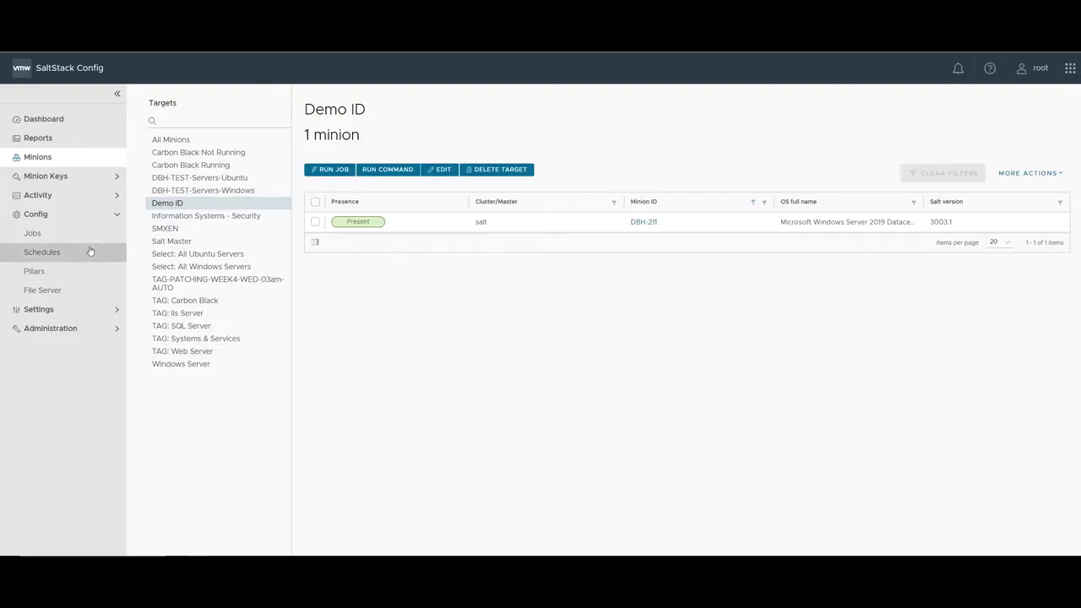
Open tags-single-server.sls from the orch folder of the base file server environment and review its orchestration code
click(69, 291)
click(156, 142)
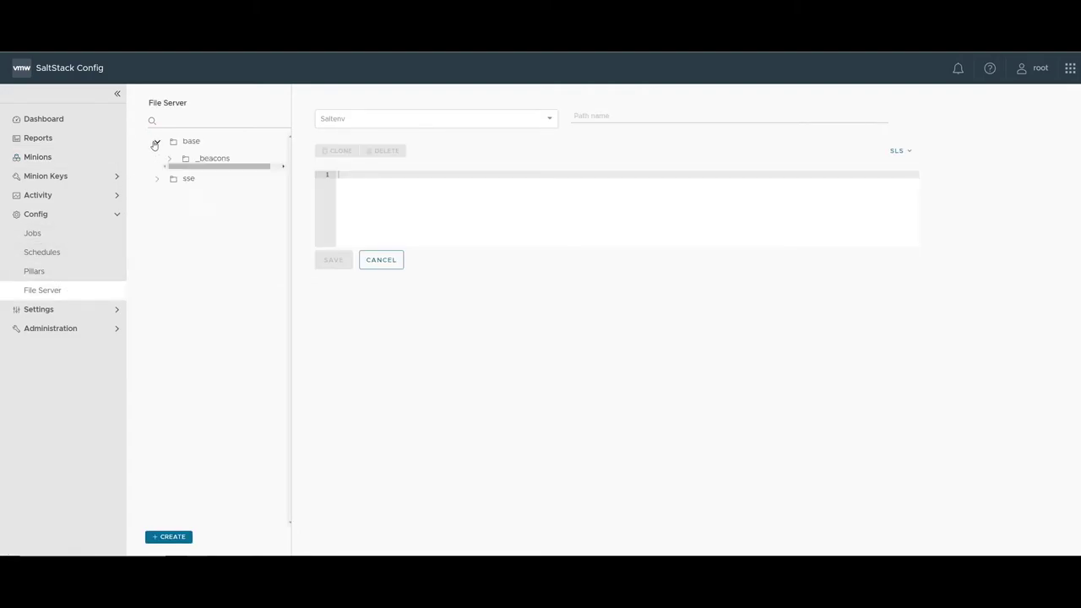
click(169, 210)
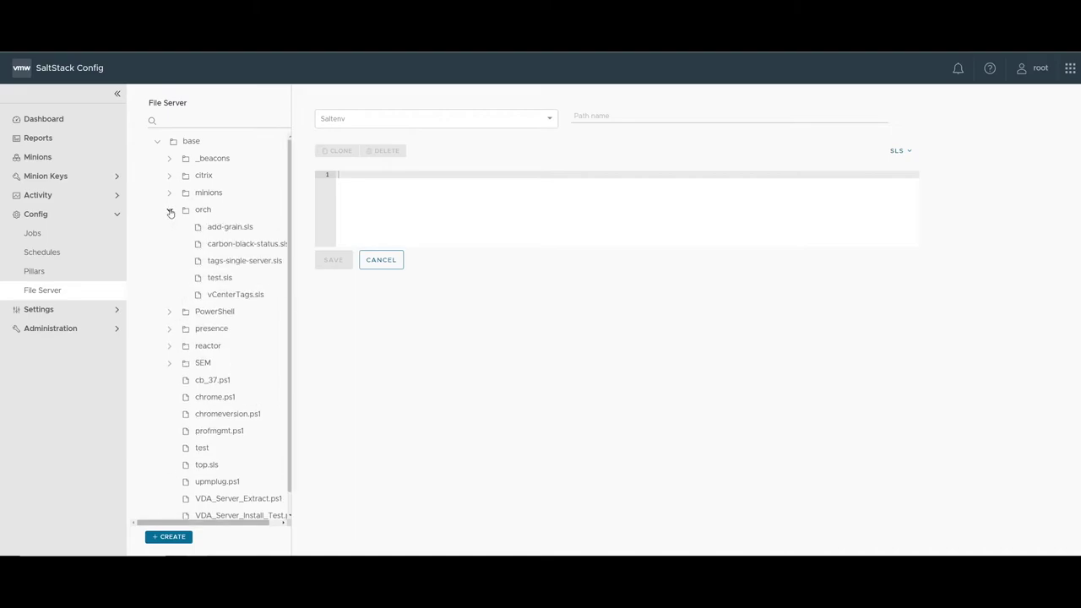
click(238, 260)
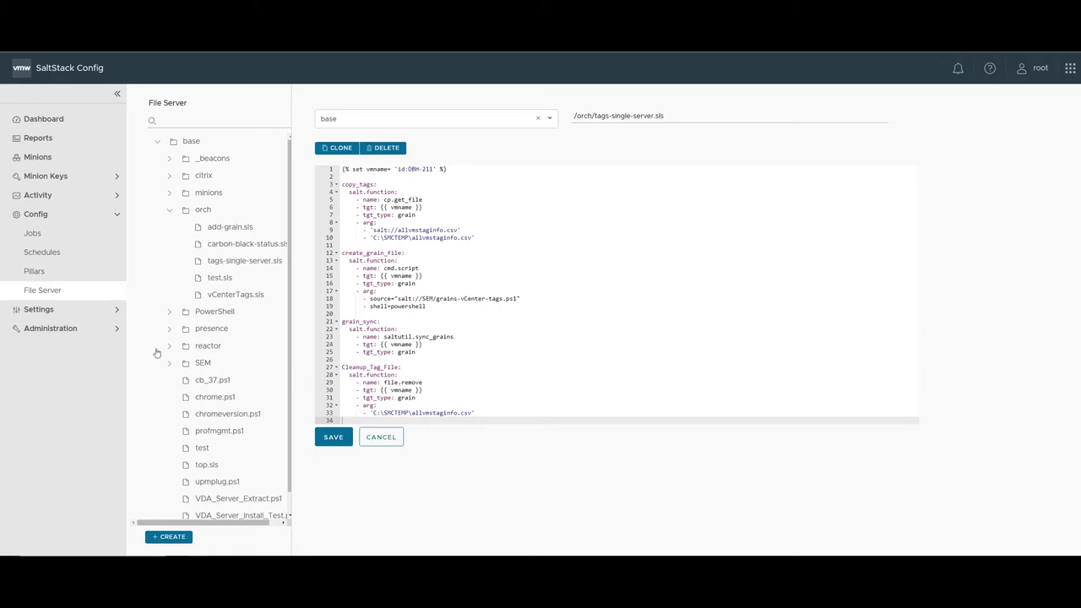
Run the "Select: Orchestration to update grain - vCenter TAGS - Single Server" job with no extra options
click(86, 241)
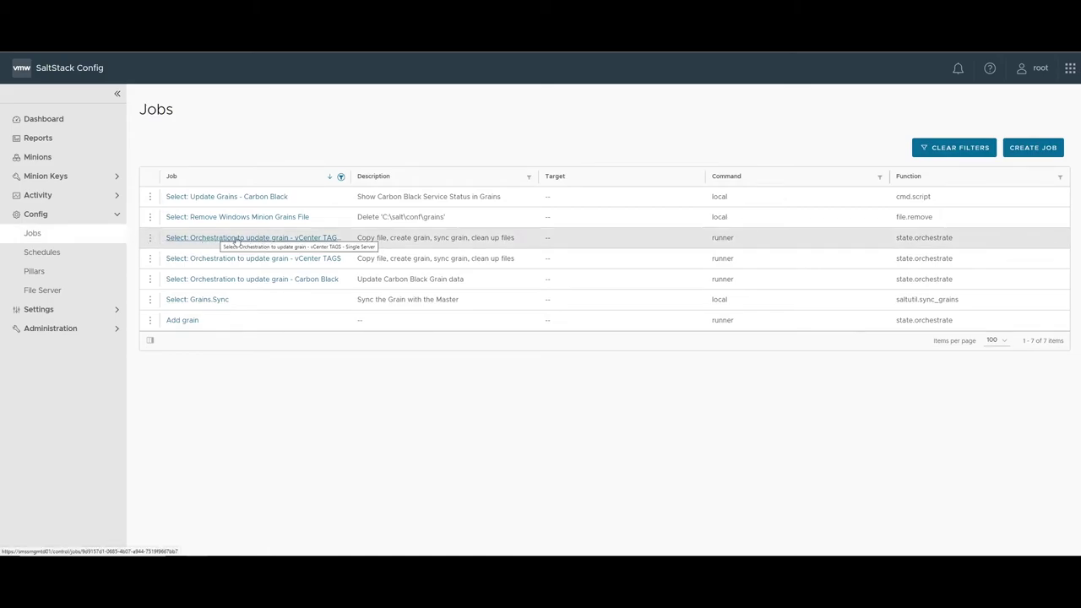
click(149, 239)
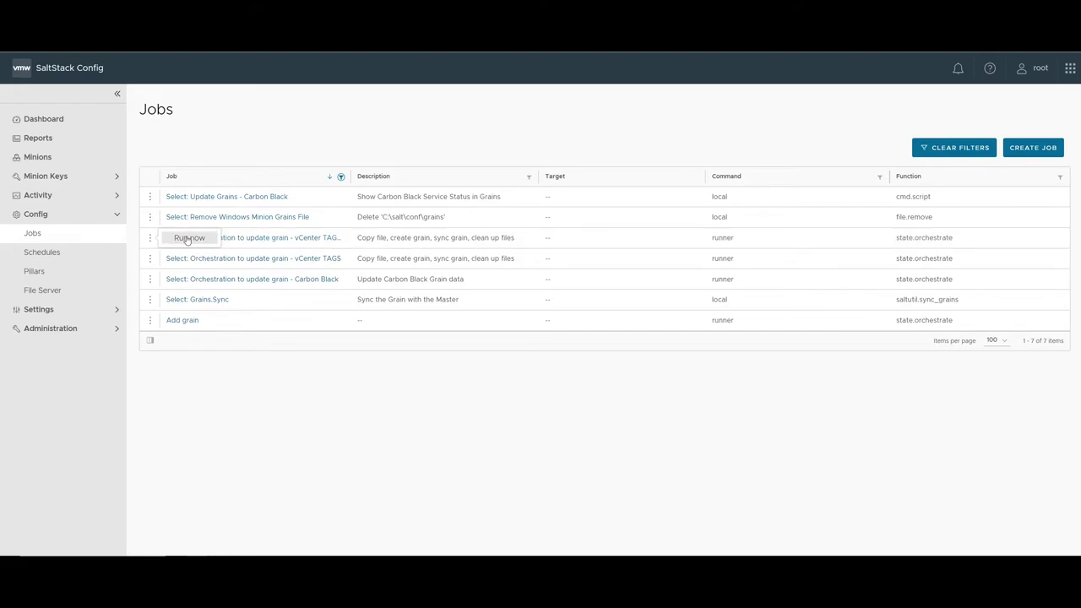
click(188, 238)
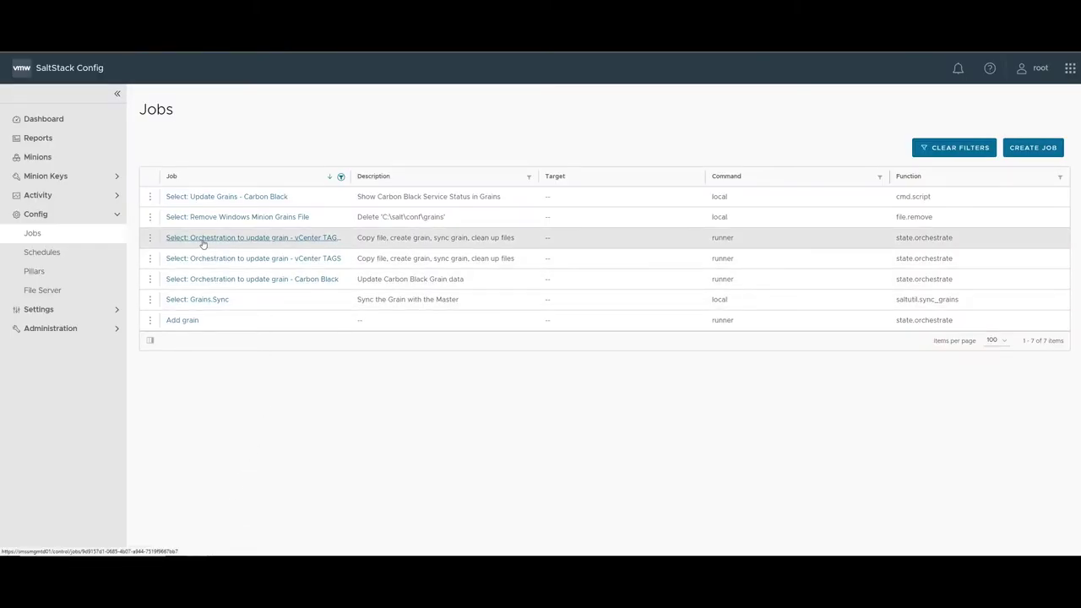
click(150, 239)
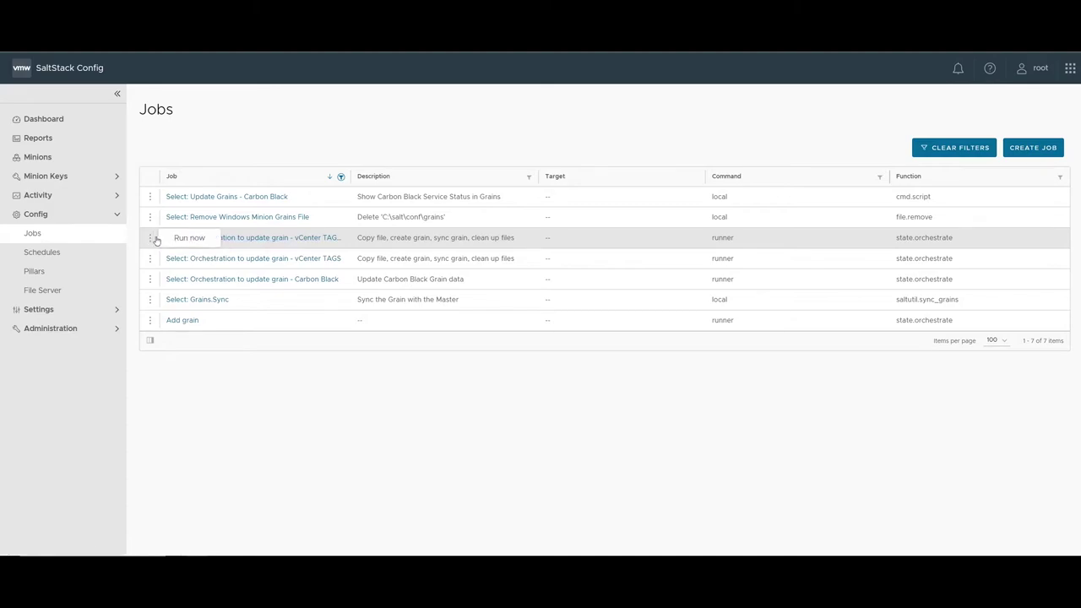
click(173, 239)
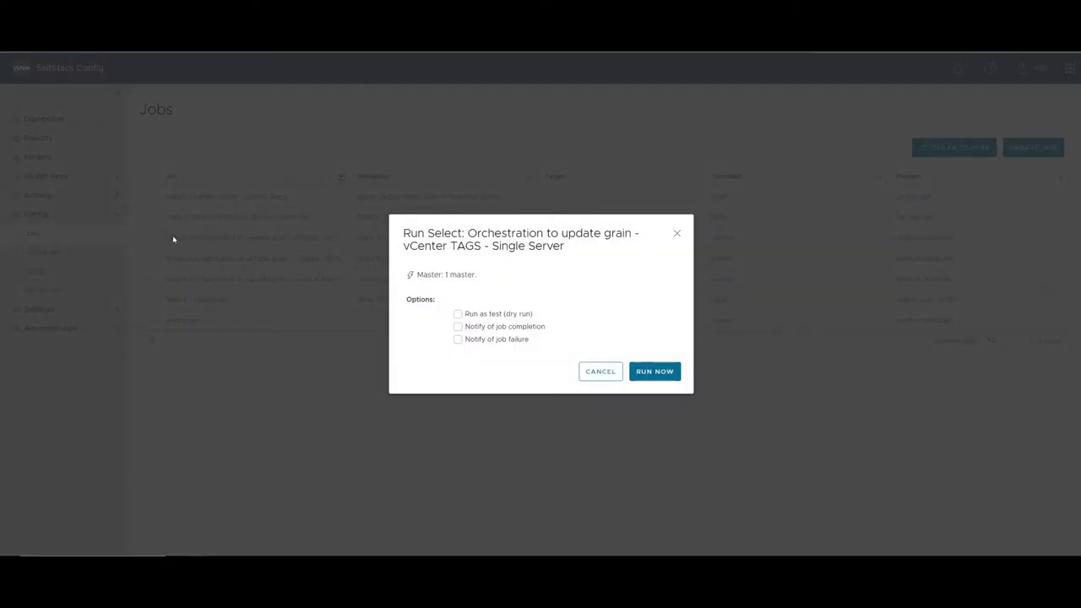
click(655, 372)
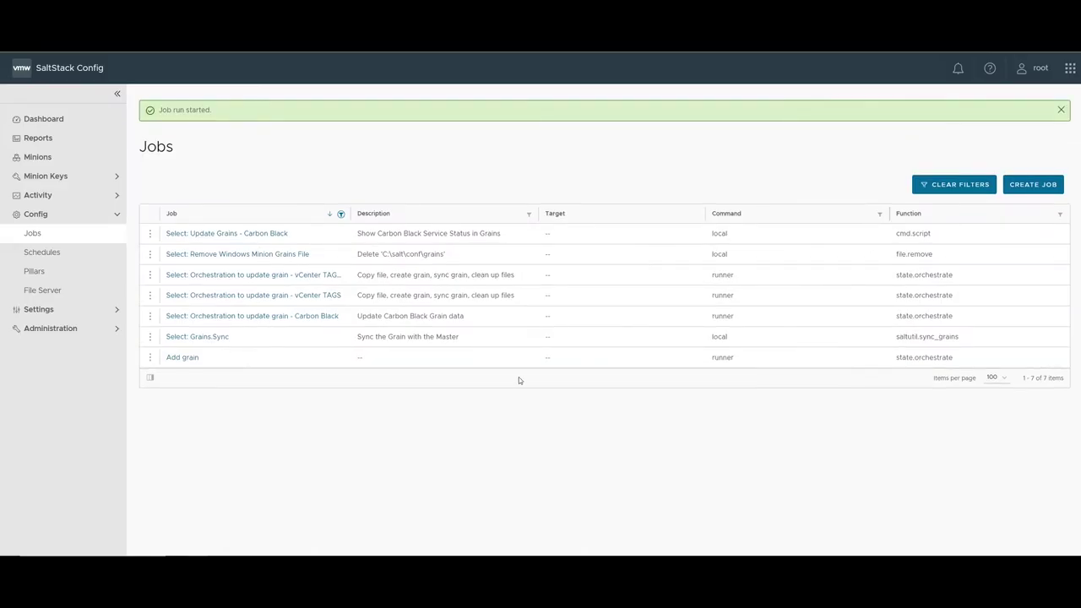
Open the running vCenter TAGS single-server orchestration from the in-progress activity and check its job info, refreshing the page
click(38, 194)
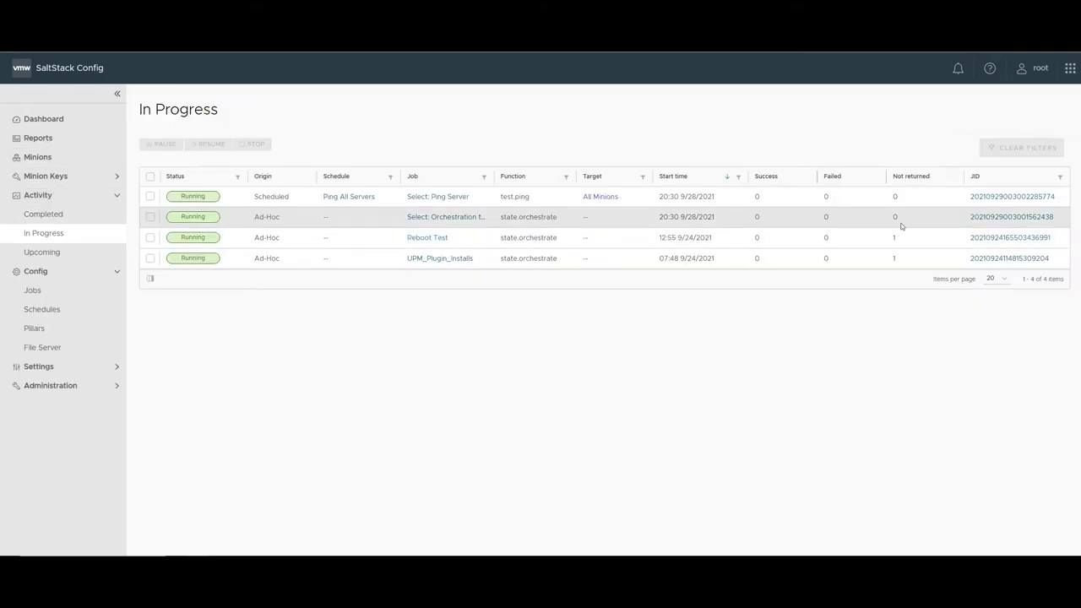
click(989, 218)
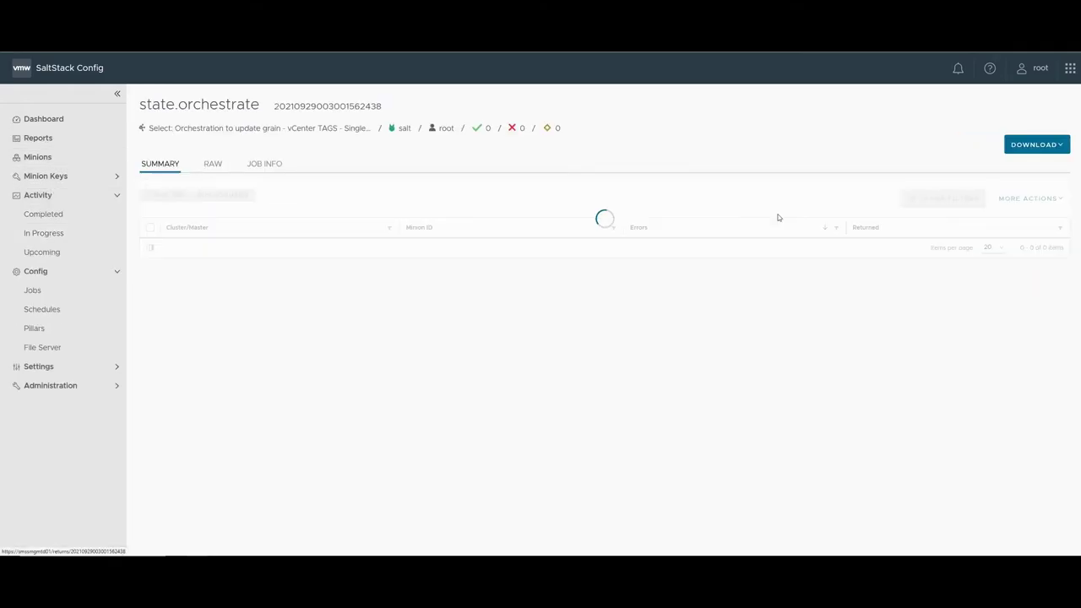
click(272, 167)
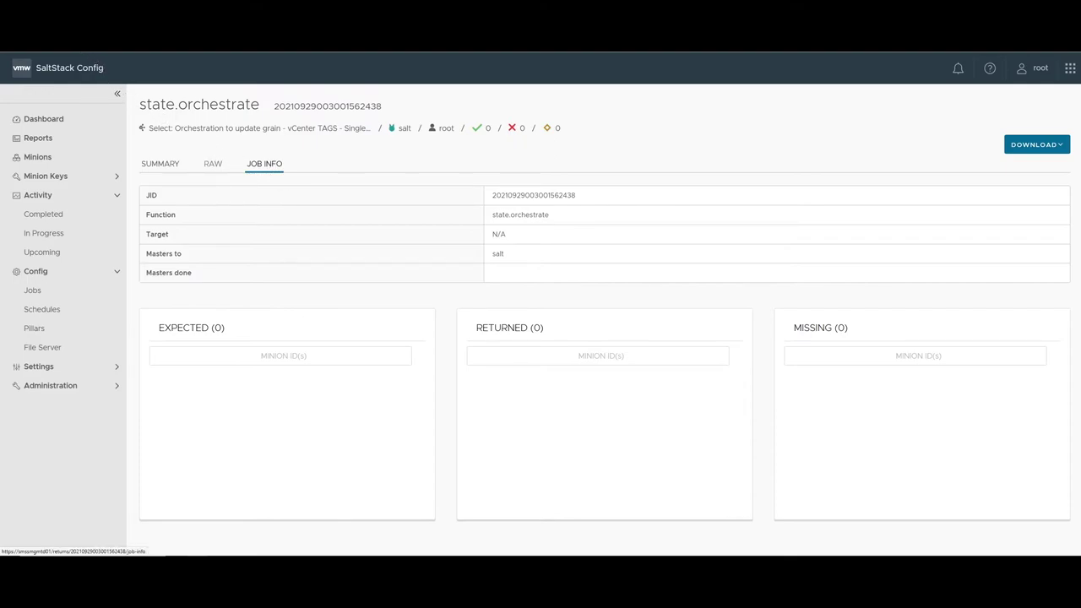
key(F5)
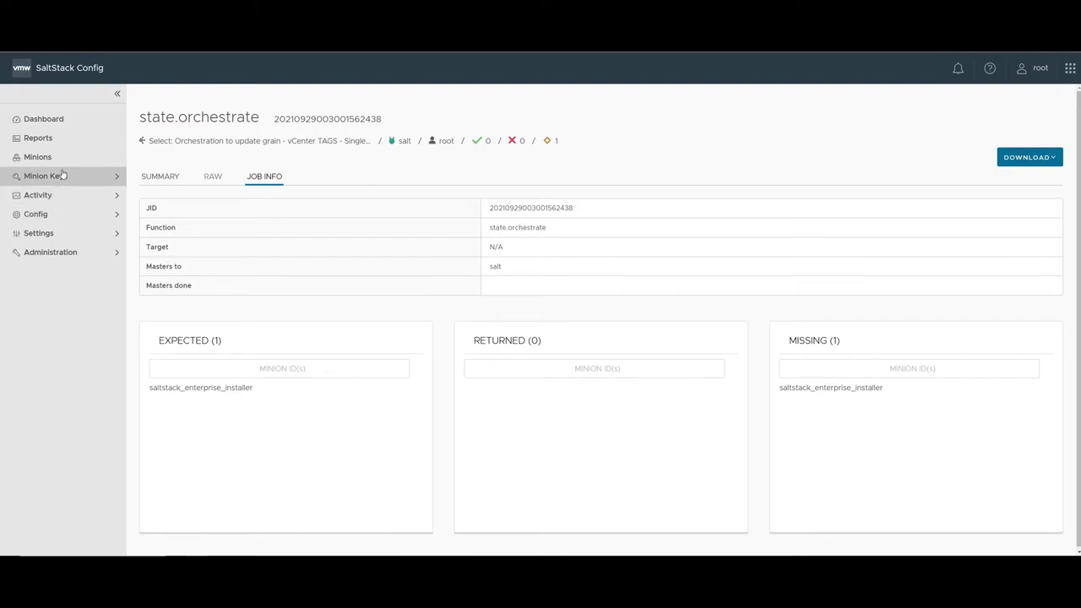
Open the completed activity list and refresh it to check the orchestration's jobs
click(62, 199)
click(46, 214)
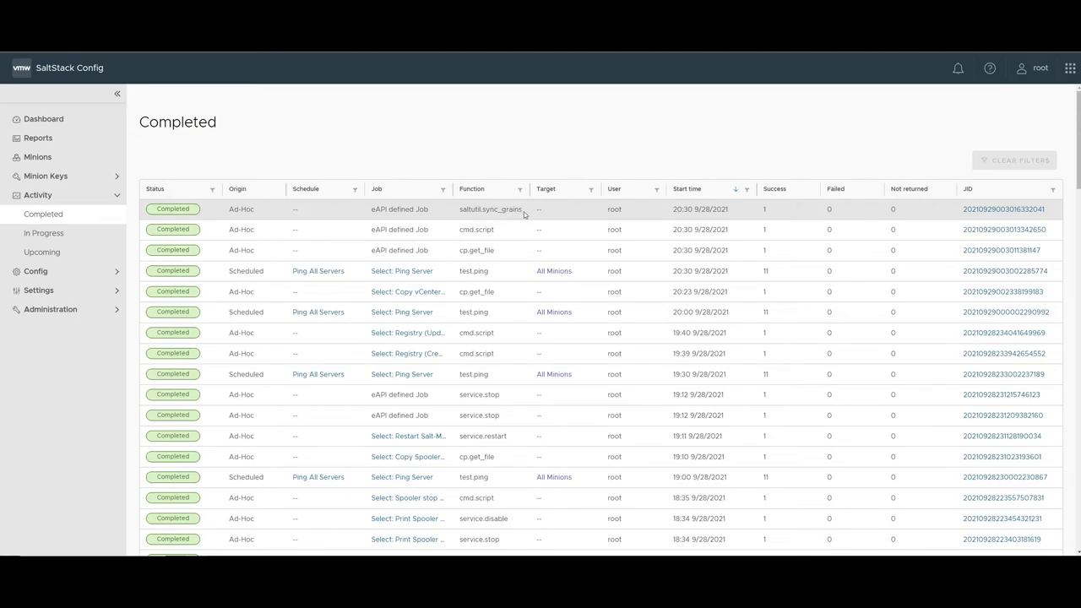
key(F5)
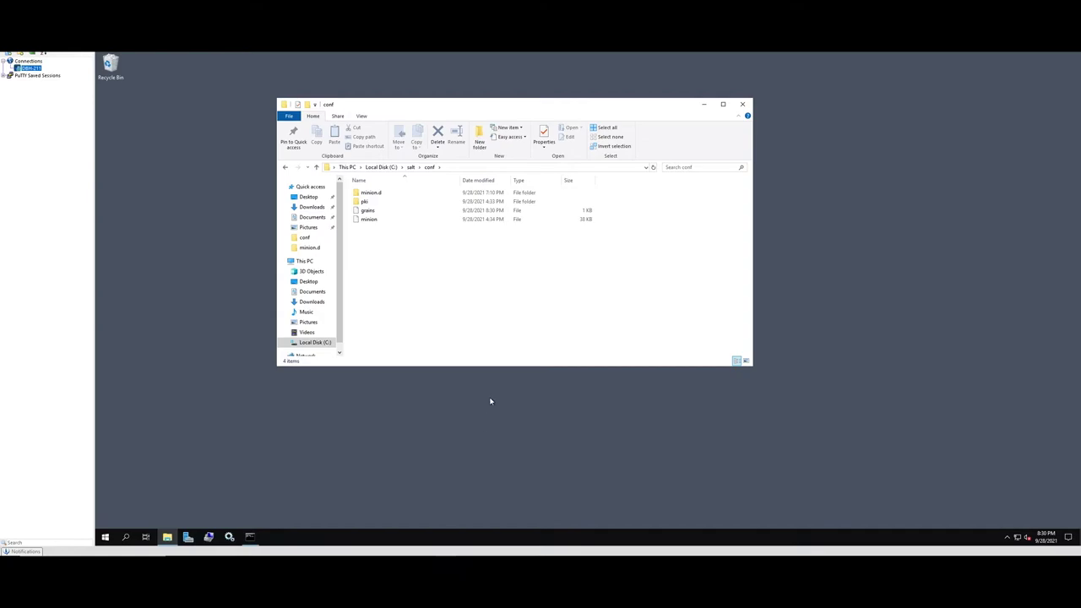
In the remote session to DBH-211, open the grains file from C:\salt\conf in Notepad, read the vCenterTags entry and close it
click(398, 212)
double_click(398, 212)
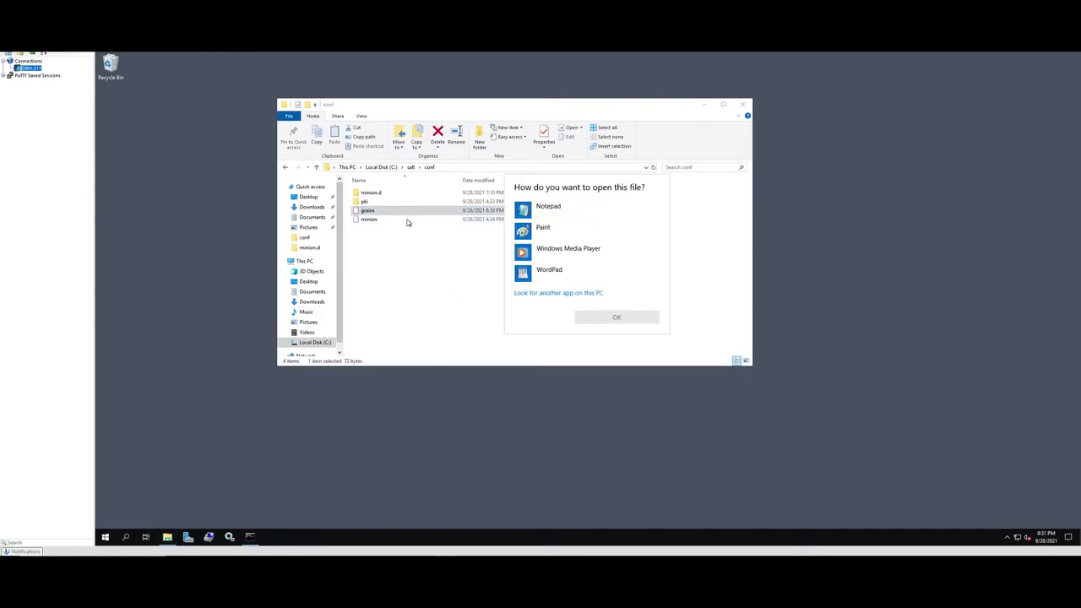
double_click(541, 208)
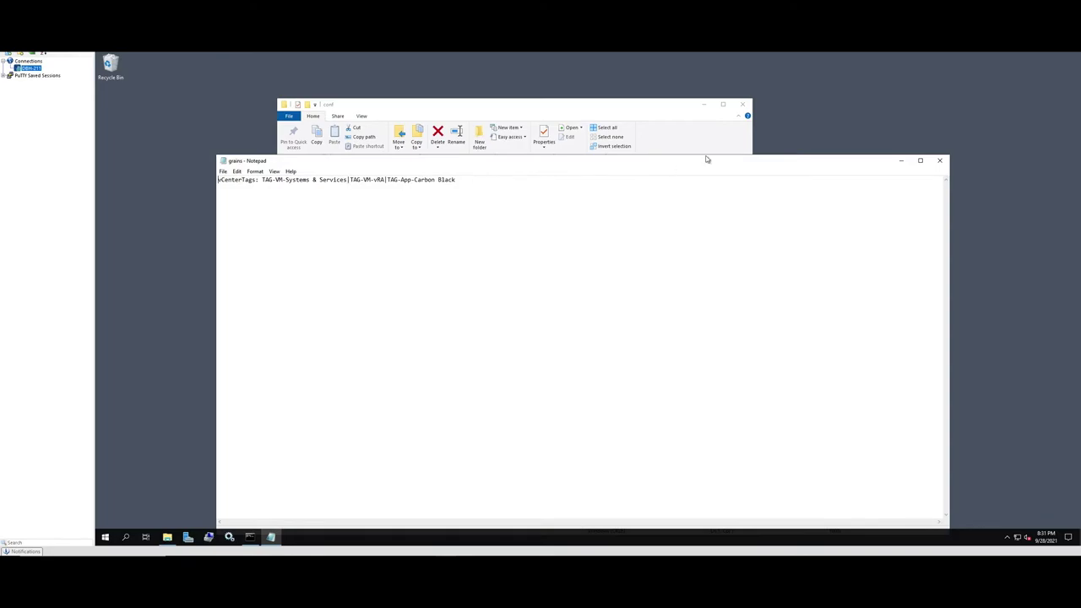
click(939, 160)
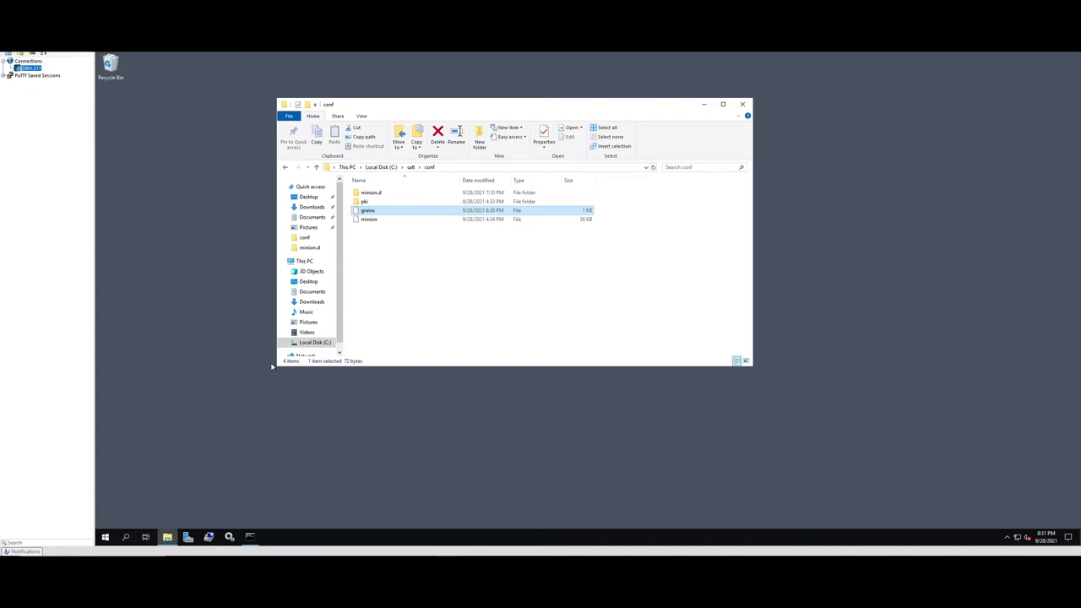
Check the contents of the SMCTEMP folder on drive C and return to the salt\conf folder
click(380, 167)
double_click(388, 228)
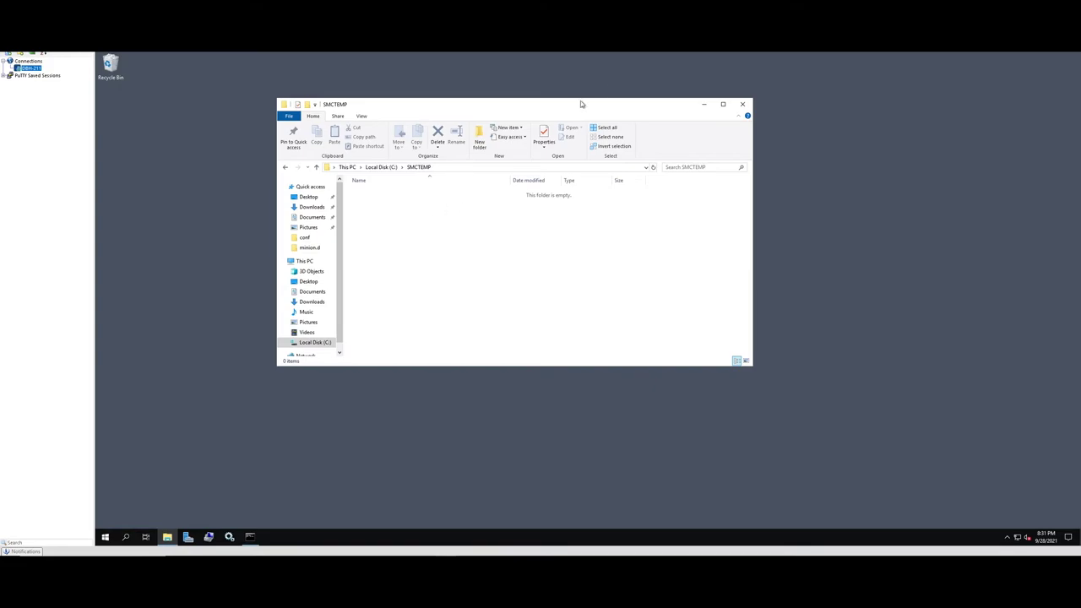
click(743, 104)
click(384, 167)
double_click(374, 220)
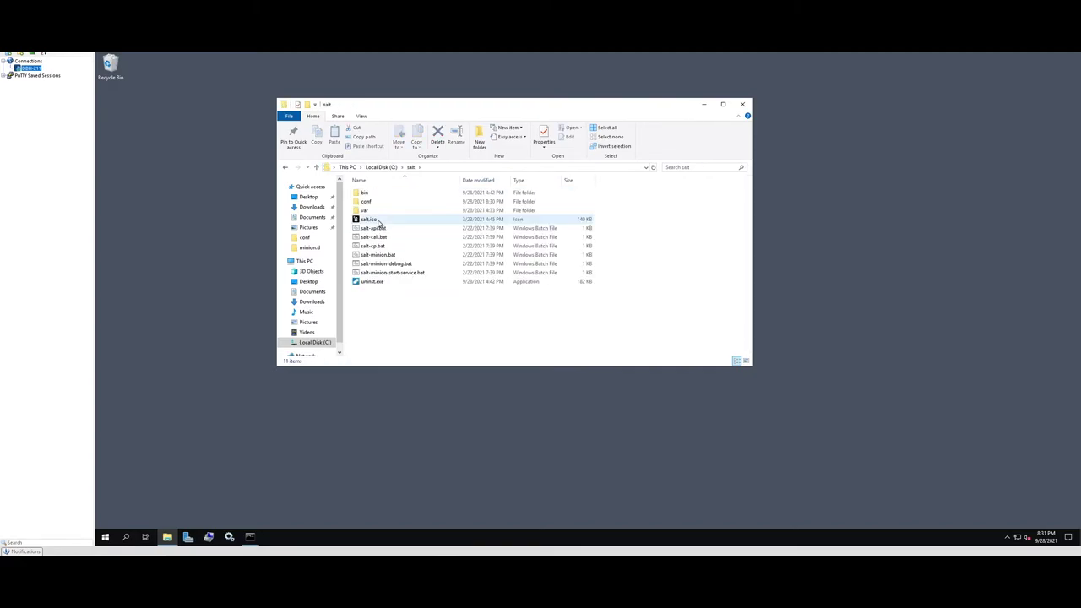
double_click(376, 203)
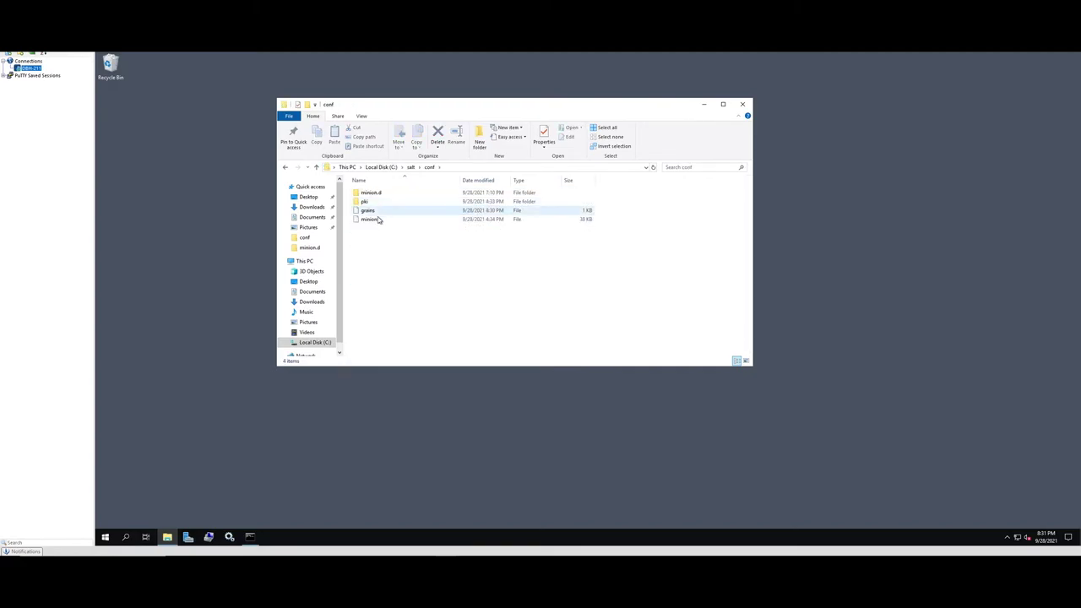
click(376, 221)
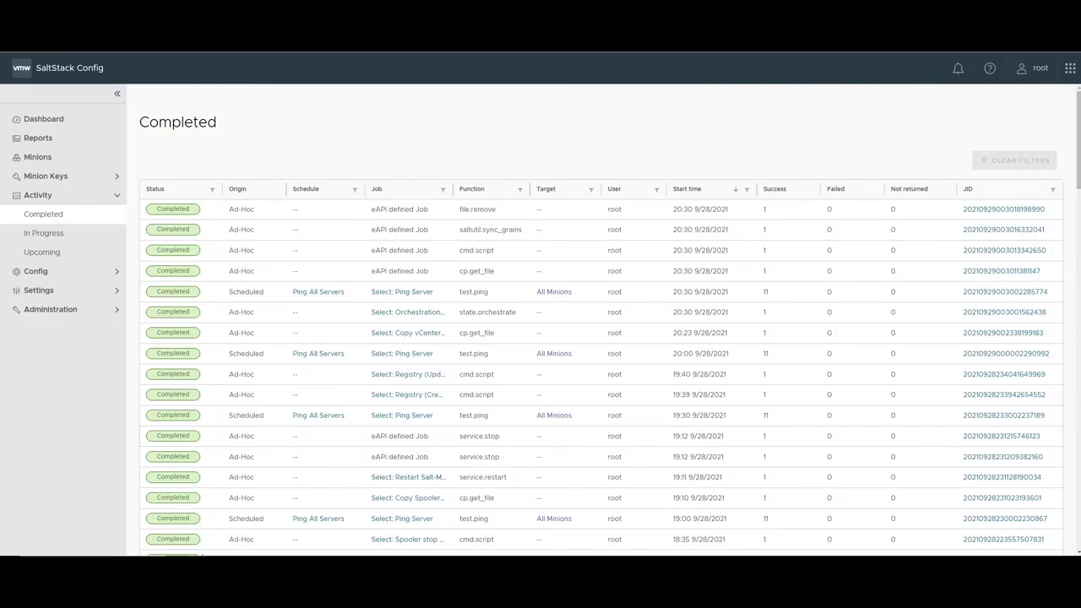
Switch to SaltStack Config, find vCenterTags in the grains of minion DBH-211 and copy its TAG-VM-vRA tag
click(50, 158)
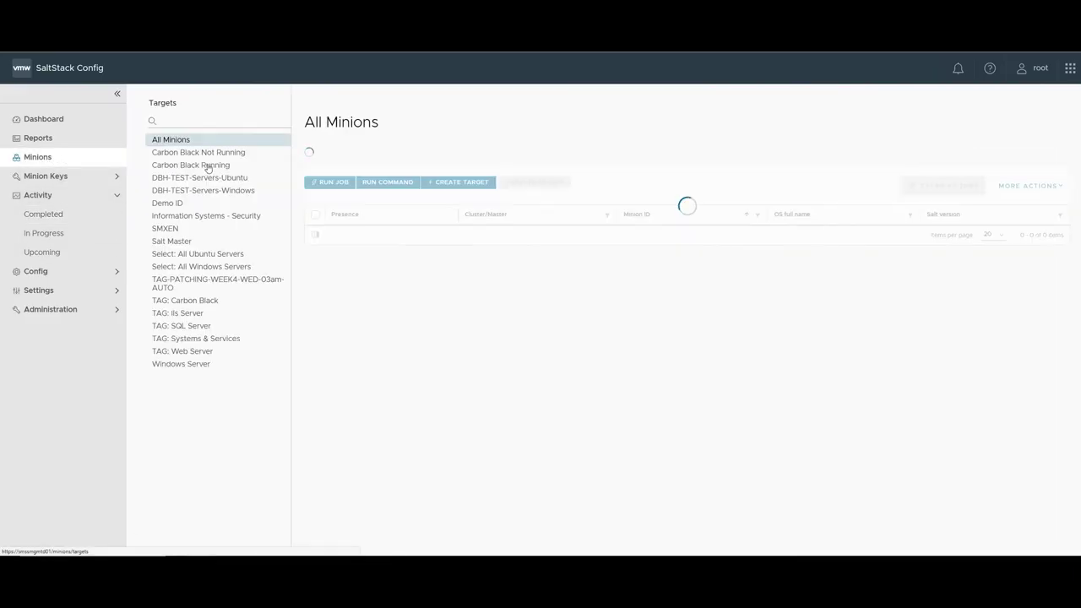
click(643, 236)
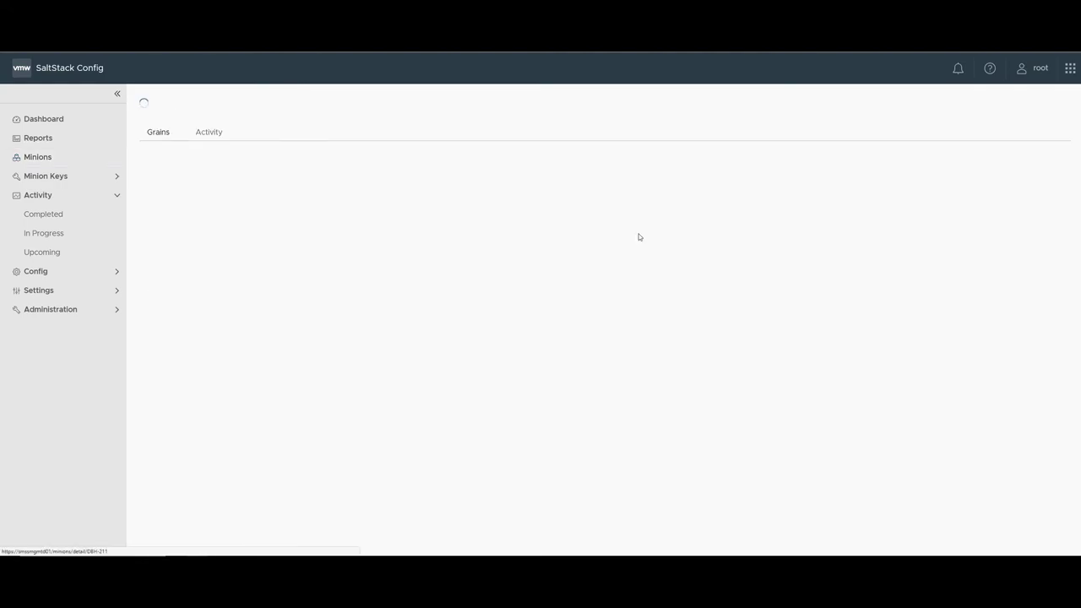
scroll(642, 253, down, 15)
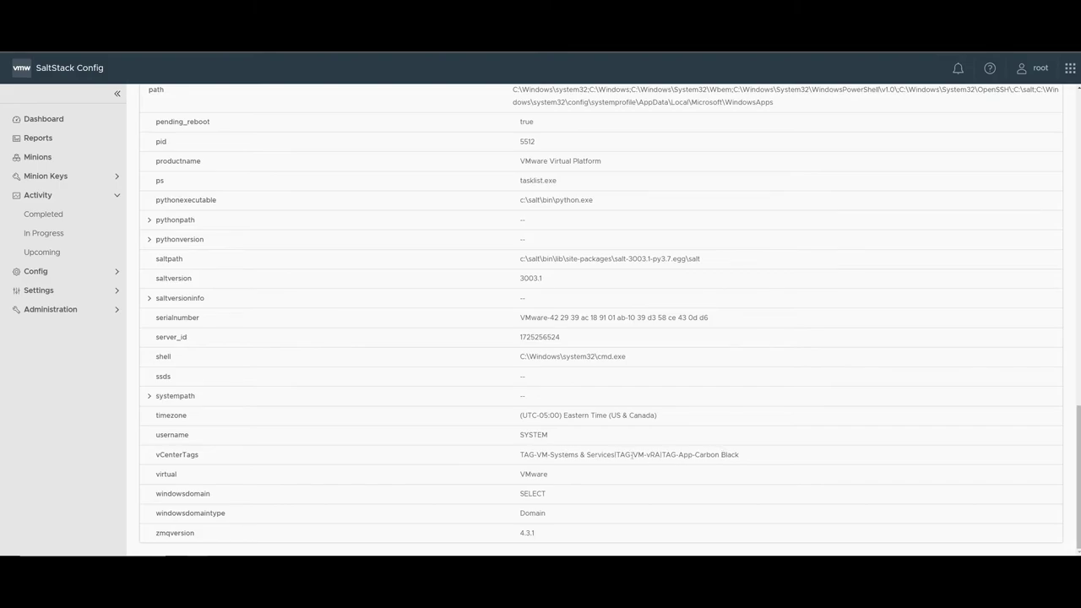
drag(617, 454, 661, 454)
right_click(661, 454)
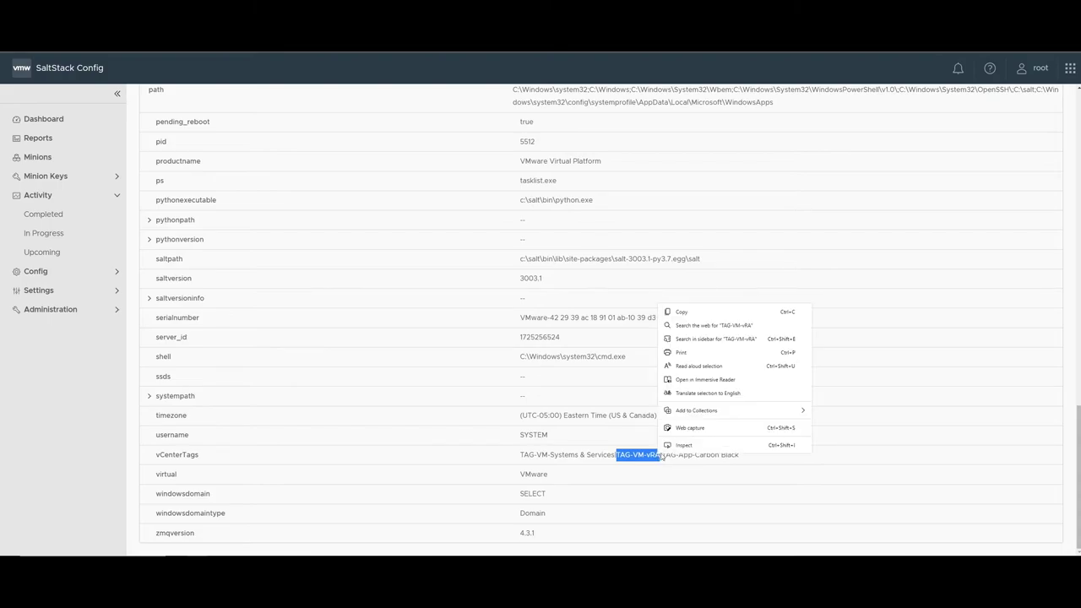
click(684, 311)
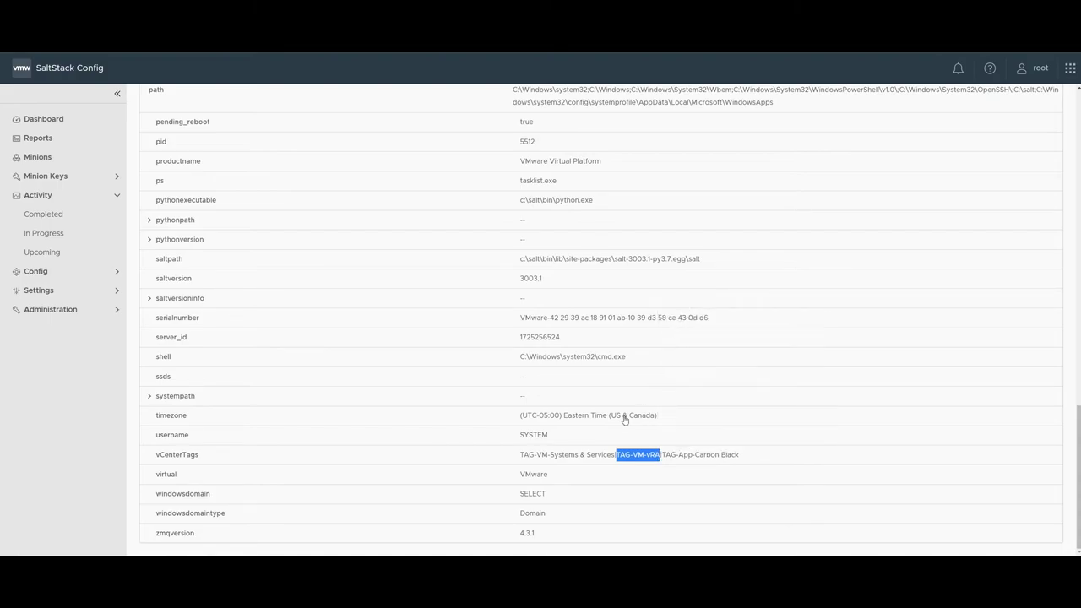
Start creating a new minion target and name it vRA
click(67, 163)
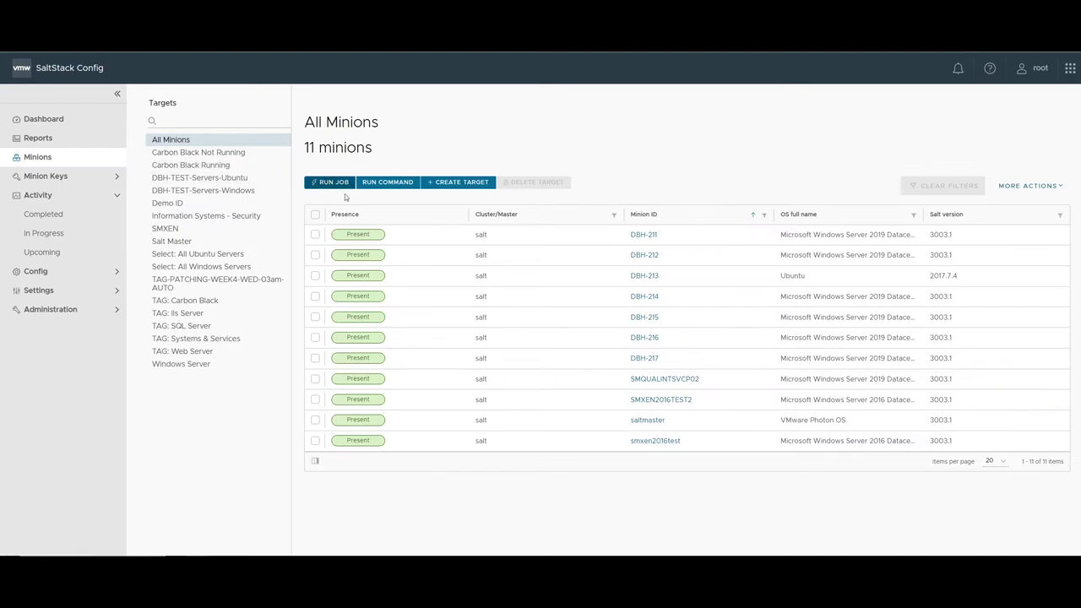
click(461, 183)
click(442, 230)
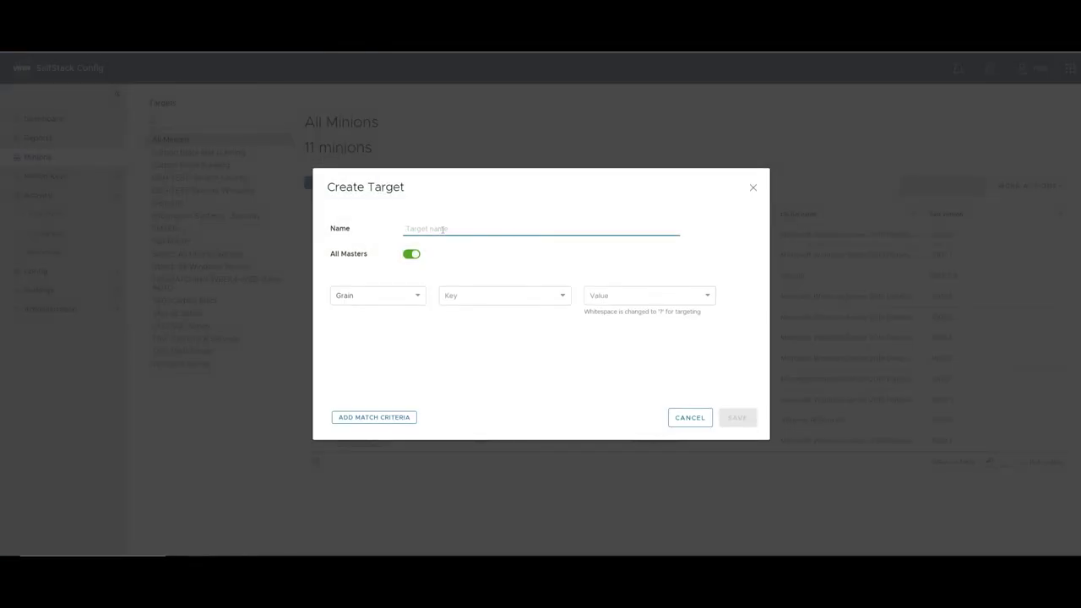
text(VRA)
key(BackSpace)
key(BackSpace)
key(BackSpace)
text(VRA)
Set the vRA target's match criterion to grain vCenterTags with value *TAG-VM-vRA* and save the target
click(500, 298)
text(v)
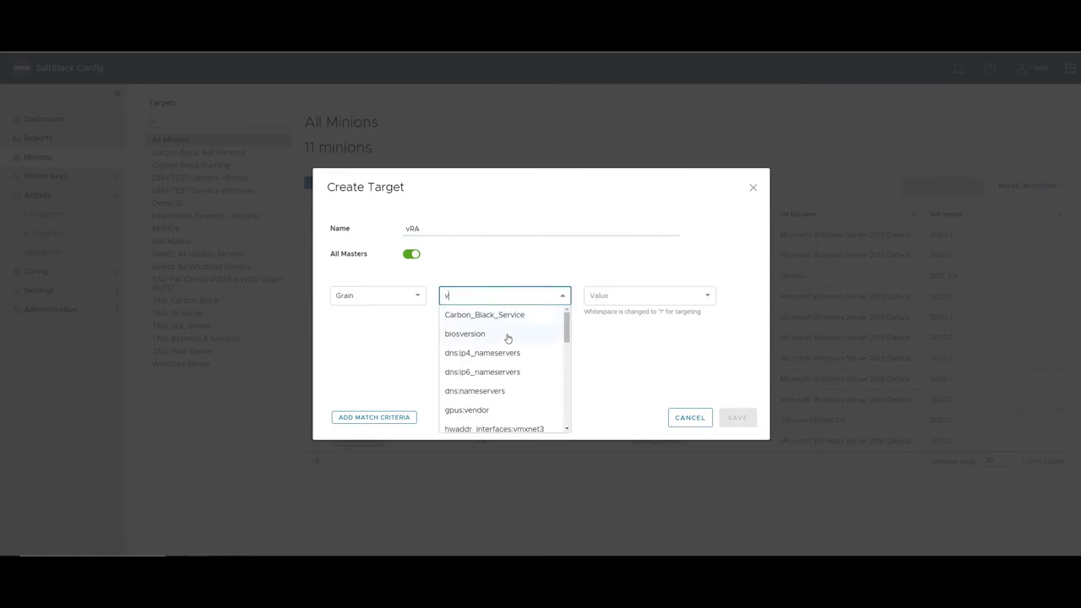
scroll(508, 338, down, 10)
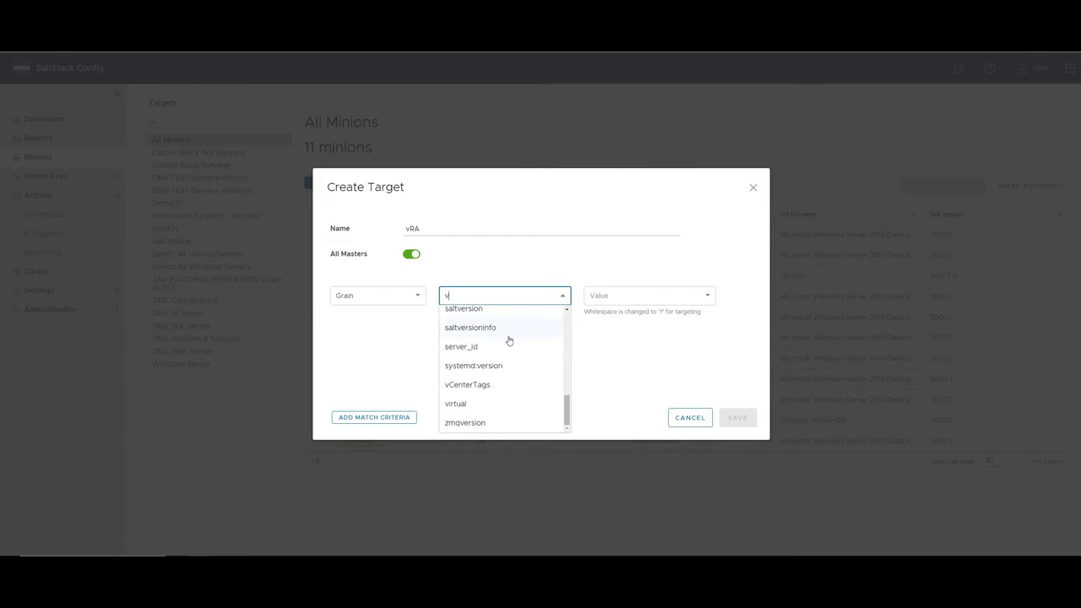
click(487, 385)
click(620, 296)
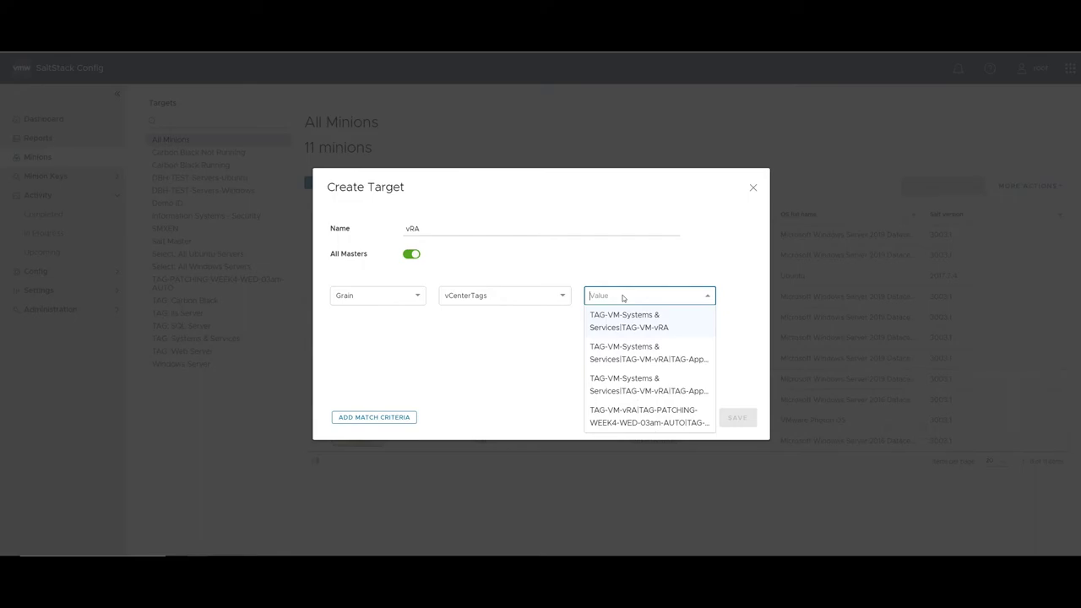
text(*)
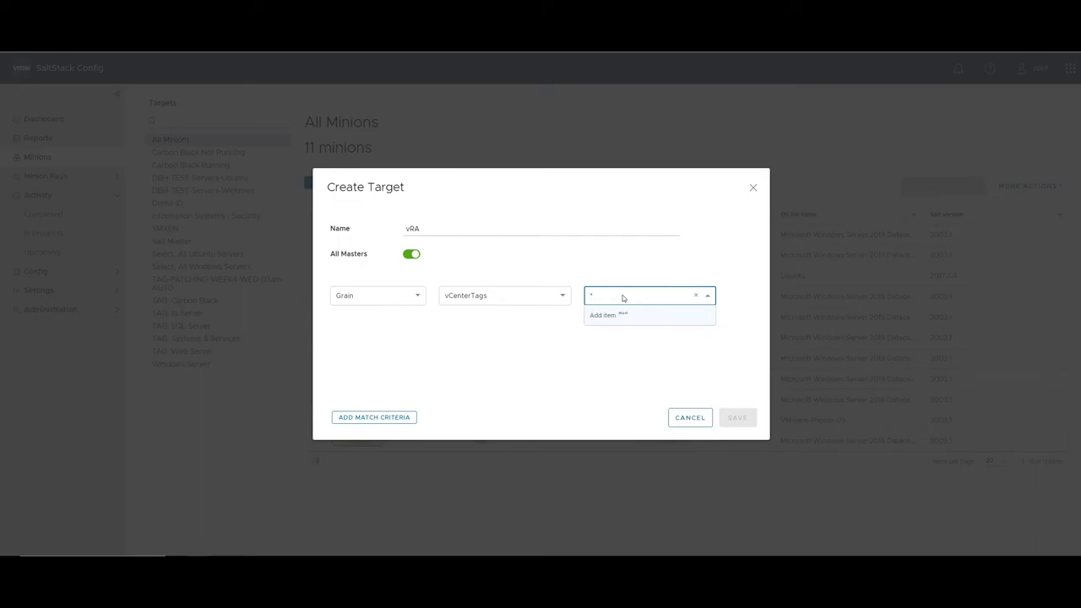
text(TAG-VM-vRA*)
key(Return)
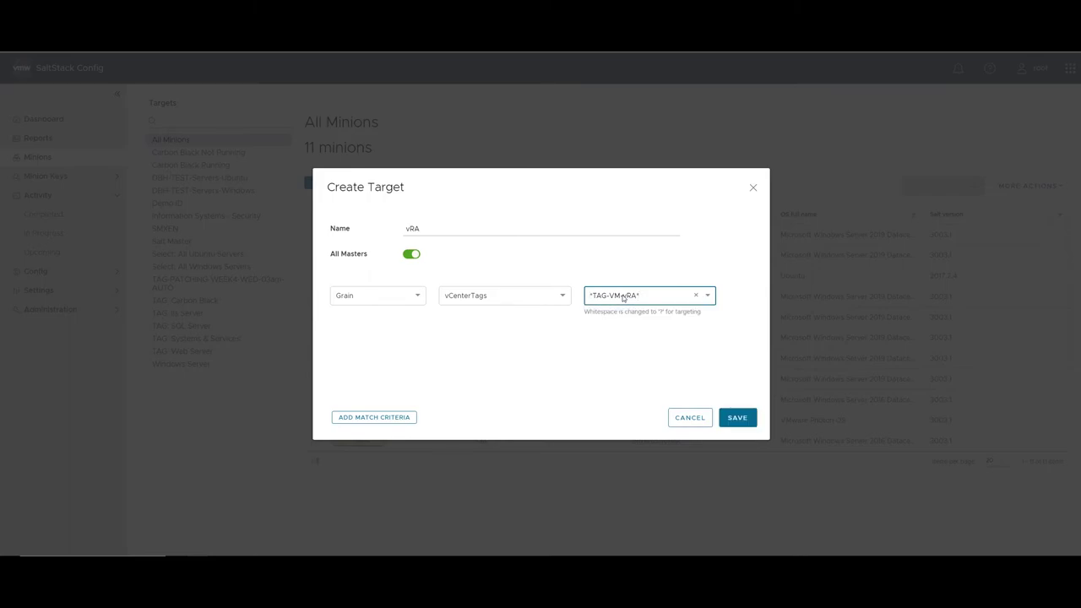
click(744, 417)
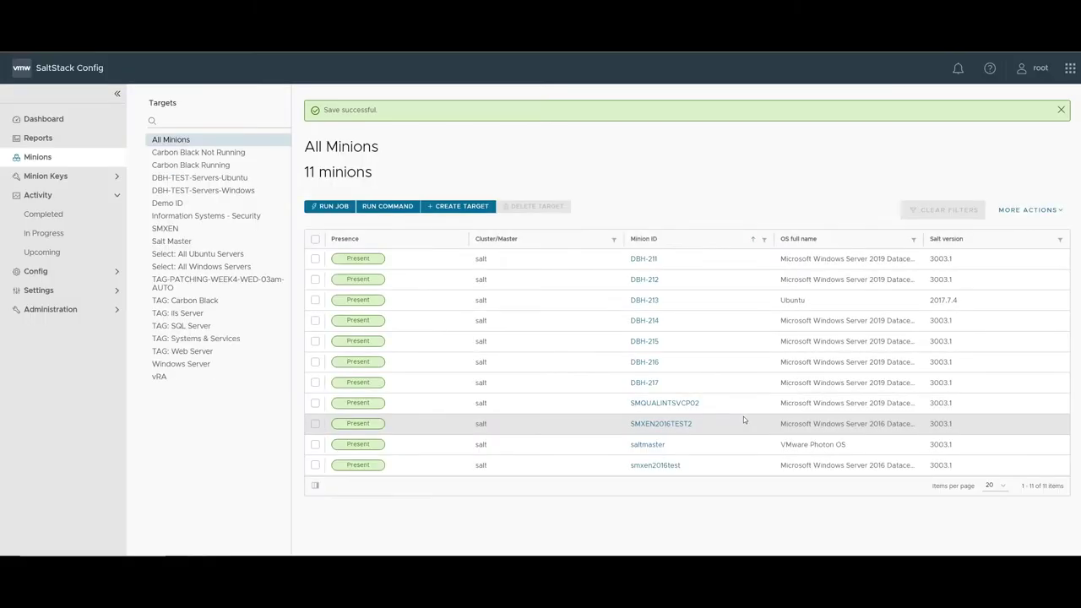
Open the vRA target's minion list and examine the vCenterTags grain of its member DBH-211
click(161, 376)
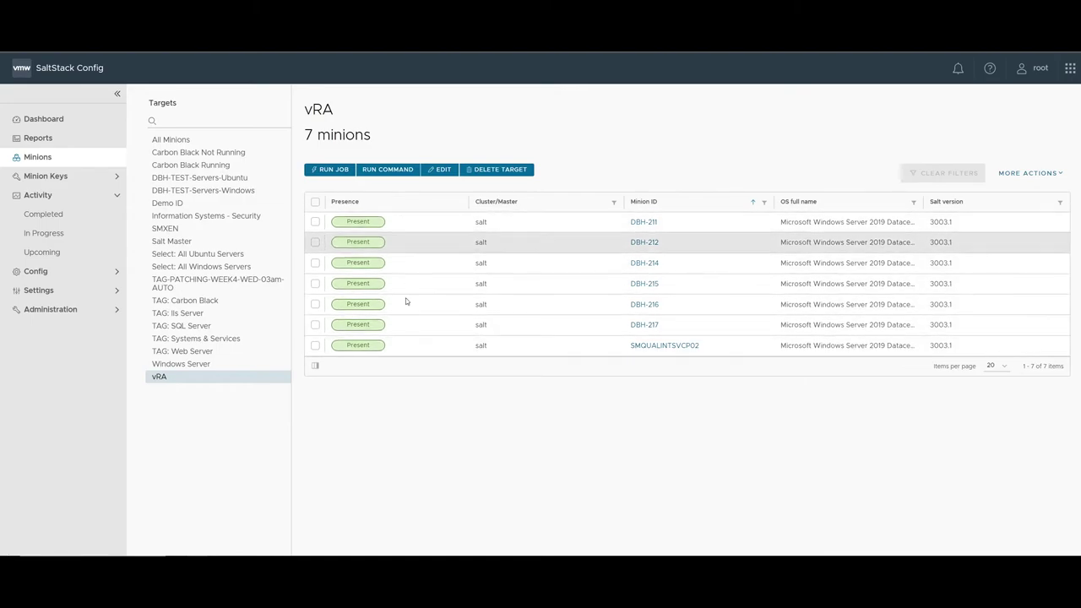
click(653, 222)
scroll(975, 499, down, 15)
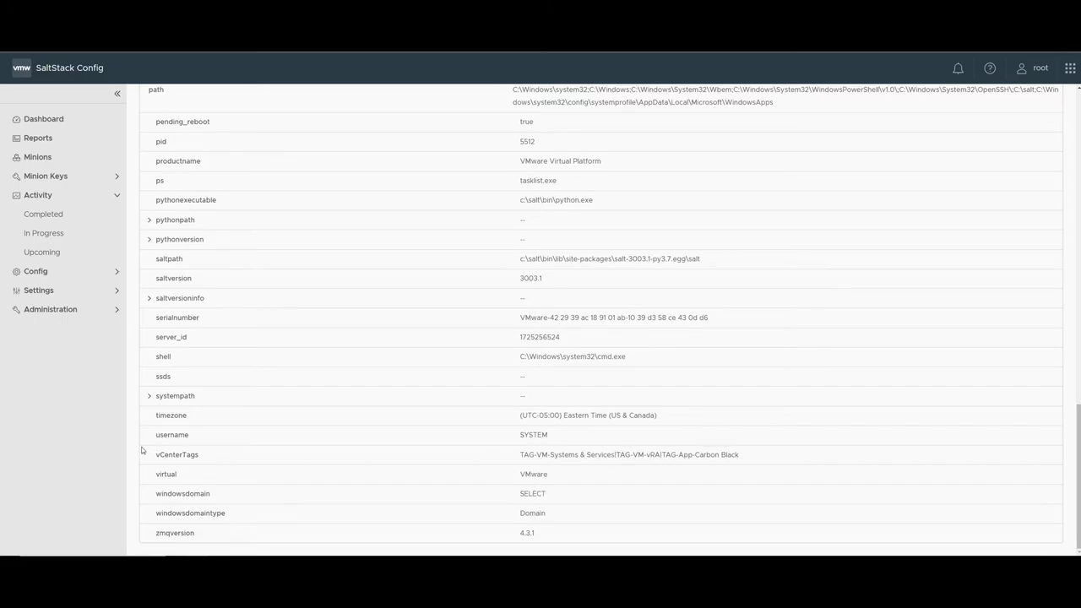
Return to the full minion list and look through DBH-211's grains again
click(49, 156)
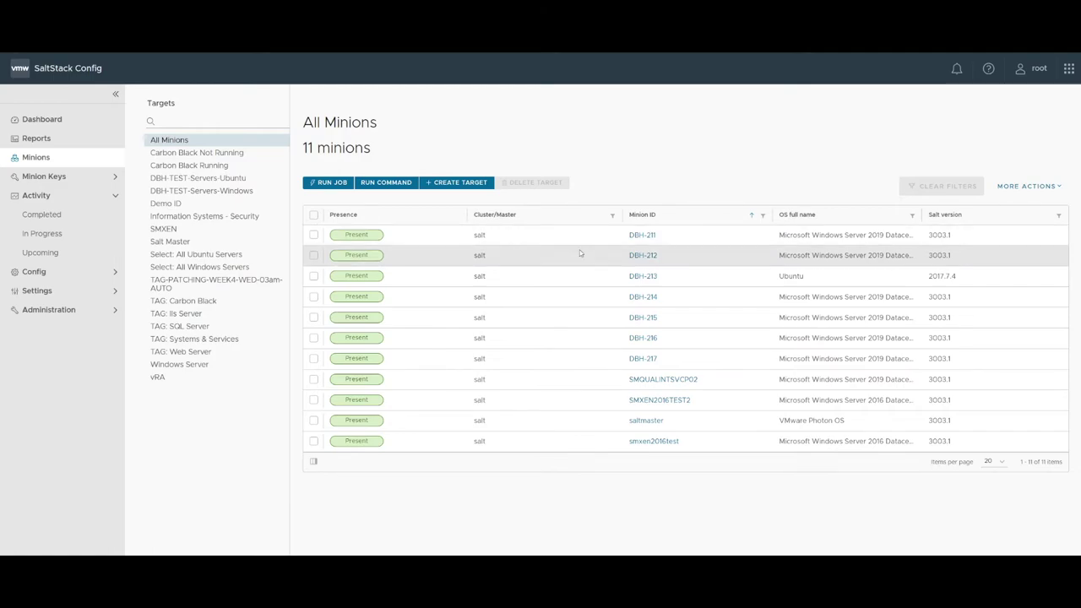
click(650, 240)
scroll(1059, 490, down, 15)
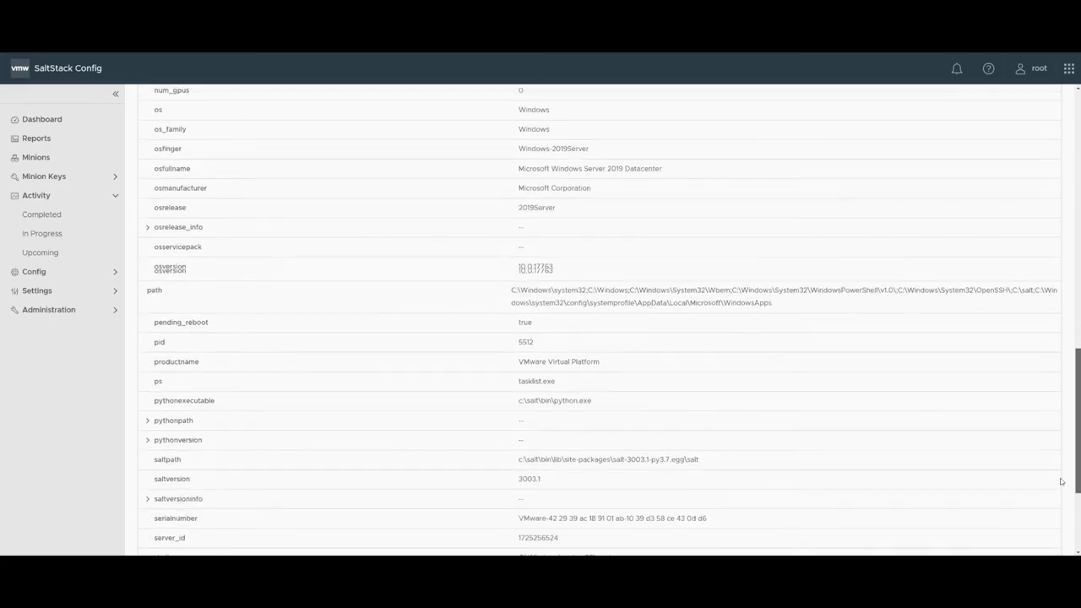
scroll(1059, 499, down, 2)
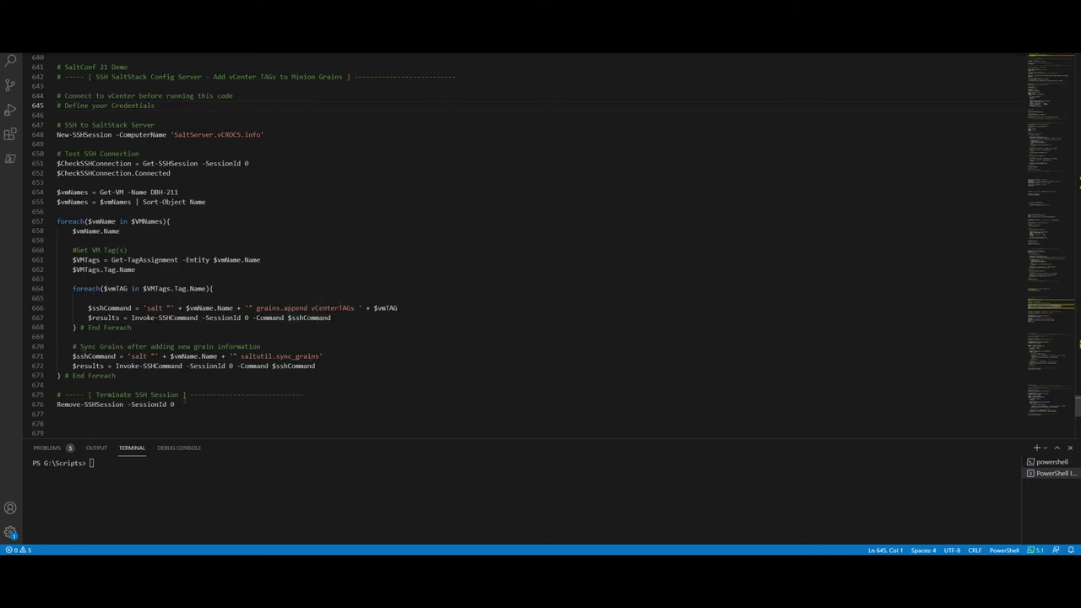
Review the PowerShell tag script through its last line, then switch to mRemoteNG and inspect DBH-211's grains file in Notepad, closing it
click(186, 404)
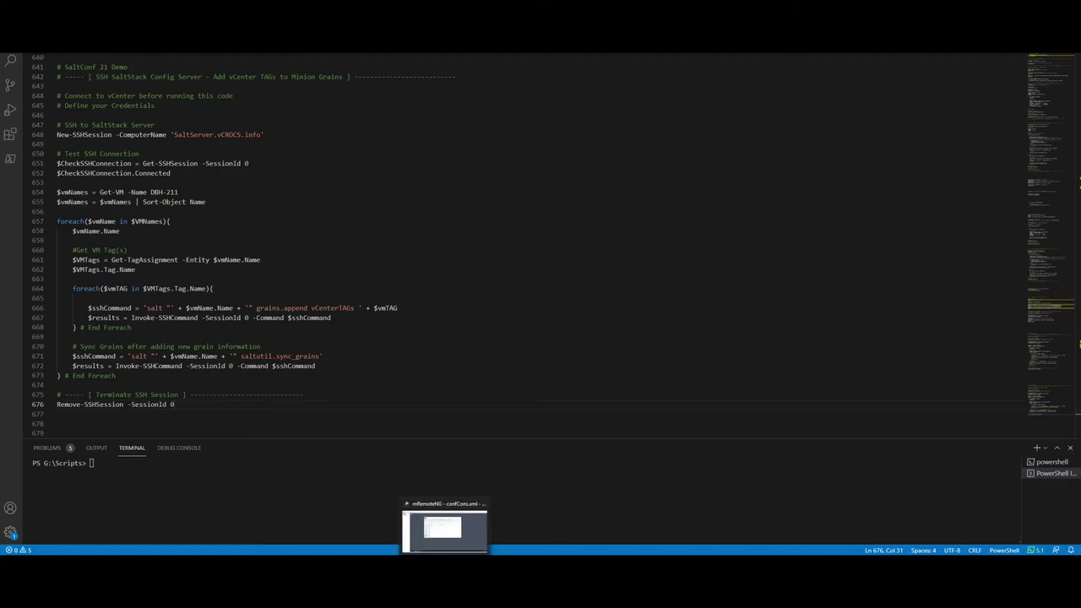
click(446, 527)
double_click(382, 212)
double_click(545, 212)
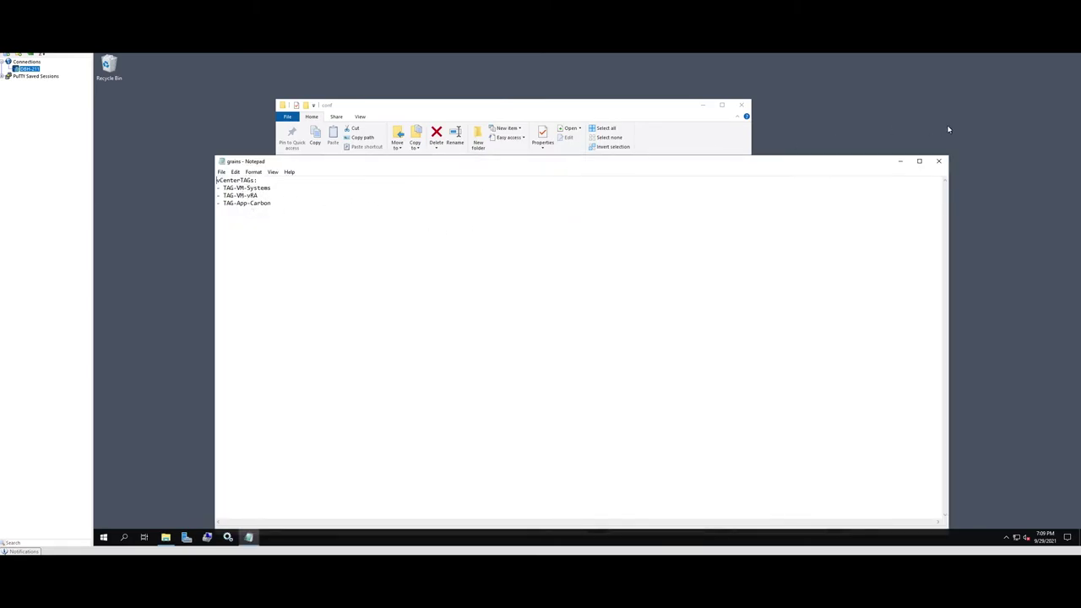
click(939, 161)
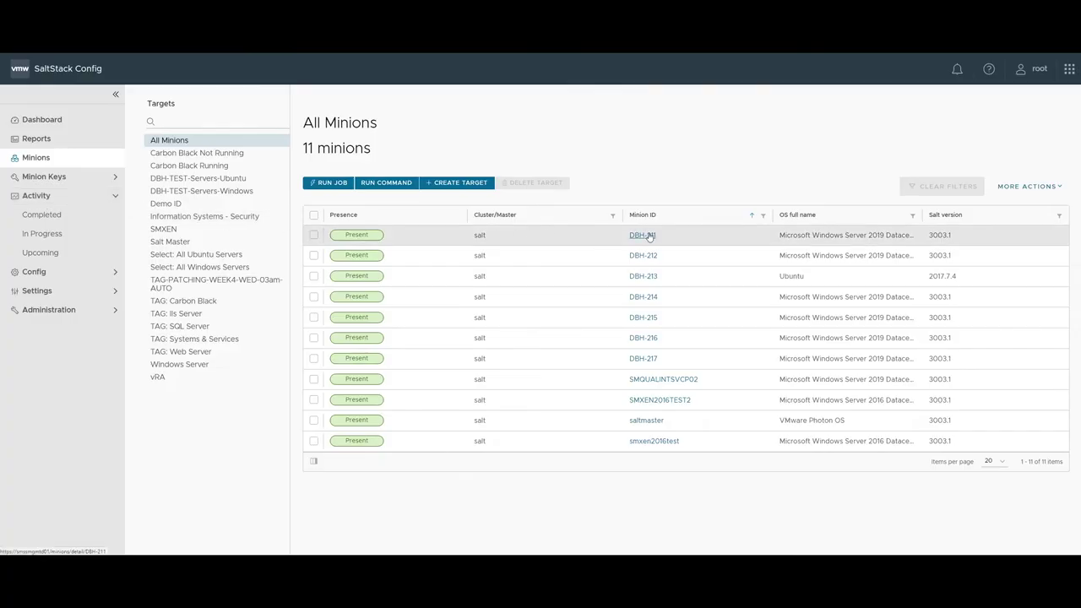
In SaltStack Config, open minion DBH-211 and expand its vCenterTAGs grain to view the individual tags
click(649, 236)
scroll(1050, 474, down, 15)
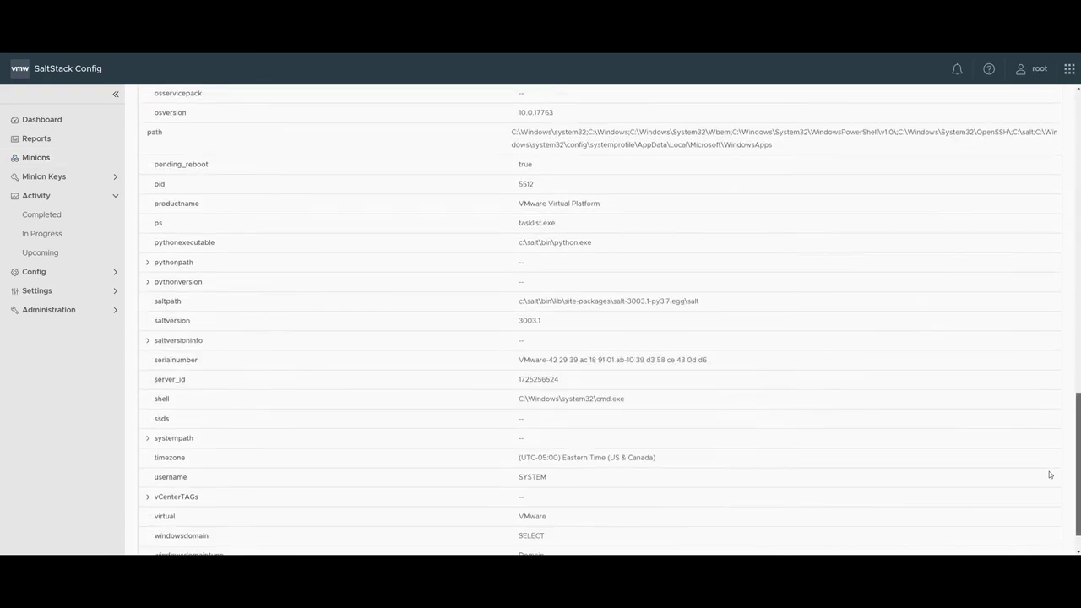
scroll(1051, 479, down, 2)
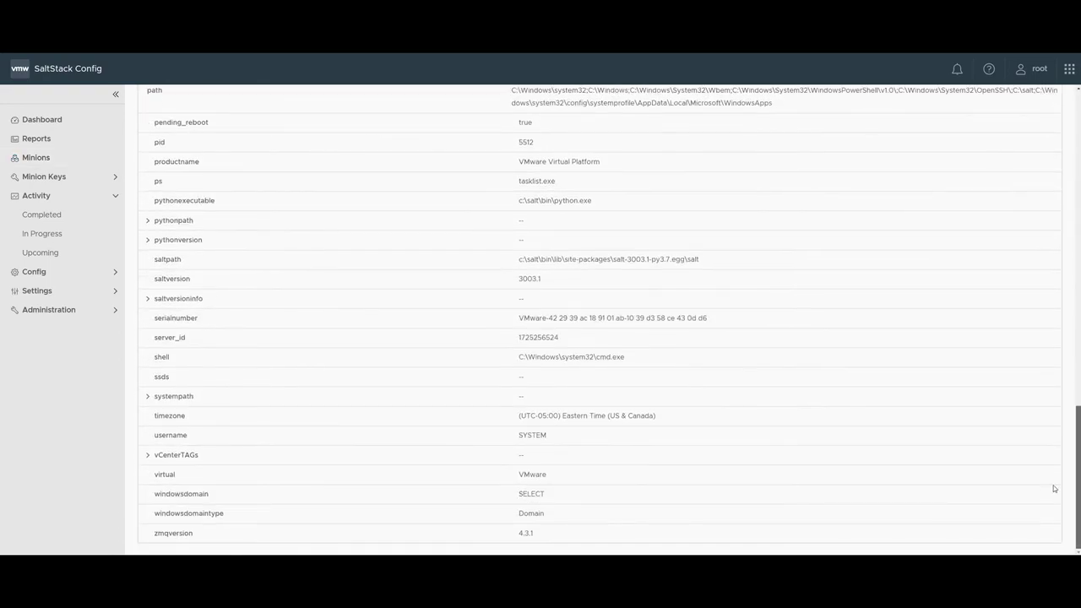
click(148, 455)
scroll(220, 465, down, 2)
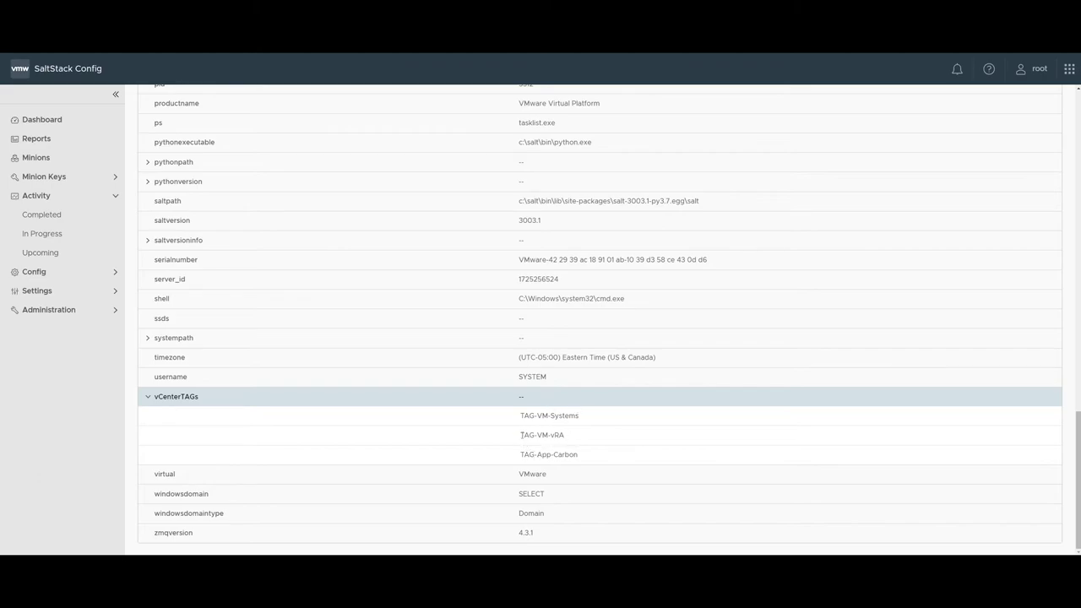
Copy the TAG-VM-vRA value from the expanded vCenterTAGs grain and clear the text selection
drag(521, 435, 565, 437)
right_click(564, 438)
click(581, 295)
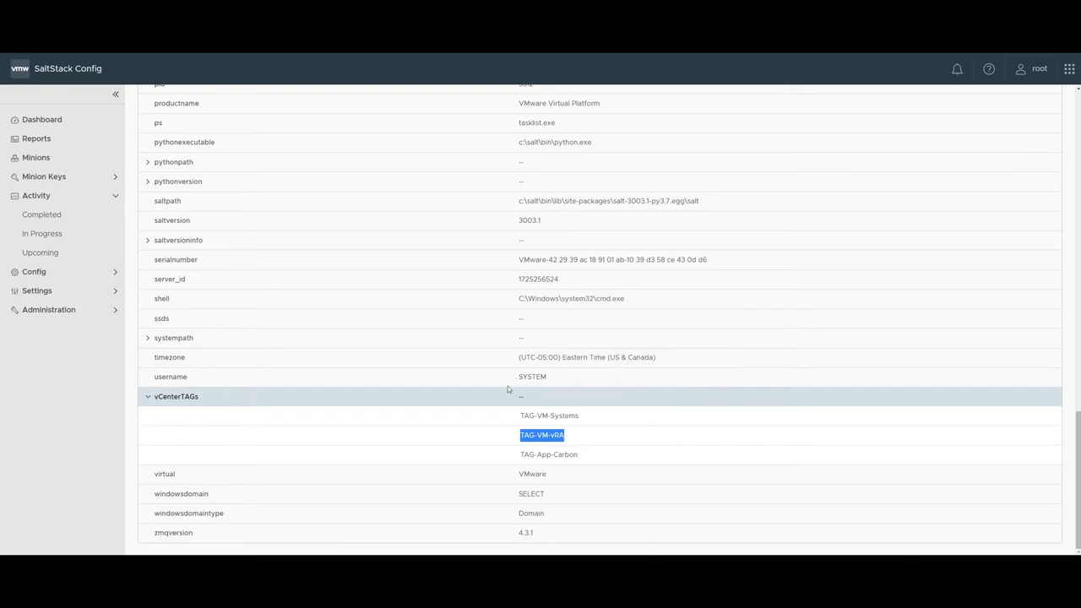
click(472, 435)
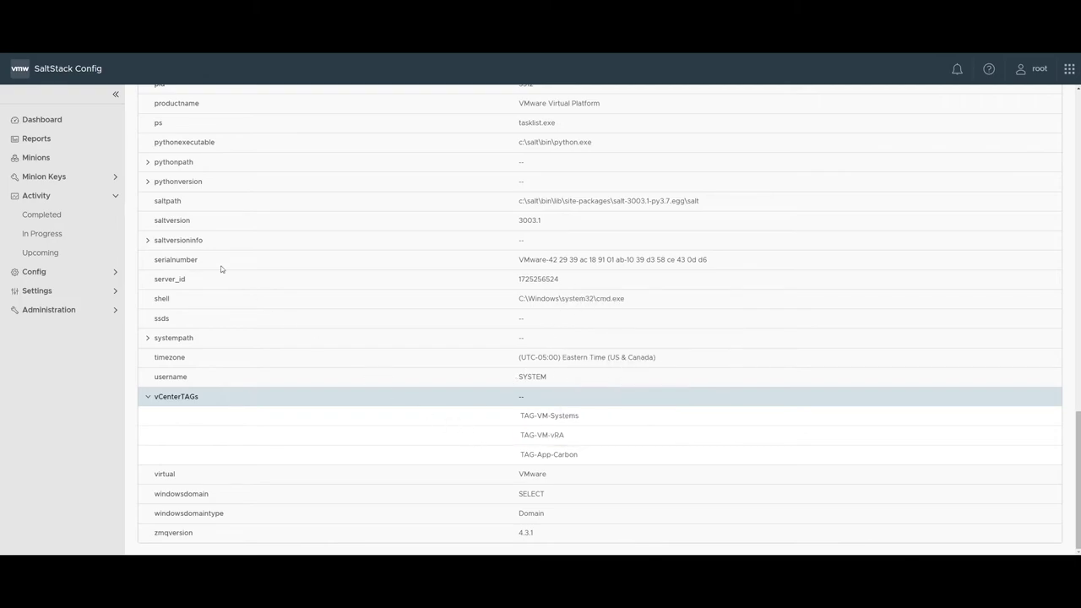
Return to the minion list and start a new target named vRA Demo
click(54, 160)
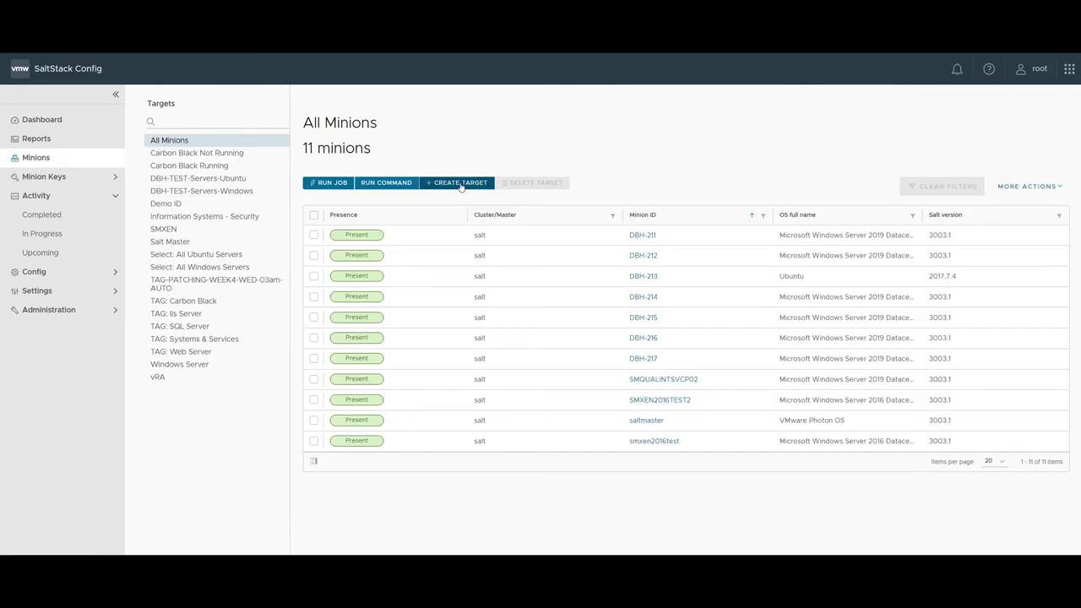
click(461, 183)
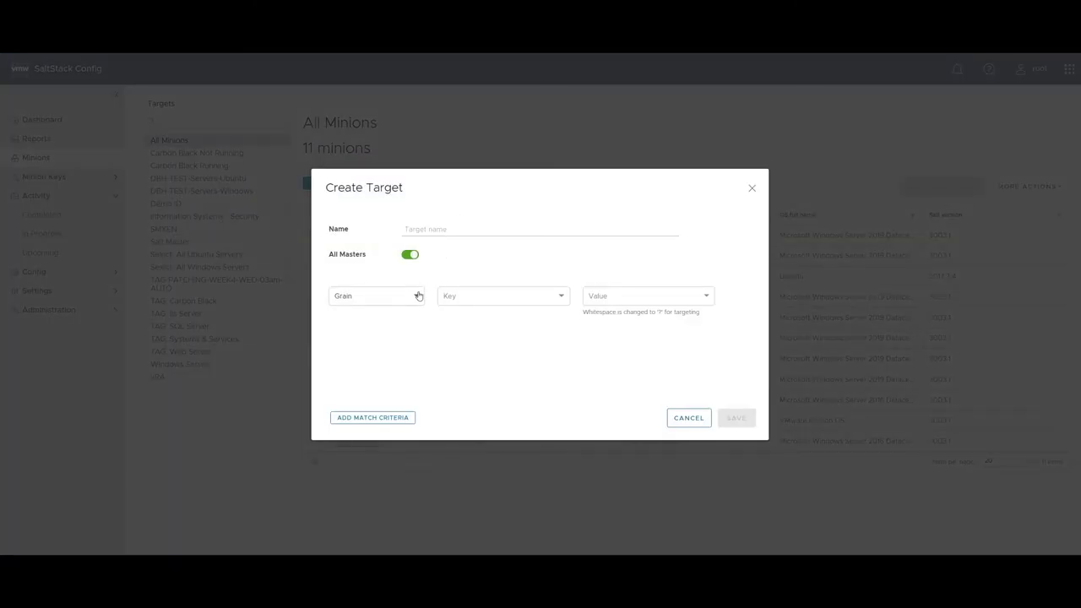
click(432, 228)
text(vRA Demo)
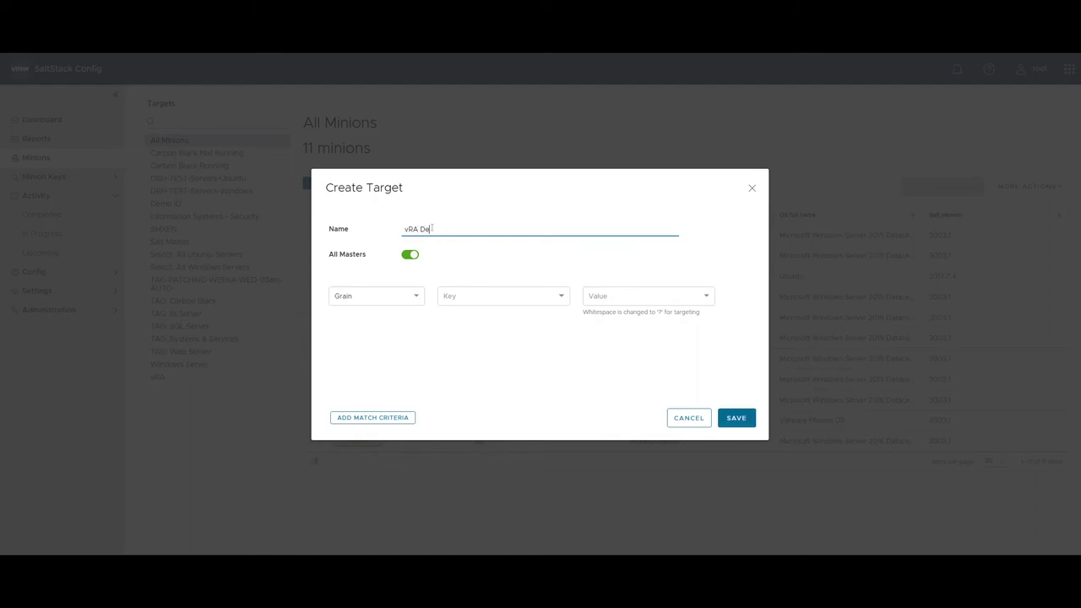
Match the vRA Demo target on the vCenterTAGs grain with value TAG-VM-vRA and save it
click(504, 297)
text(vcenyter)
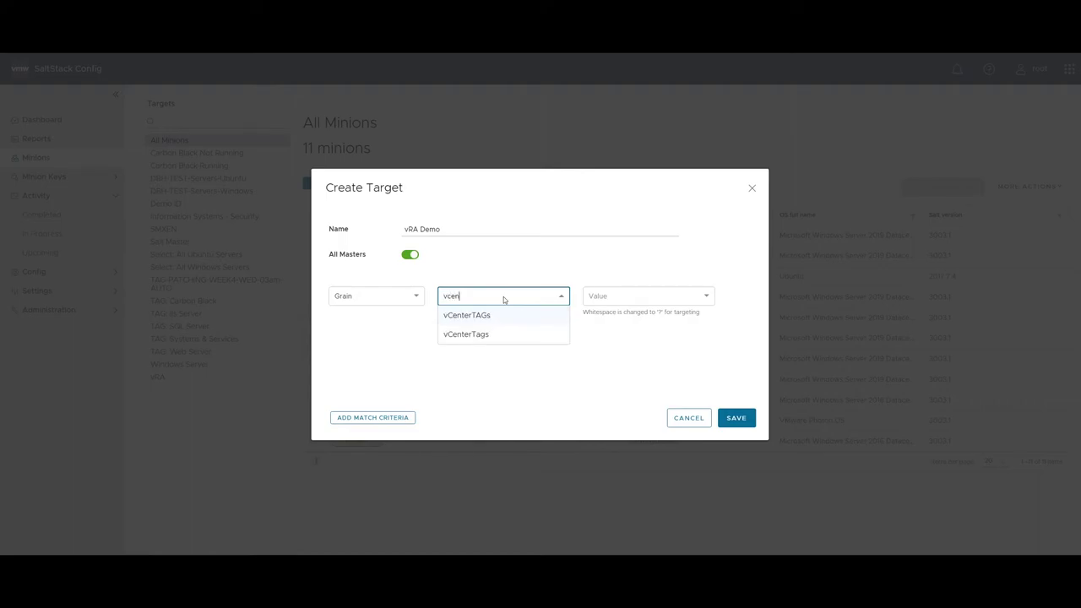
key(BackSpace)
key(BackSpace)
key(BackSpace)
key(BackSpace)
click(501, 315)
click(628, 301)
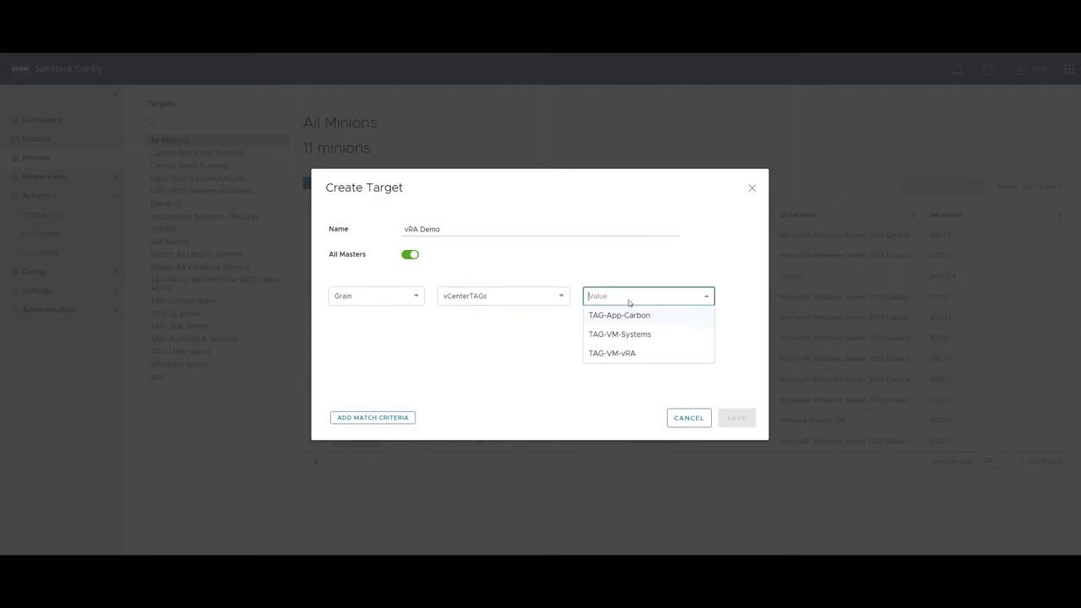
click(628, 355)
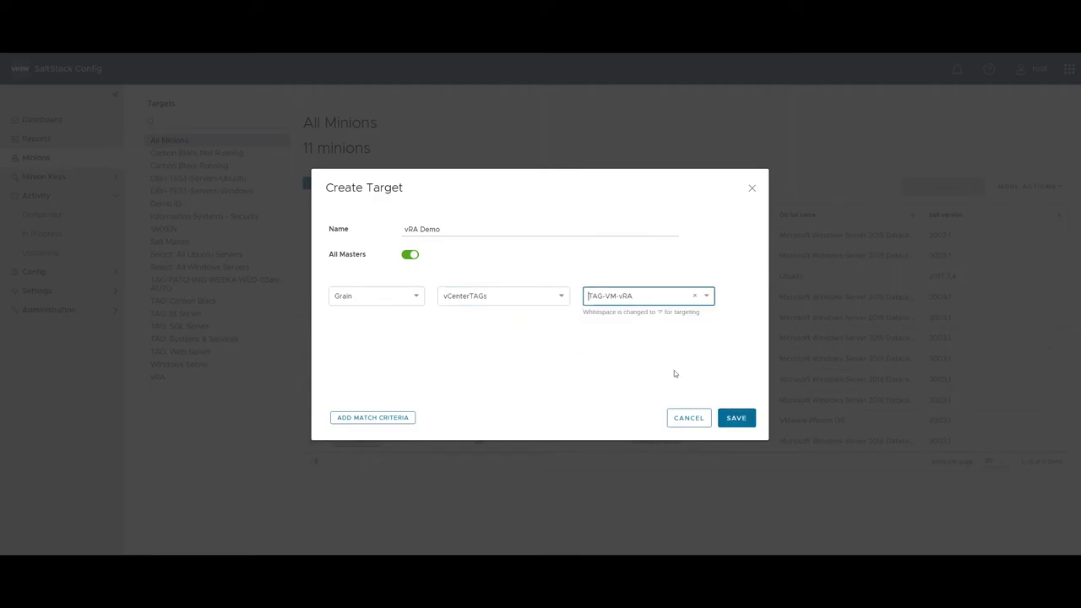
click(736, 417)
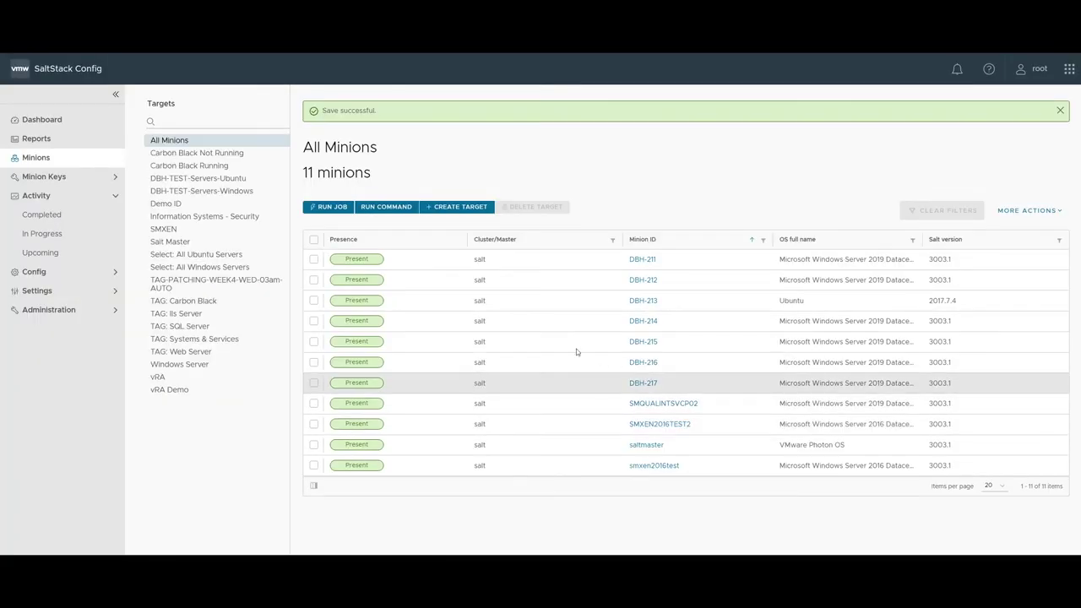
View the minions in the vRA Demo target and expand the vCenterTAGs grain of DBH-211, then return to the minions page
click(205, 389)
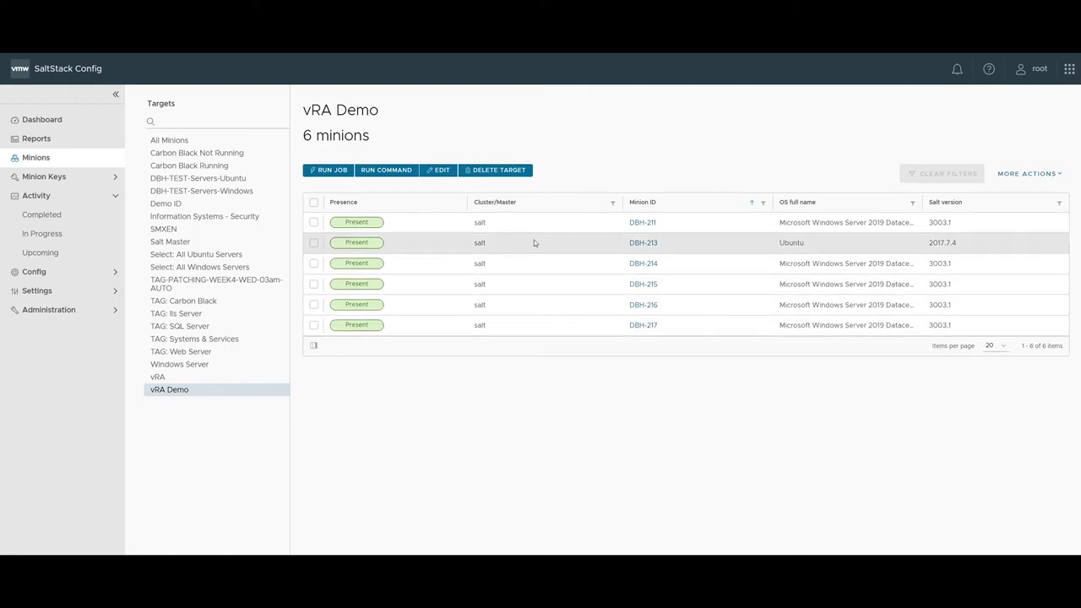
click(647, 226)
scroll(833, 500, down, 15)
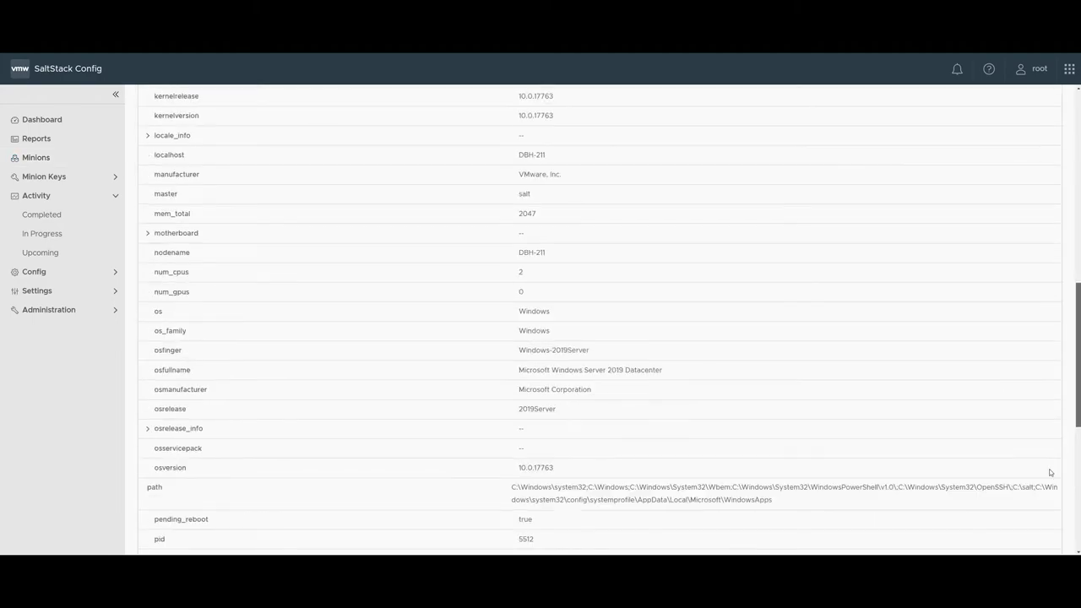
click(150, 457)
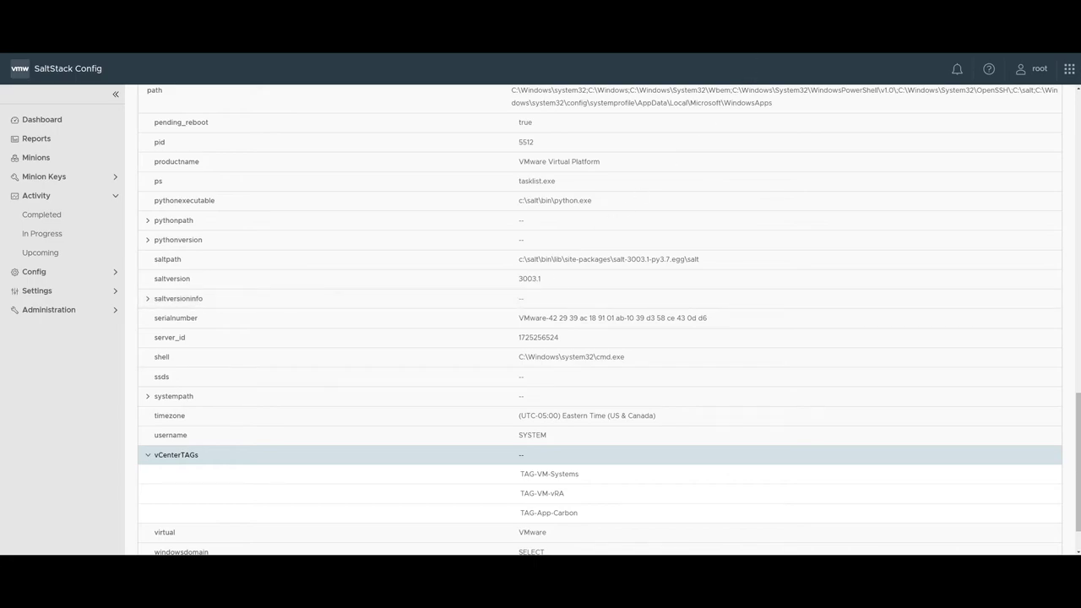
click(35, 157)
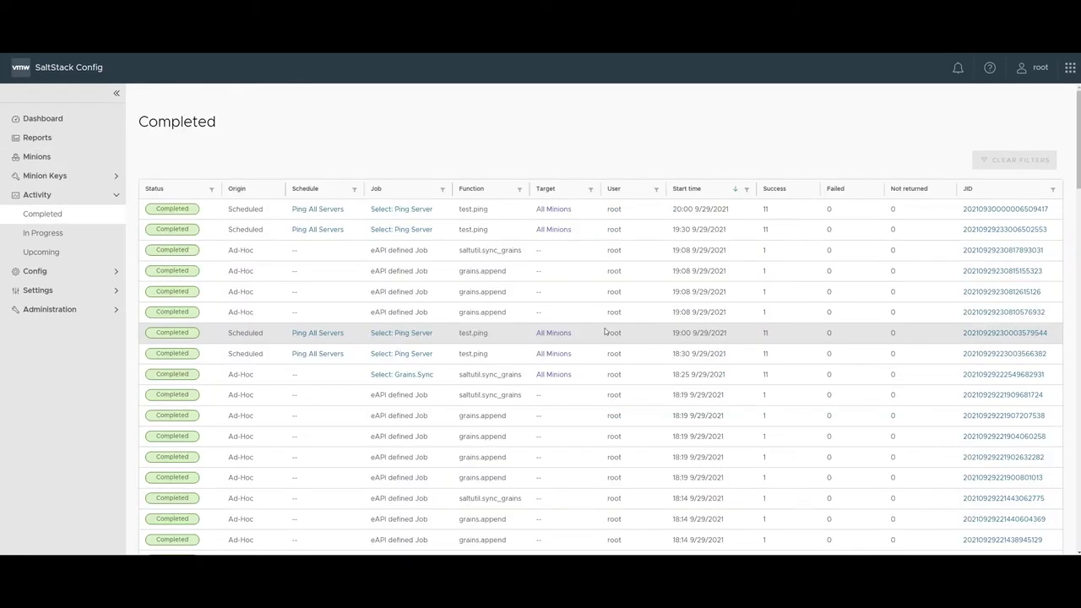
Open the 19:08 grains.append job from the completed activity and inspect its job info and raw output
click(994, 313)
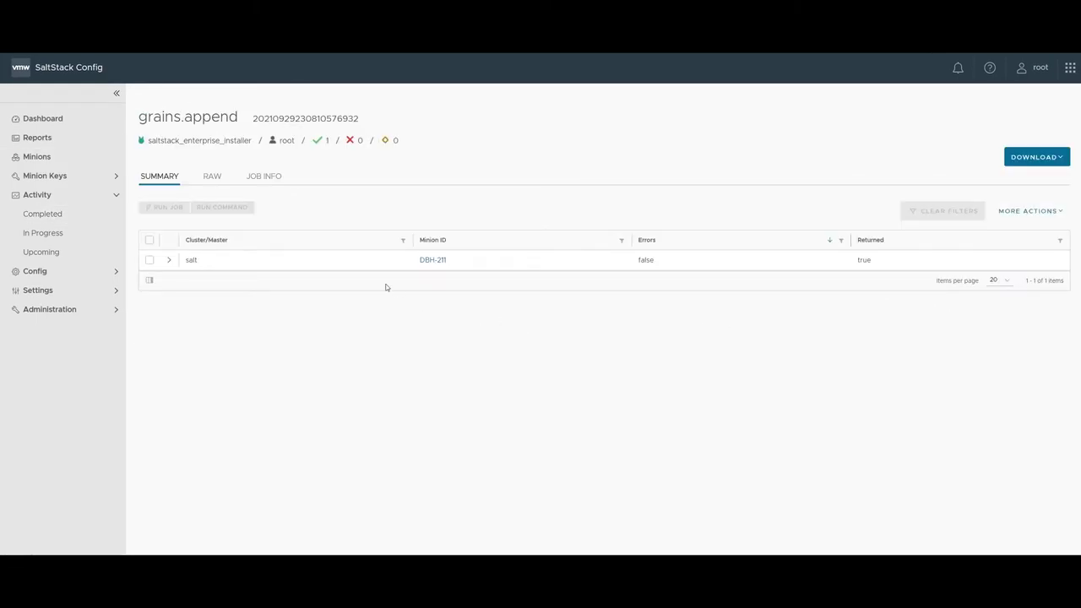
click(260, 178)
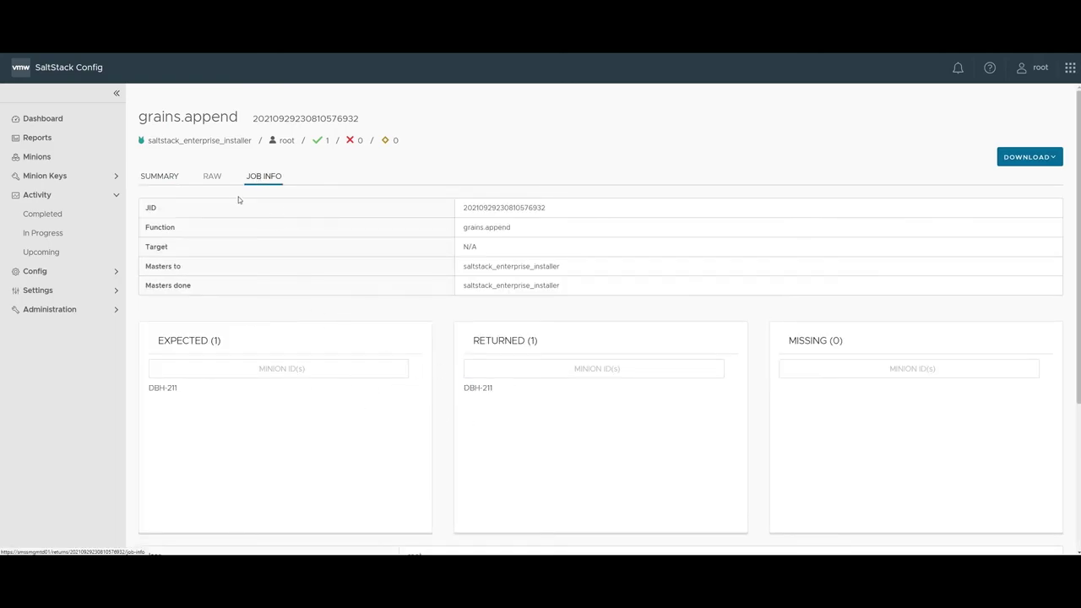
click(216, 182)
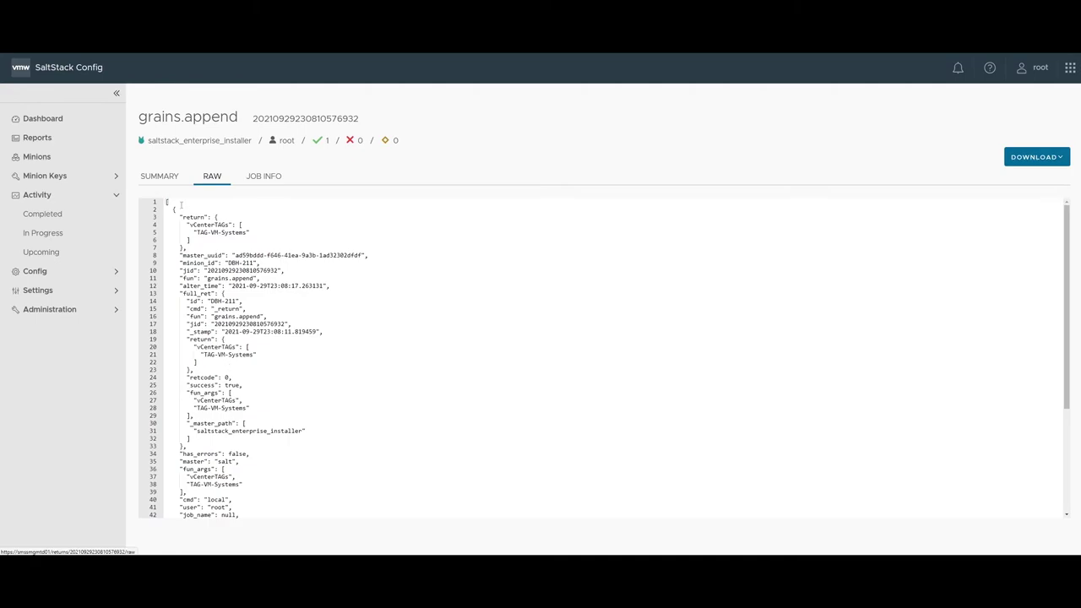
Expand DBH-211's result in the job summary down to the vCenterTAGs value under full_ret, then go back to the completed jobs
click(166, 184)
click(169, 260)
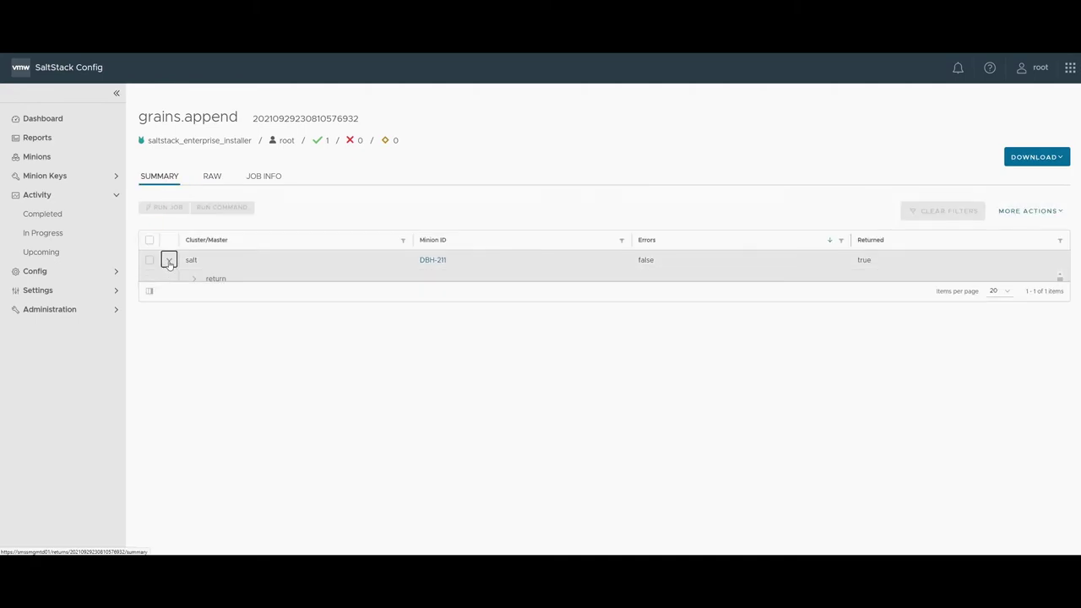
click(195, 380)
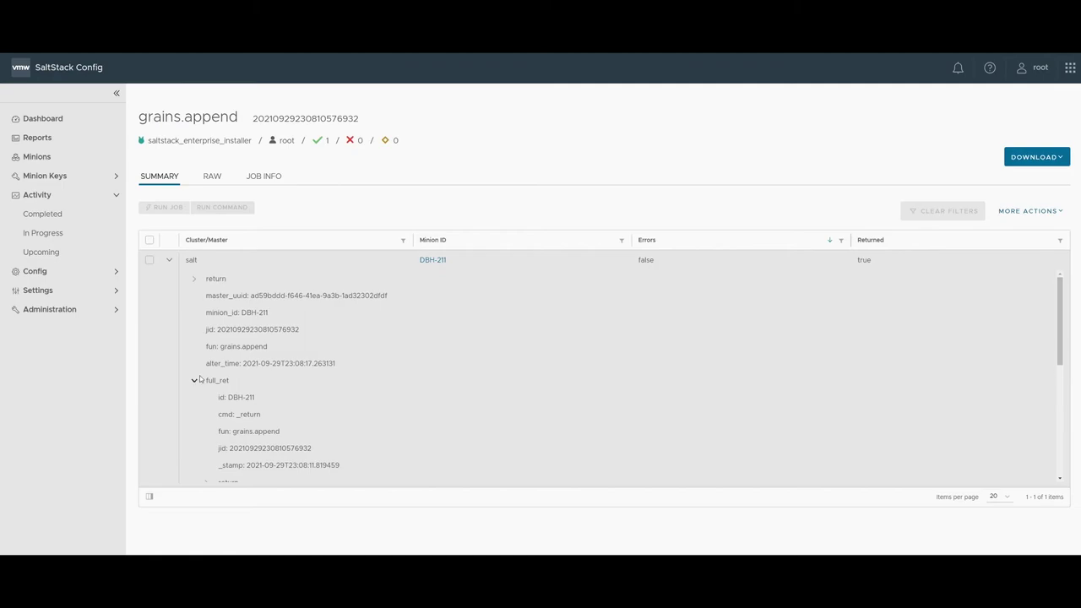
scroll(200, 379, down, 1)
click(207, 387)
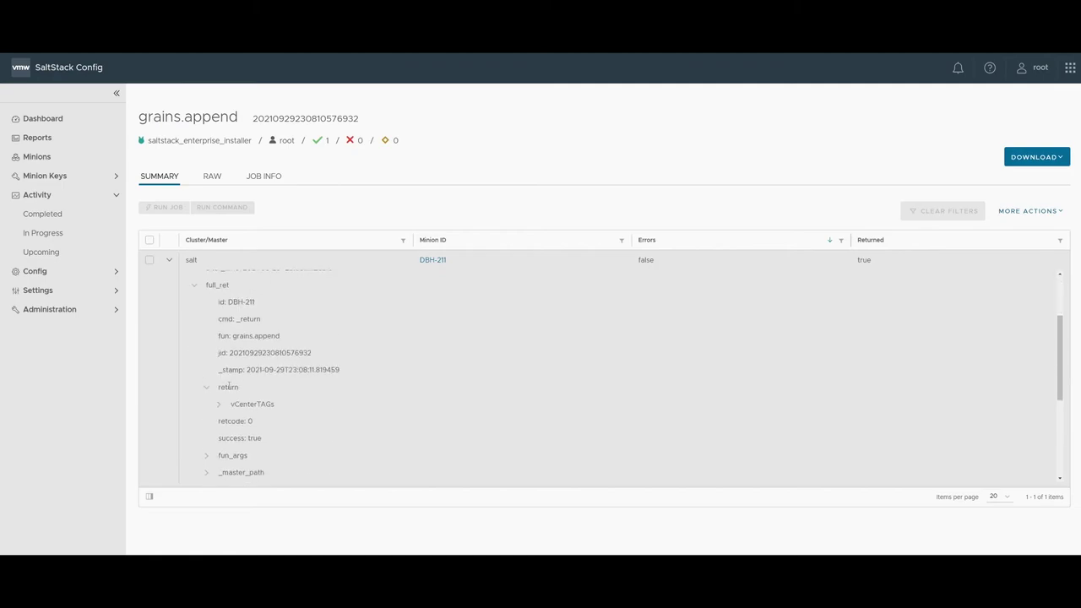
click(218, 404)
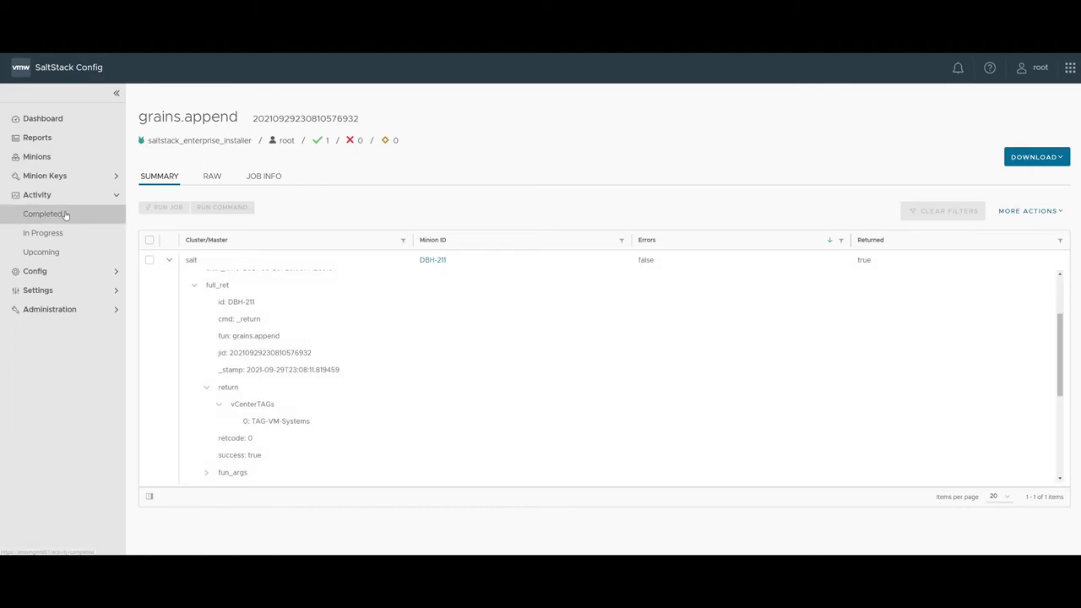
click(65, 216)
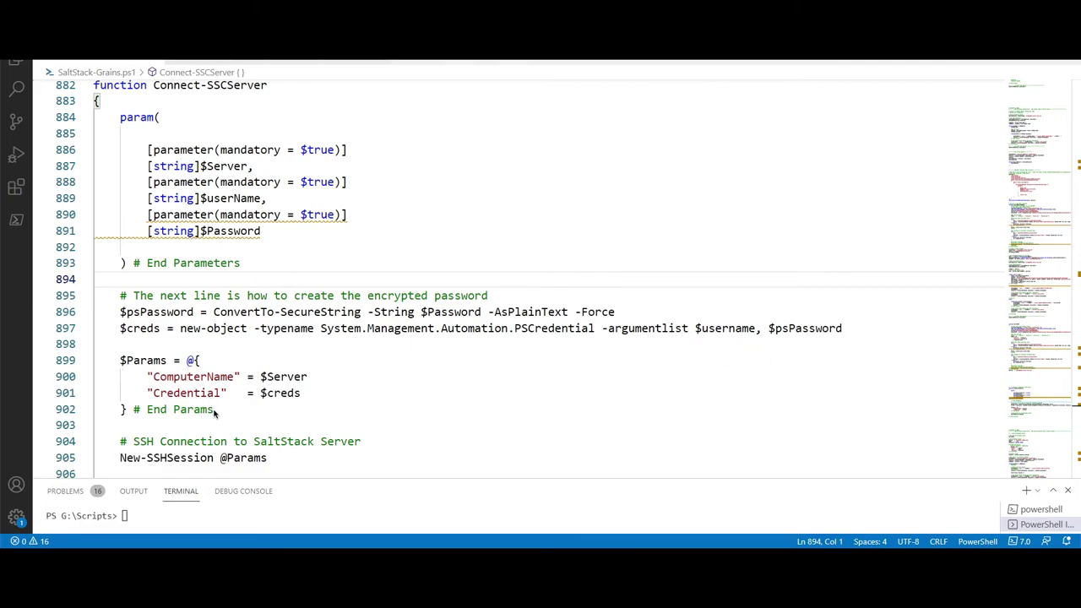
In Visual Studio Code, review the Connect-SSCServer function in SaltStack-Grains.ps1, from its parameters to the SSH session call
scroll(214, 413, down, 2)
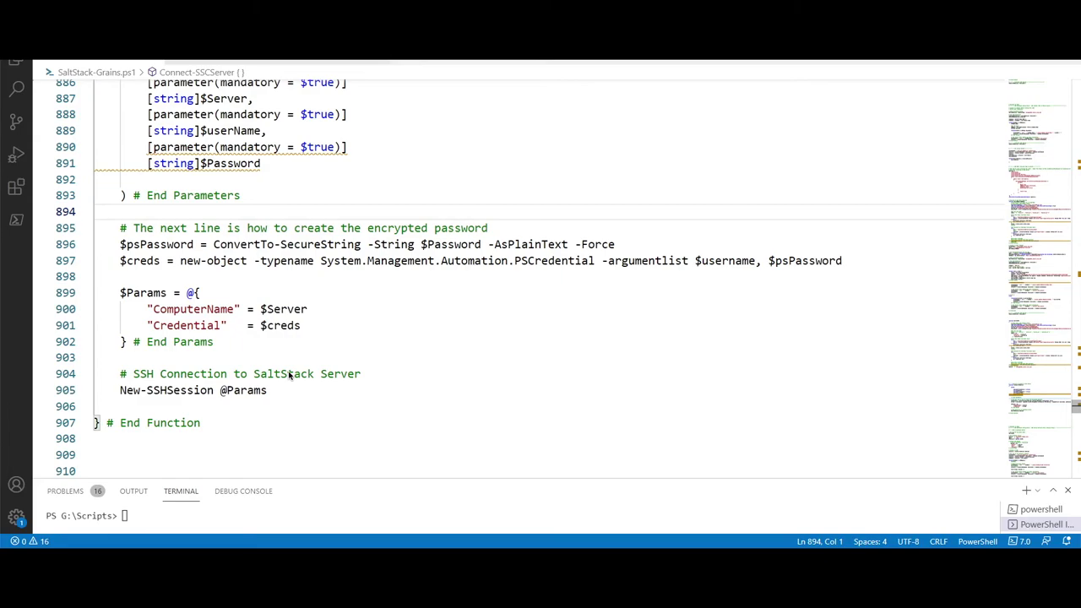
scroll(289, 375, up, 1)
scroll(289, 376, up, 1)
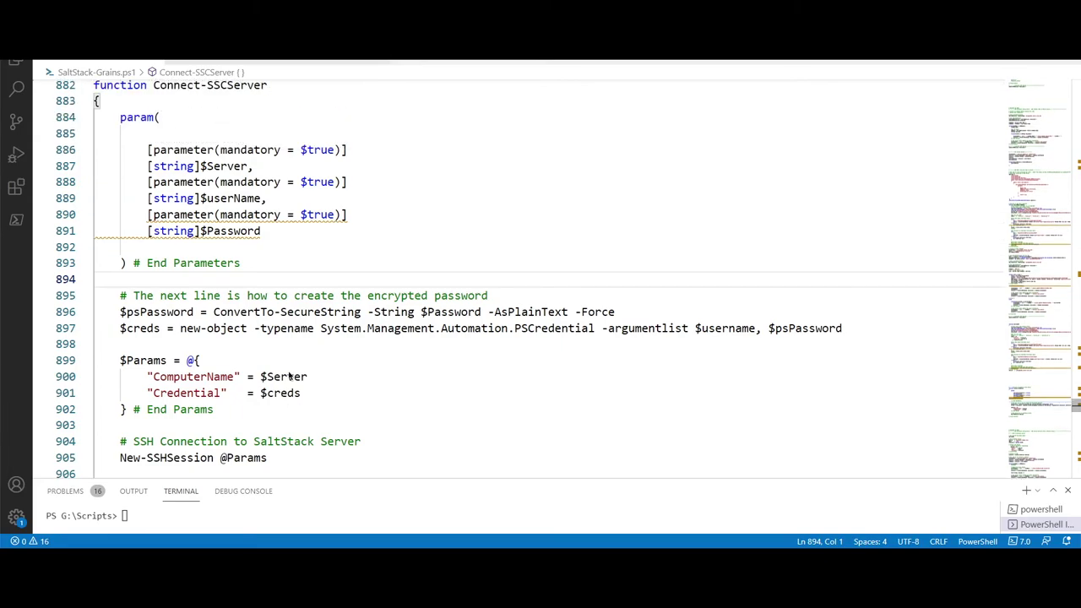
scroll(289, 376, down, 10)
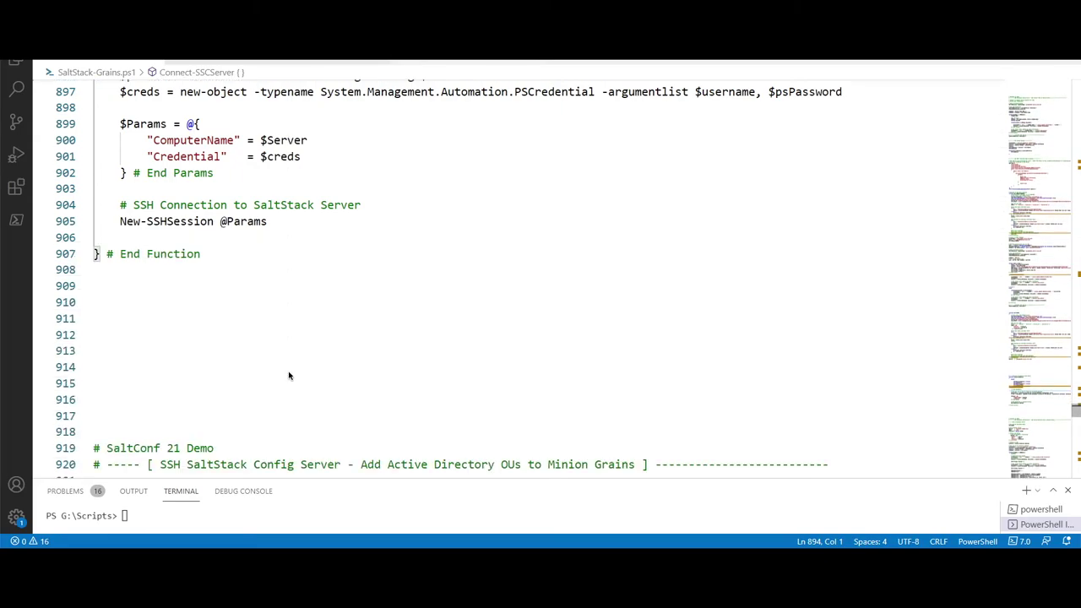
Read through the SaltConf 21 Demo section that adds Active Directory OUs to minion grains, including the server connection and AD_OU loops
scroll(289, 376, down, 5)
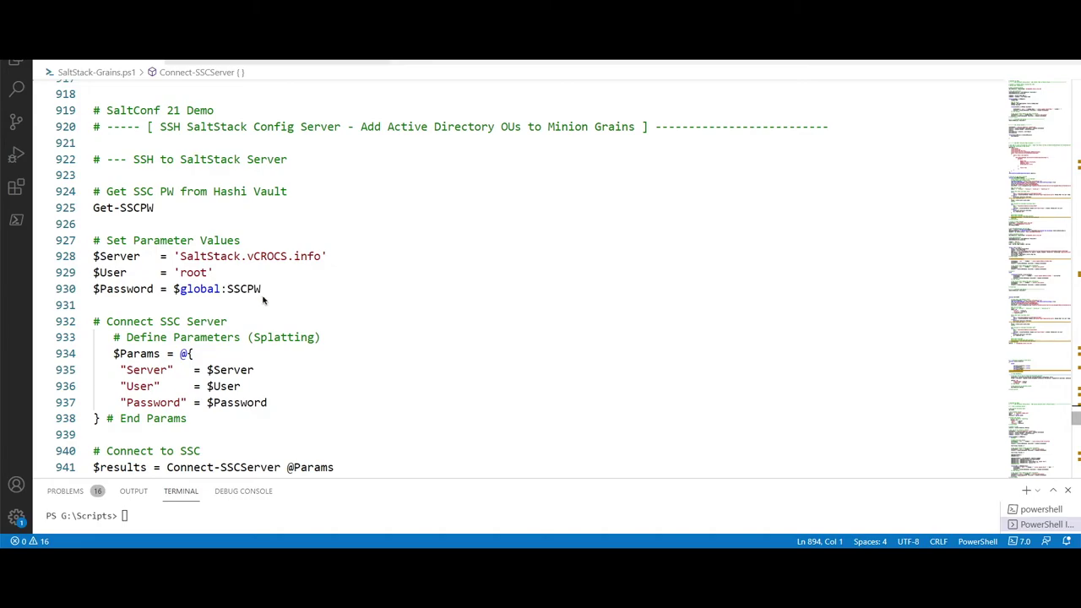
scroll(263, 300, down, 3)
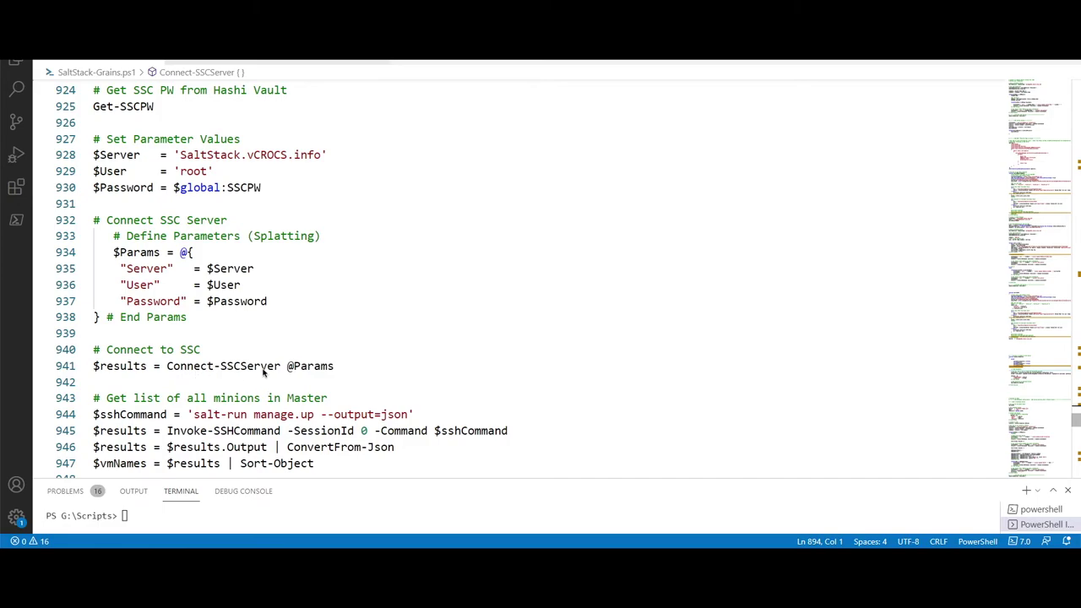
scroll(267, 371, down, 2)
scroll(267, 371, down, 6)
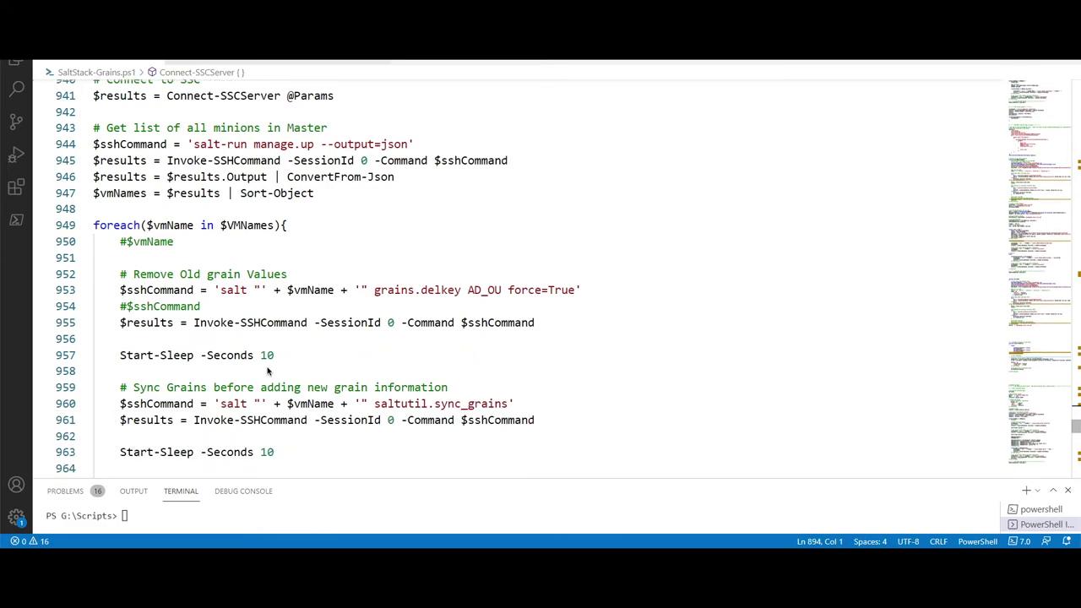
scroll(267, 371, down, 1)
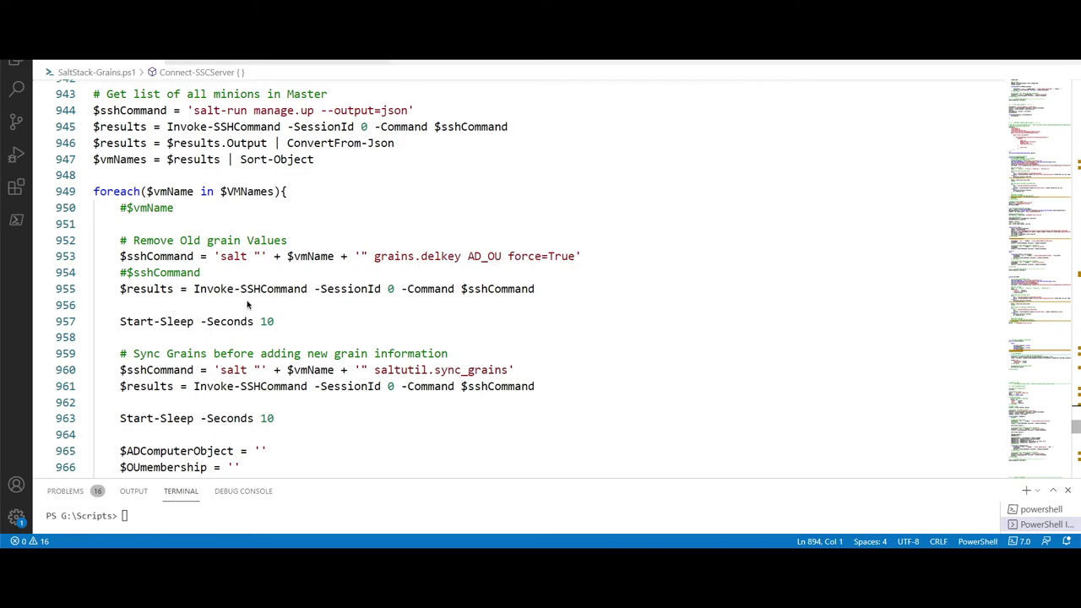
scroll(446, 301, down, 4)
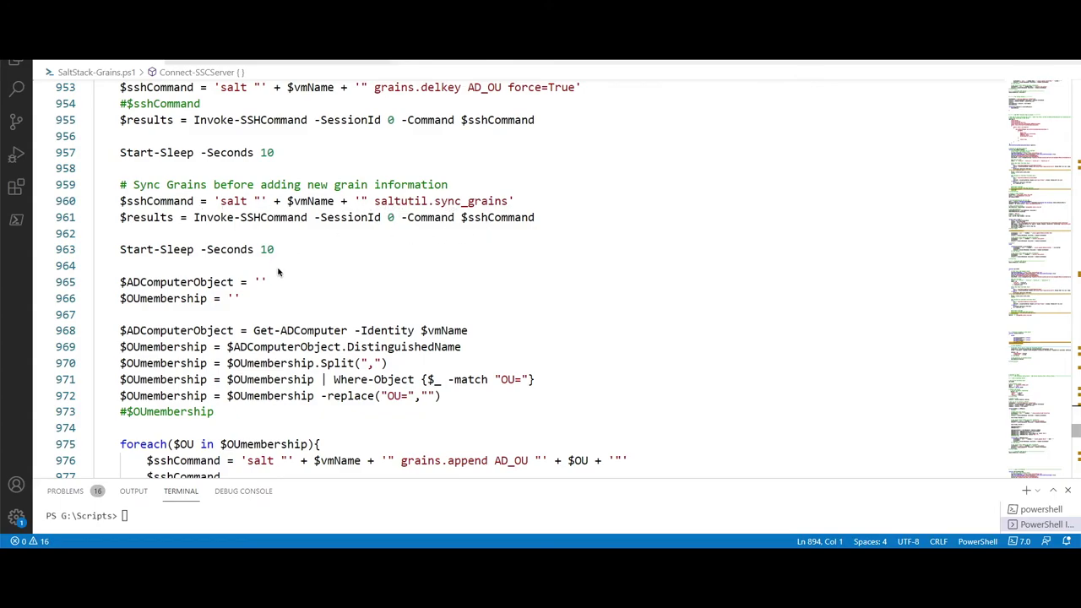
scroll(278, 272, down, 1)
scroll(279, 272, down, 1)
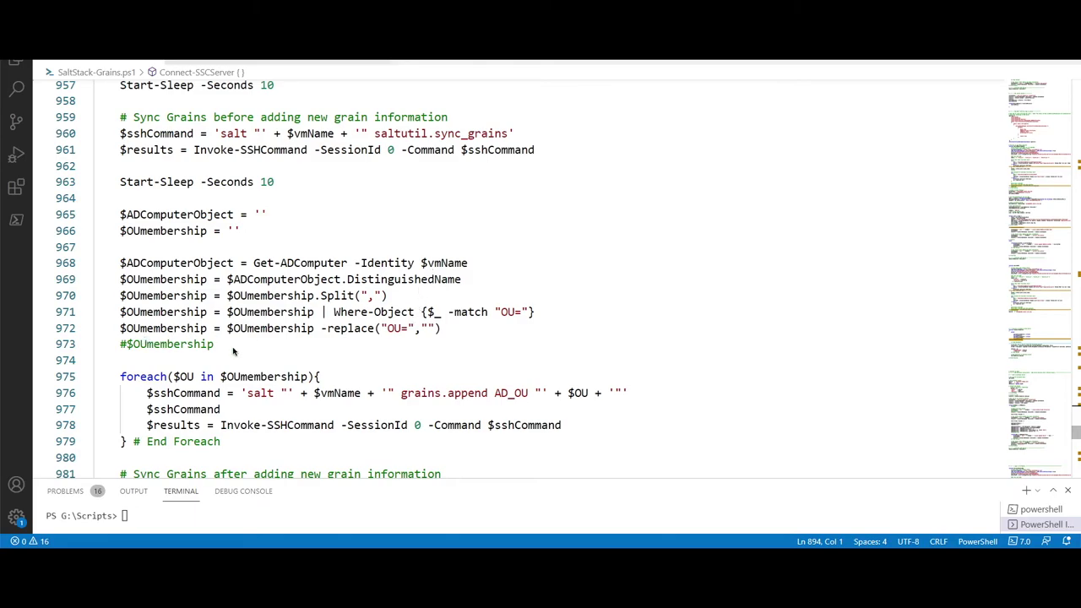
scroll(233, 351, down, 5)
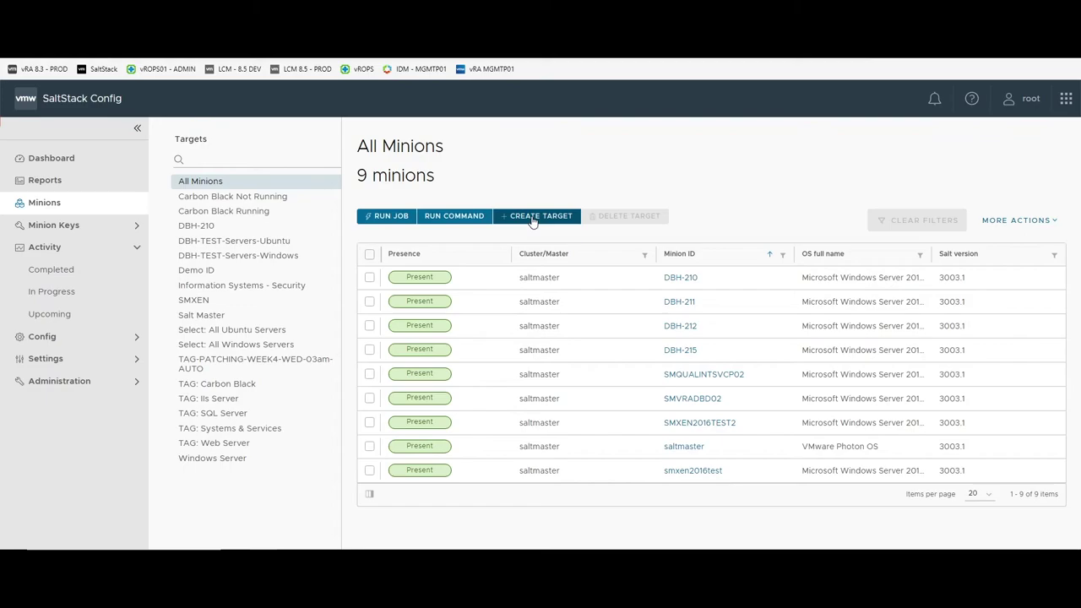
Create a target named AD OU that matches the AD_OU grain with the value Prod, and open it in the target list
click(533, 218)
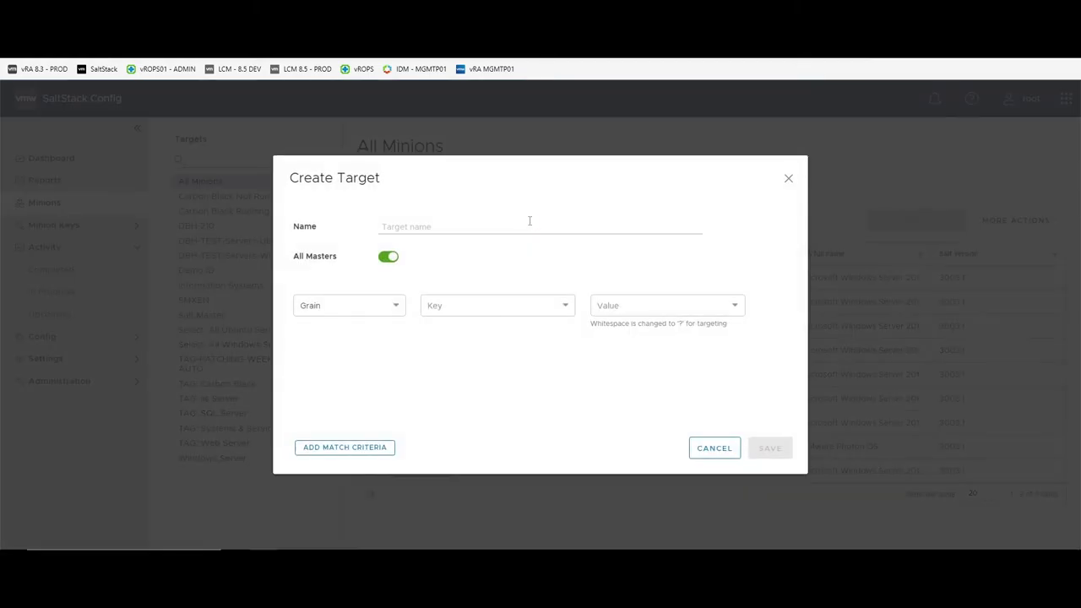
click(519, 226)
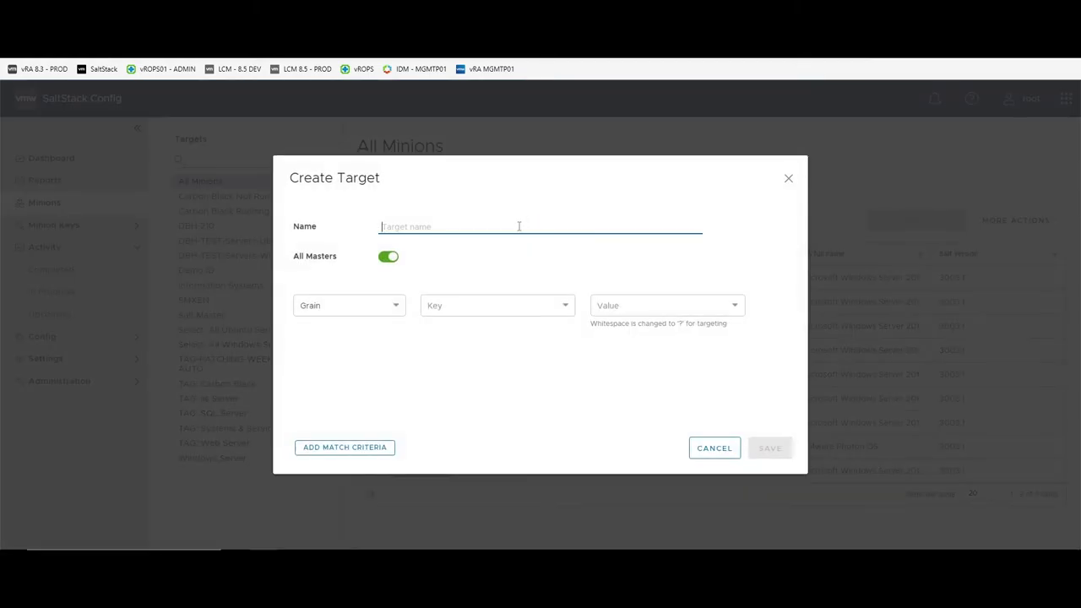
text(AD OU)
click(398, 309)
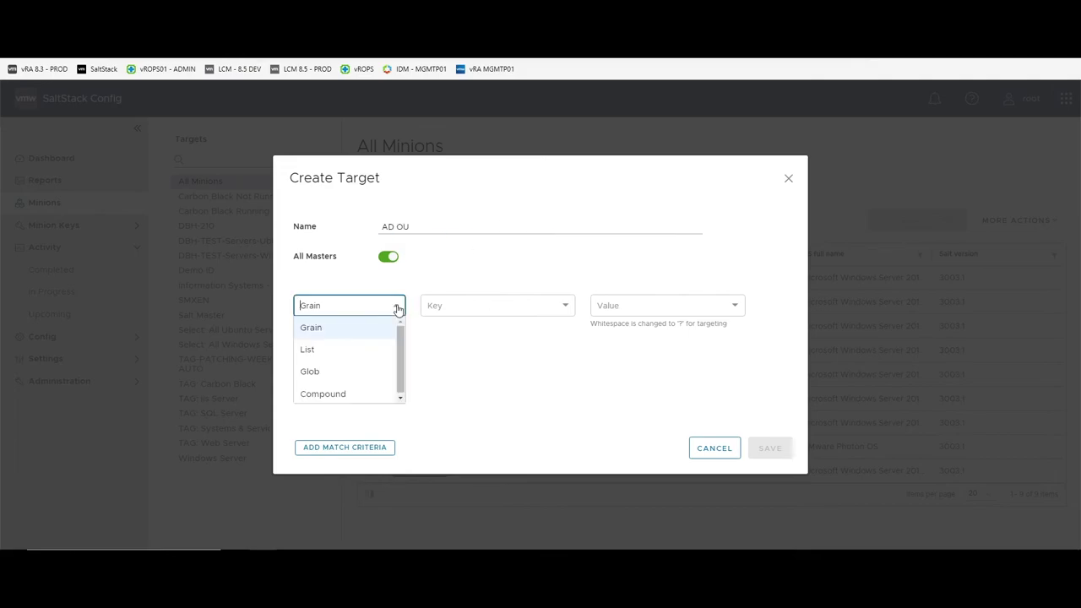
click(463, 307)
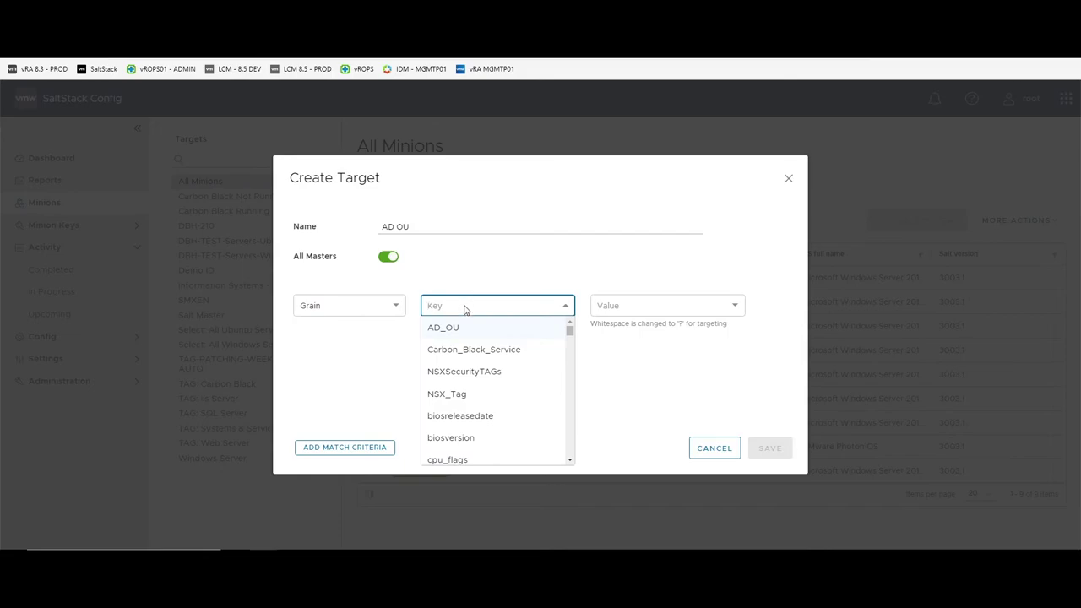
click(466, 329)
click(620, 312)
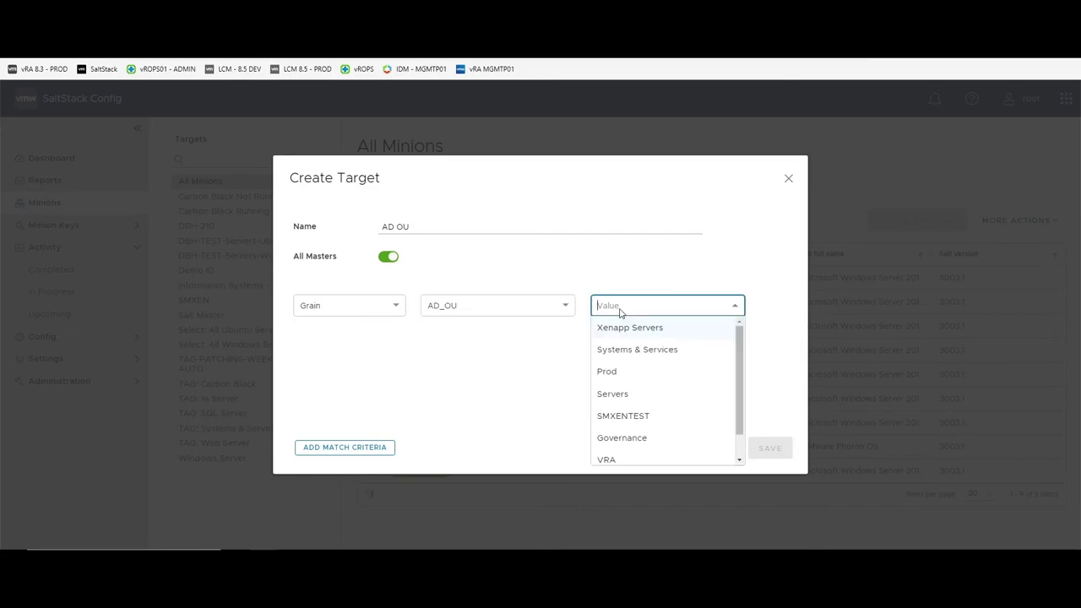
click(642, 376)
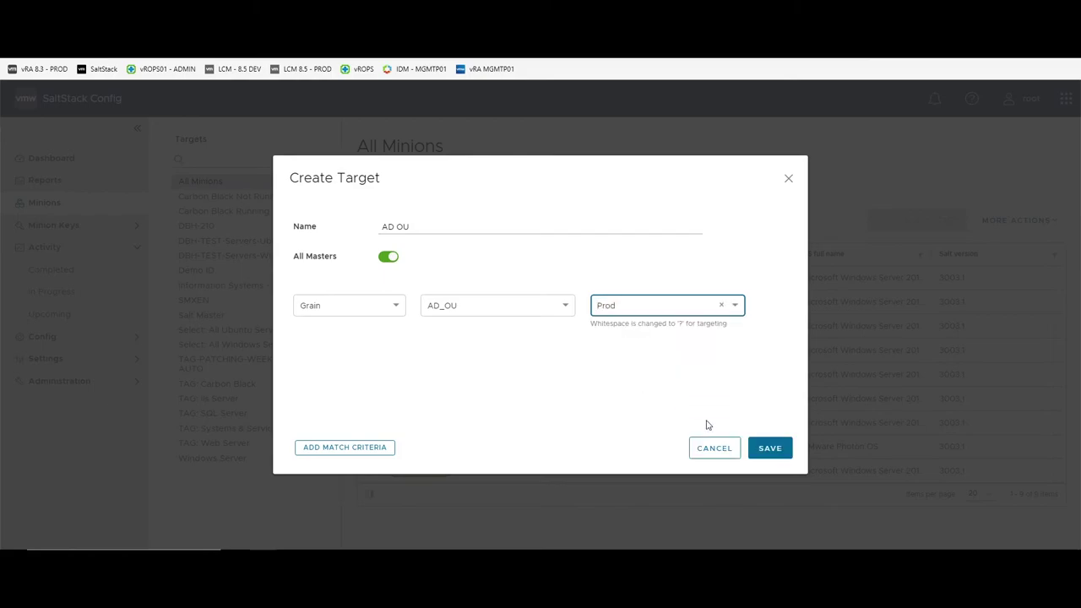
click(766, 448)
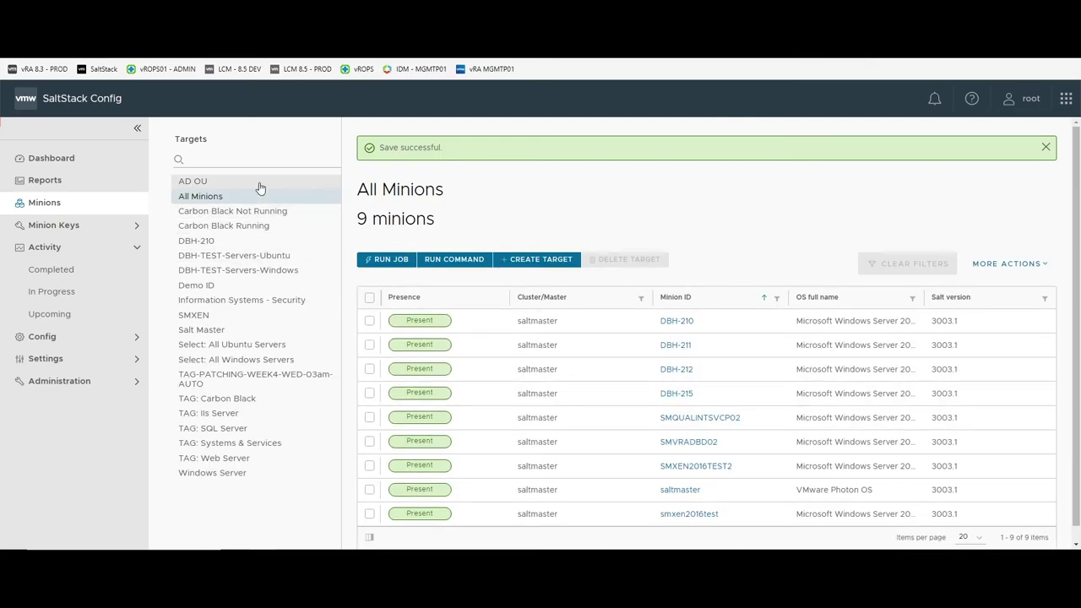
click(260, 183)
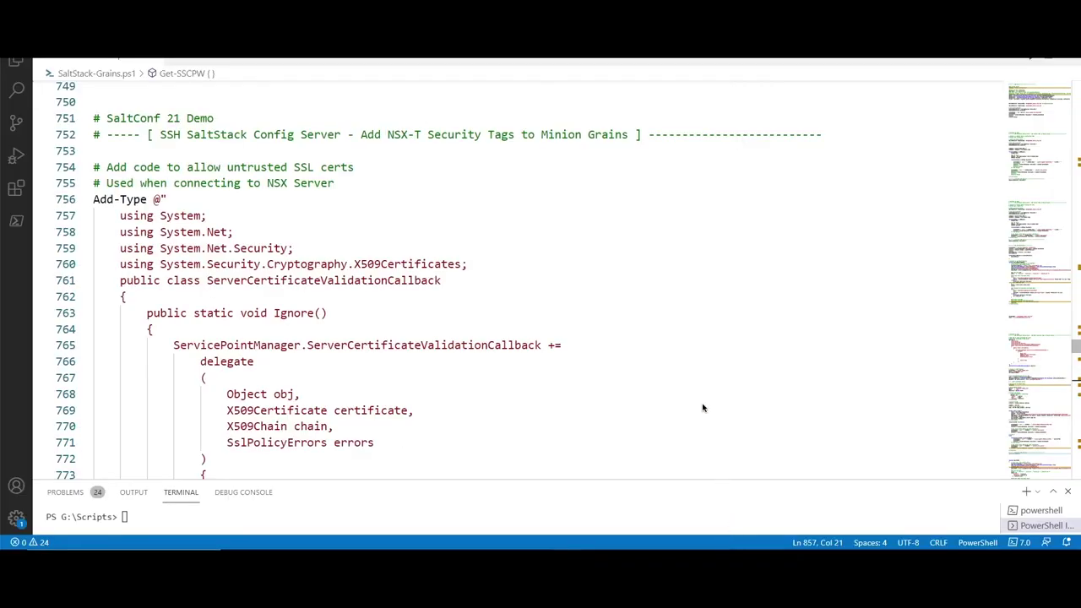
In Visual Studio Code, review the NSX-T Security Tags demo section from its heading through the untrusted-certificate code and NSX-T Manager connection
drag(94, 119, 654, 135)
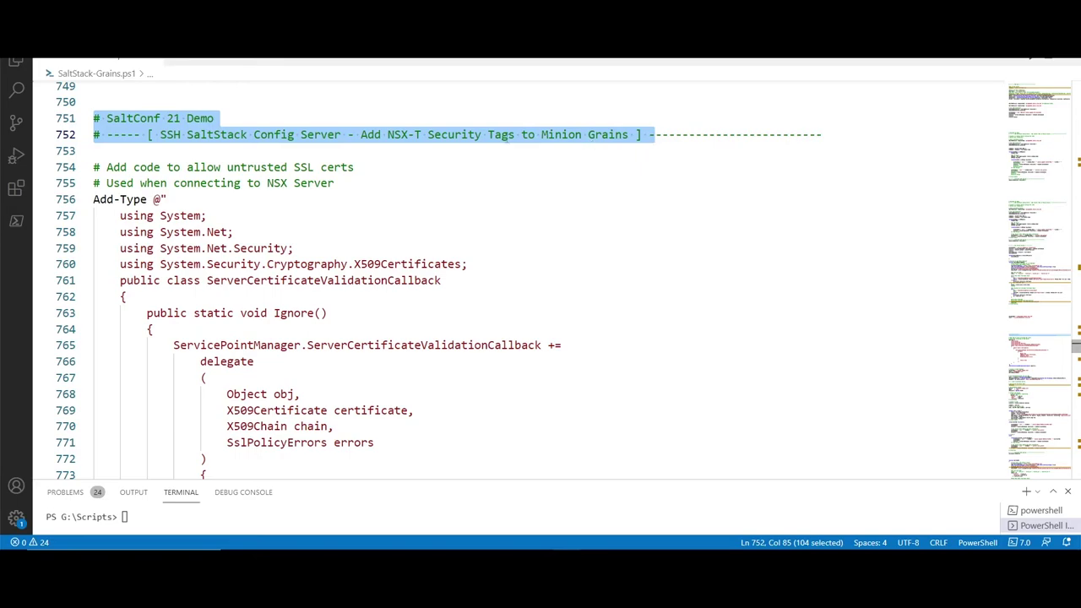
click(466, 136)
drag(360, 135, 628, 135)
click(591, 148)
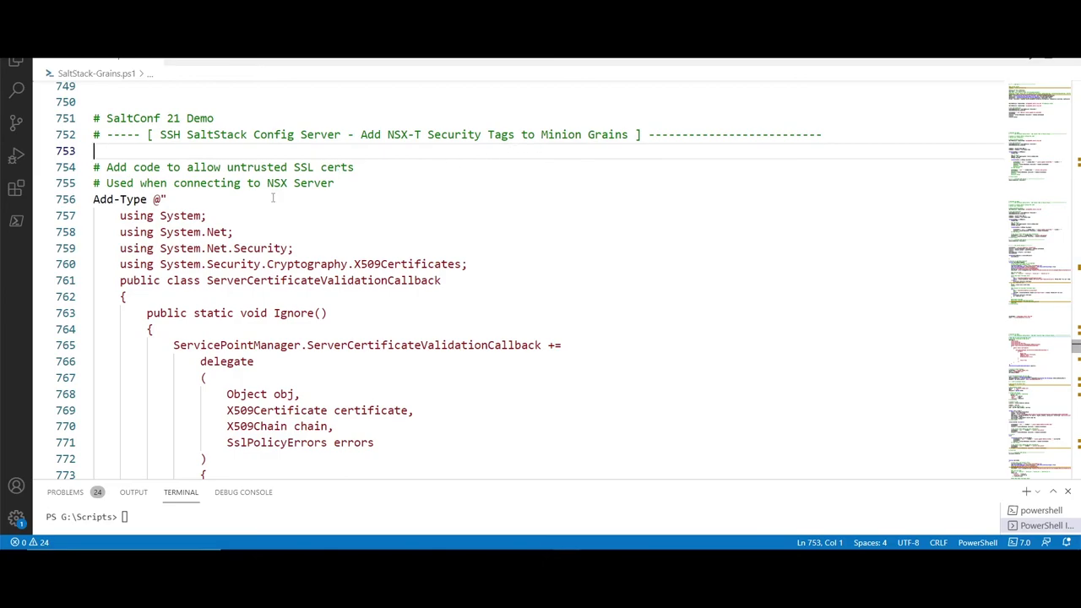
scroll(272, 197, down, 6)
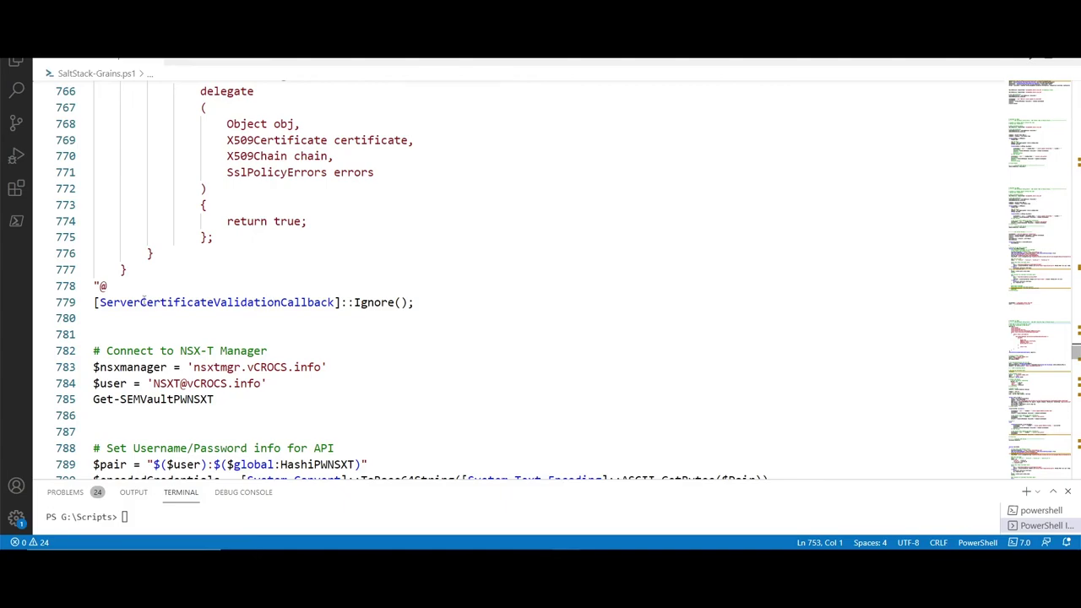
scroll(381, 320, down, 4)
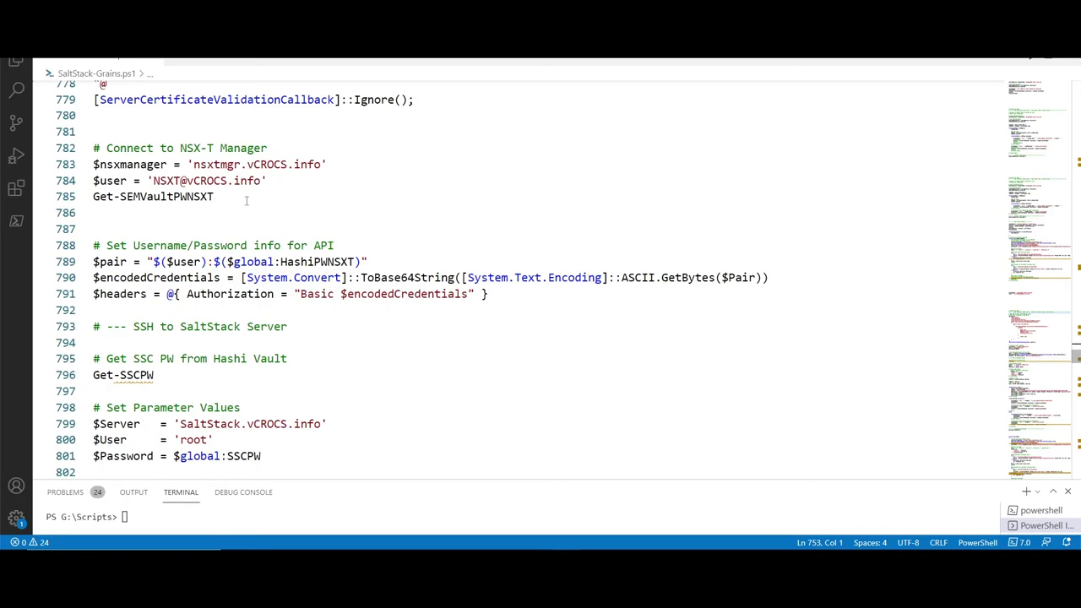
scroll(246, 200, down, 2)
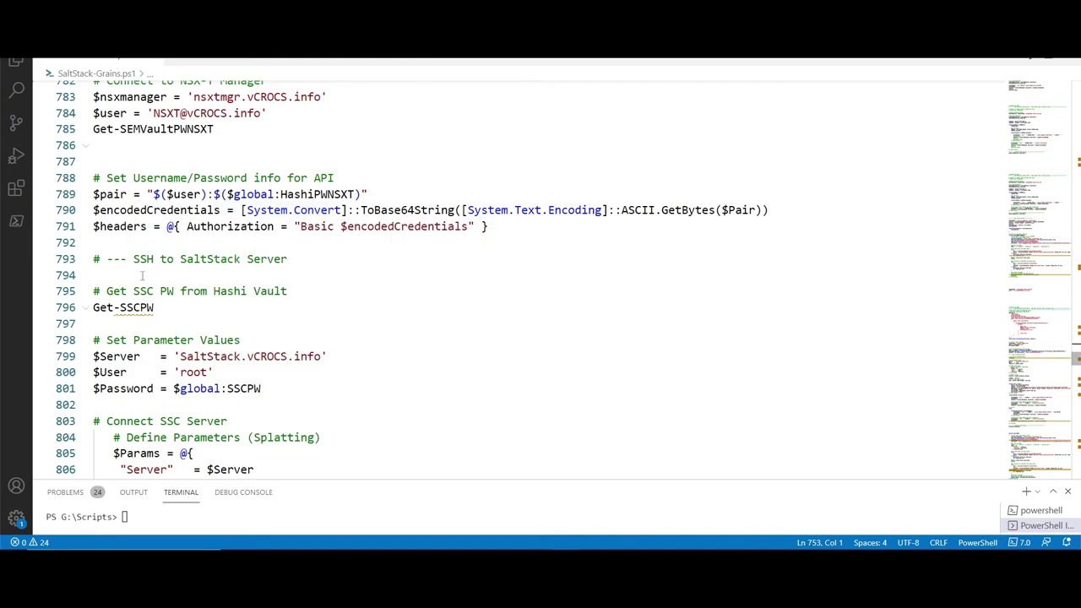
Examine the Get-SSCPW call, the Connect-SSCServer parameters and the foreach loop that requests the DBH-210 virtual machine's NSX-T tags
click(169, 309)
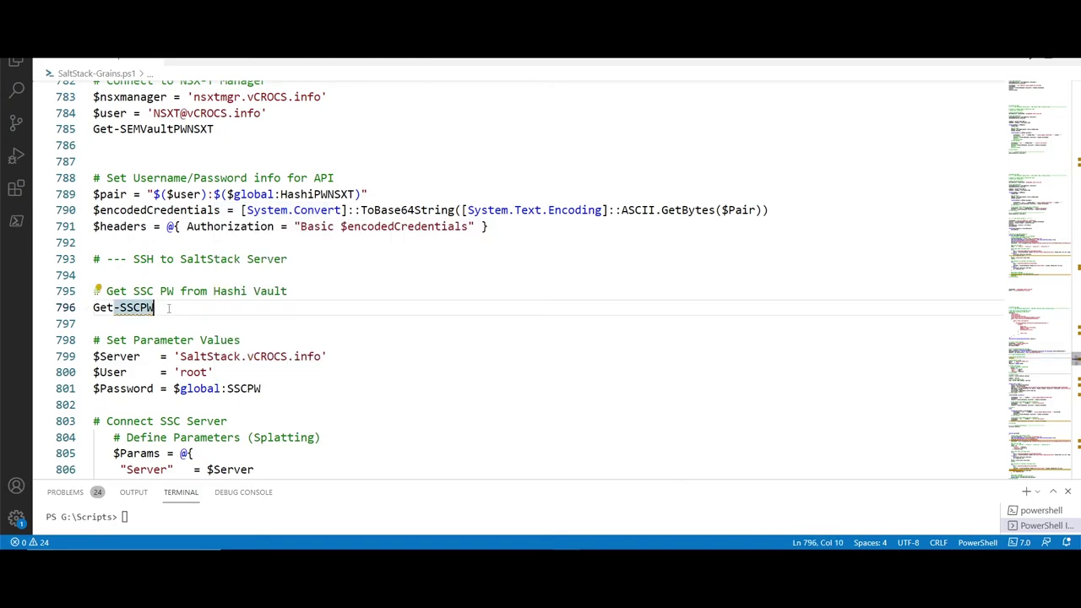
scroll(211, 361, down, 3)
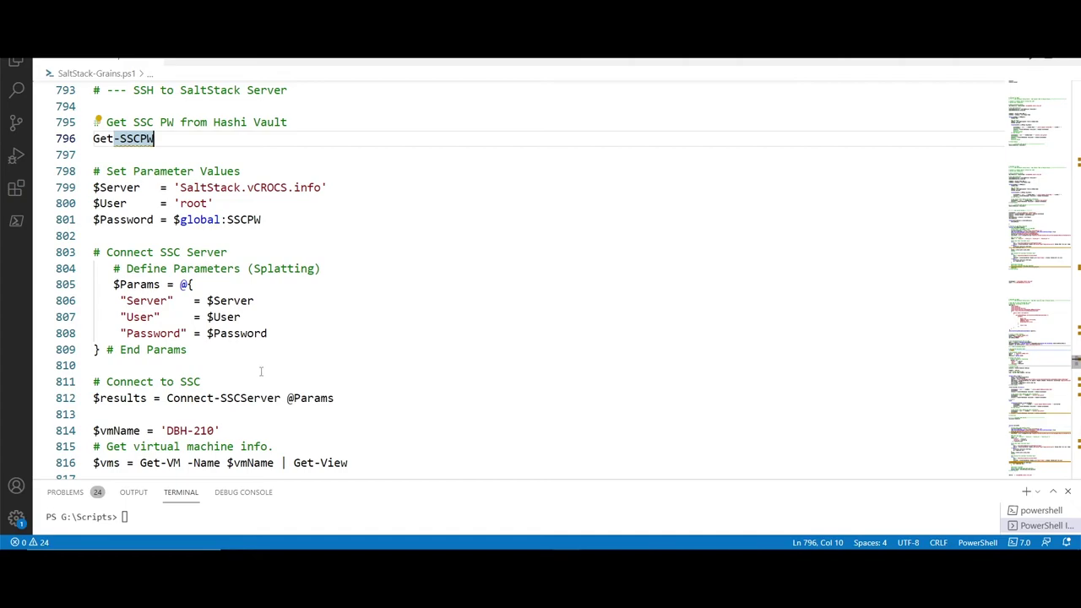
click(334, 399)
scroll(334, 399, down, 3)
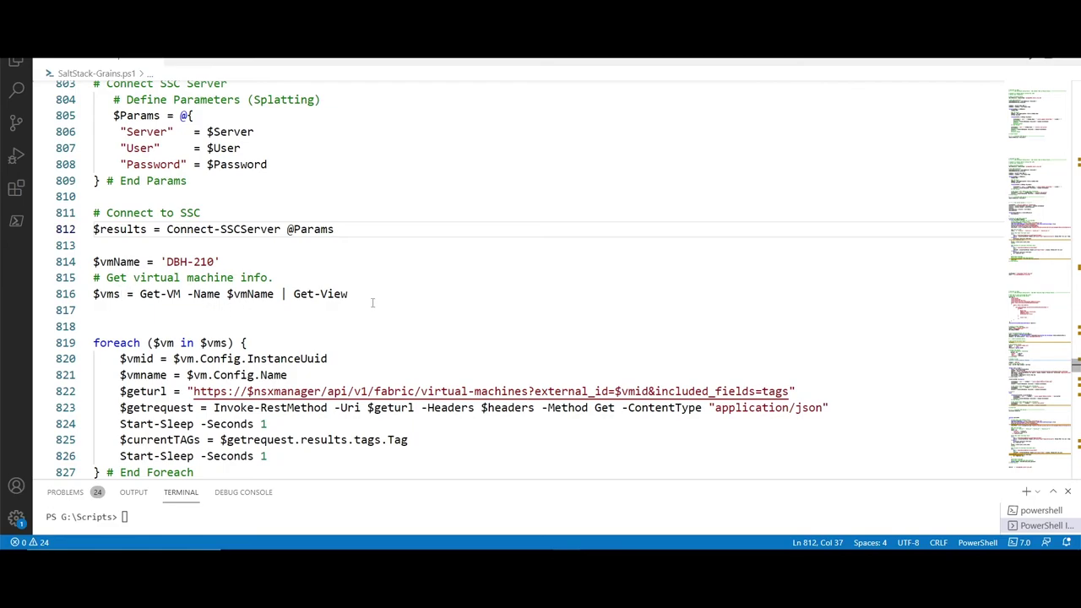
scroll(373, 303, down, 3)
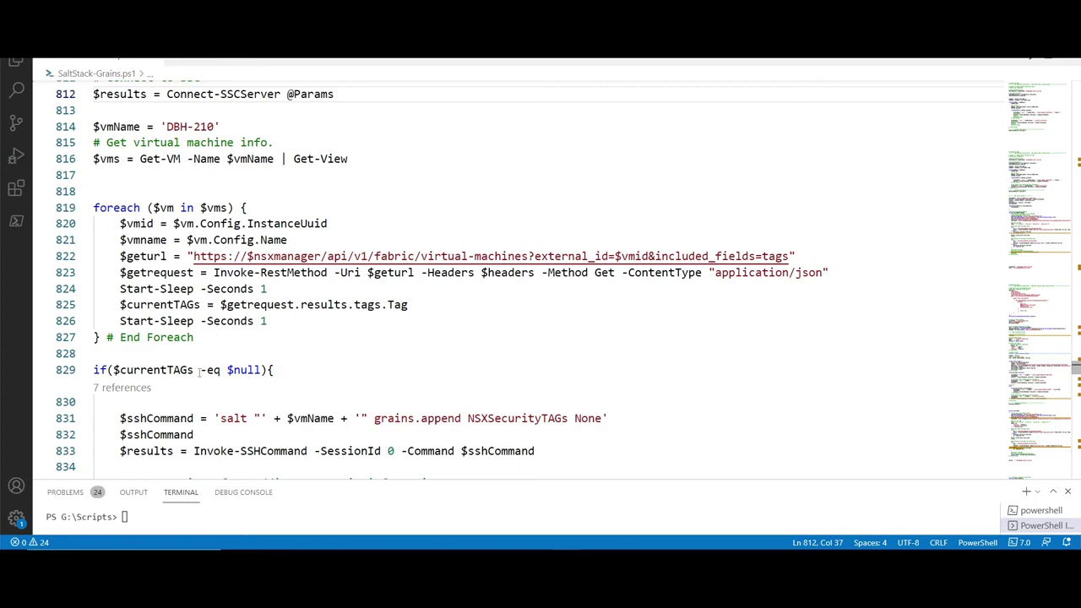
scroll(217, 377, down, 2)
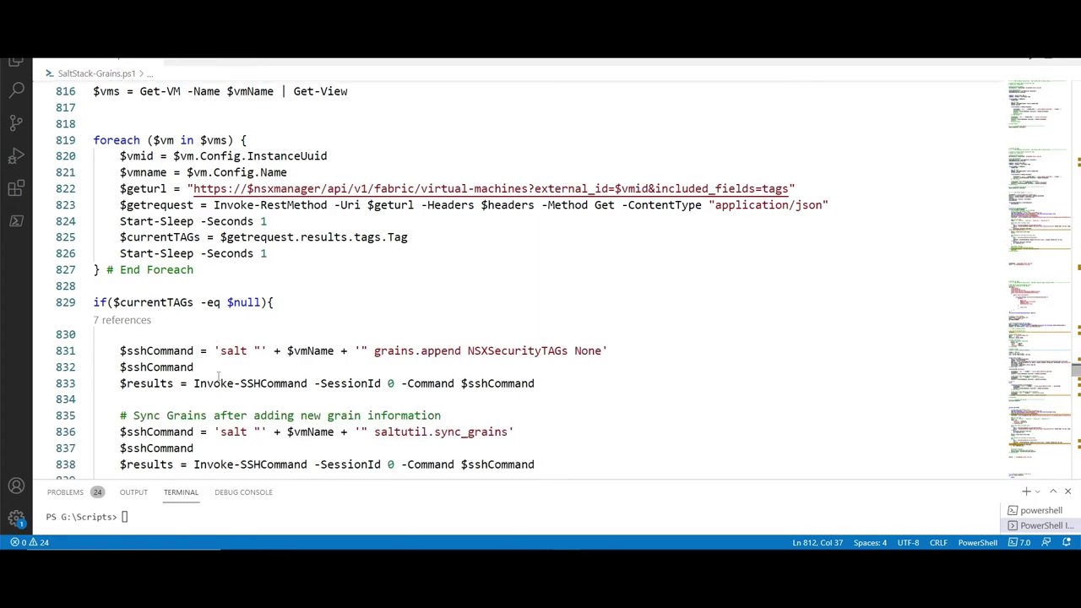
Examine the grains.append NSXSecurityTAGs commands in the if branch for null tags and in the else branch's foreach loop
drag(145, 268, 262, 269)
drag(374, 318, 602, 318)
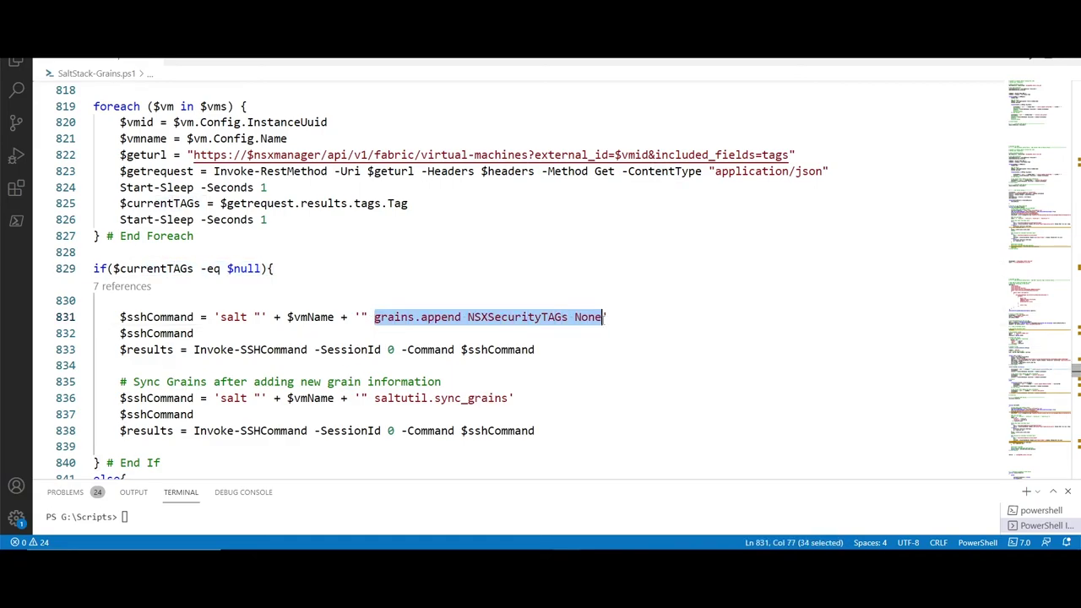
click(597, 332)
scroll(593, 334, down, 2)
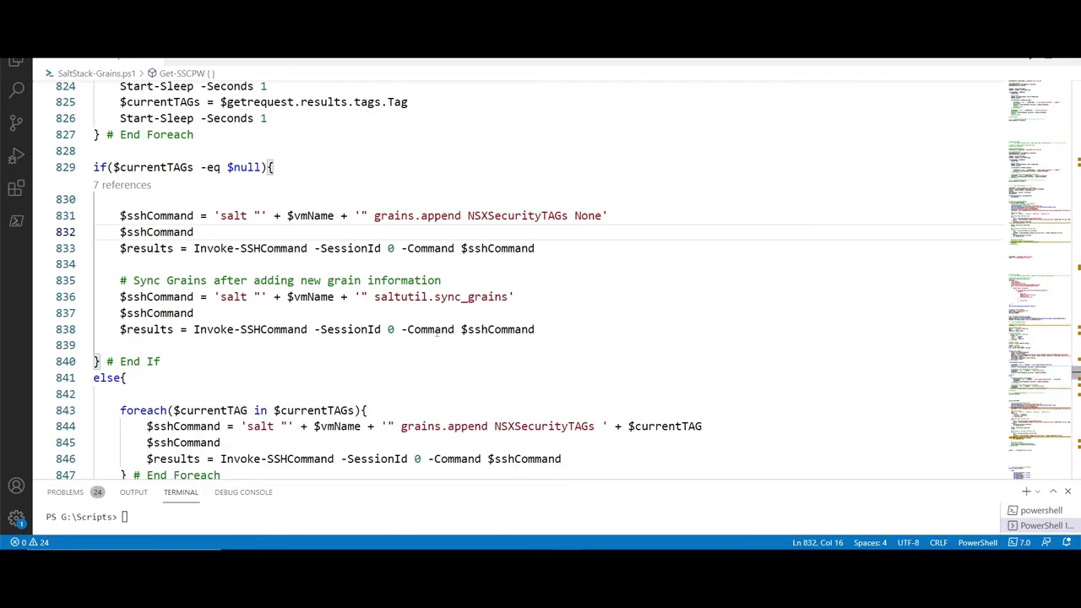
scroll(435, 334, down, 2)
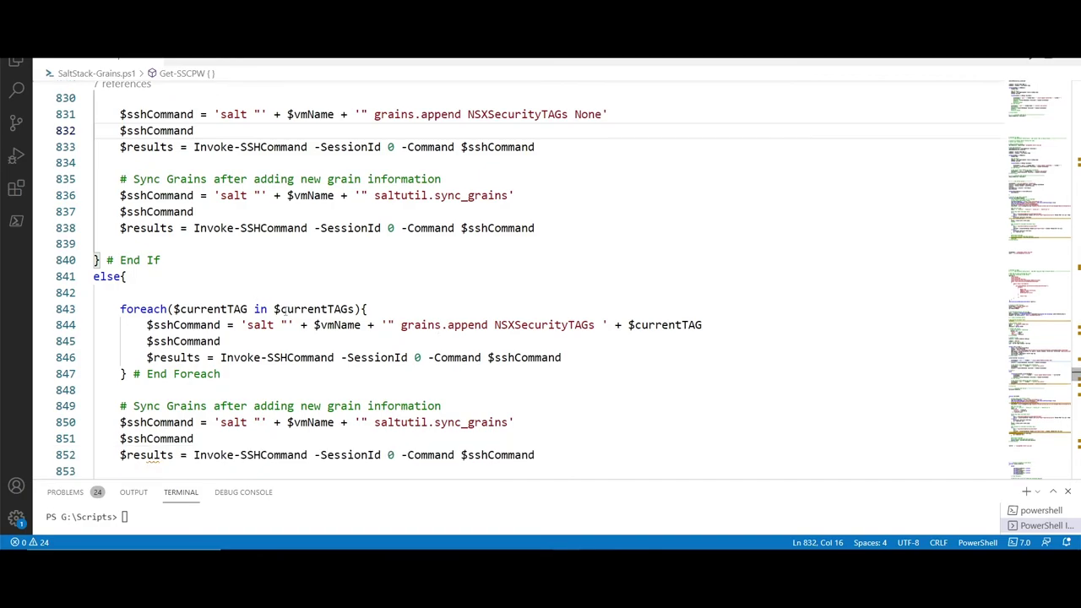
drag(246, 325, 703, 325)
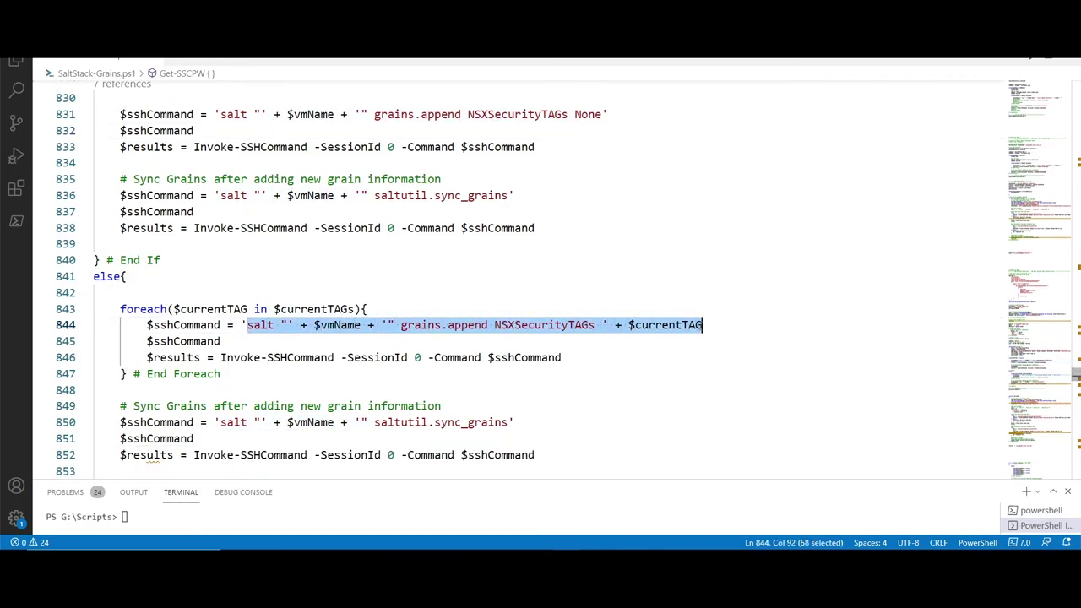
click(594, 347)
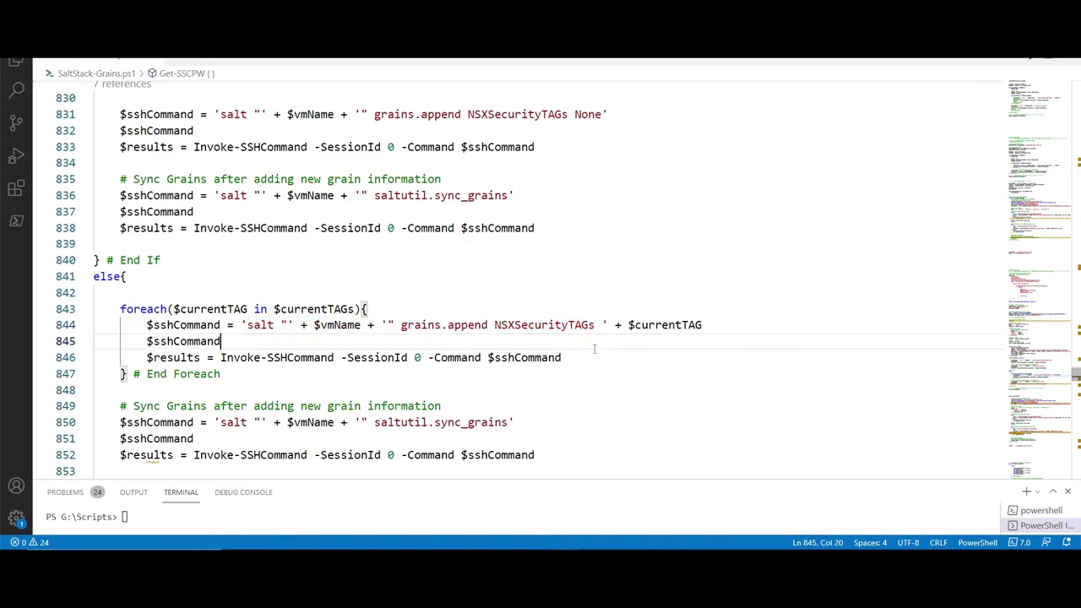
Examine the saltutil.sync_grains command after the tag loop and the Disconnect-SSCServer call that ends the SSH session
scroll(365, 362, down, 3)
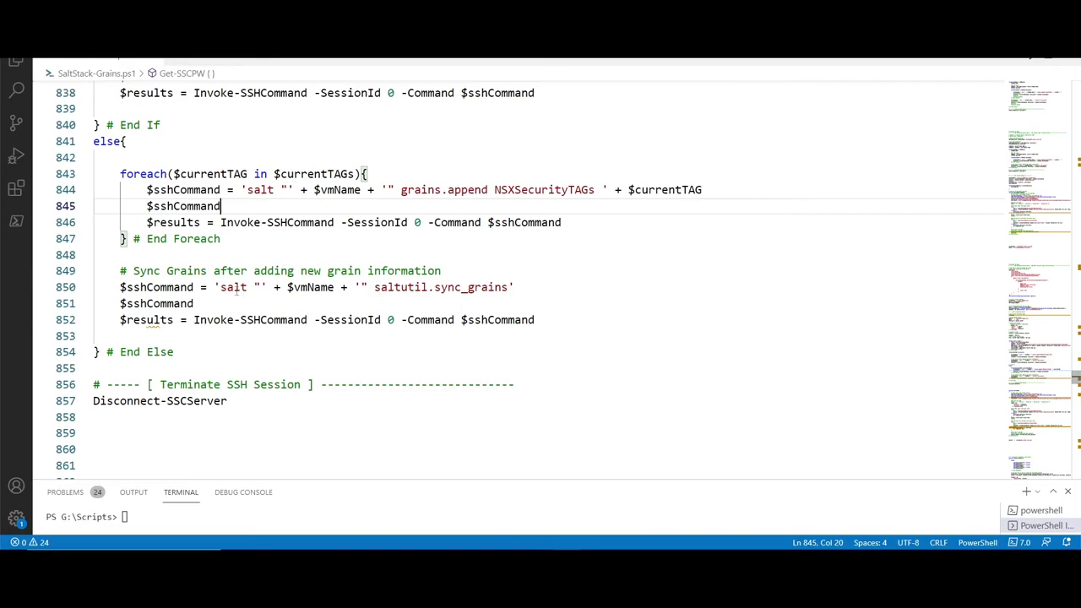
drag(220, 287, 533, 292)
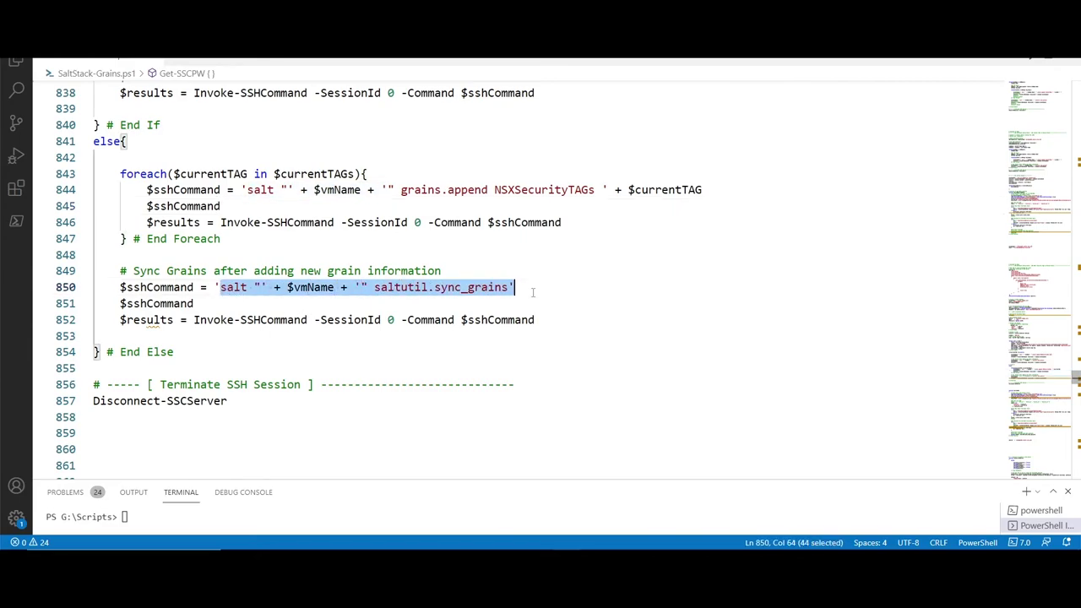
click(408, 338)
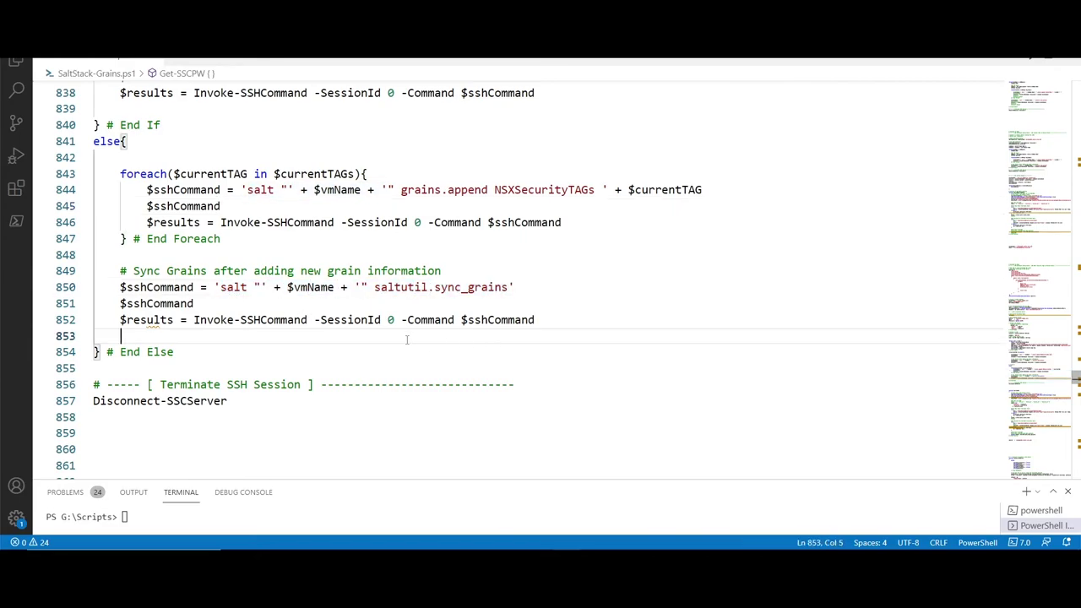
drag(100, 402, 201, 401)
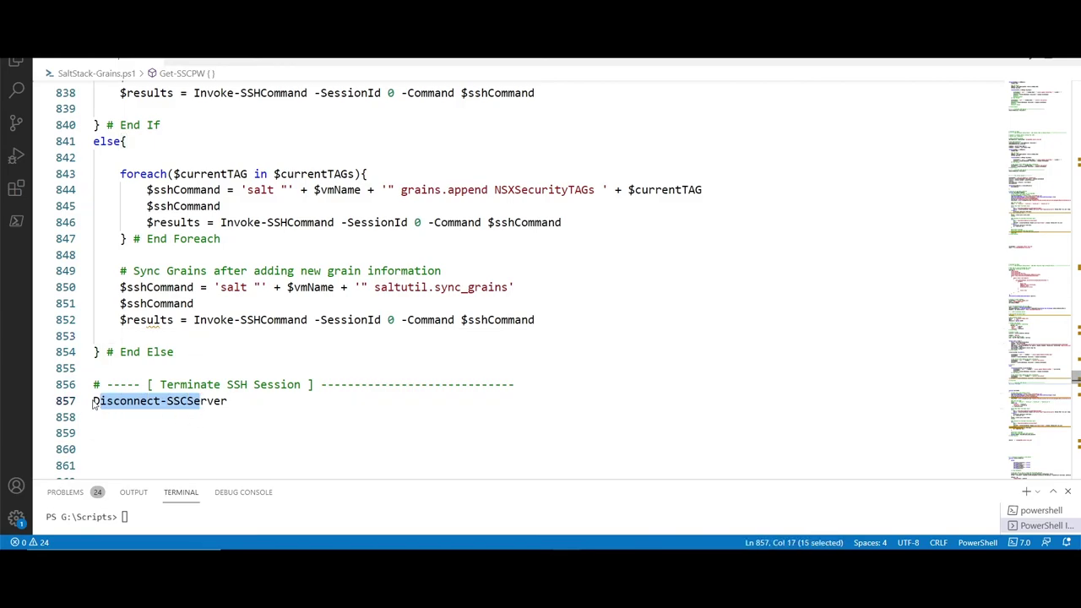
drag(93, 402, 228, 401)
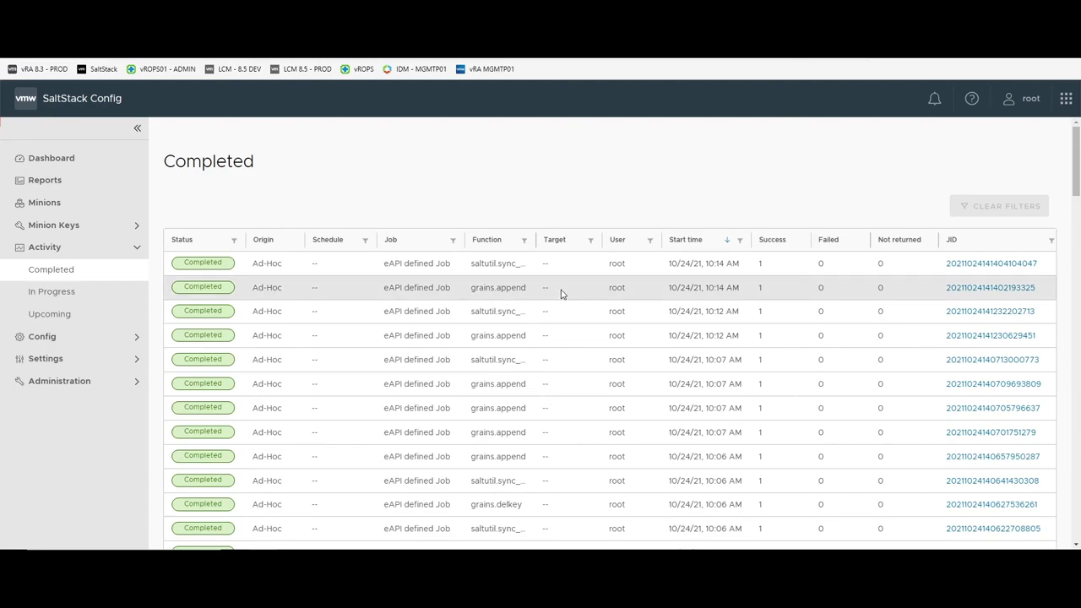
In SaltStack Config, open the 10:14 AM grains.append job, expand DBH-210's result down to fun_args, and return to the completed jobs
click(989, 289)
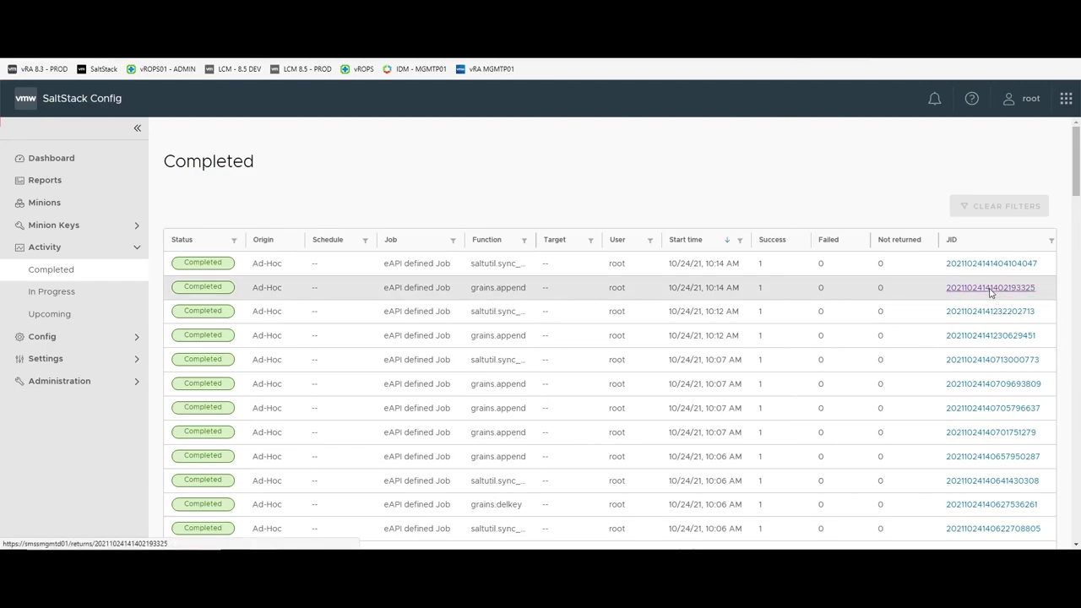
click(197, 323)
scroll(217, 354, down, 1)
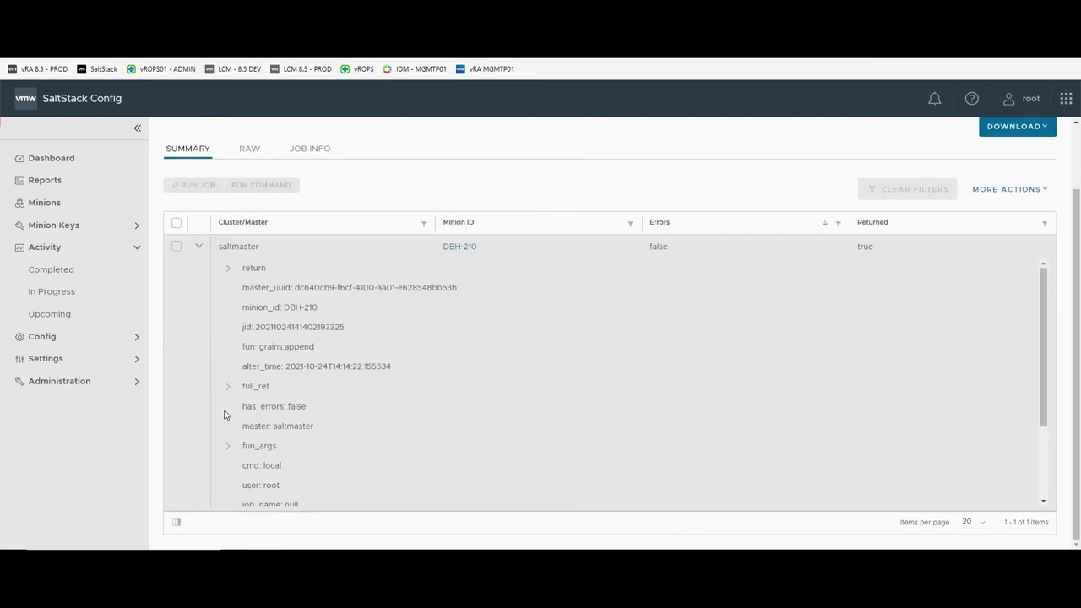
click(228, 446)
scroll(239, 450, down, 1)
scroll(239, 450, down, 1)
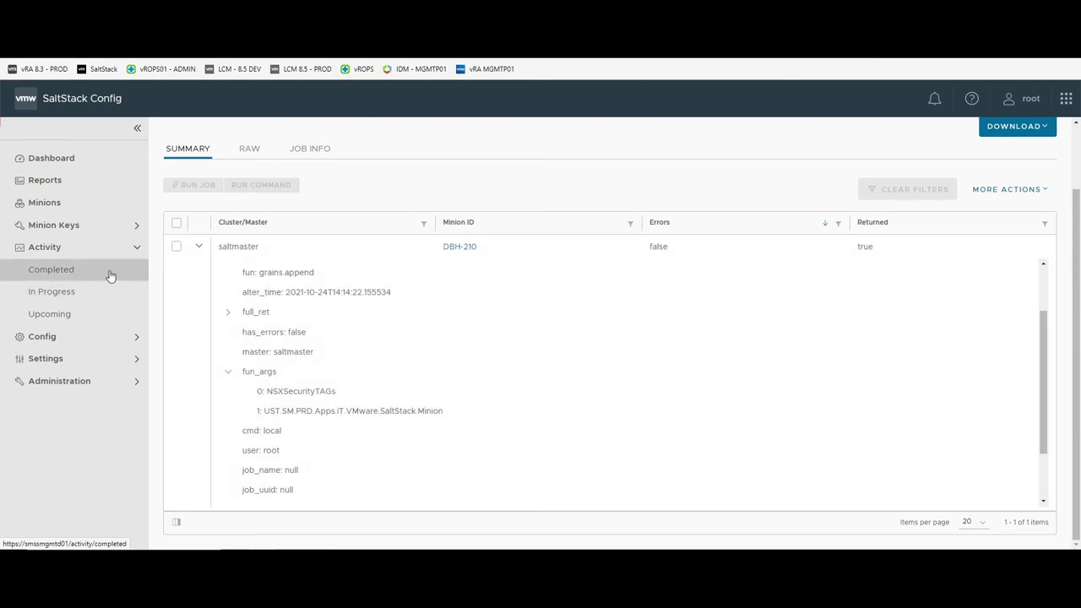
click(110, 276)
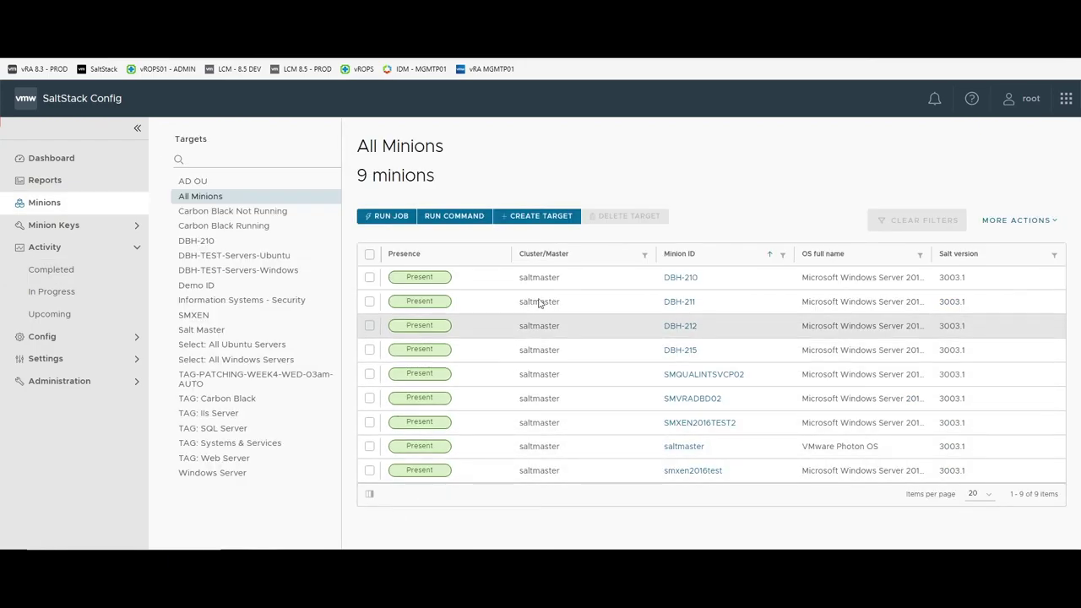
Create and save a target named NSX-T TAG for the NSX_Tag grain with value UST.SM.PRD.Apps.IT.VMware.SaltStack.Minion across all masters
click(545, 217)
click(484, 223)
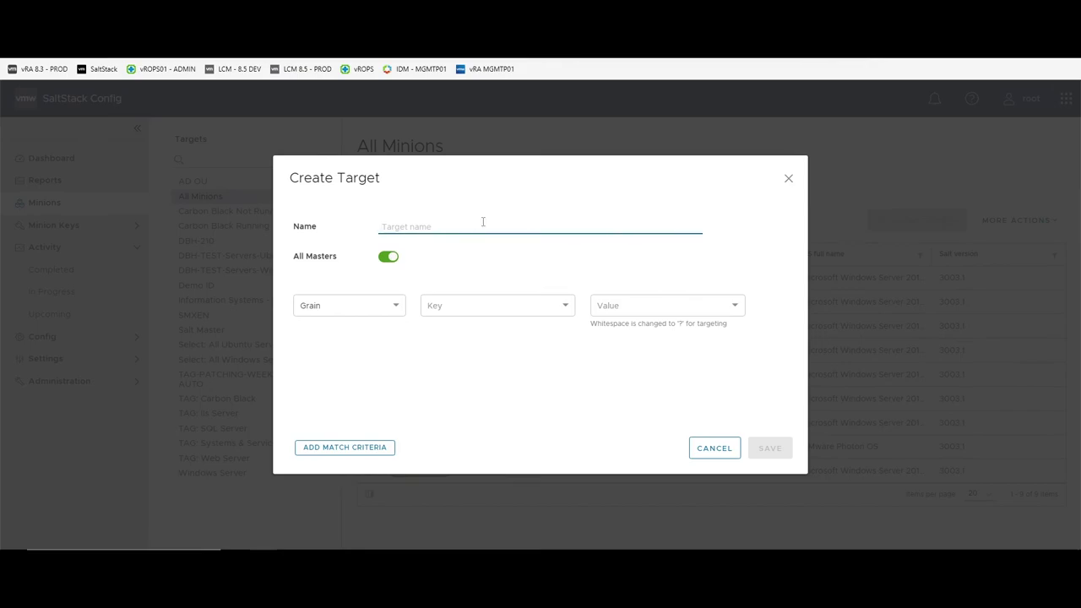
text(NSX-T TAG)
click(452, 311)
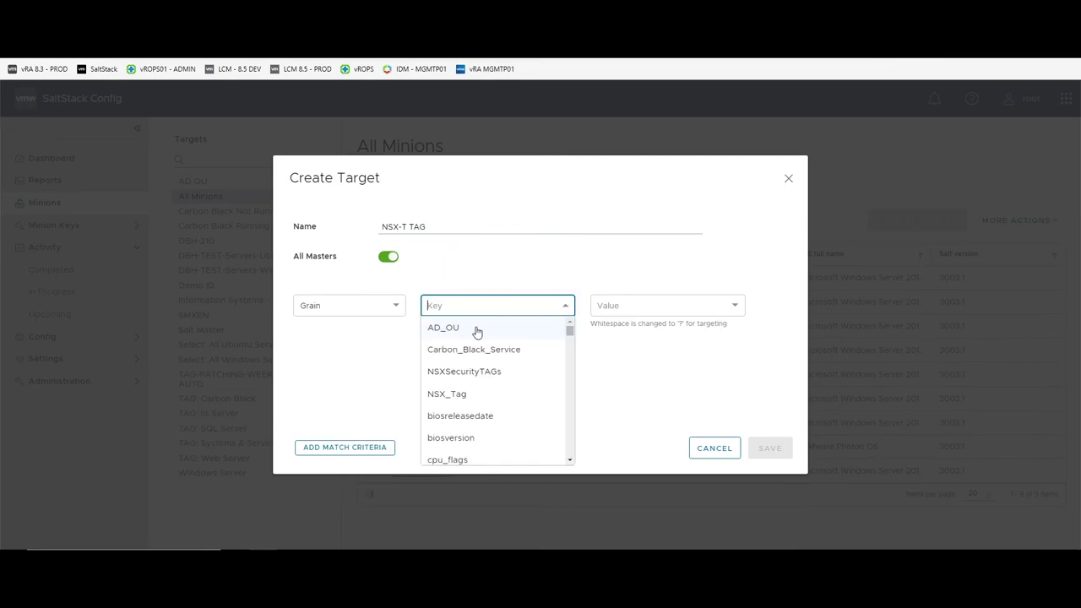
click(481, 394)
click(643, 309)
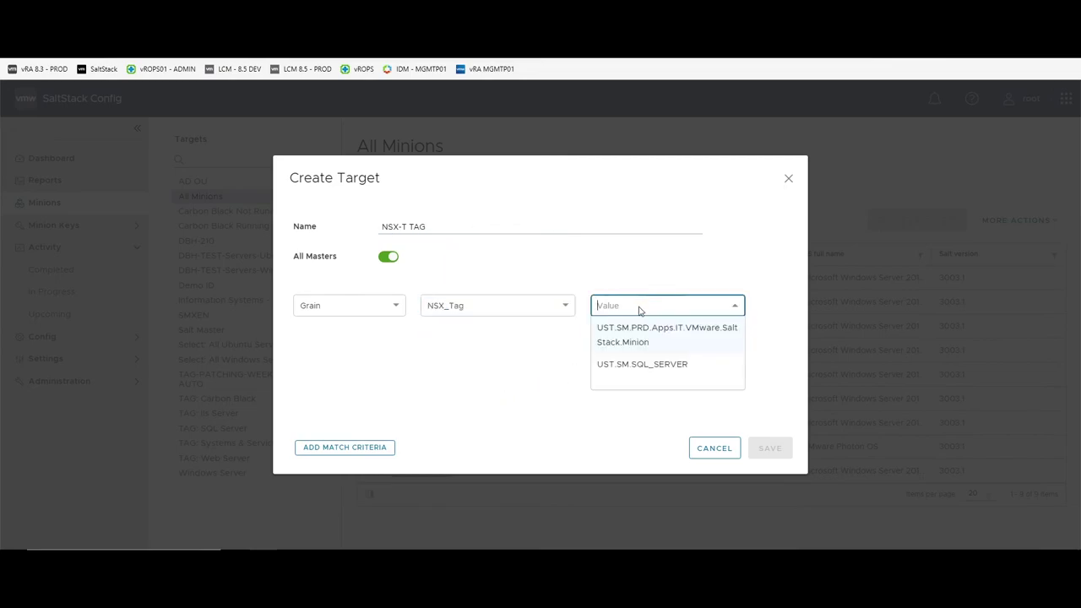
click(673, 335)
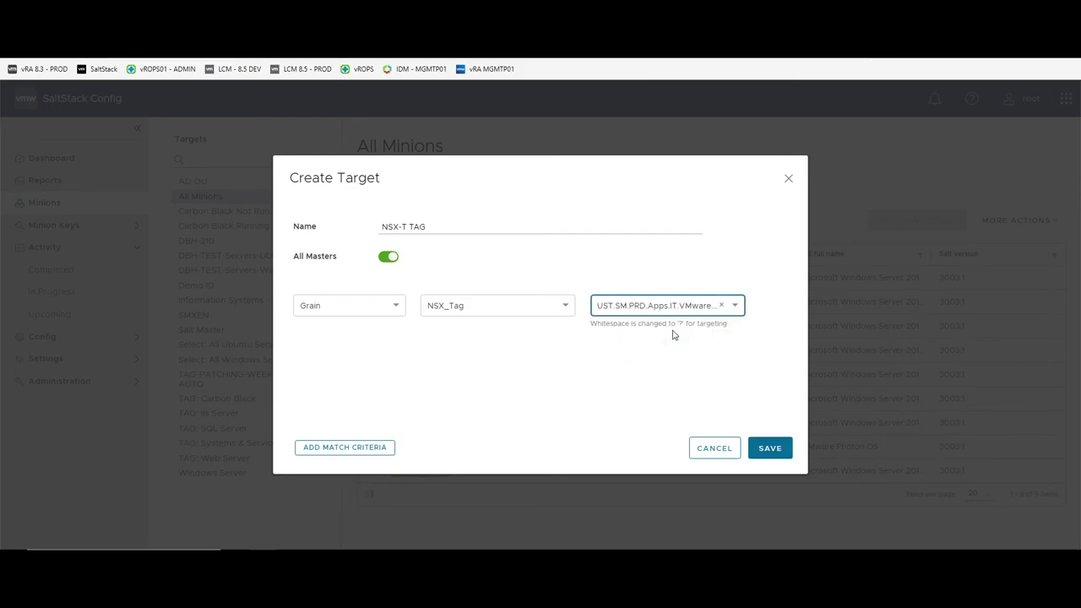
click(766, 449)
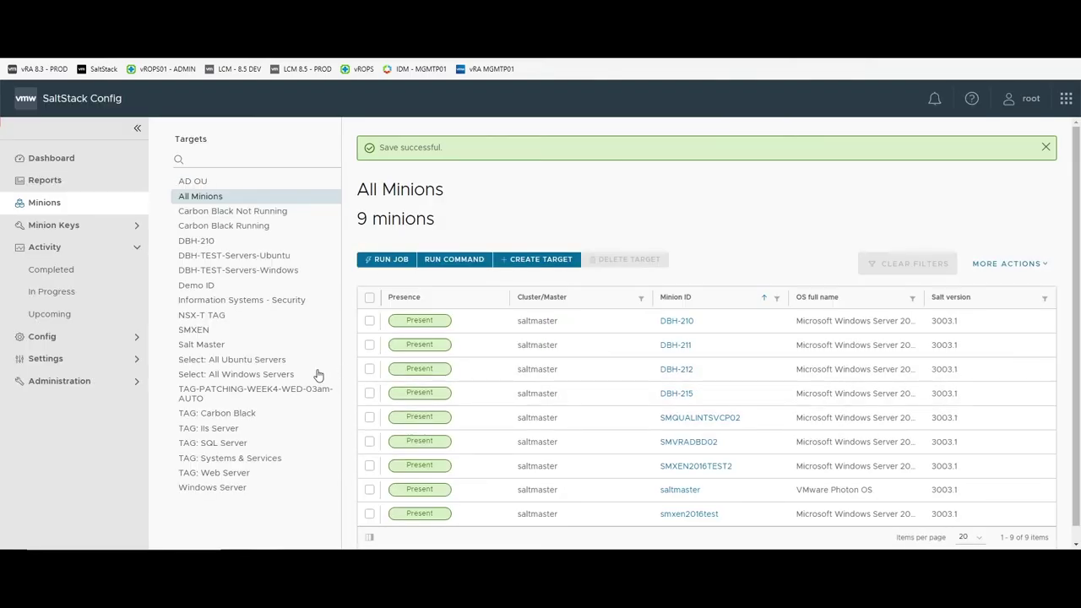
Open minion DBH-215 from the NSX-T TAG target, check its NSX_Tag and AD_OU grain values, collapse both, and return to the minions
click(239, 315)
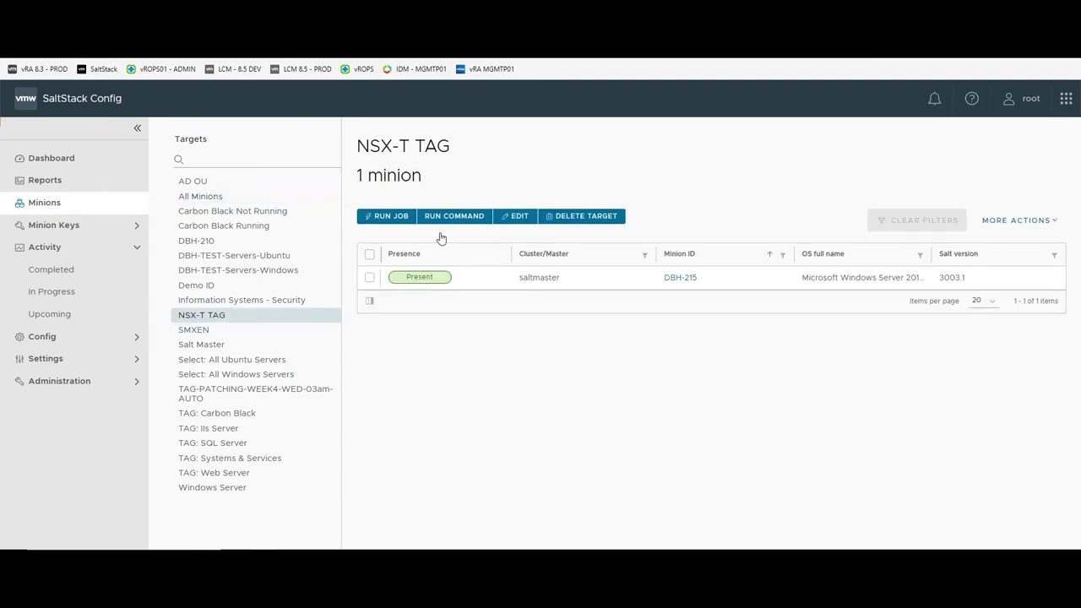
click(684, 279)
click(179, 261)
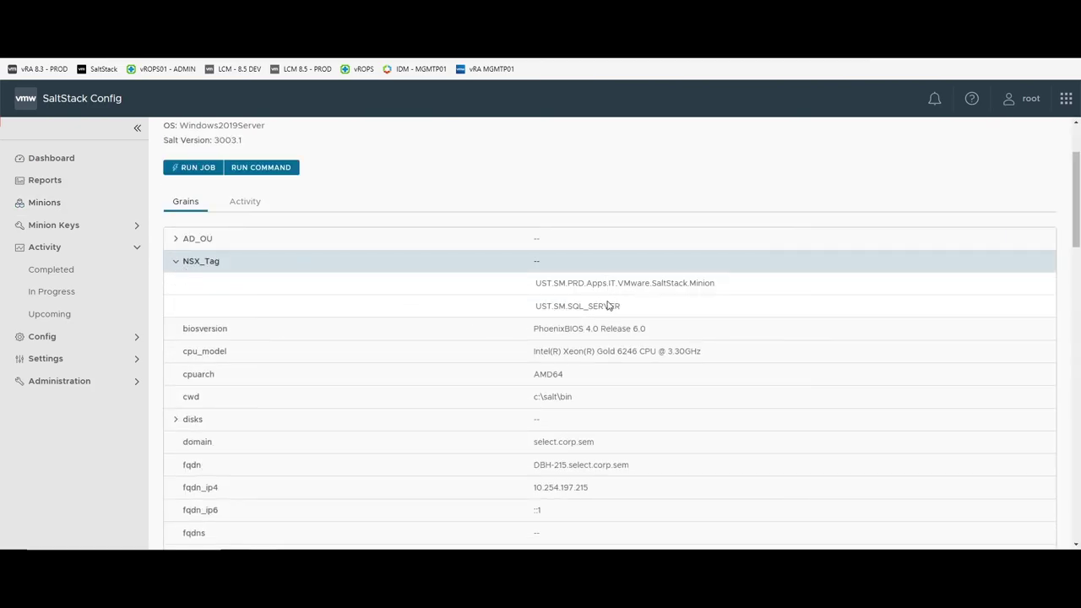
click(177, 240)
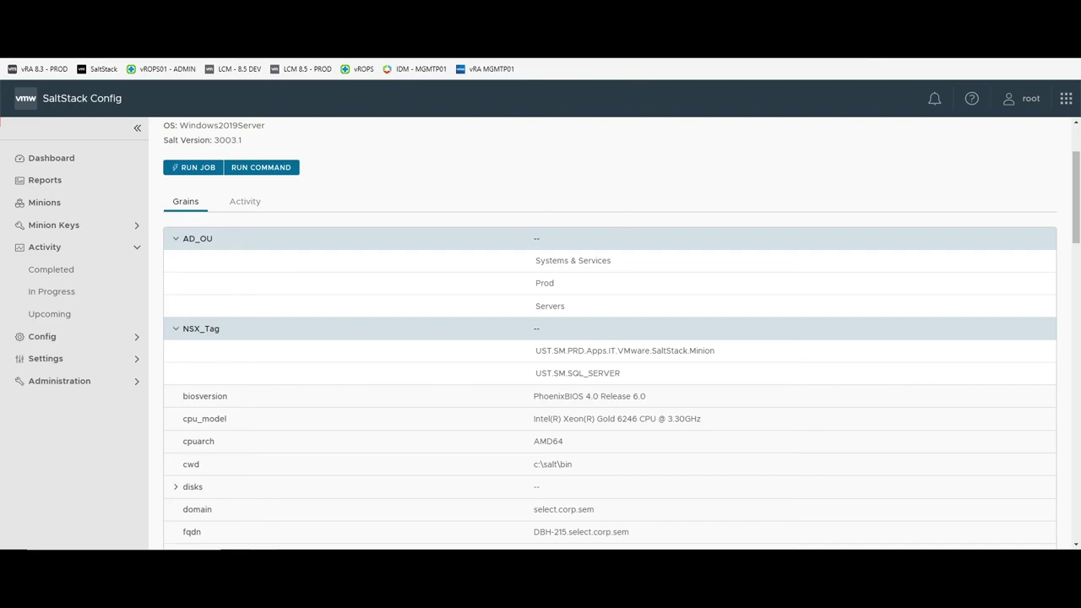
click(180, 239)
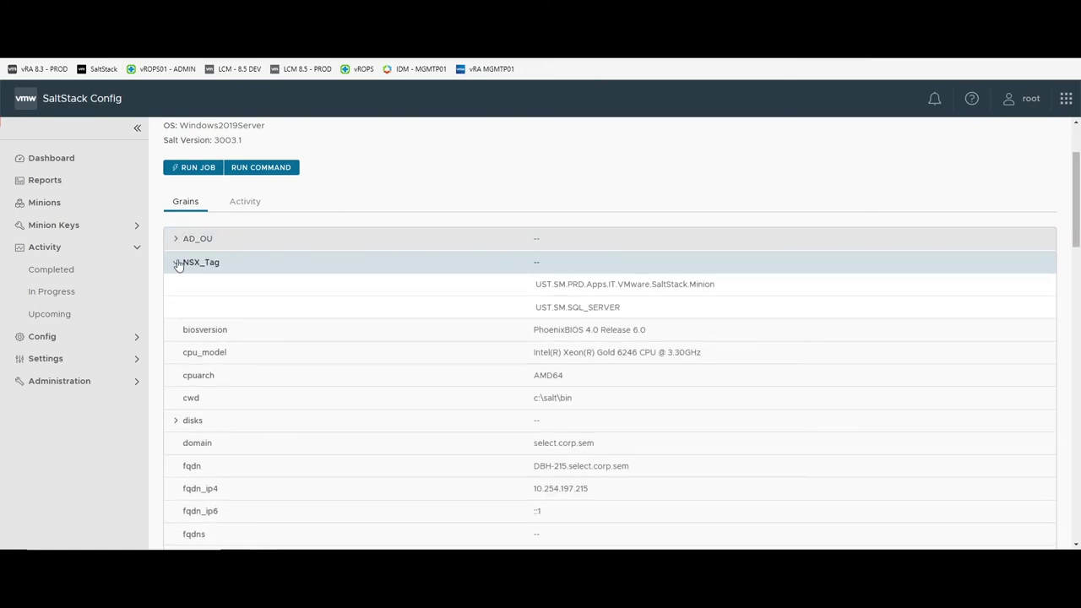
click(178, 266)
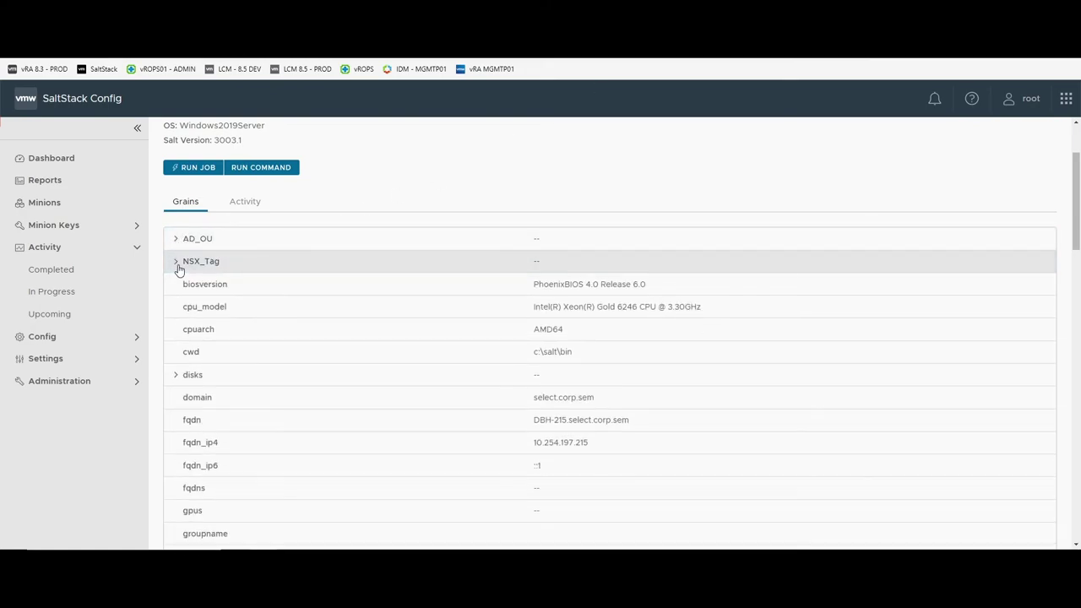
click(86, 210)
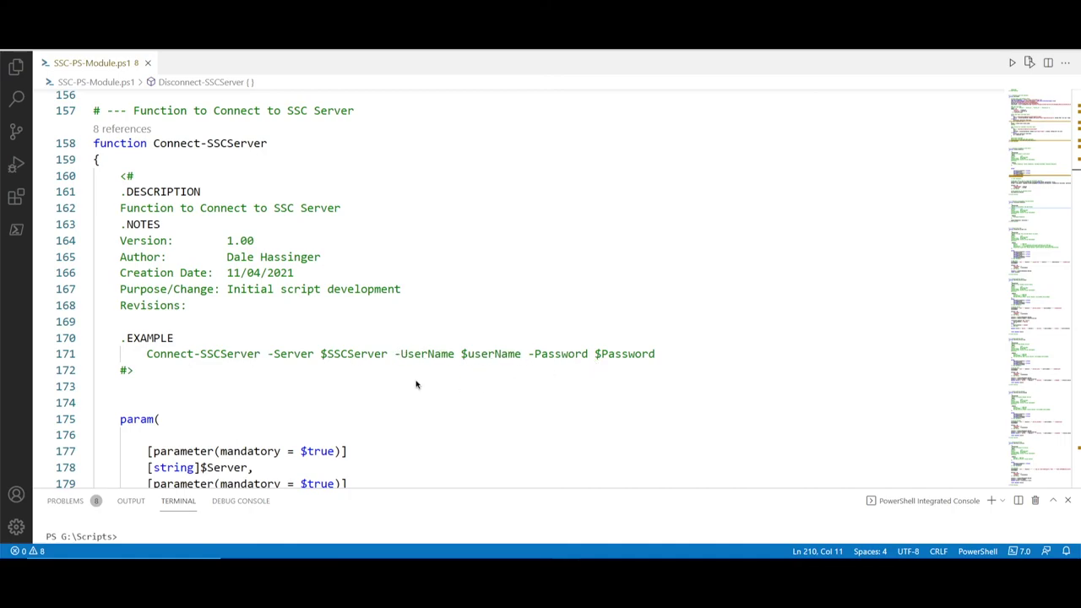
In Visual Studio Code, examine SSC-PS-Module.ps1's Connect-SSCServer function, including its parameters, credentials and New-SSHSession call, down to Disconnect-SSCServer's Remove-SSHSession call
scroll(416, 385, down, 1)
scroll(415, 384, down, 4)
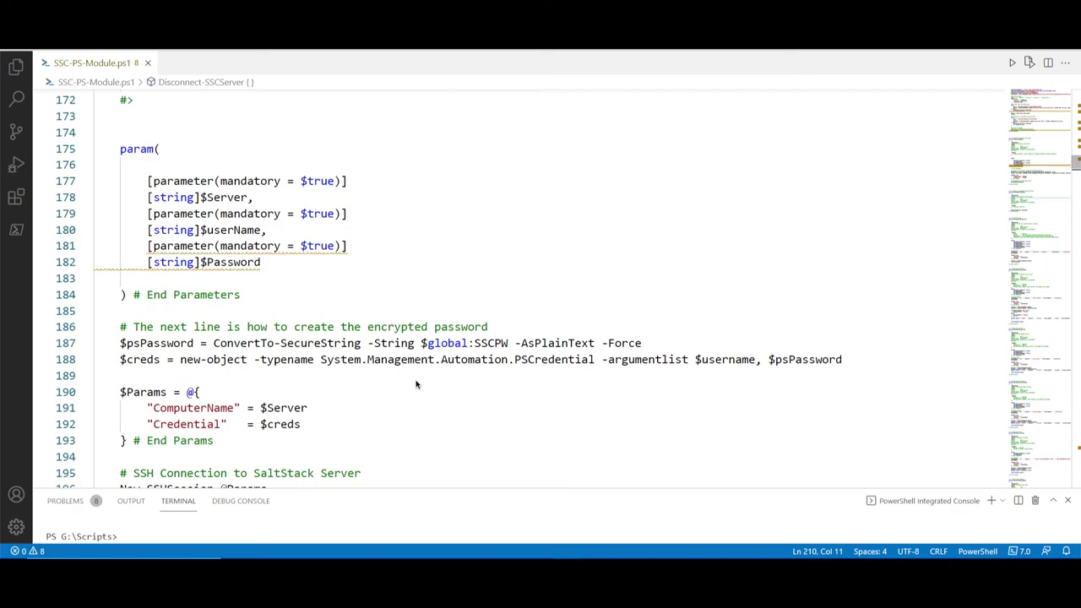
scroll(416, 385, down, 2)
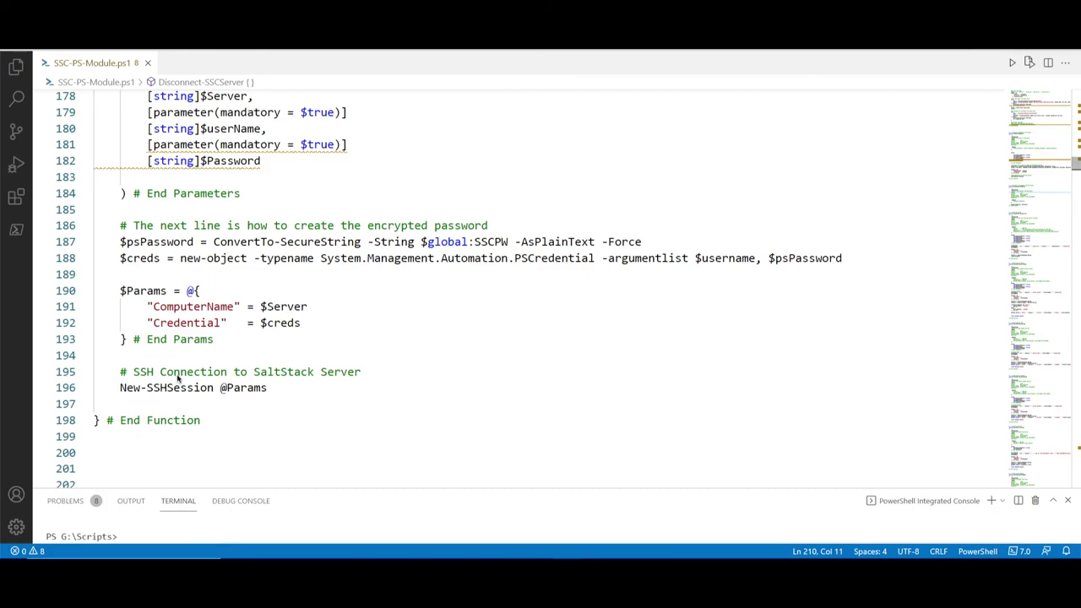
scroll(242, 396, down, 6)
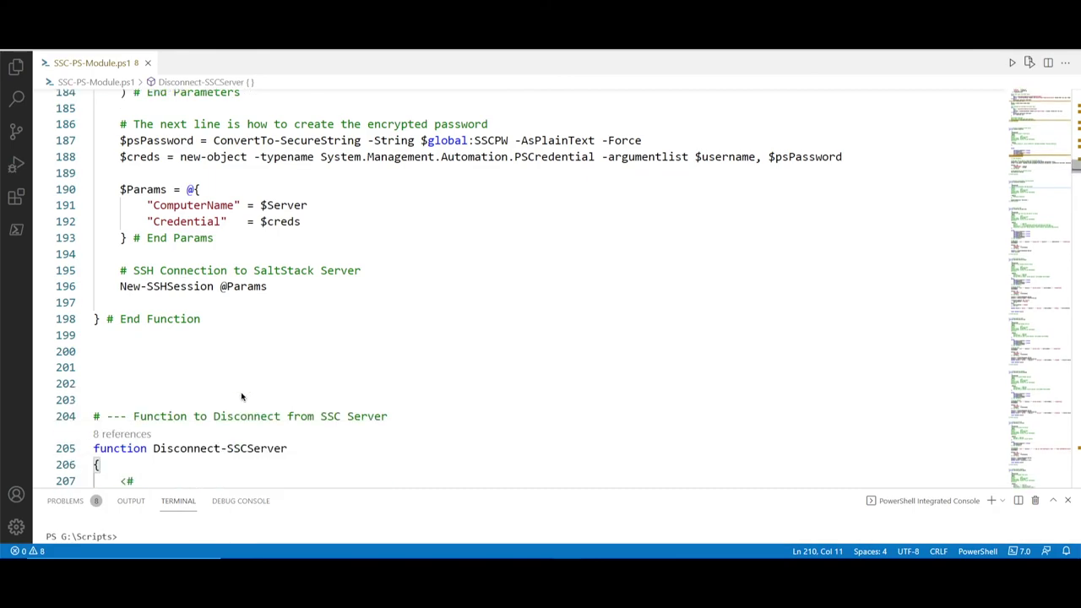
scroll(242, 396, down, 3)
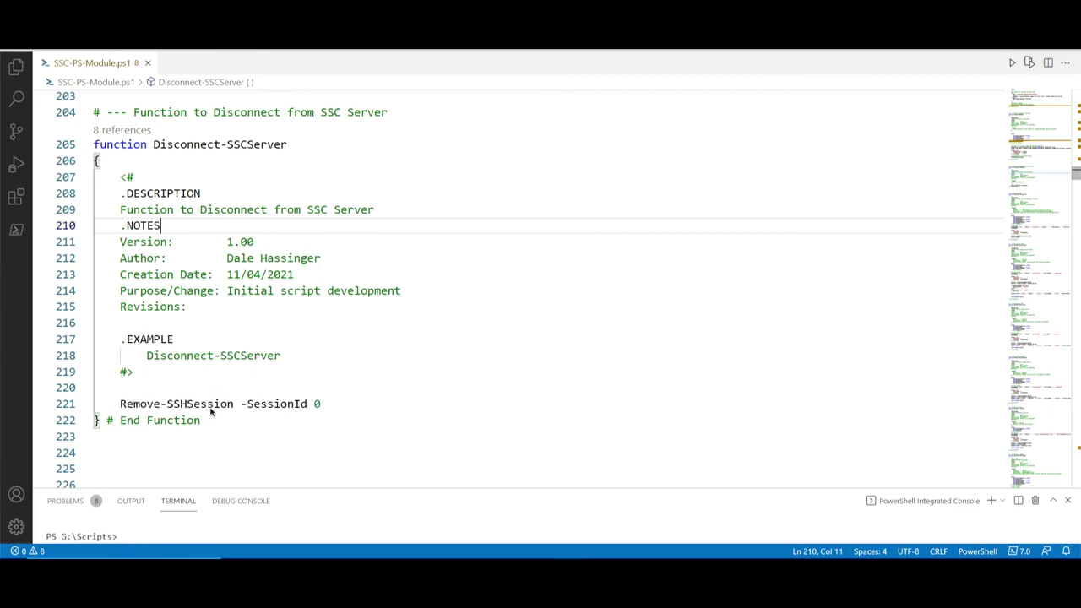
Examine the Invoke-SSC.cp.get_file function's example, its minion, source and destination parameters, and the salt cp.get_file command it builds
scroll(439, 405, down, 6)
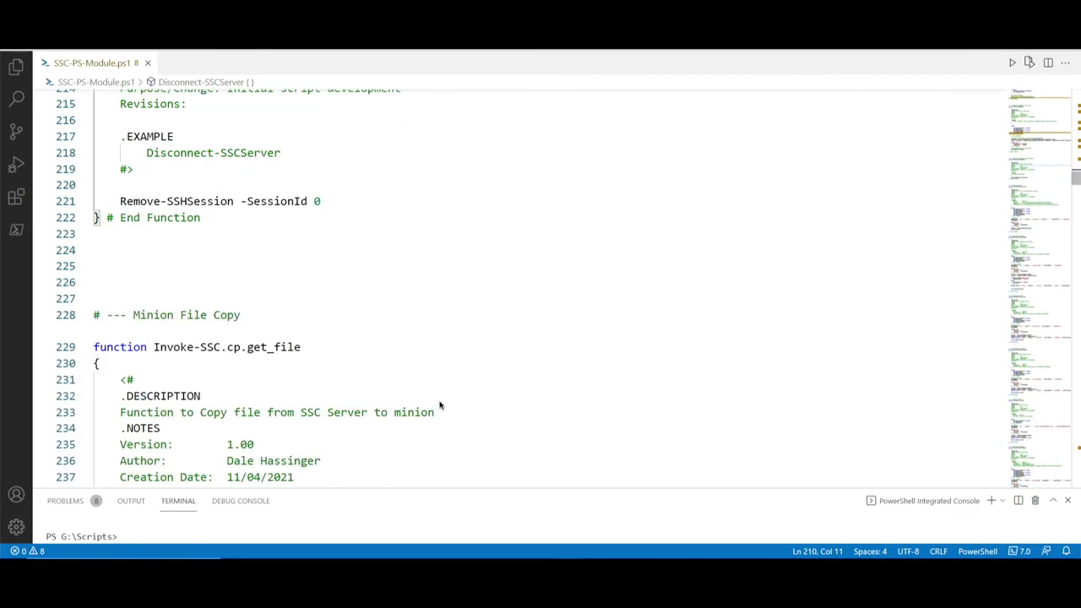
scroll(439, 406, down, 2)
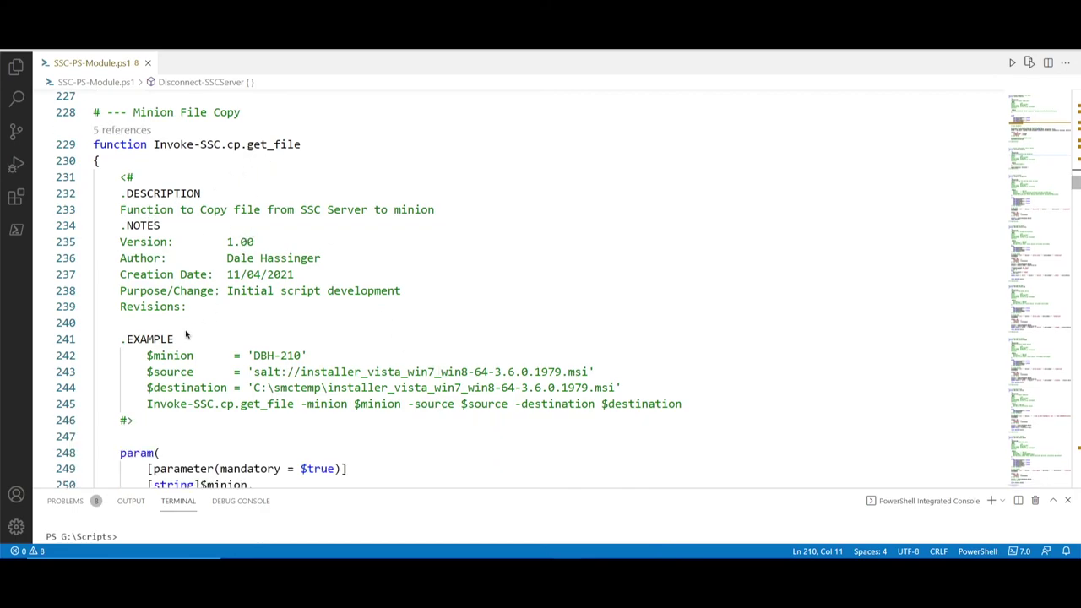
scroll(185, 336, down, 3)
scroll(186, 335, down, 3)
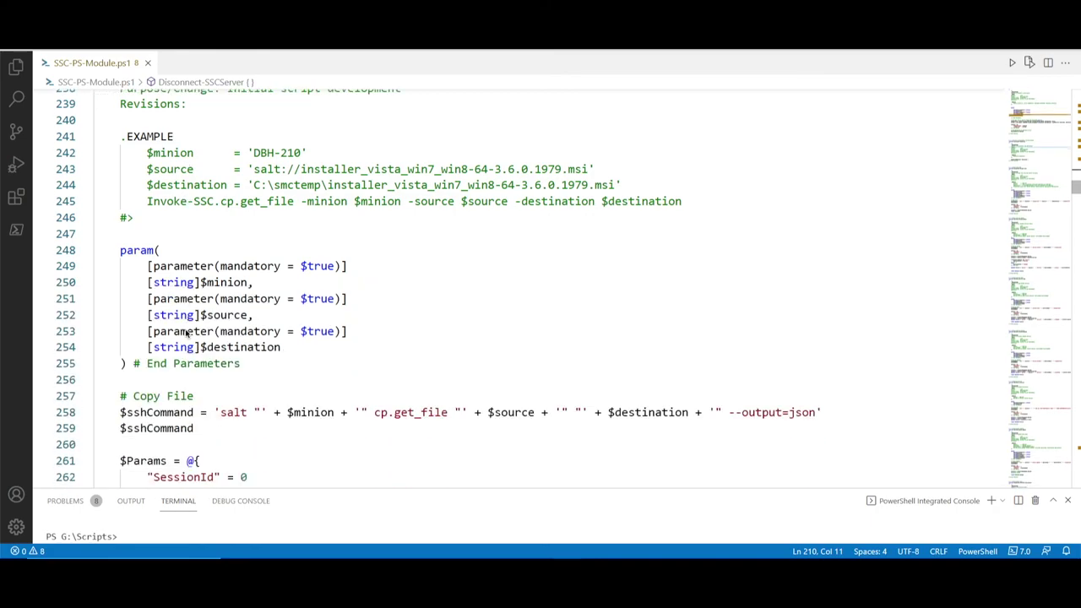